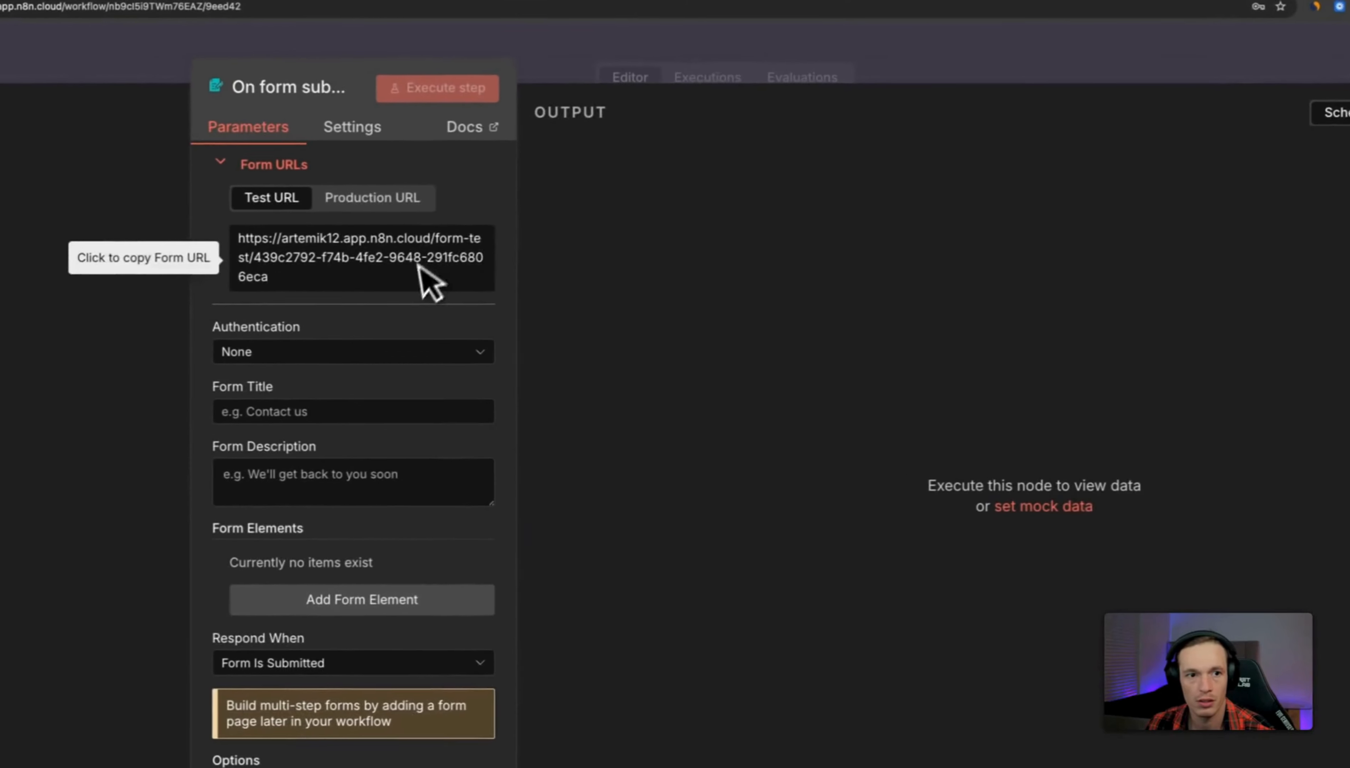
Move On form submission1 below the main flow and search the node picker for 'webh'.
{"action": "left_click", "coordinate": [495, 97]}
{"action": "left_click_drag", "start_coordinate": [643, 485], "coordinate": [449, 564]}
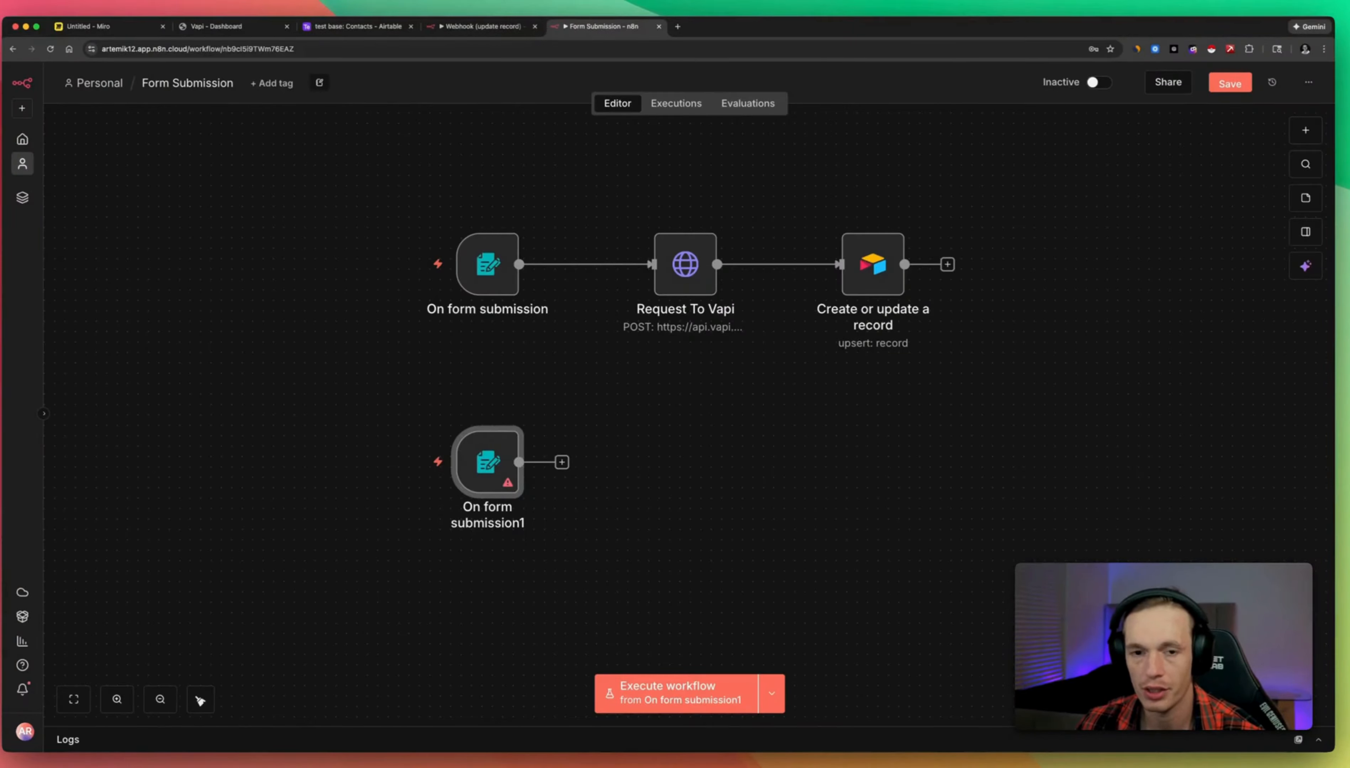
{"action": "left_click", "coordinate": [1305, 131]}
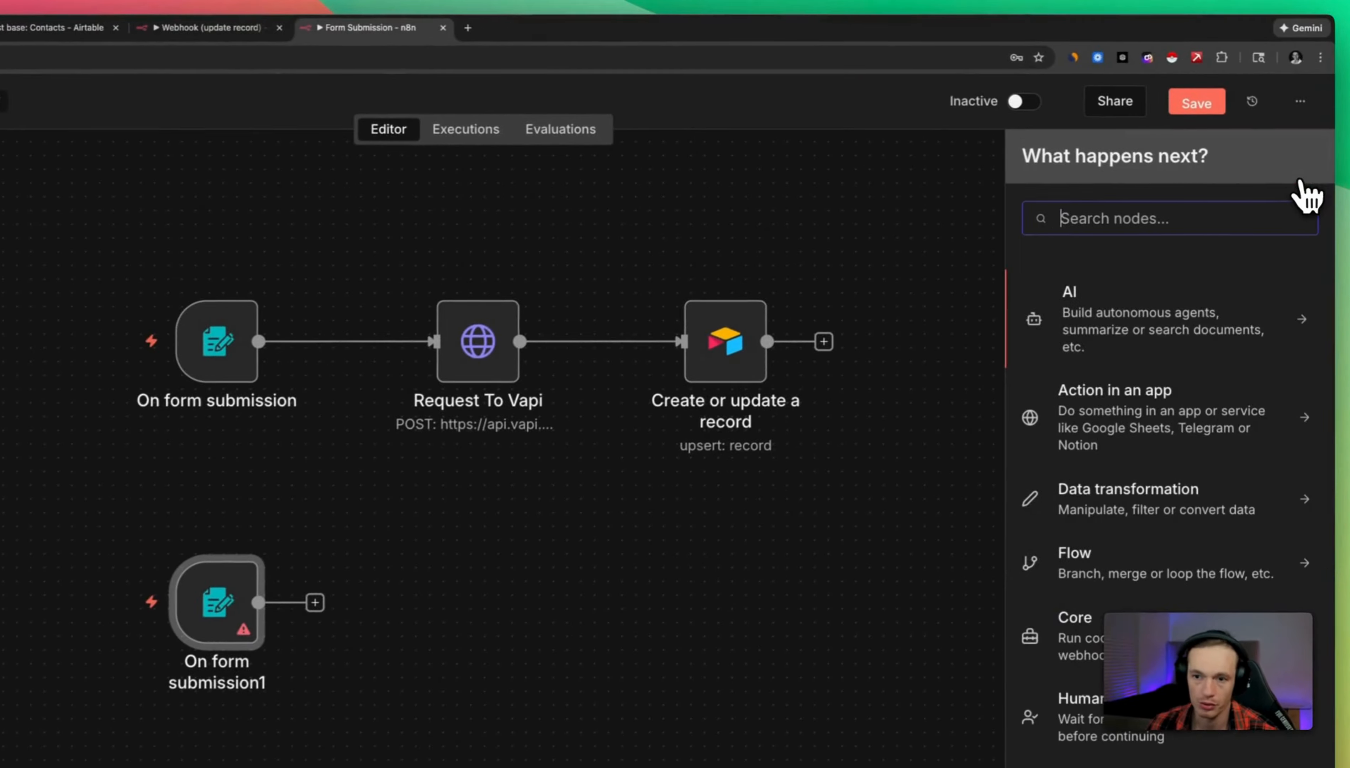
{"action": "type", "text": "we"}
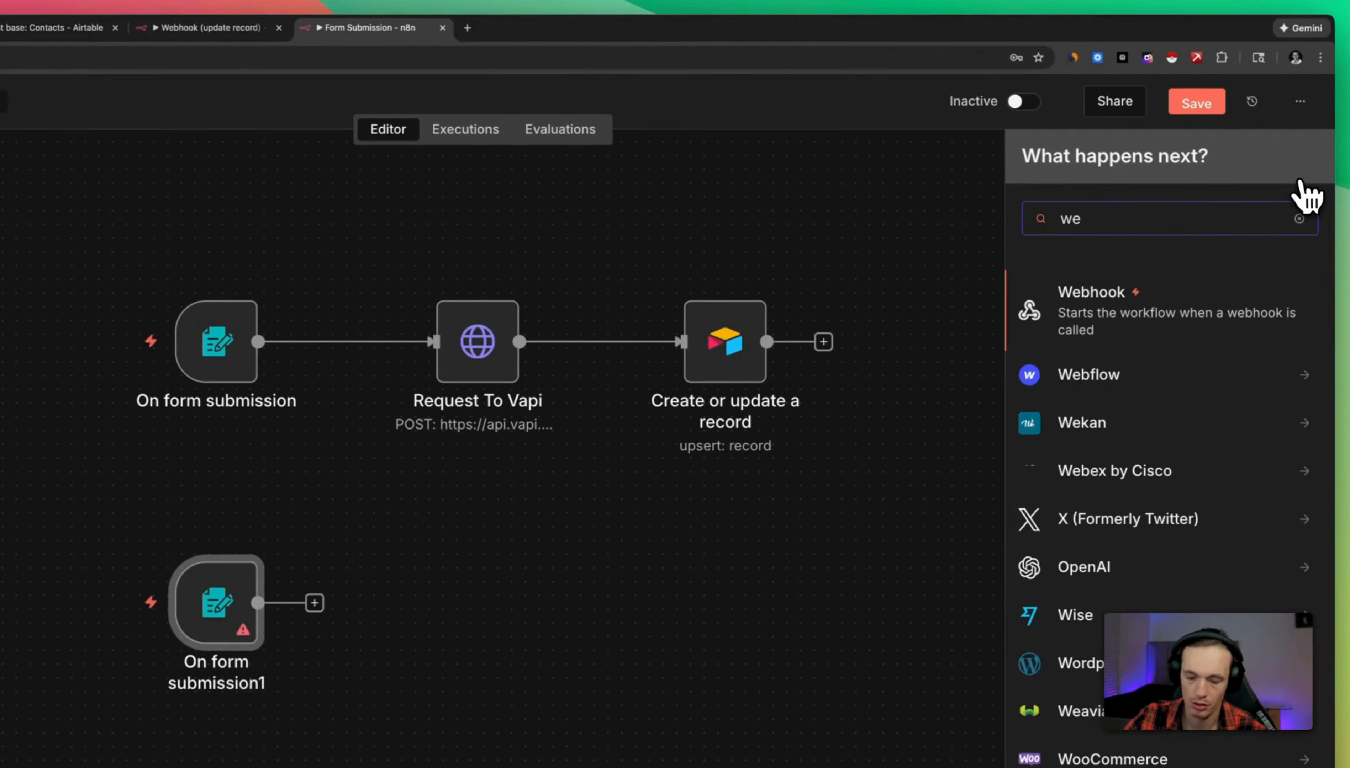
{"action": "type", "text": "bh"}
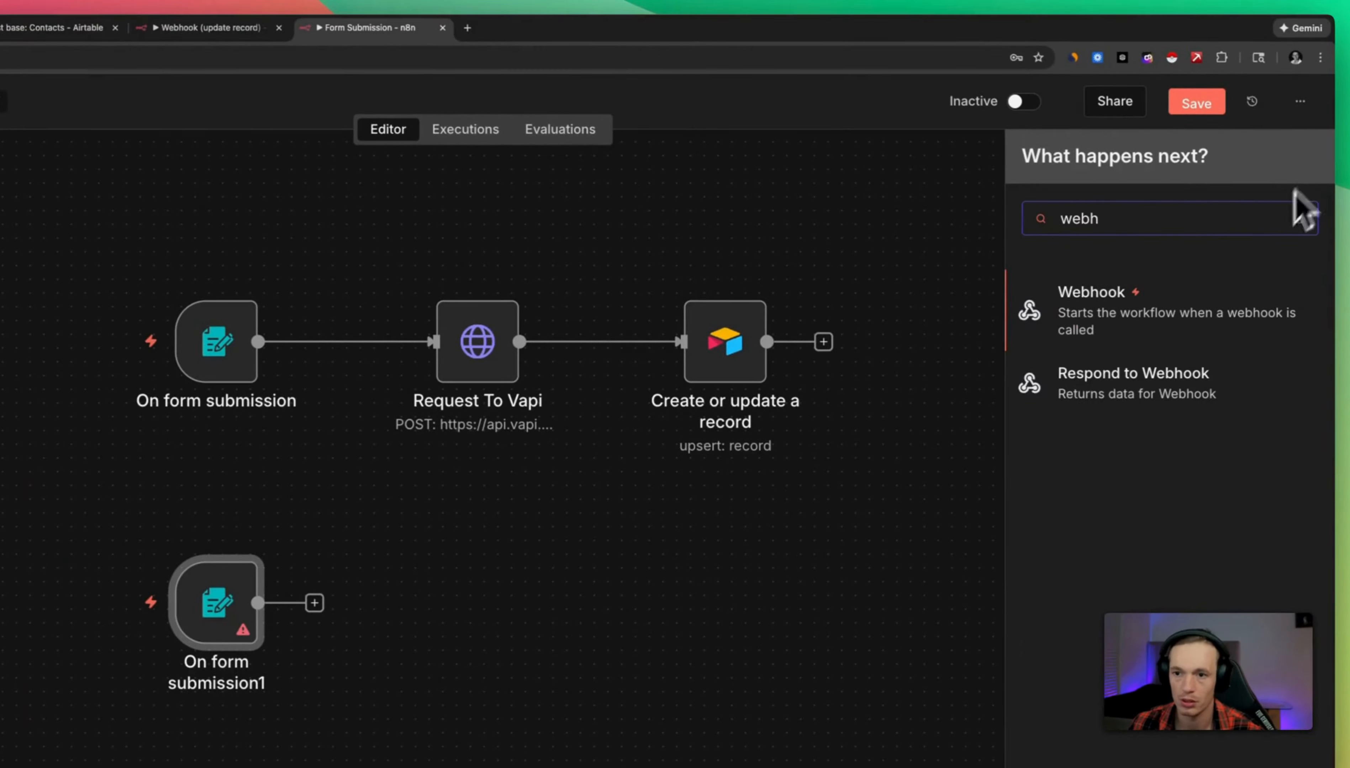
{"action": "left_click", "coordinate": [1215, 324]}
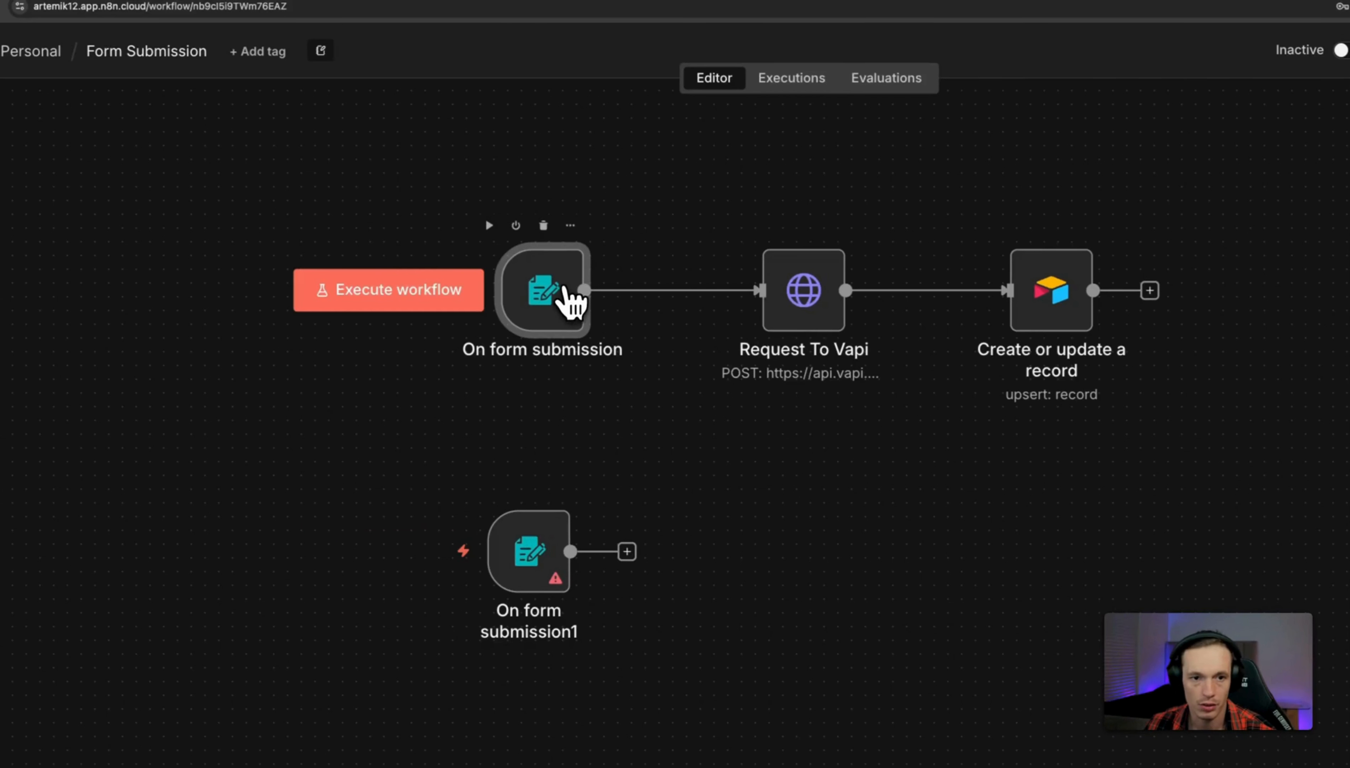
Copy the Form Title 'Free Solar Savings Report' from On form submission into On form submission1.
{"action": "double_click", "coordinate": [377, 264]}
{"action": "scroll", "coordinate": [528, 386], "scroll_direction": "down", "scroll_amount": 2}
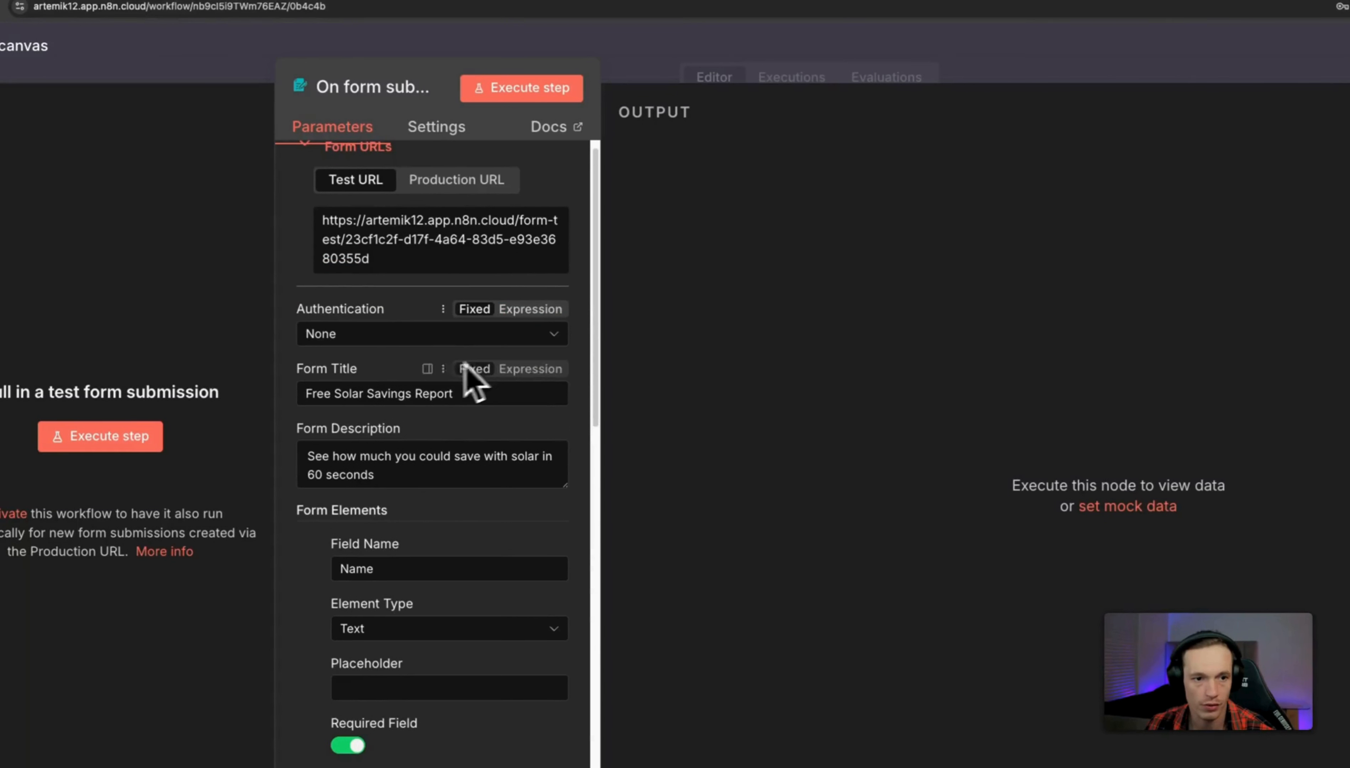
{"action": "left_click_drag", "start_coordinate": [472, 375], "coordinate": [301, 380]}
{"action": "key", "text": "super+c"}
{"action": "right_click", "coordinate": [331, 378]}
{"action": "left_click", "coordinate": [360, 507]}
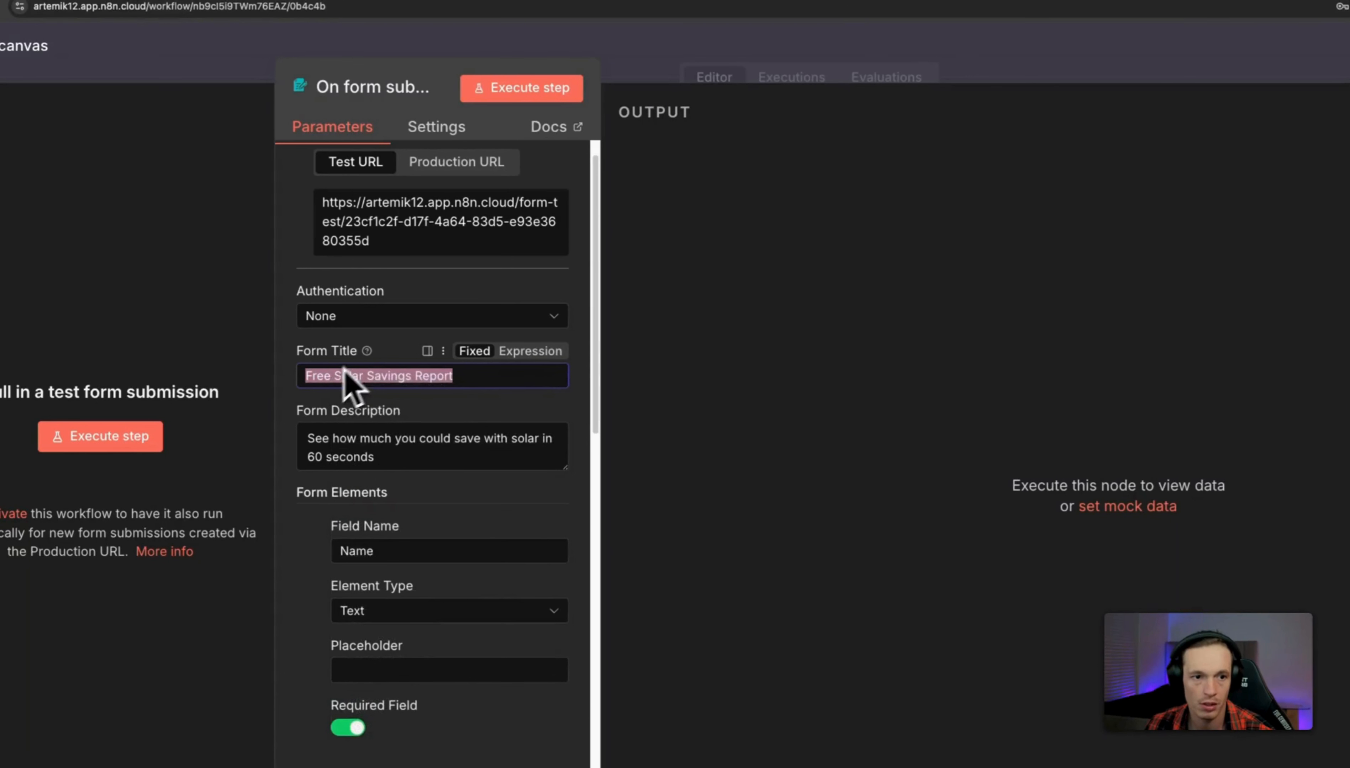
{"action": "left_click", "coordinate": [798, 52]}
{"action": "left_click", "coordinate": [505, 563]}
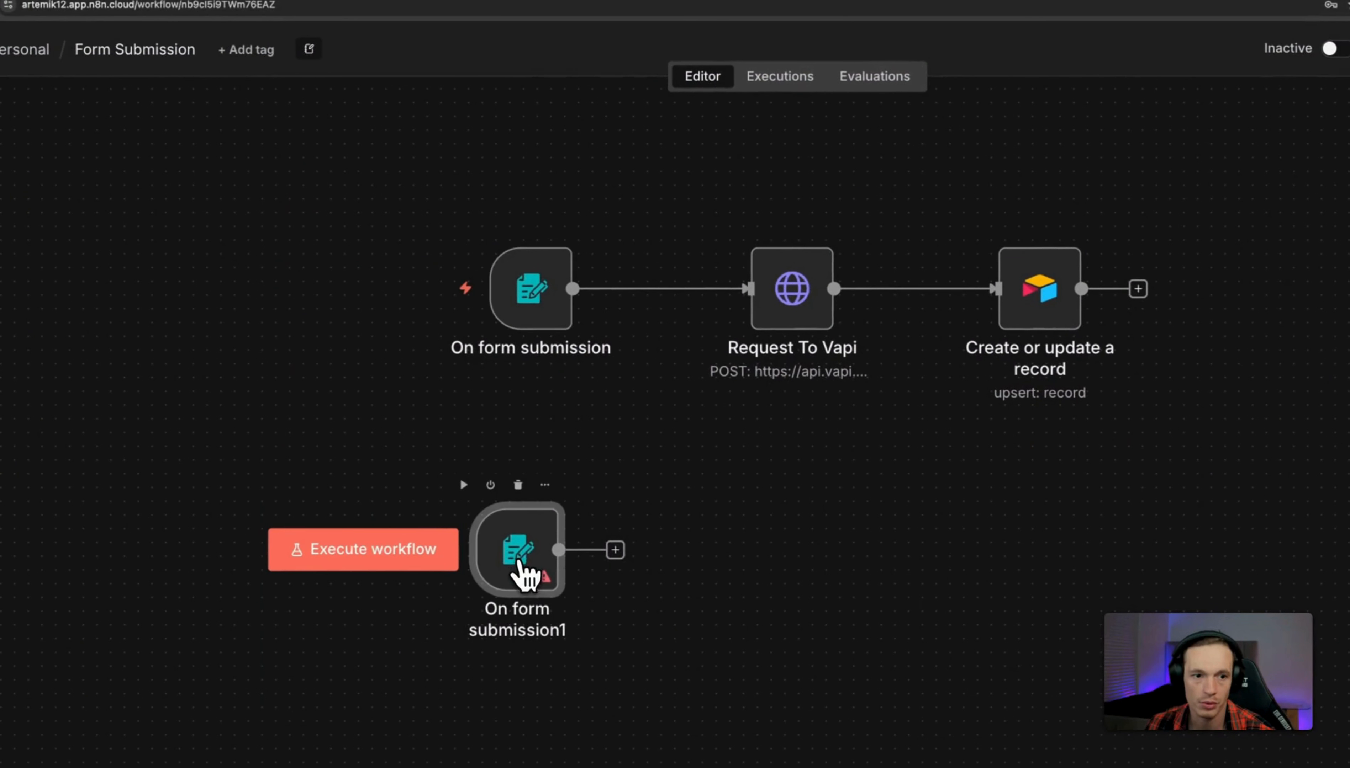
{"action": "double_click", "coordinate": [529, 565]}
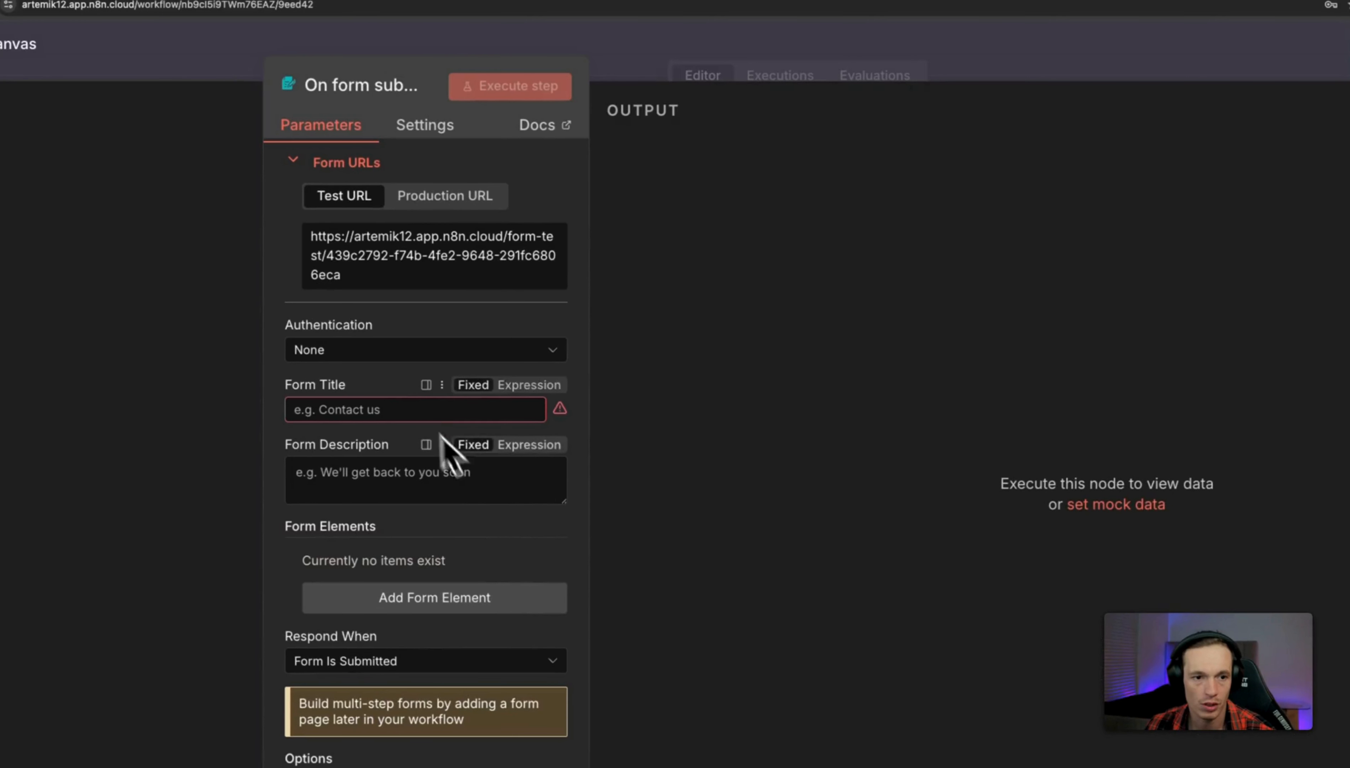
{"action": "right_click", "coordinate": [356, 406]}
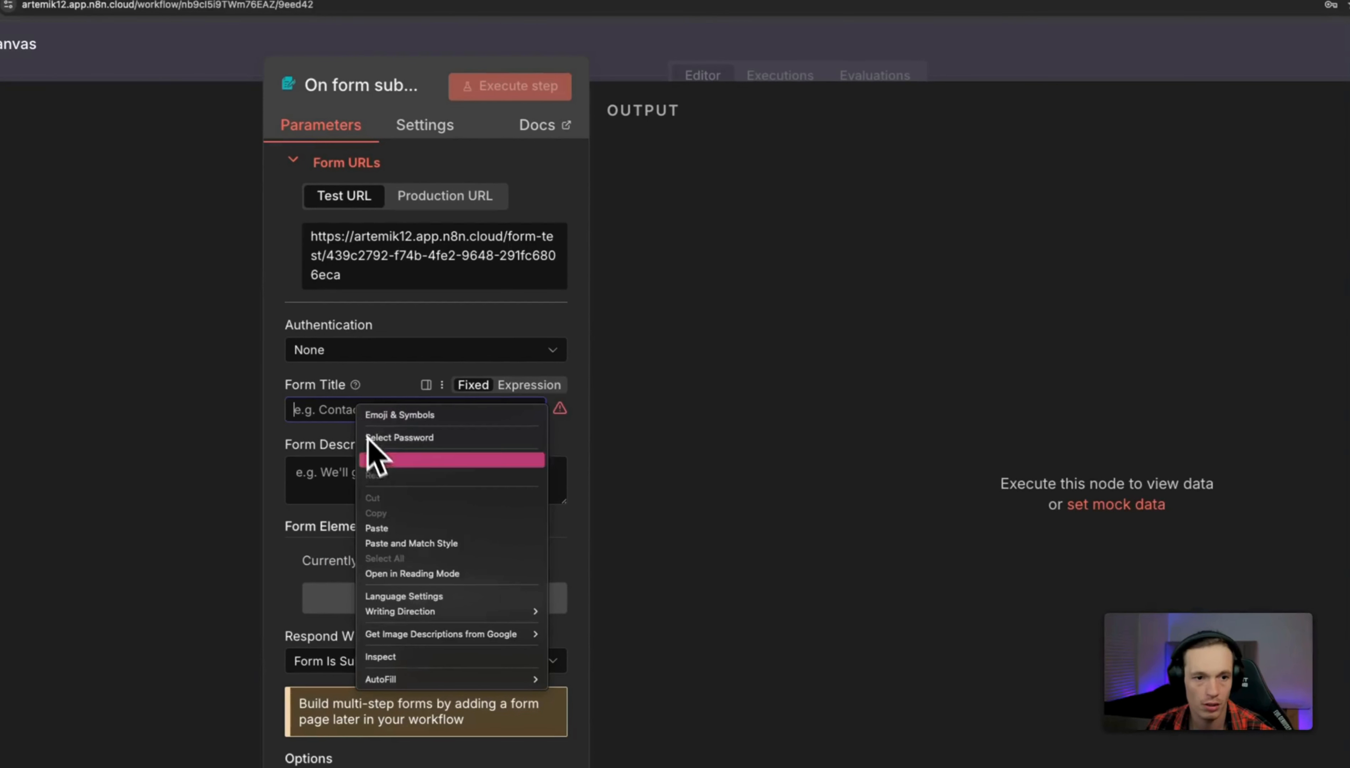
{"action": "left_click", "coordinate": [377, 530]}
{"action": "left_click", "coordinate": [359, 474]}
{"action": "key", "text": "Escape"}
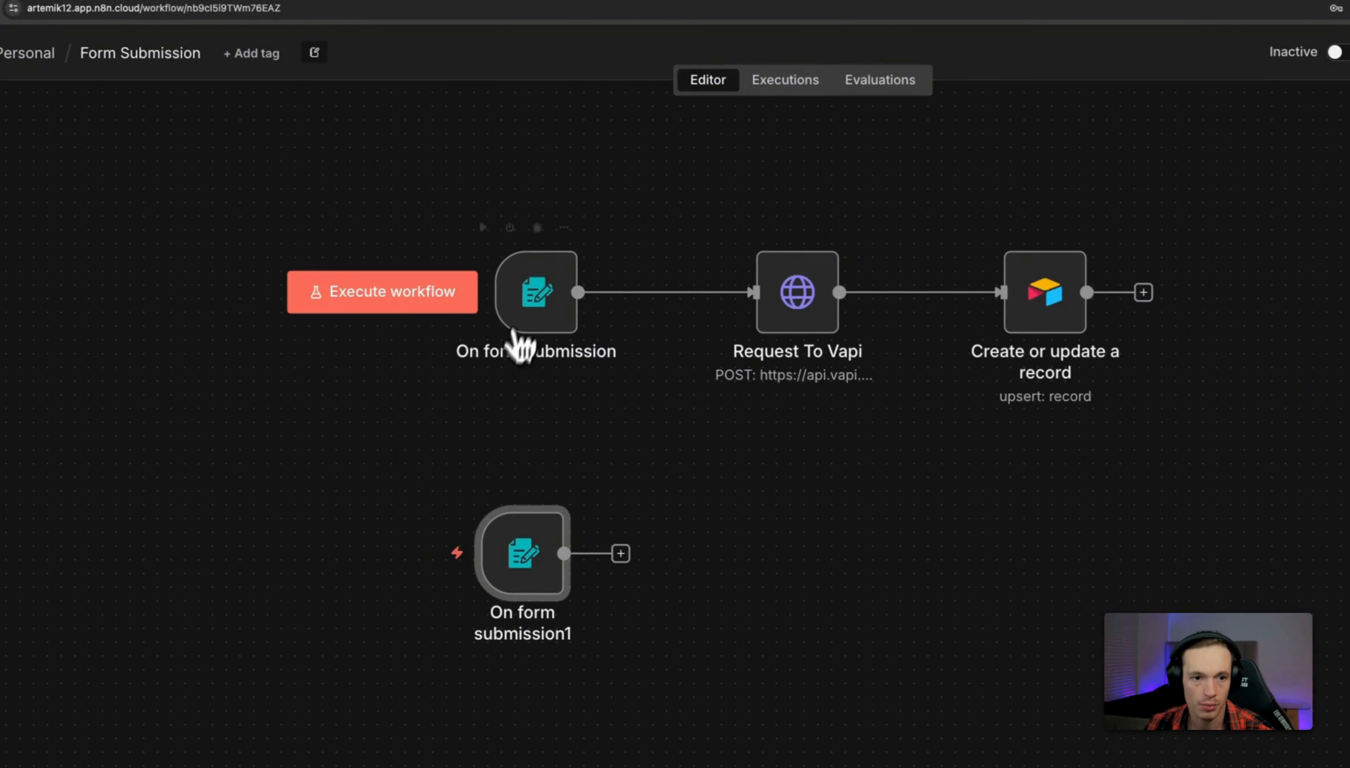
Copy the original form's description into On form submission1's Form Description field.
{"action": "double_click", "coordinate": [529, 314]}
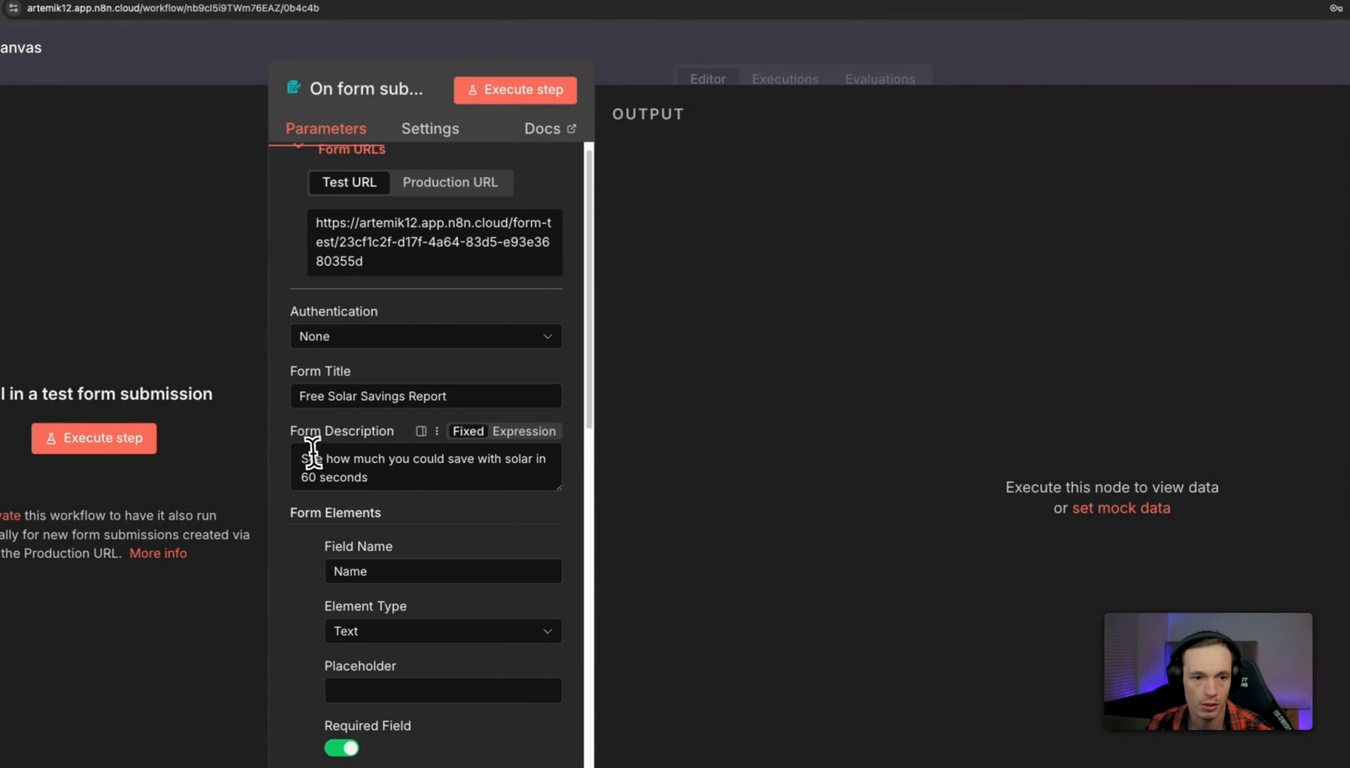
{"action": "left_click_drag", "start_coordinate": [400, 477], "coordinate": [309, 461]}
{"action": "key", "text": "super+c"}
{"action": "right_click", "coordinate": [447, 459]}
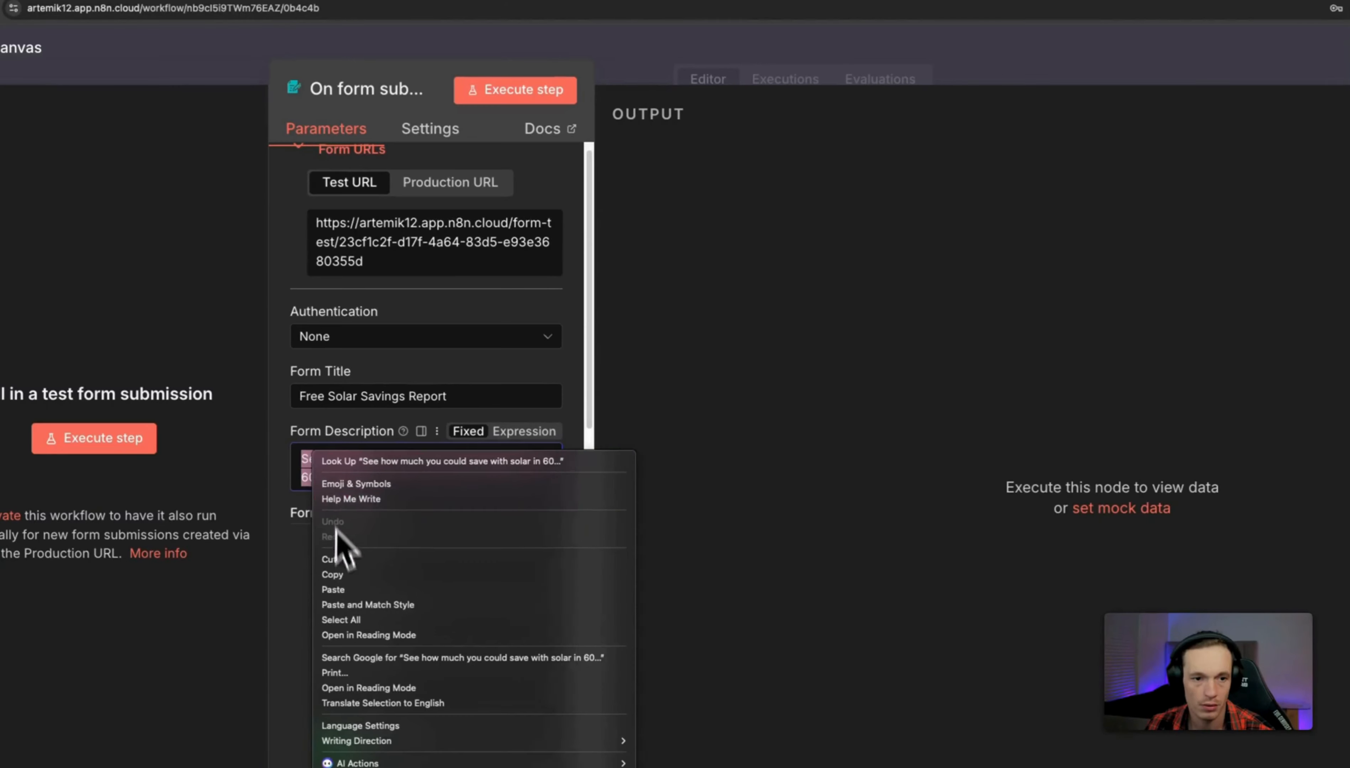
{"action": "left_click", "coordinate": [471, 563]}
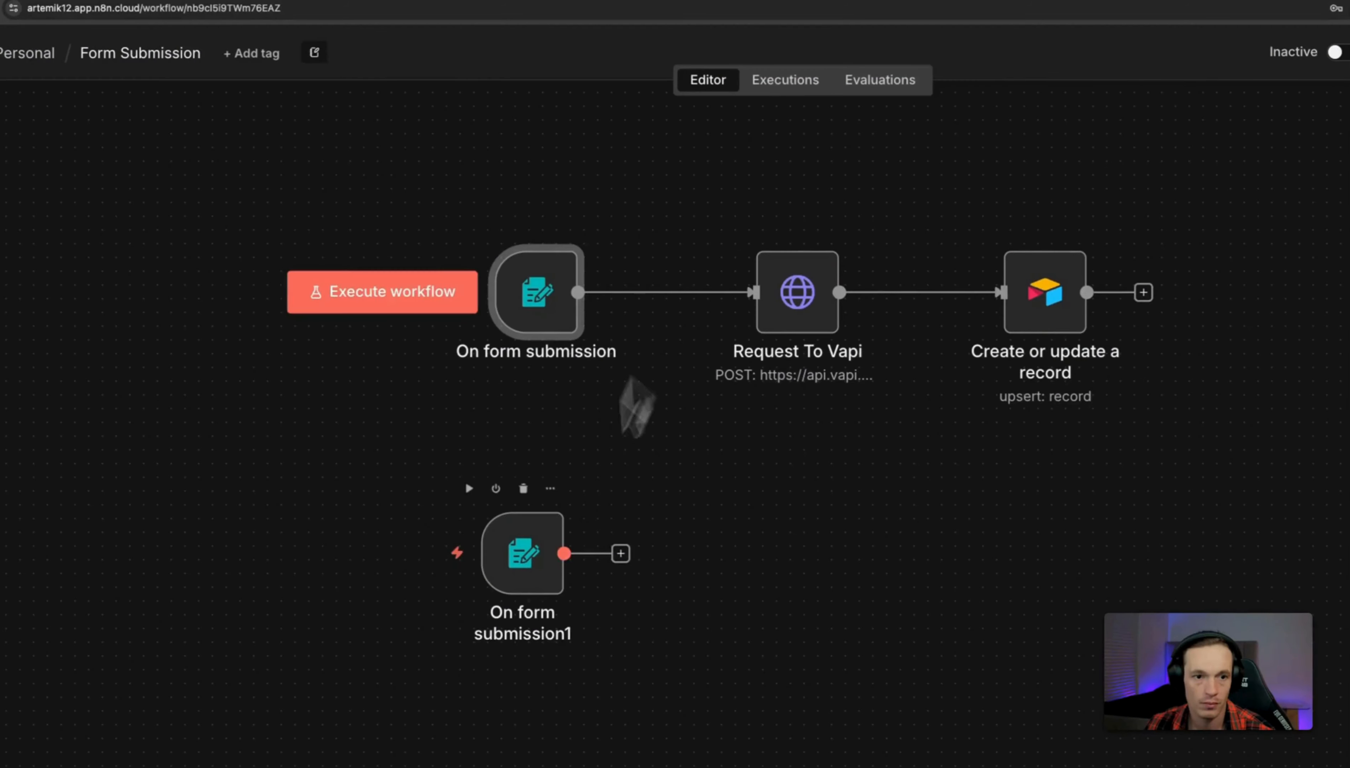
{"action": "double_click", "coordinate": [535, 576]}
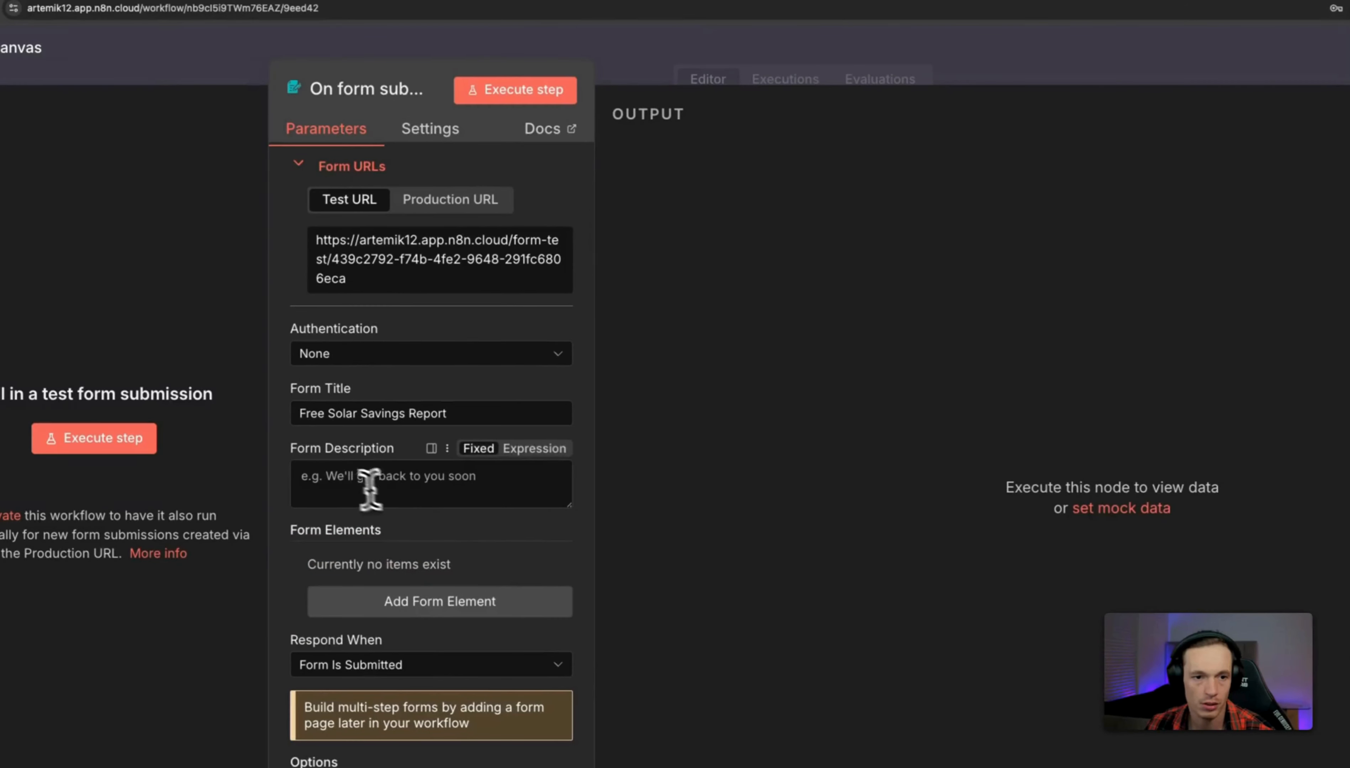
{"action": "right_click", "coordinate": [355, 483]}
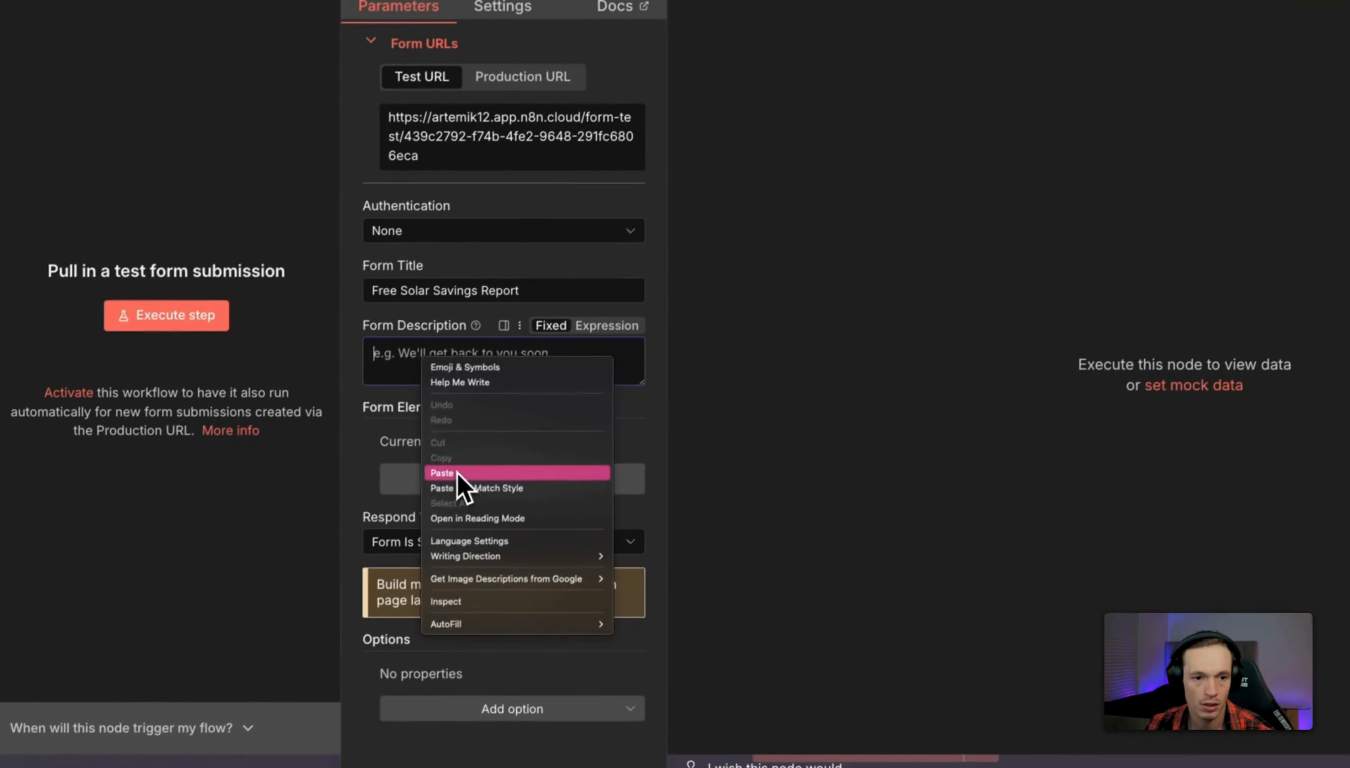
{"action": "left_click", "coordinate": [423, 597]}
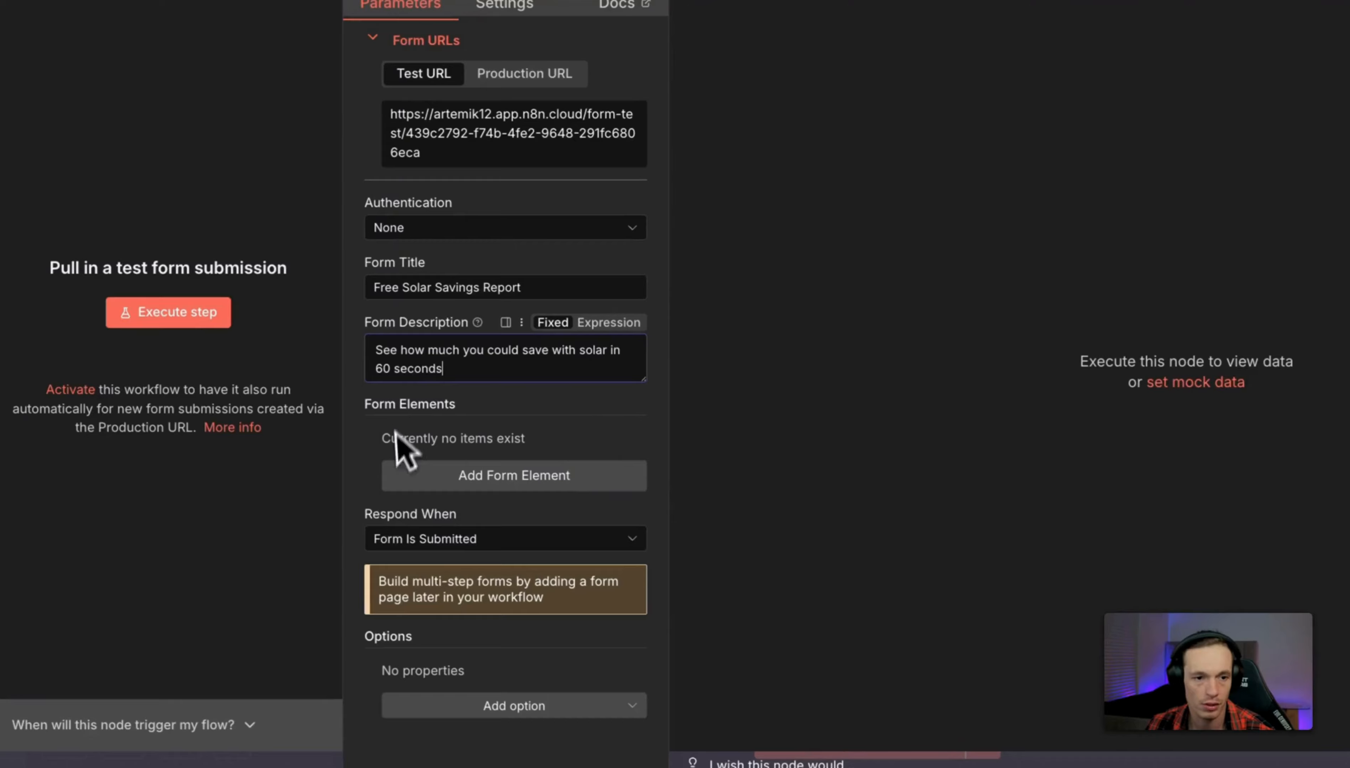
Add a required Name field to the second form trigger.
{"action": "left_click", "coordinate": [535, 476]}
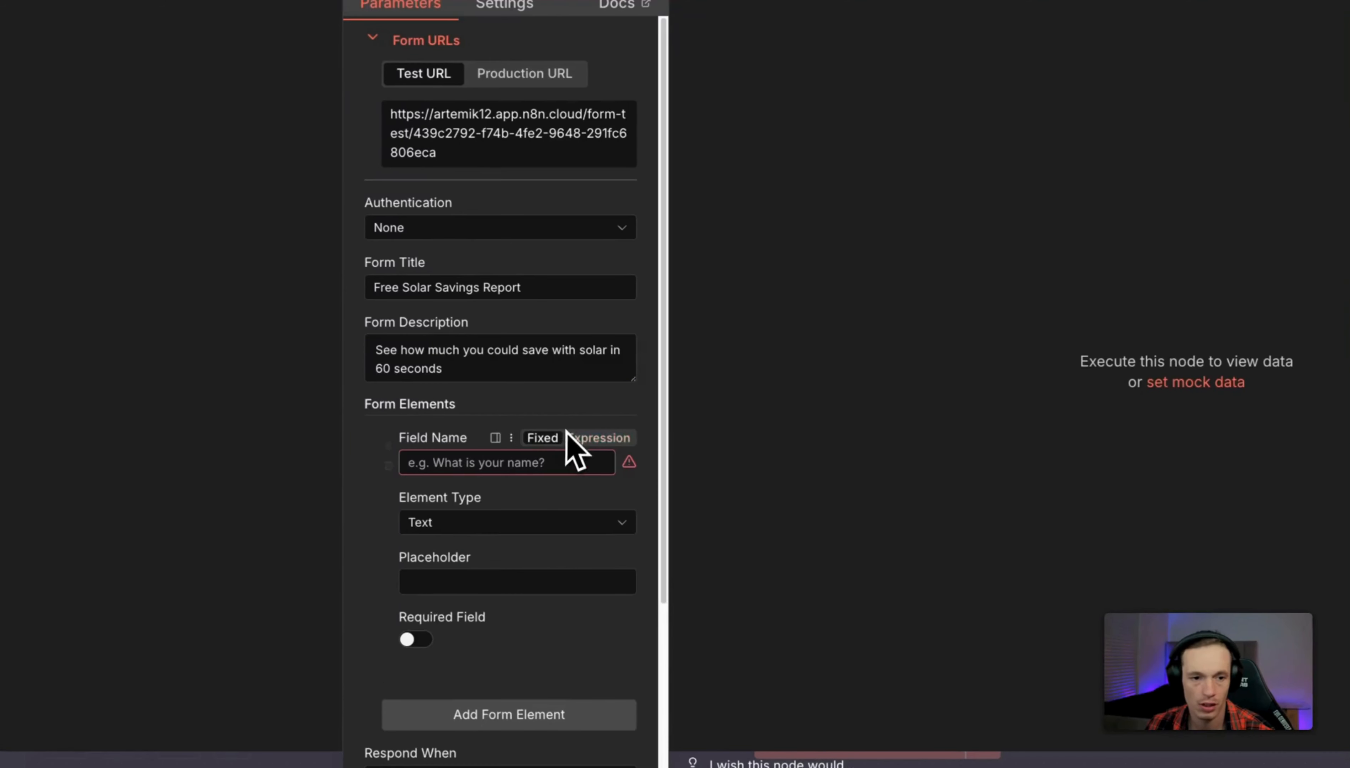
{"action": "scroll", "coordinate": [564, 443], "scroll_direction": "down", "scroll_amount": 2}
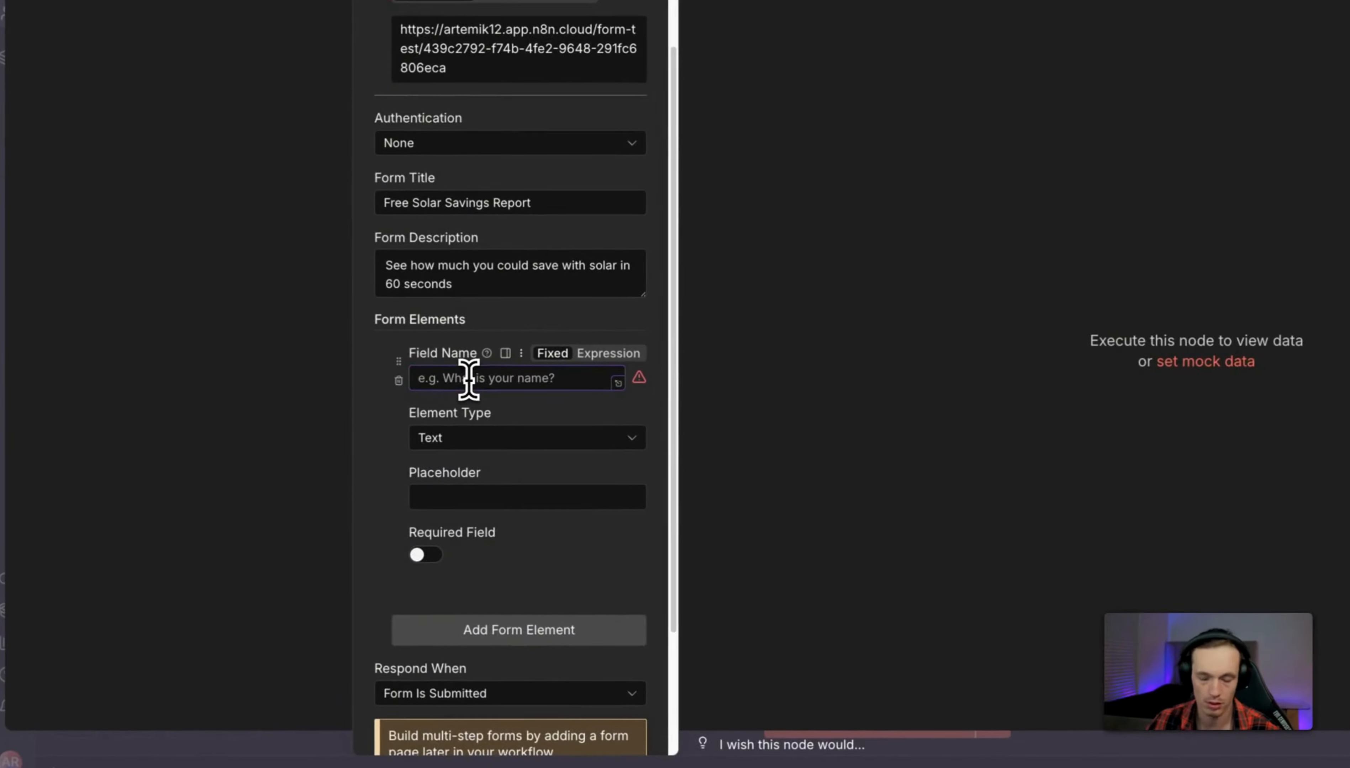
{"action": "left_click", "coordinate": [376, 441]}
{"action": "type", "text": "Name"}
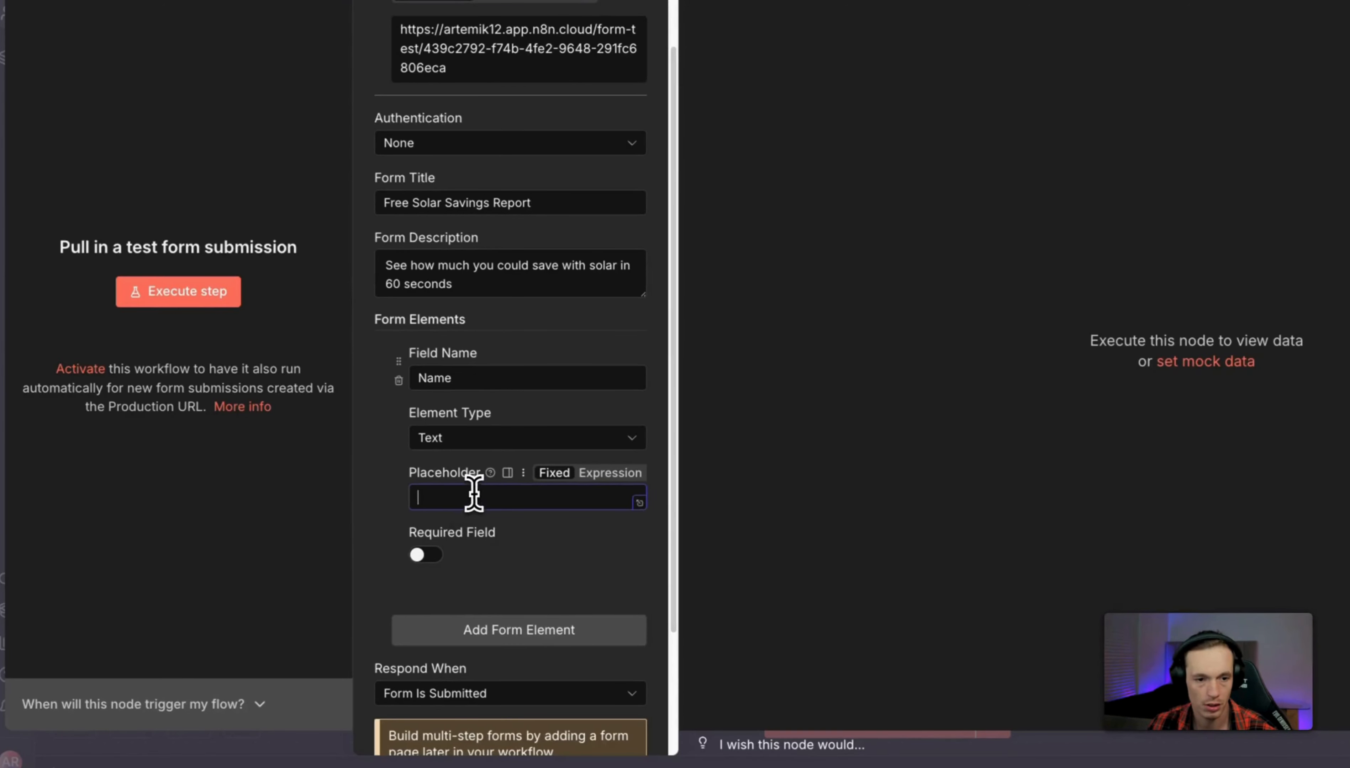
{"action": "left_click", "coordinate": [424, 556]}
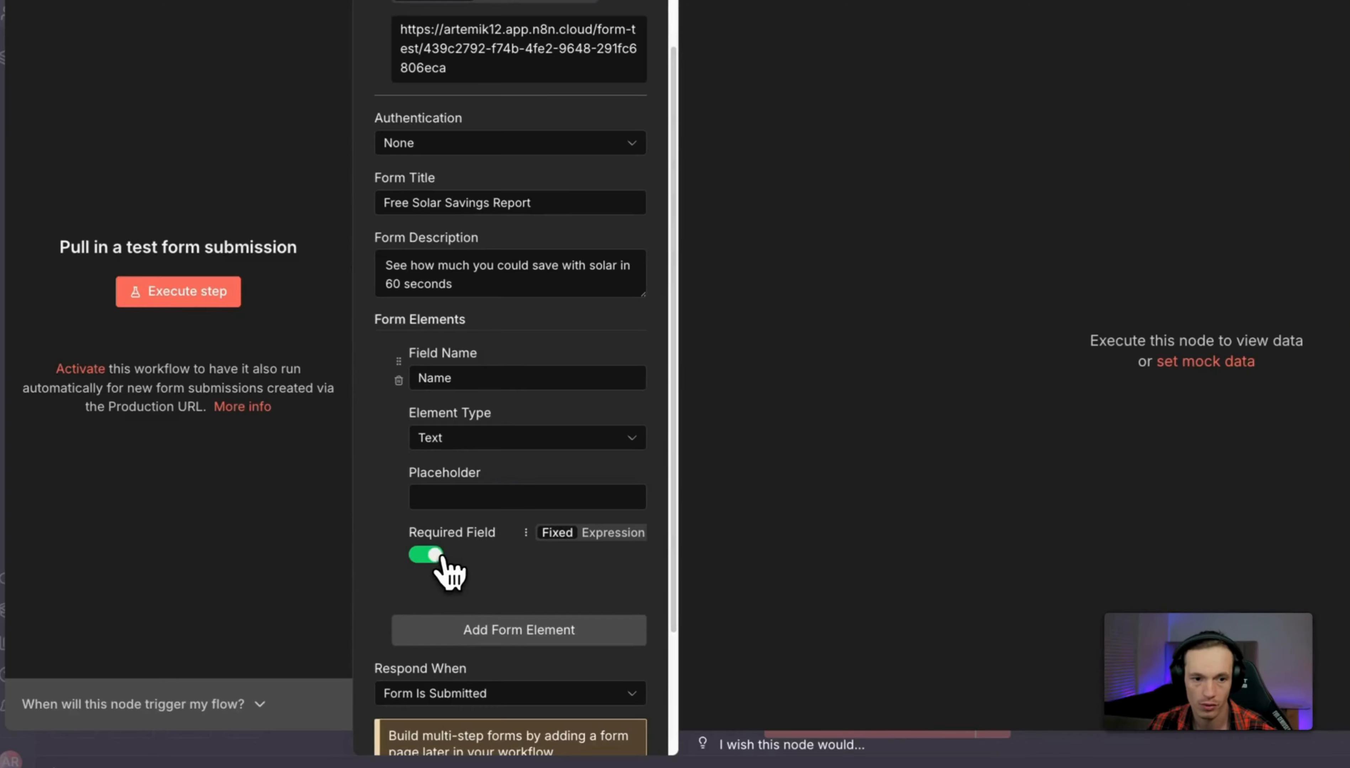
Add a second required field with element type Number.
{"action": "scroll", "coordinate": [461, 552], "scroll_direction": "down", "scroll_amount": 2}
{"action": "left_click", "coordinate": [514, 544]}
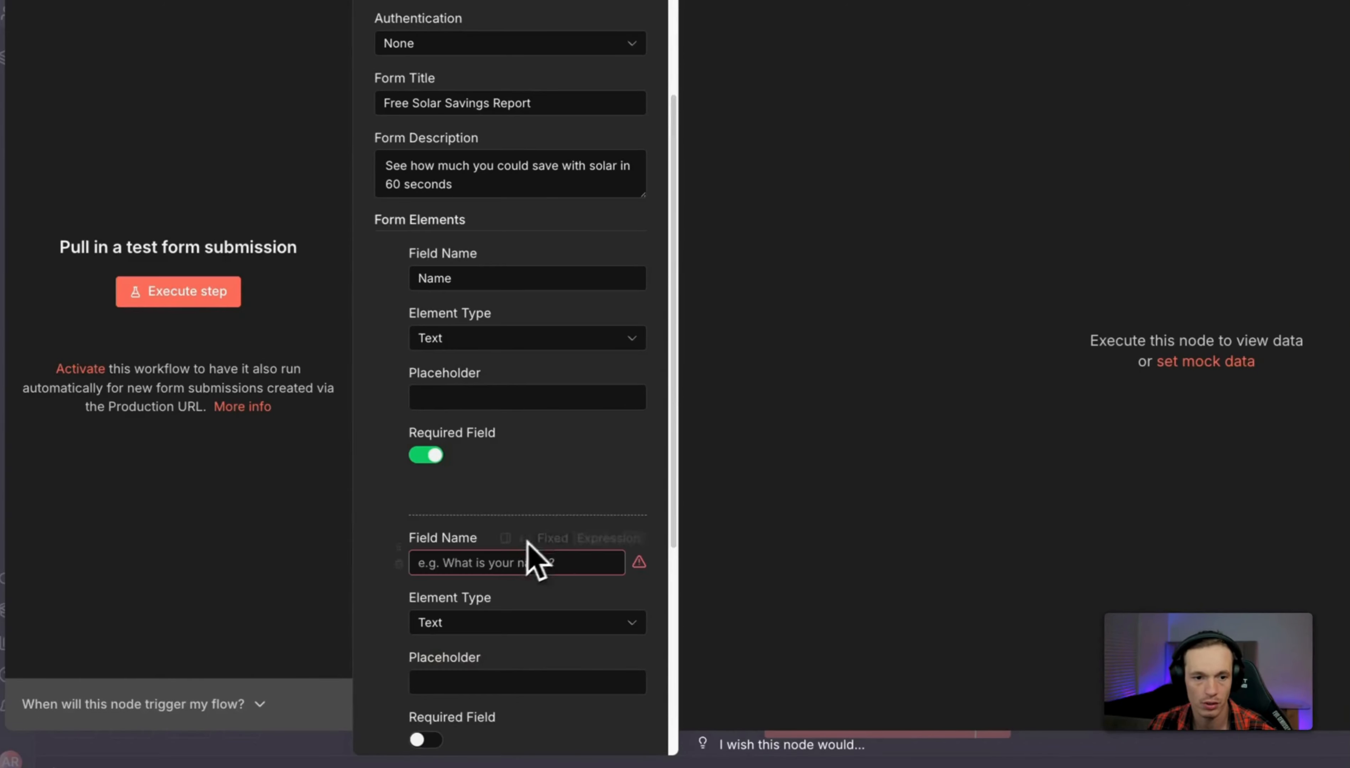
{"action": "scroll", "coordinate": [551, 525], "scroll_direction": "down", "scroll_amount": 1}
{"action": "scroll", "coordinate": [583, 493], "scroll_direction": "down", "scroll_amount": 3}
{"action": "left_click", "coordinate": [567, 371]}
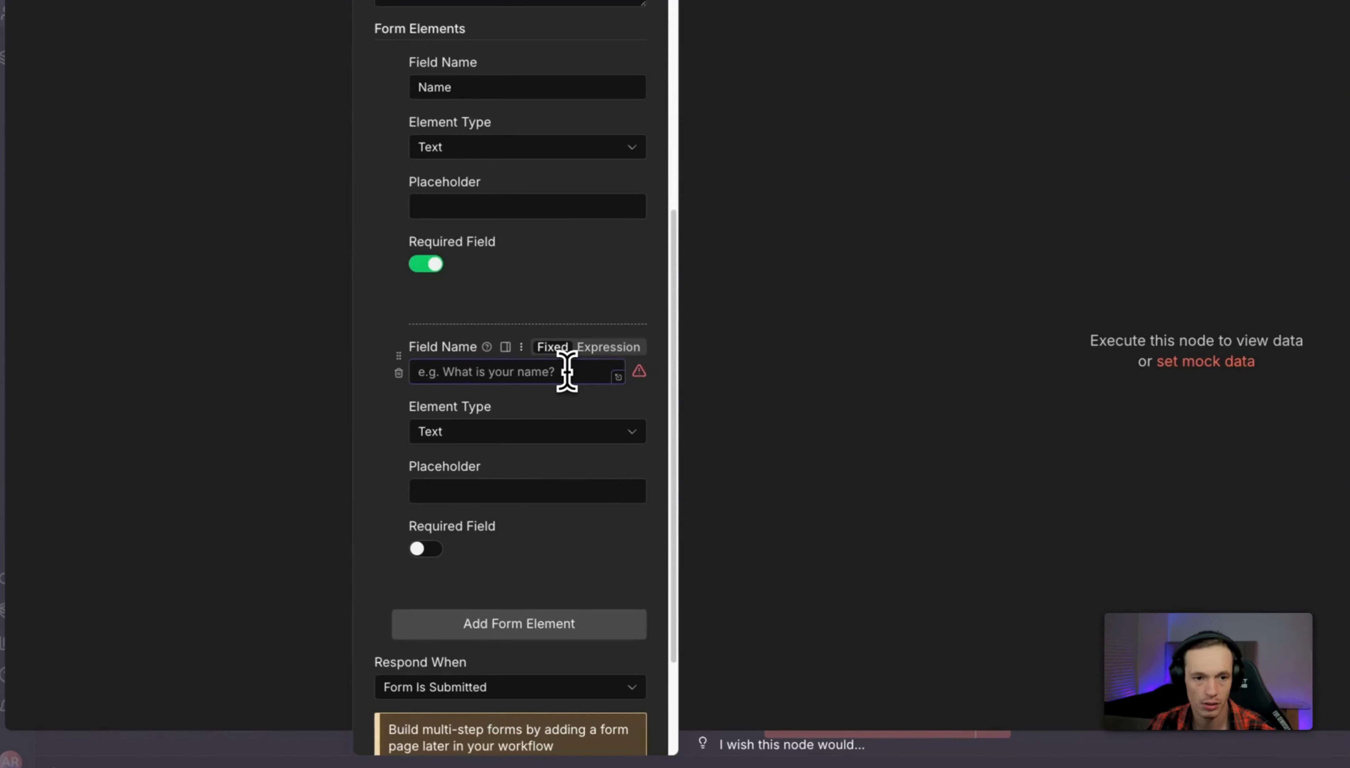
{"action": "type", "text": "Number"}
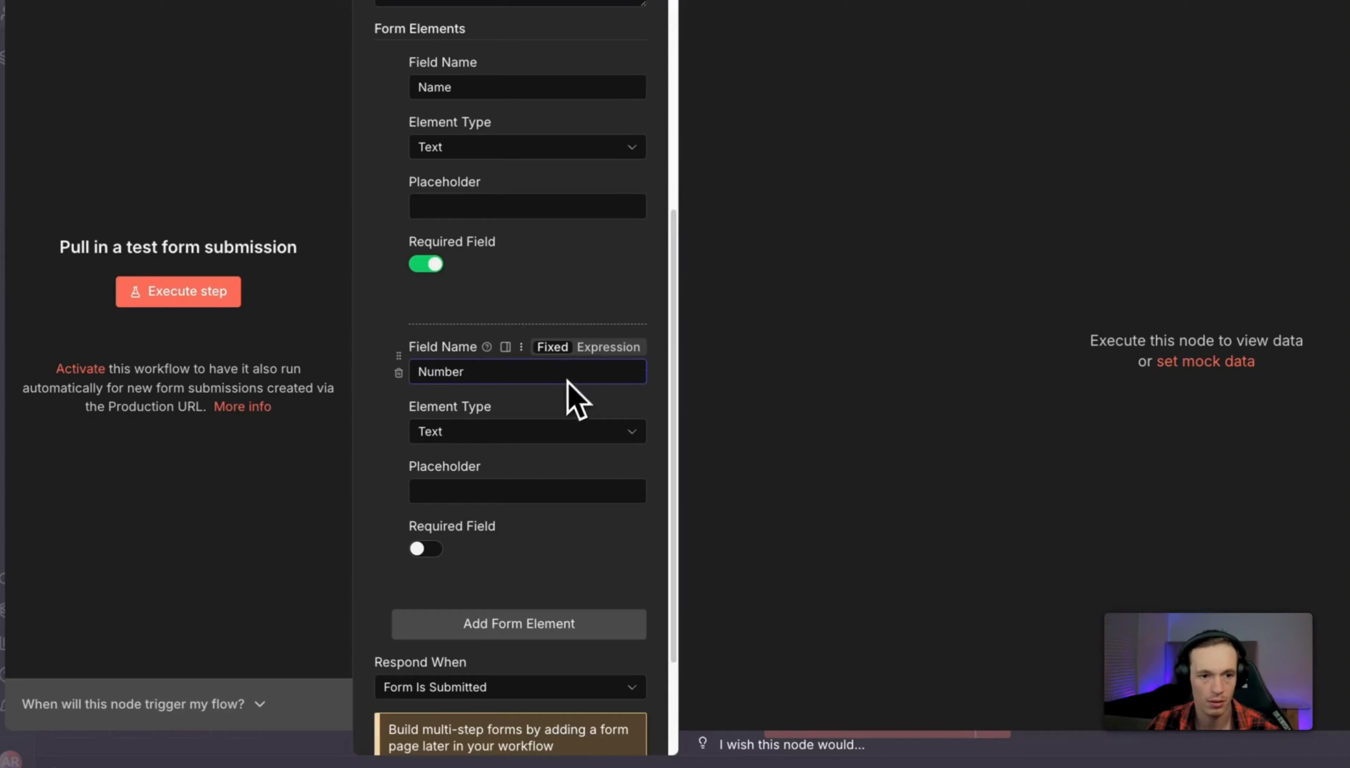
{"action": "left_click", "coordinate": [469, 432]}
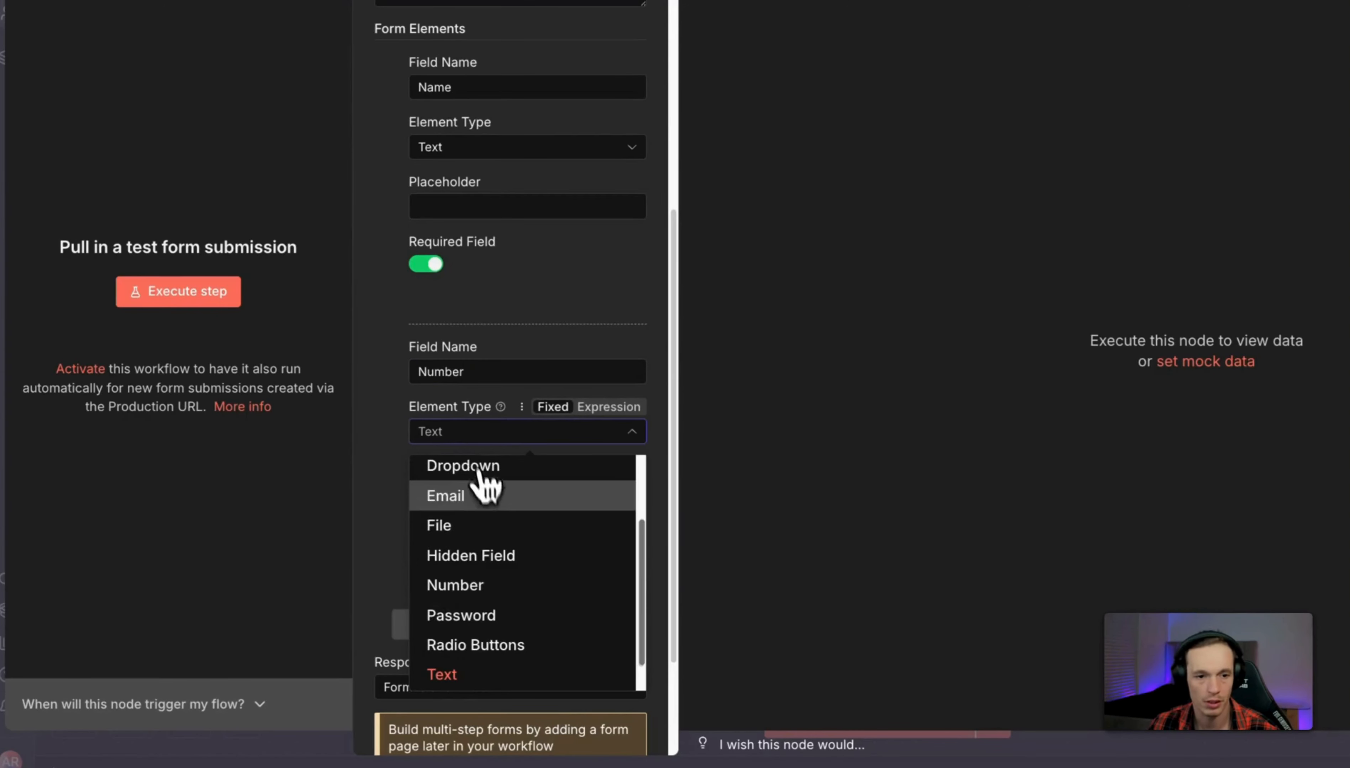
{"action": "scroll", "coordinate": [503, 552], "scroll_direction": "down", "scroll_amount": 1}
{"action": "left_click", "coordinate": [511, 558]}
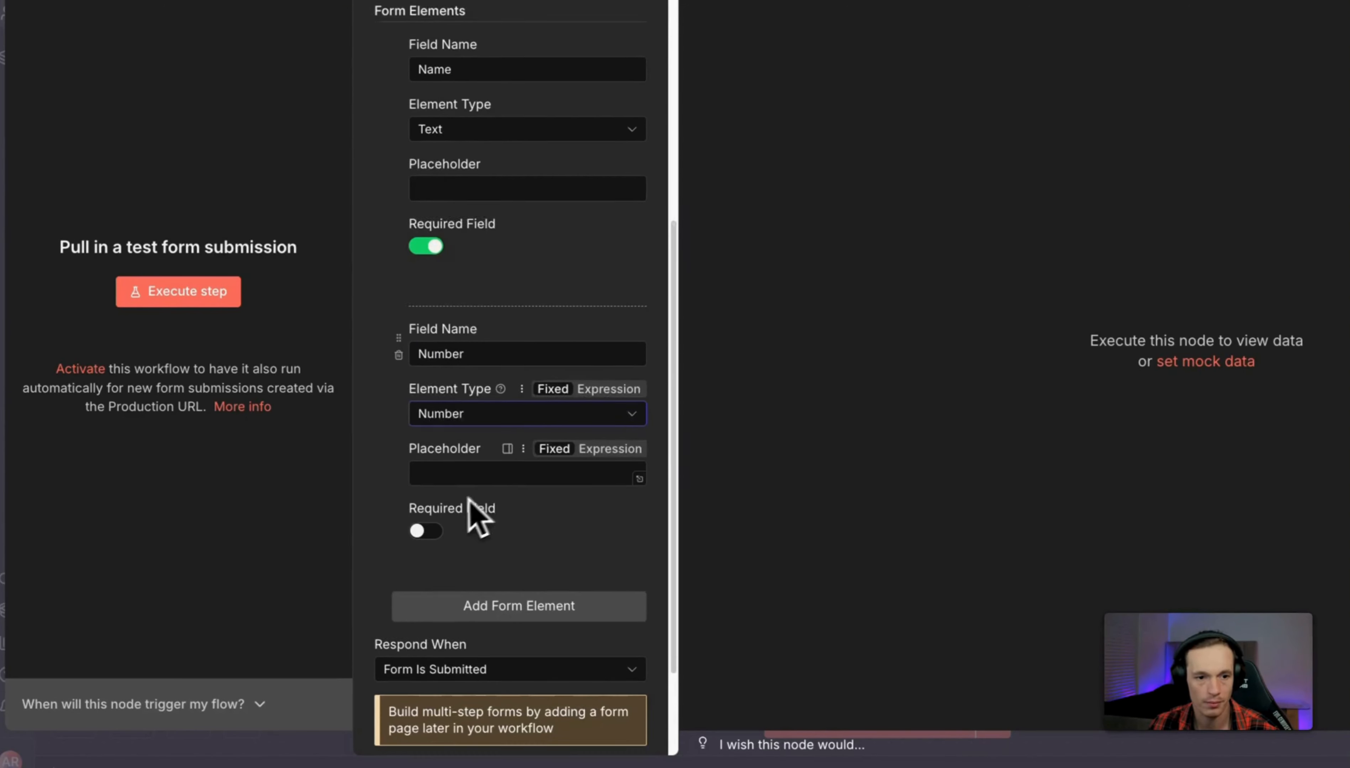
{"action": "scroll", "coordinate": [456, 515], "scroll_direction": "down", "scroll_amount": 1}
{"action": "left_click", "coordinate": [436, 494]}
Add a required Email field as the third form field.
{"action": "scroll", "coordinate": [509, 522], "scroll_direction": "down", "scroll_amount": 1}
{"action": "left_click", "coordinate": [506, 544]}
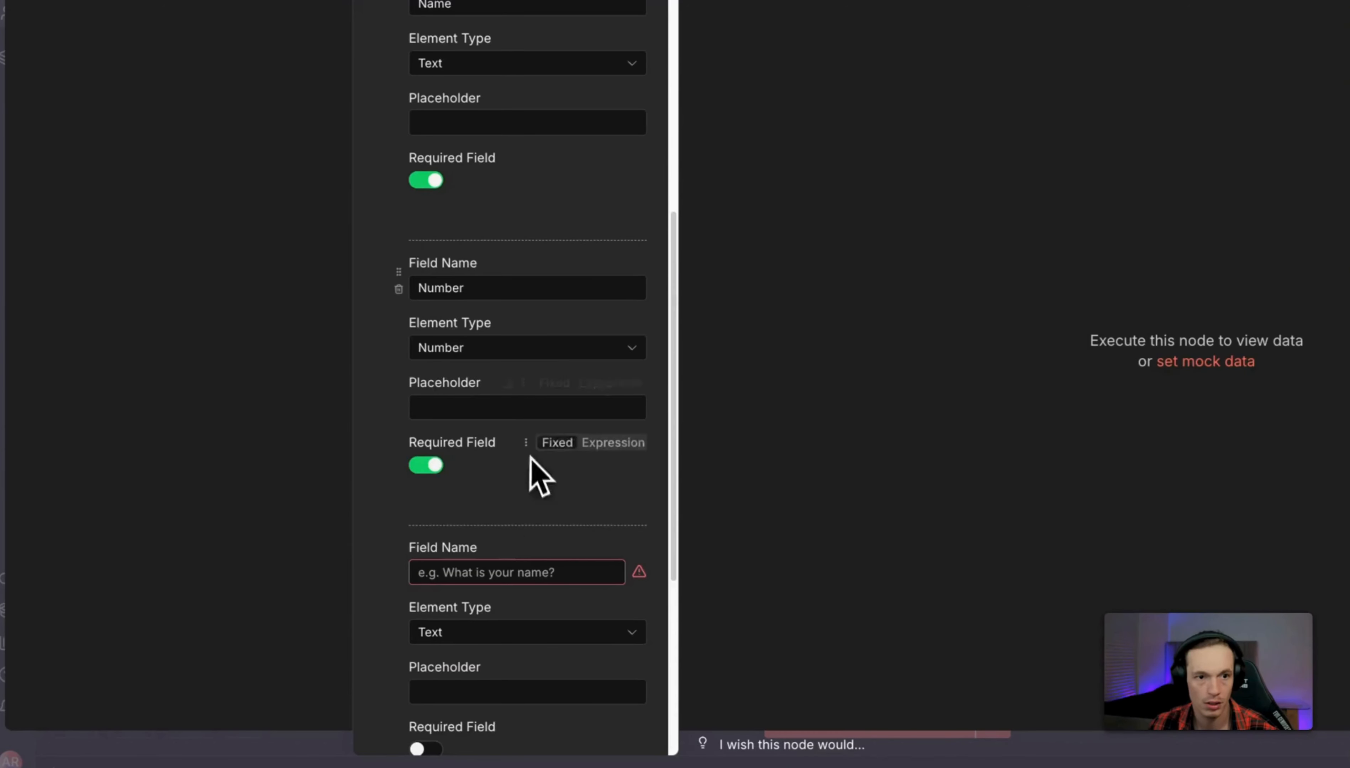
{"action": "scroll", "coordinate": [519, 499], "scroll_direction": "down", "scroll_amount": 3}
{"action": "left_click", "coordinate": [482, 405]}
{"action": "type", "text": "Email"}
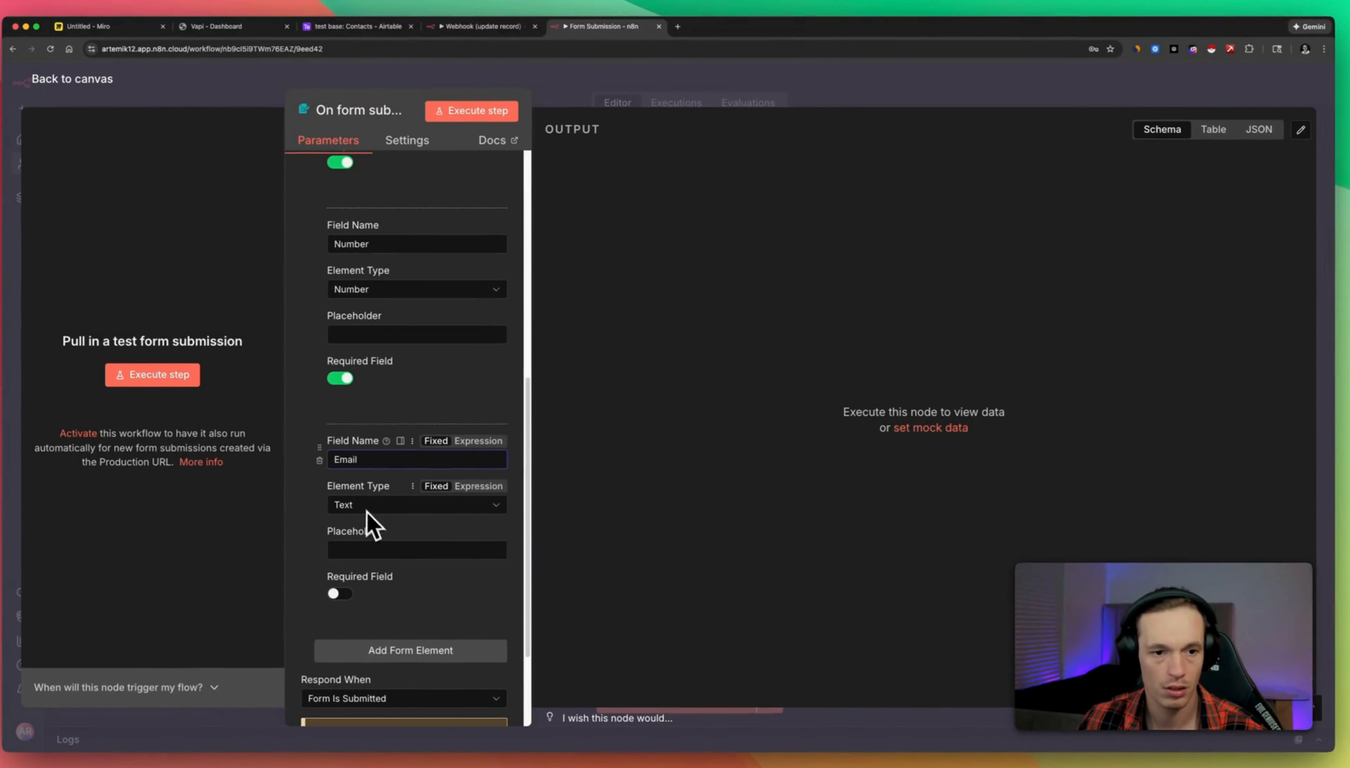
{"action": "scroll", "coordinate": [462, 487], "scroll_direction": "down", "scroll_amount": 2}
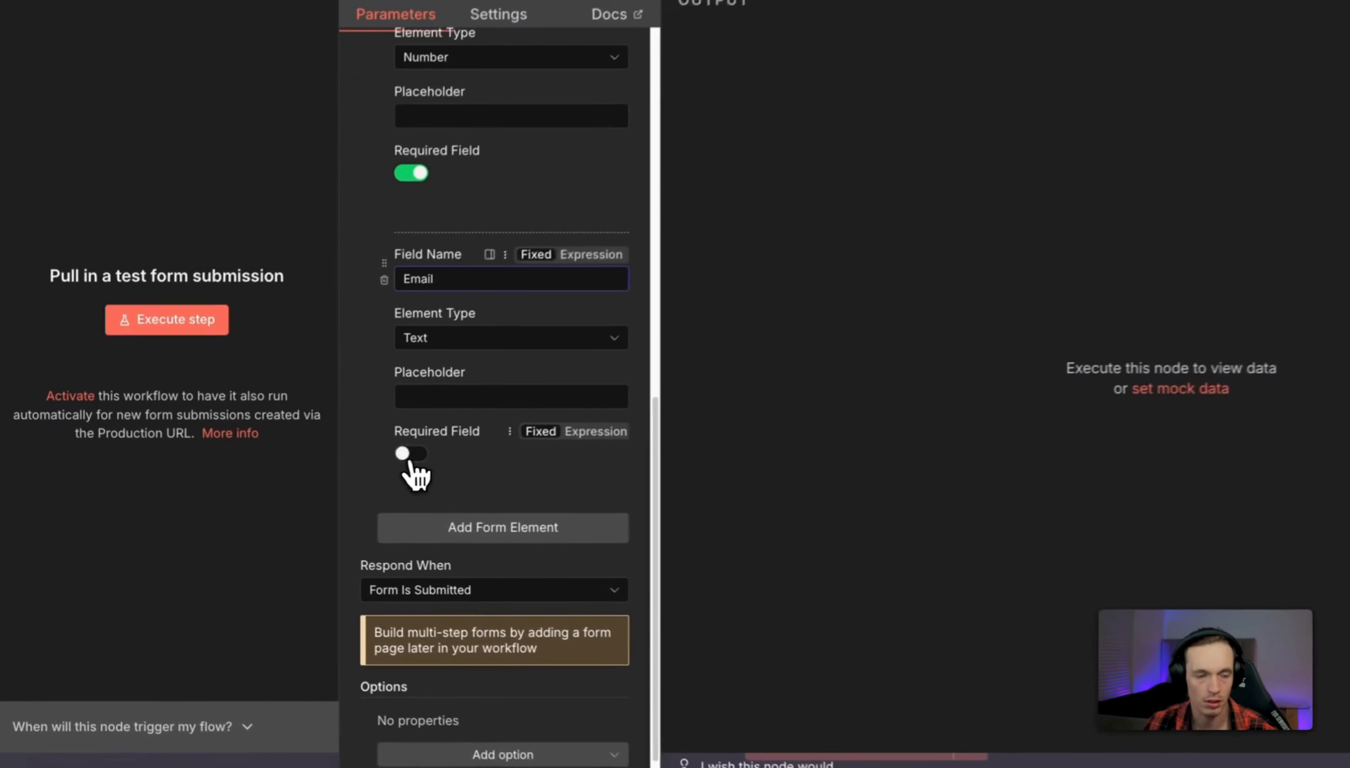
{"action": "left_click", "coordinate": [340, 478]}
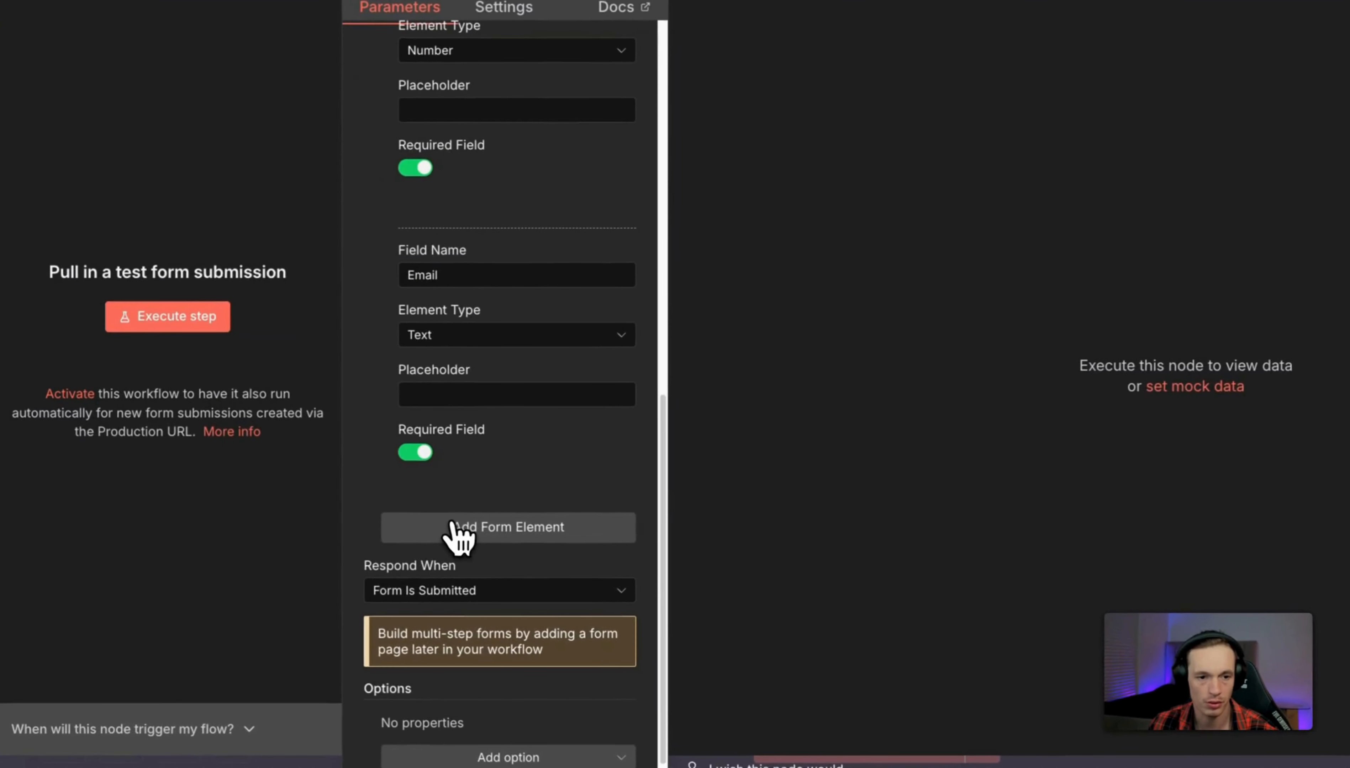
Add a fourth field named 'What is your monthly bill?'.
{"action": "left_click", "coordinate": [451, 530]}
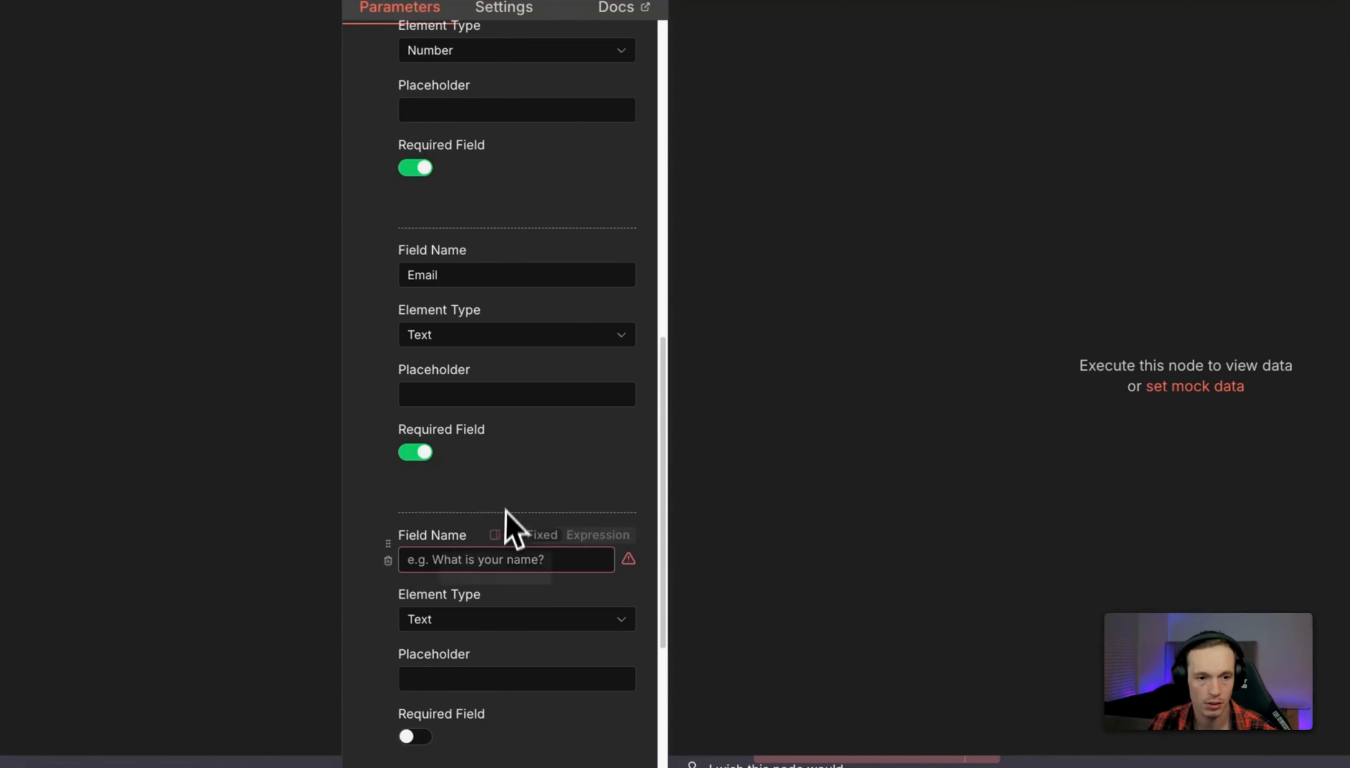
{"action": "scroll", "coordinate": [507, 527], "scroll_direction": "down", "scroll_amount": 3}
{"action": "left_click", "coordinate": [473, 356]}
{"action": "type", "text": "W"}
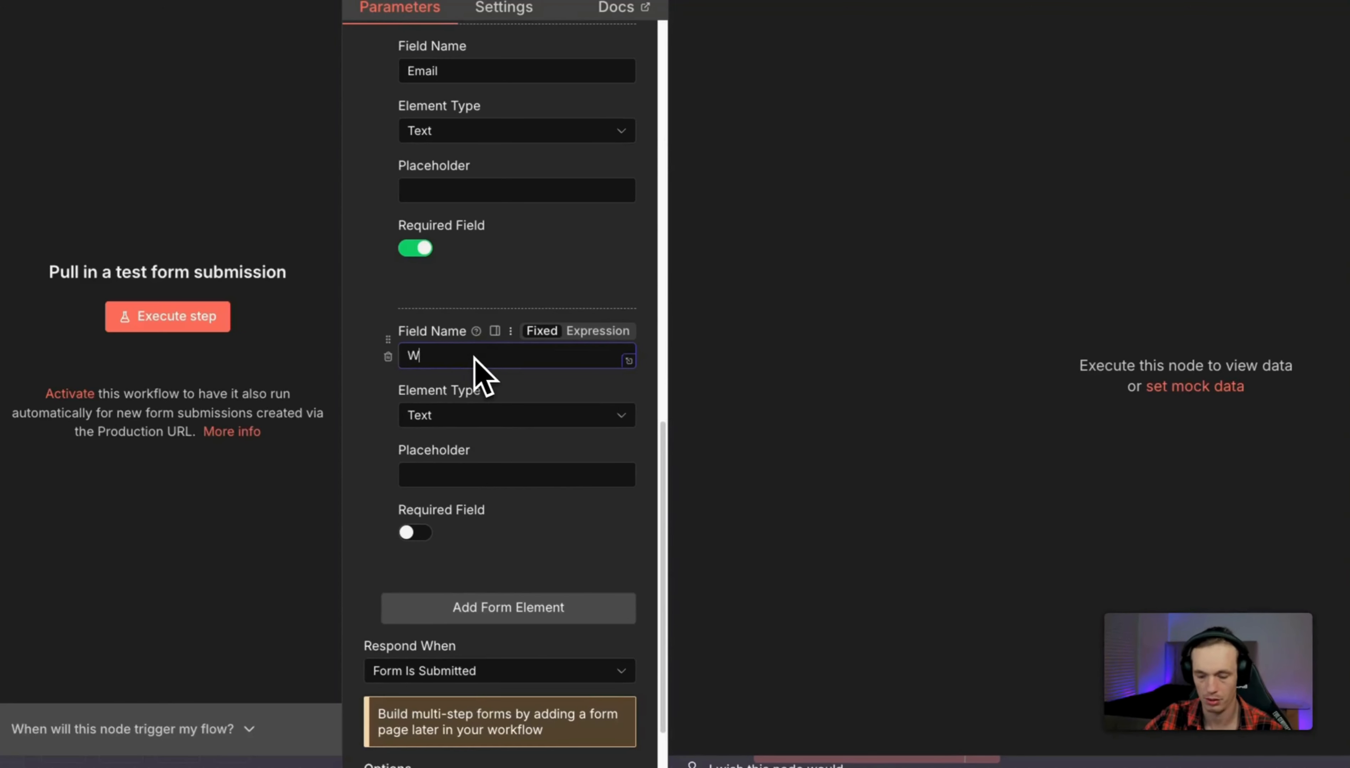
{"action": "type", "text": "hat is your monthly bill"}
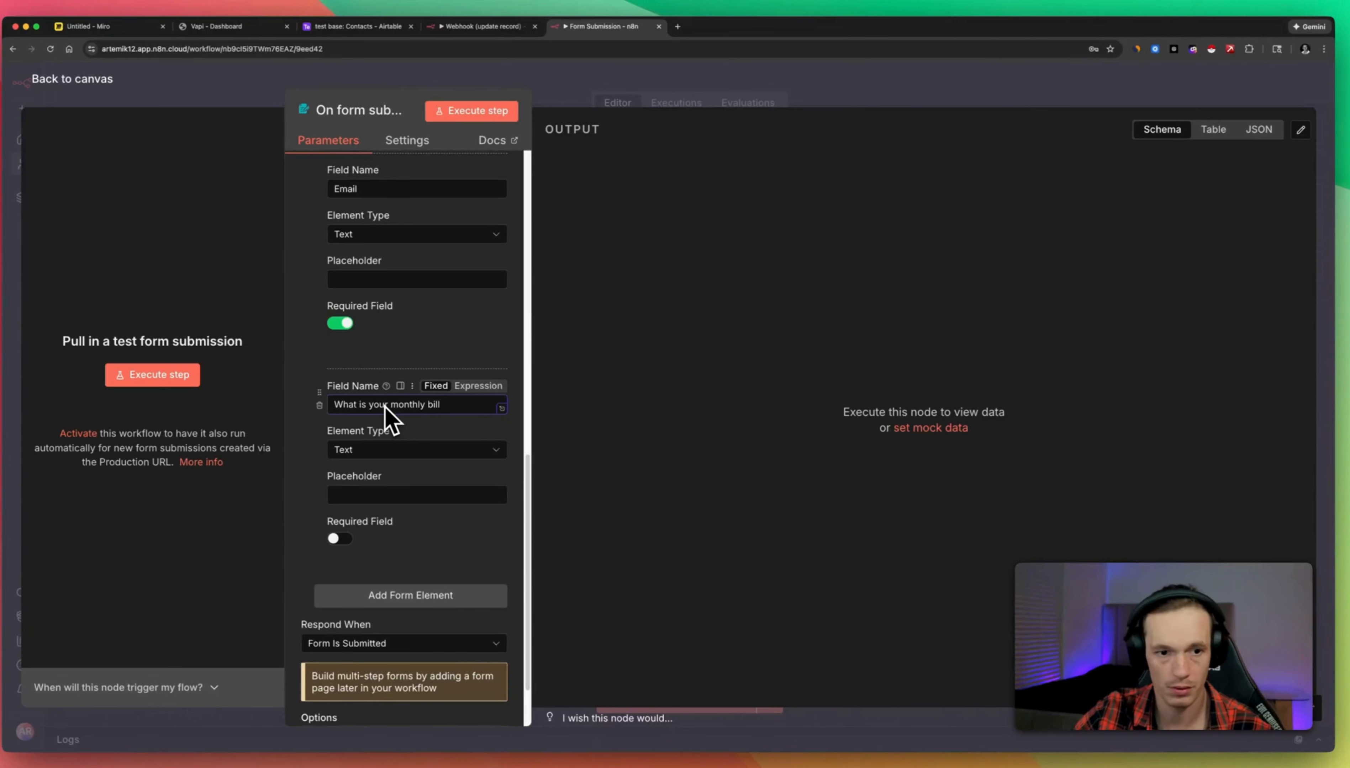
{"action": "type", "text": "?"}
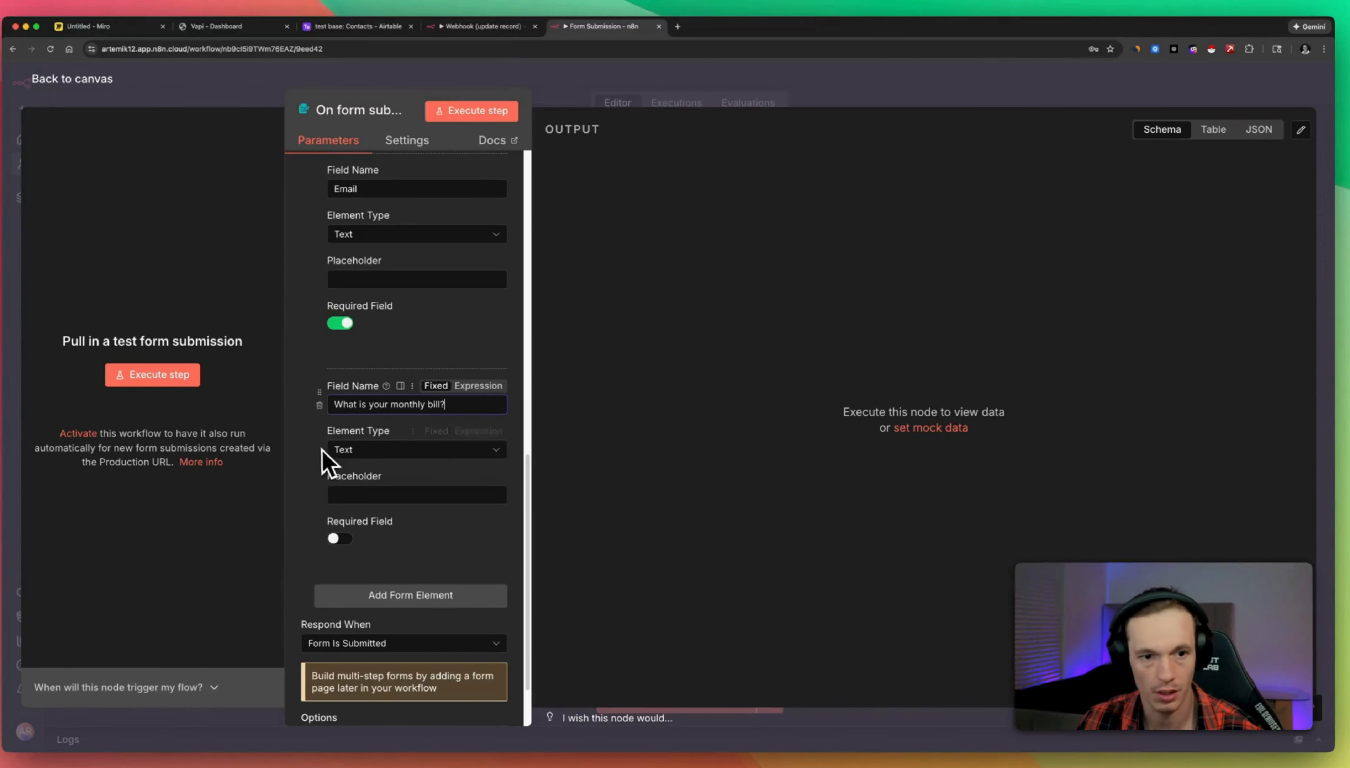
{"action": "scroll", "coordinate": [451, 584], "scroll_direction": "down", "scroll_amount": 1}
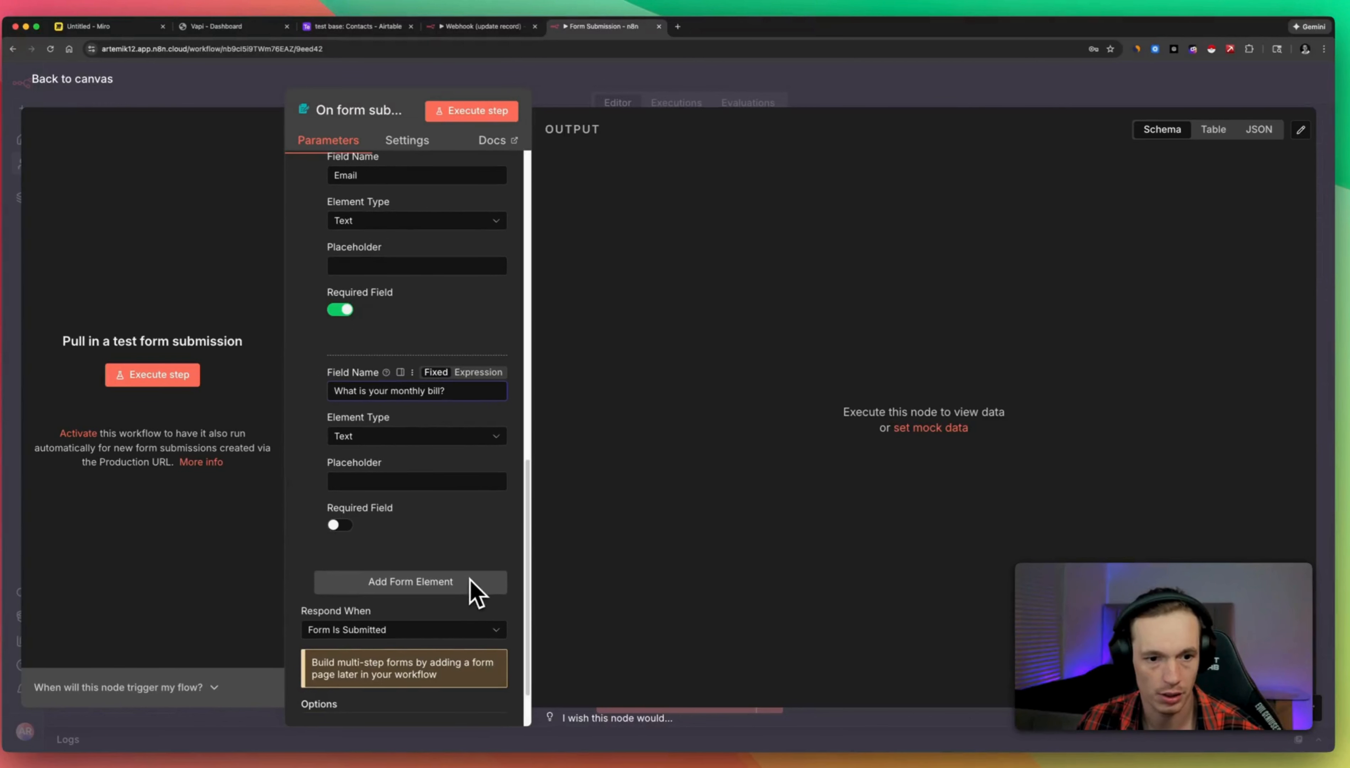
Make the monthly bill question a Dropdown with options $100-$200 and $200-$300.
{"action": "left_click", "coordinate": [391, 444]}
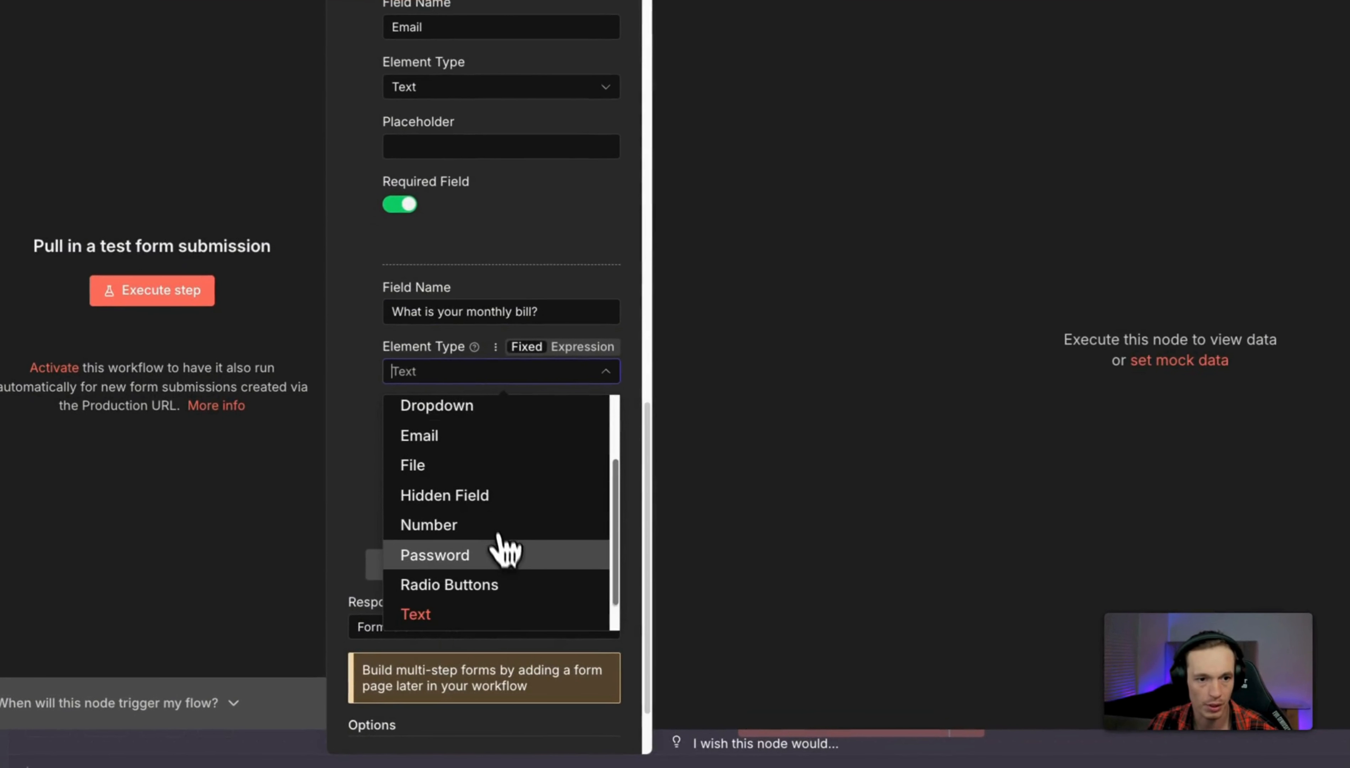
{"action": "scroll", "coordinate": [509, 558], "scroll_direction": "down", "scroll_amount": 1}
{"action": "scroll", "coordinate": [533, 576], "scroll_direction": "up", "scroll_amount": 3}
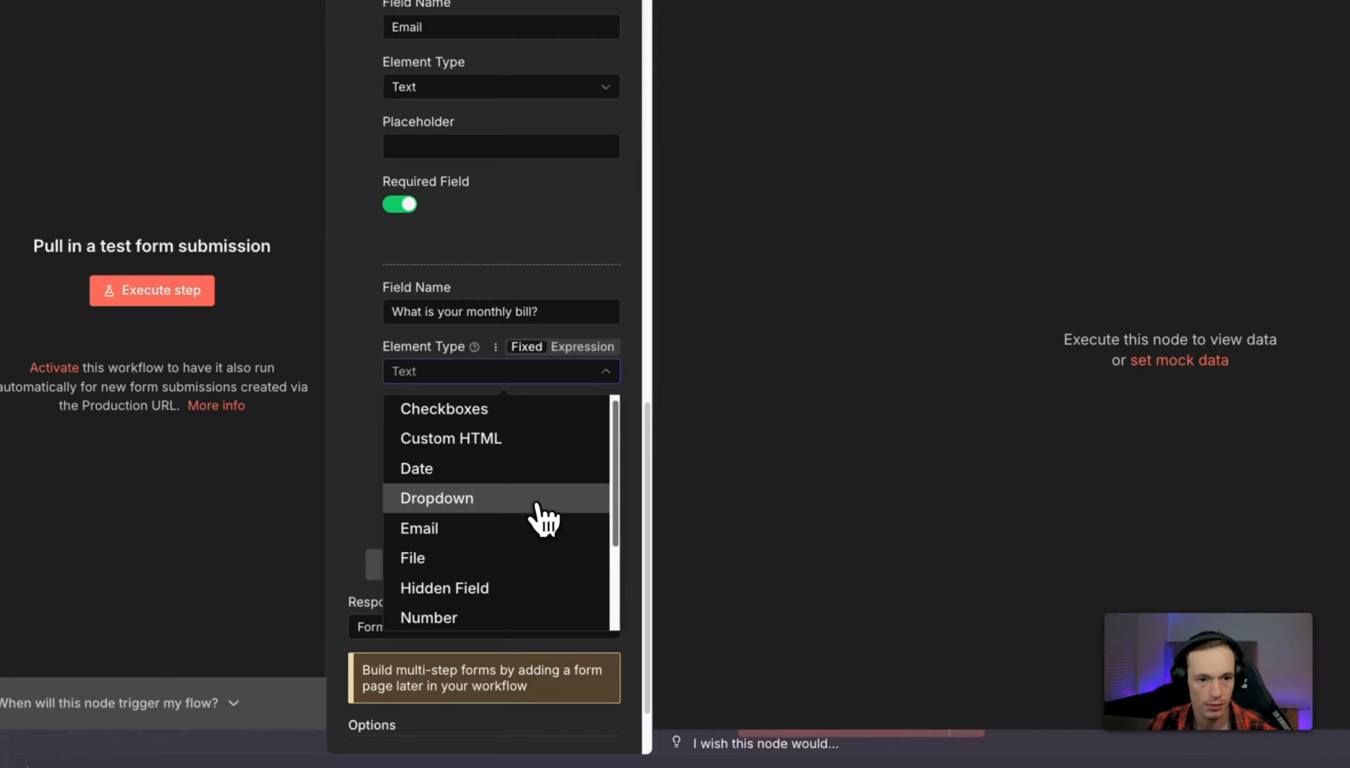
{"action": "left_click", "coordinate": [476, 519]}
{"action": "left_click", "coordinate": [478, 466]}
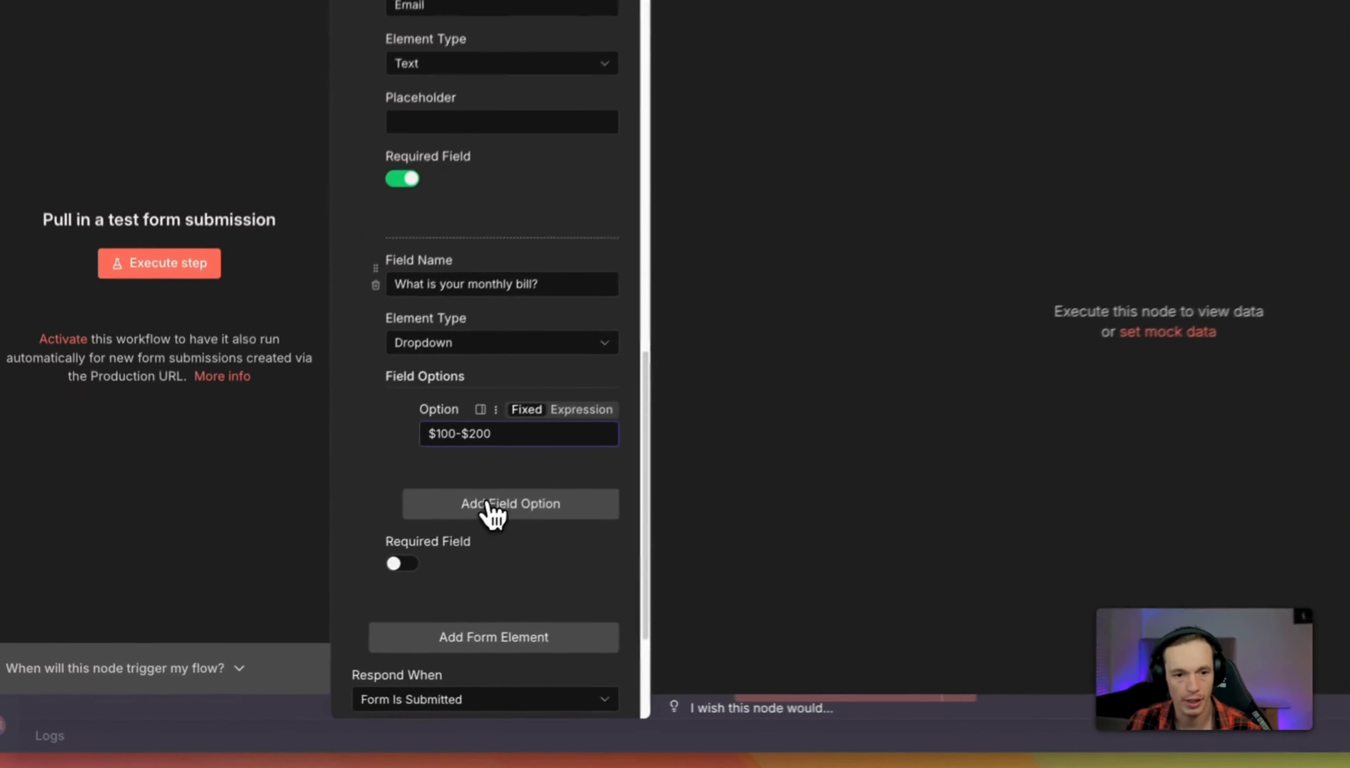
{"action": "left_click", "coordinate": [403, 561]}
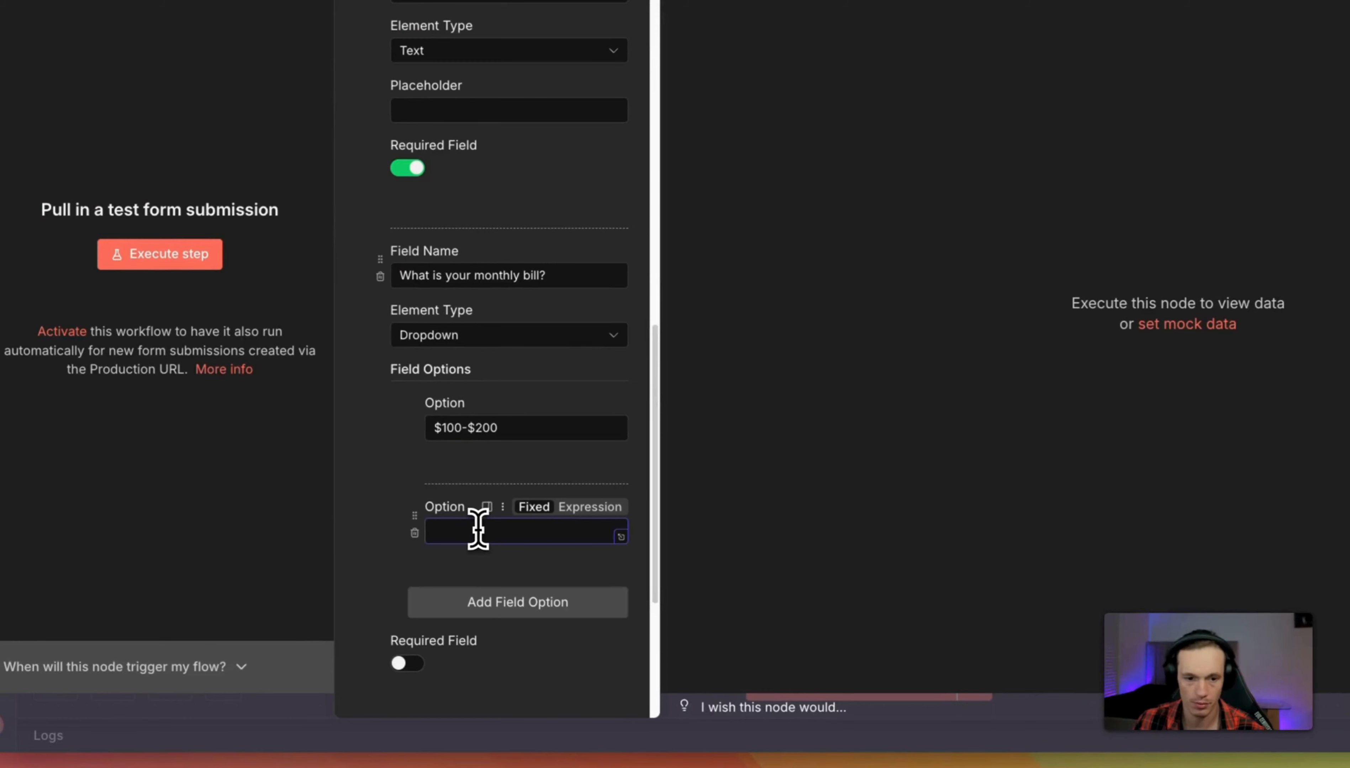
{"action": "type", "text": "$2"}
{"action": "type", "text": "00"}
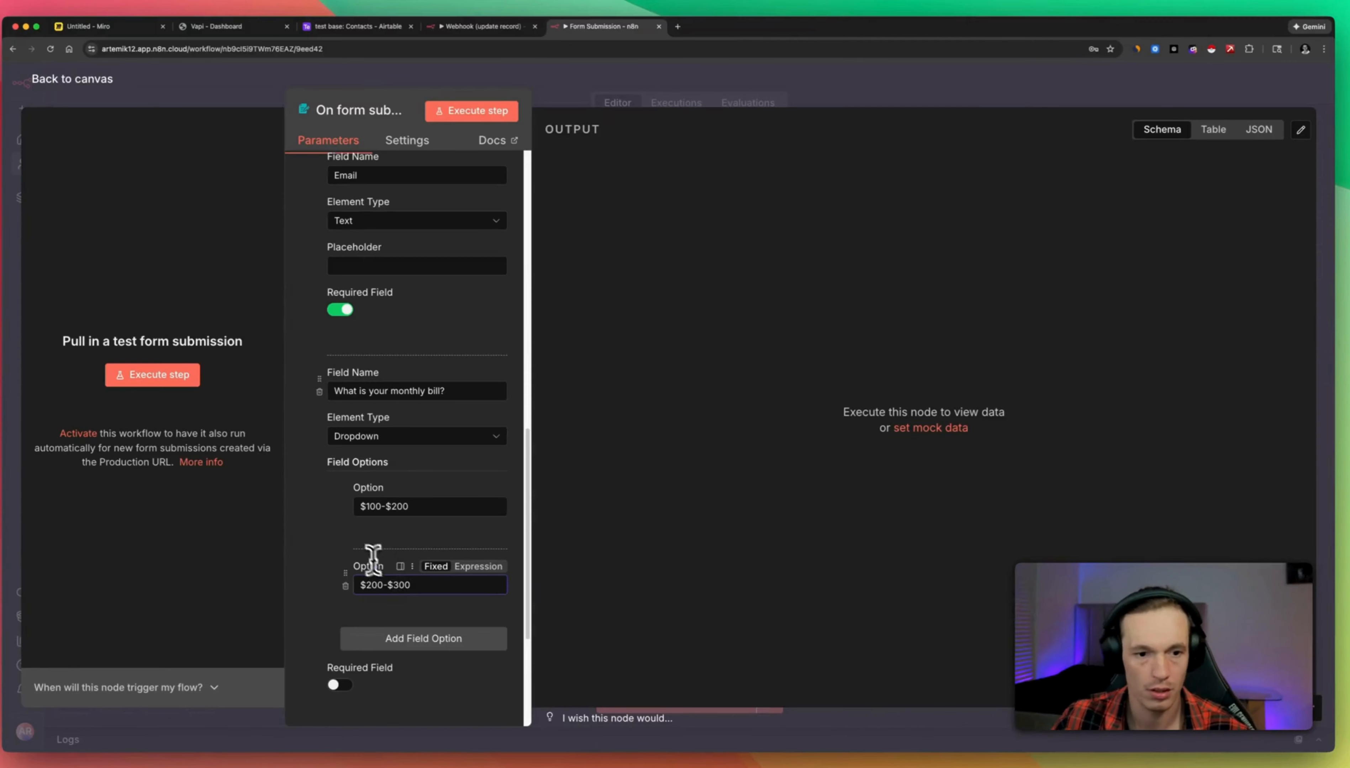
{"action": "type", "text": "-$300"}
{"action": "scroll", "coordinate": [373, 562], "scroll_direction": "down", "scroll_amount": 4}
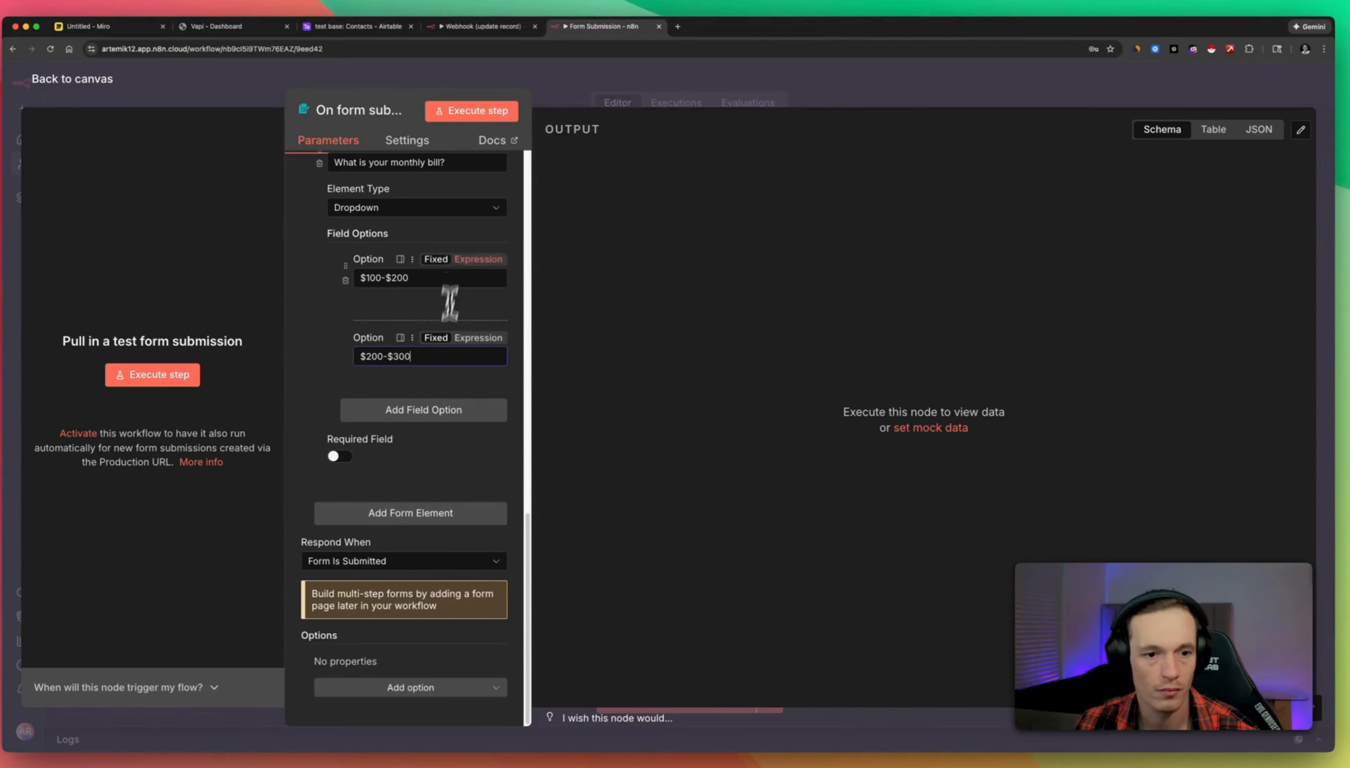
{"action": "scroll", "coordinate": [439, 356], "scroll_direction": "up", "scroll_amount": 10}
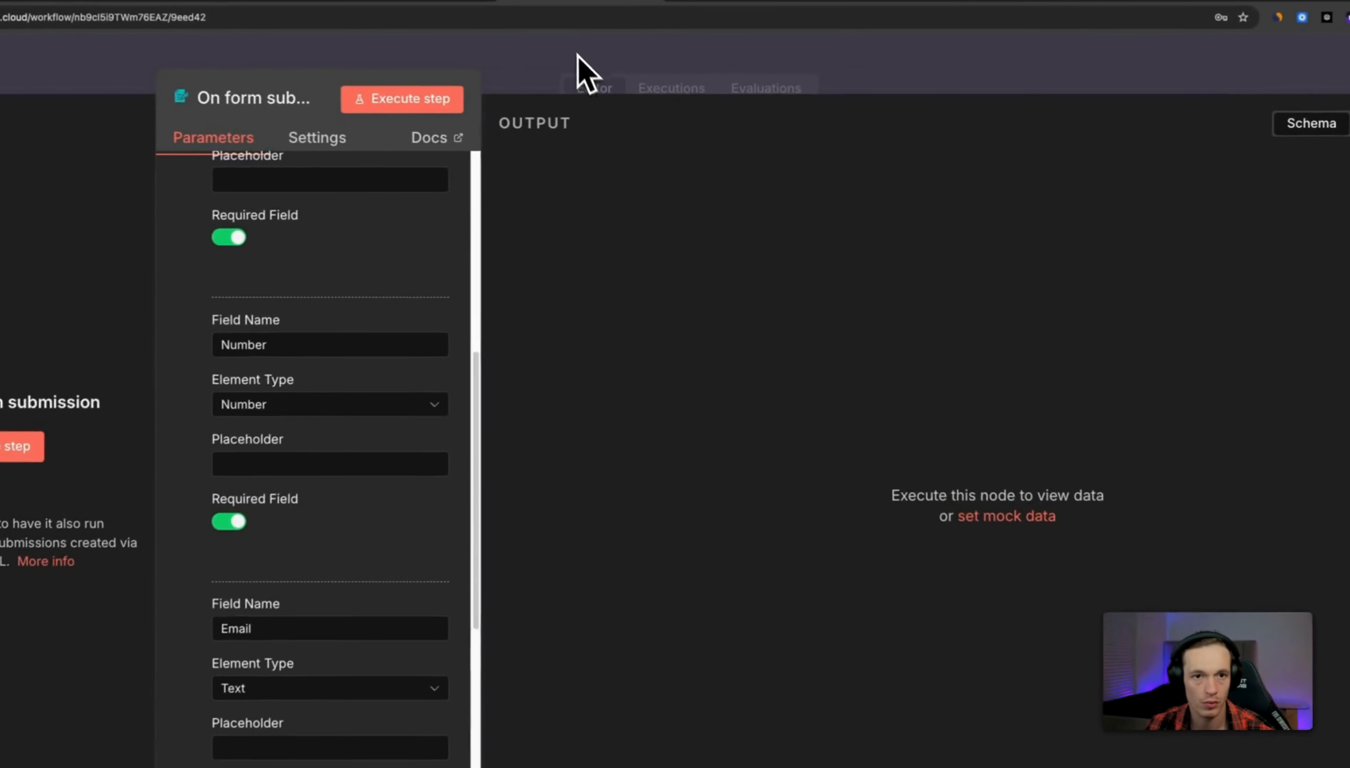
Save the workflow and add an HTTP Request node after On form submission1.
{"action": "left_click", "coordinate": [579, 55]}
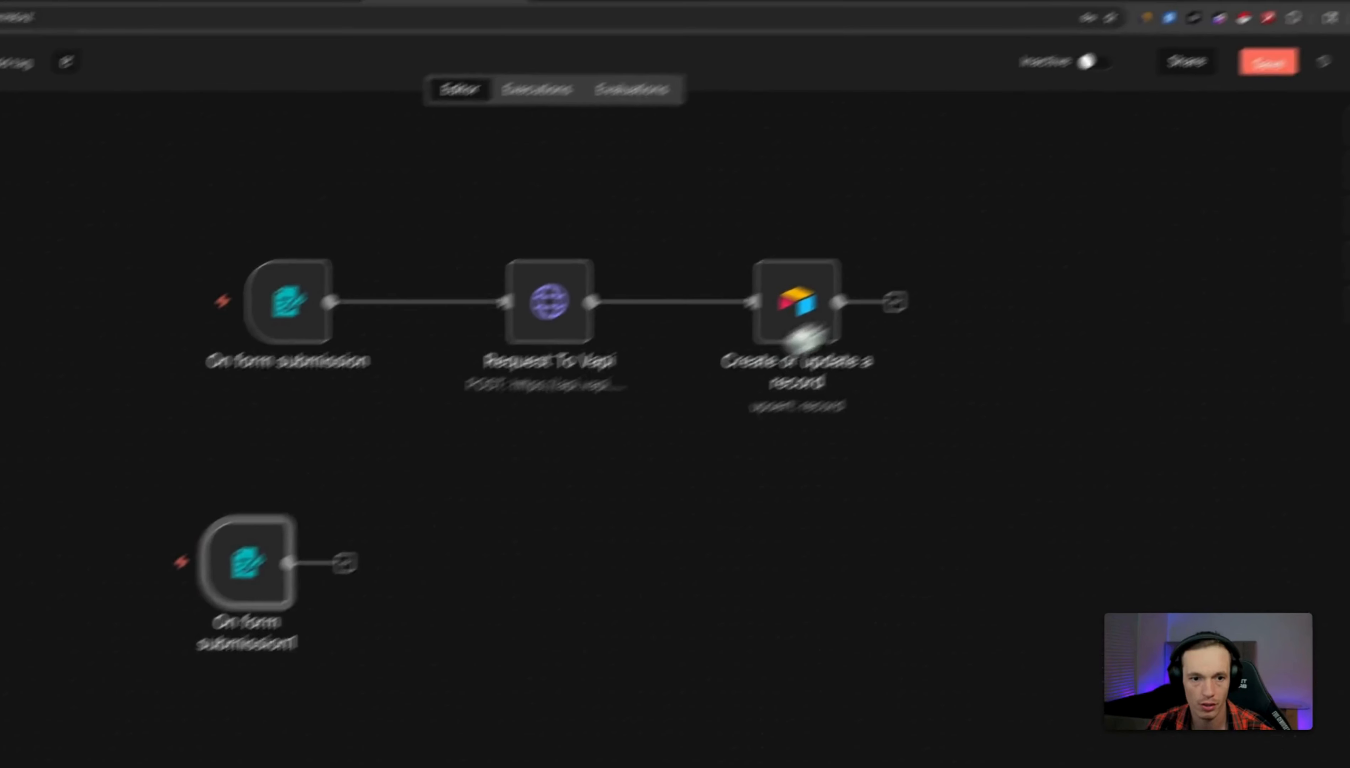
{"action": "left_click", "coordinate": [1268, 64]}
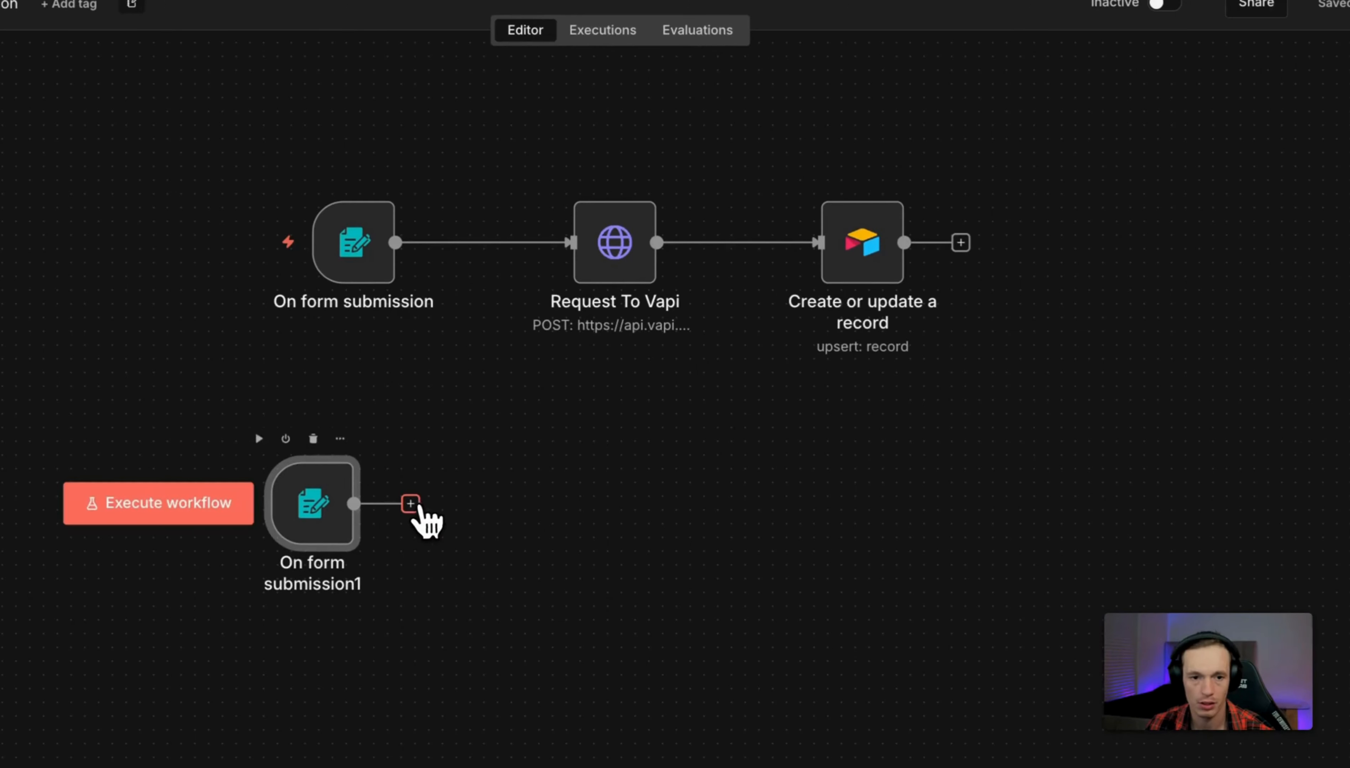
{"action": "left_click", "coordinate": [410, 503]}
{"action": "type", "text": "h"}
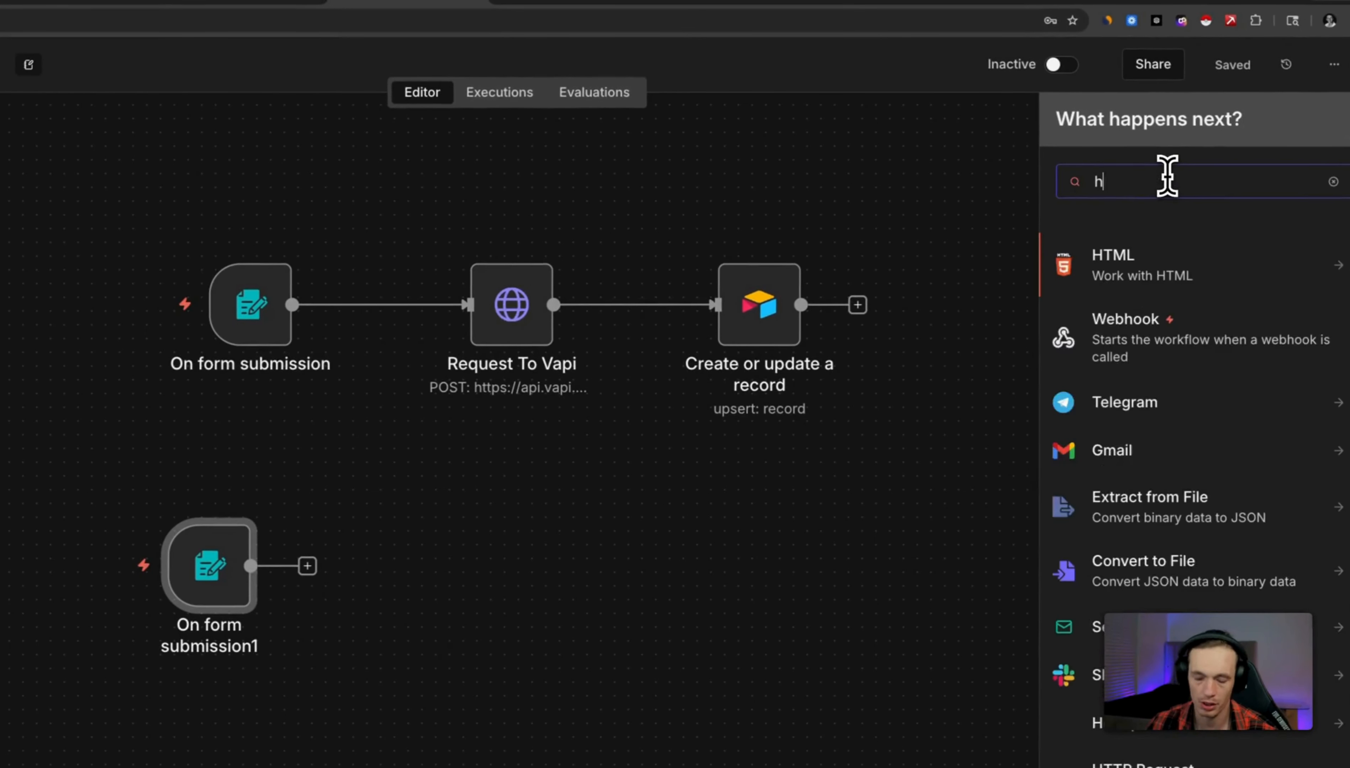
{"action": "type", "text": "ttp"}
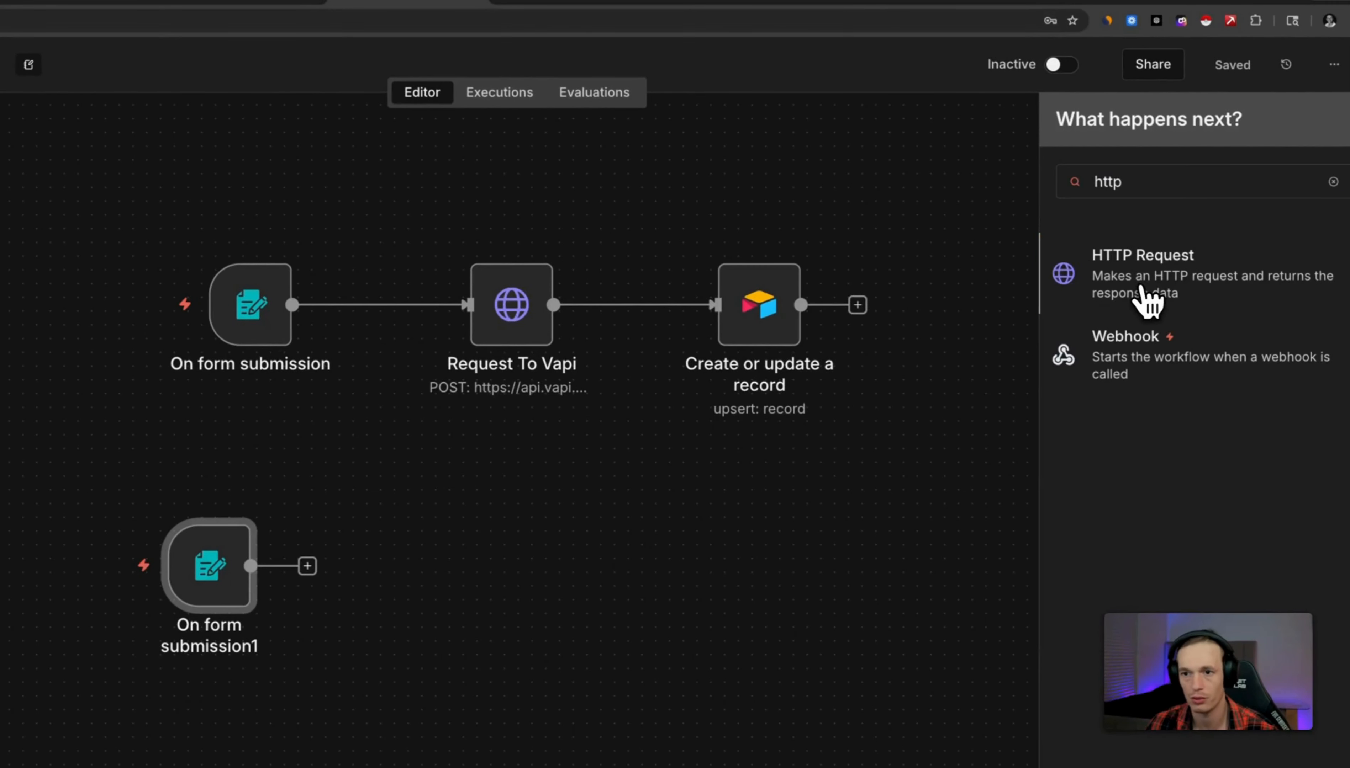
{"action": "left_click", "coordinate": [1148, 300]}
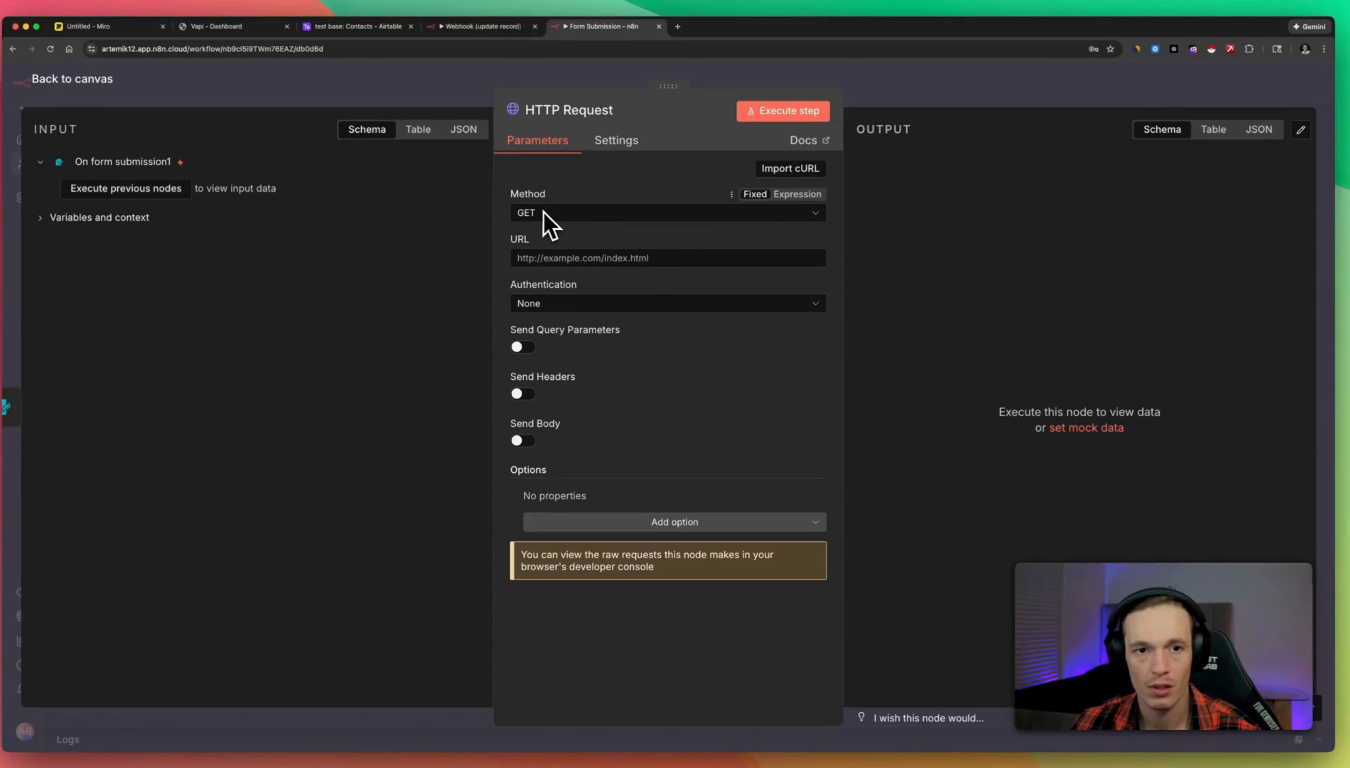
Set the HTTP Request node's method to POST.
{"action": "left_click", "coordinate": [551, 213]}
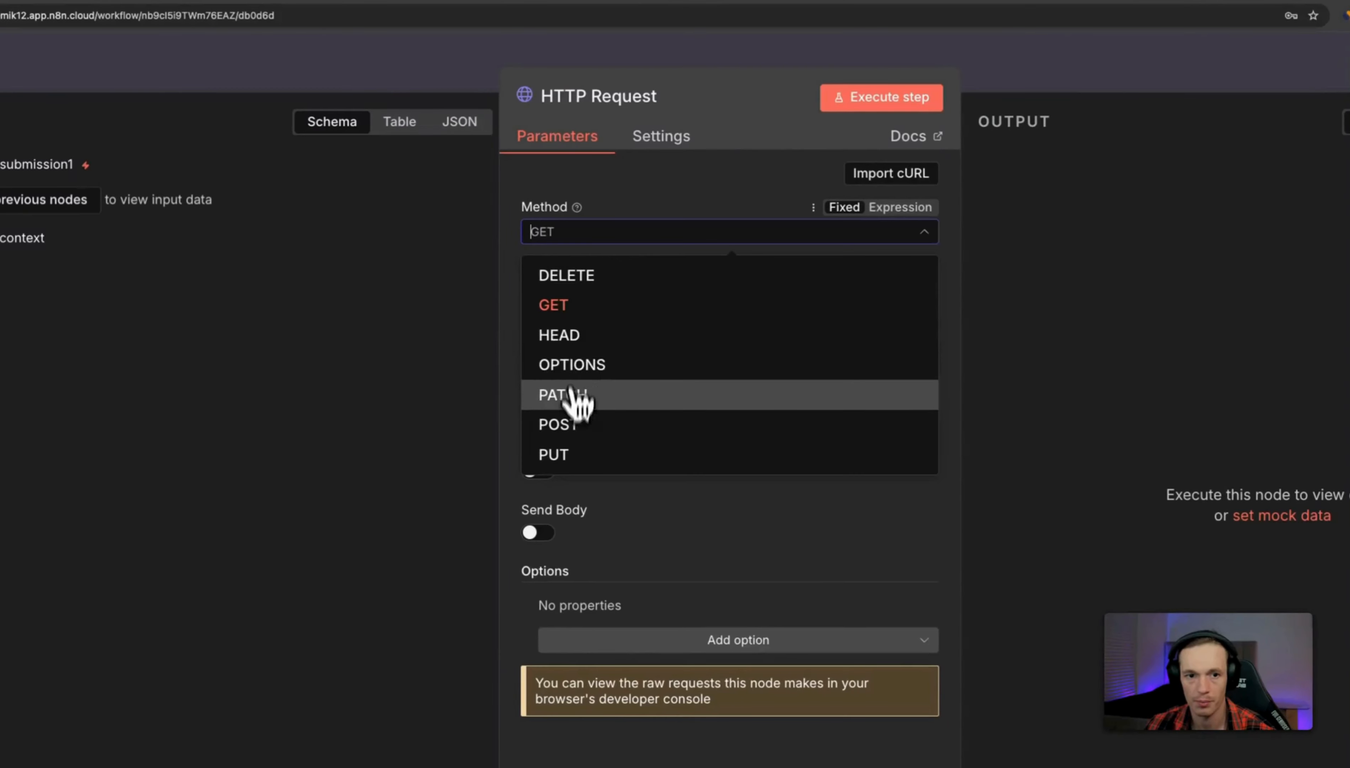
{"action": "left_click", "coordinate": [574, 426]}
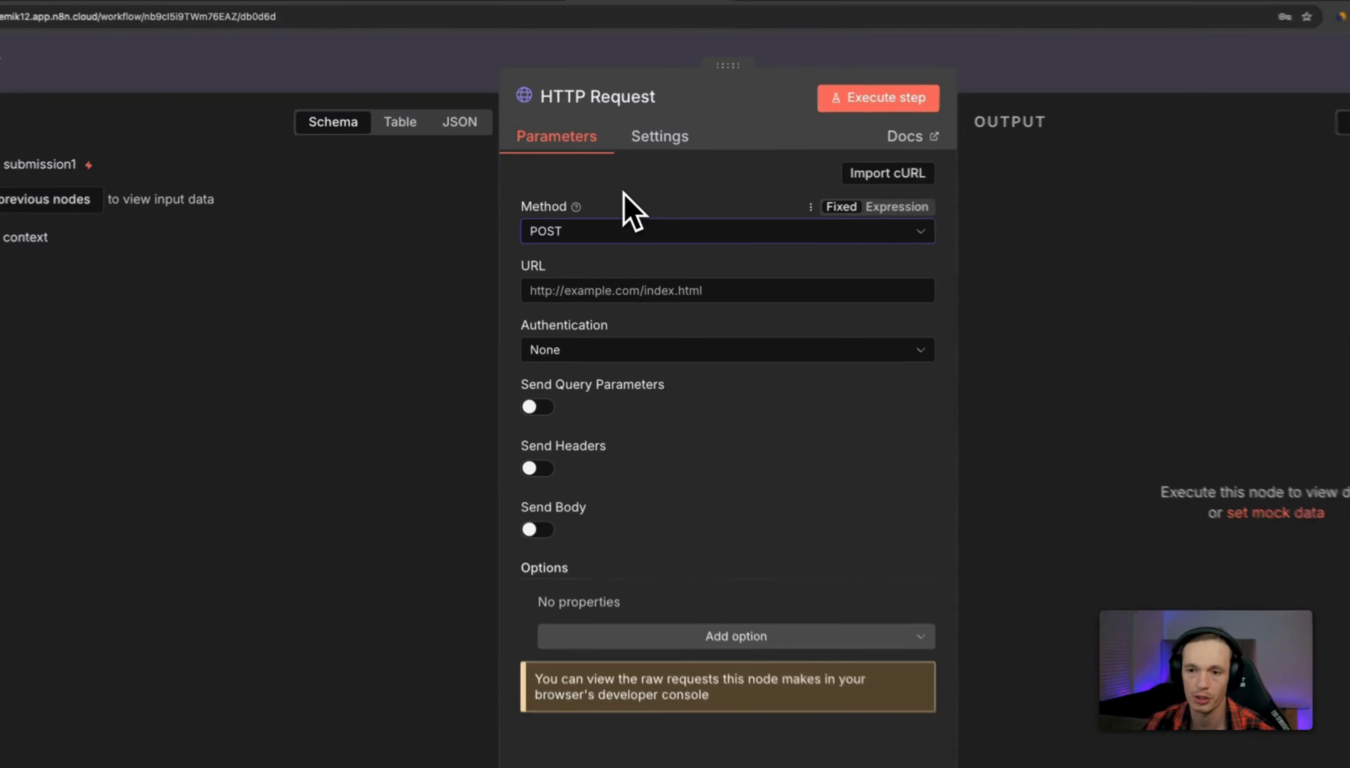
{"action": "left_click", "coordinate": [616, 295]}
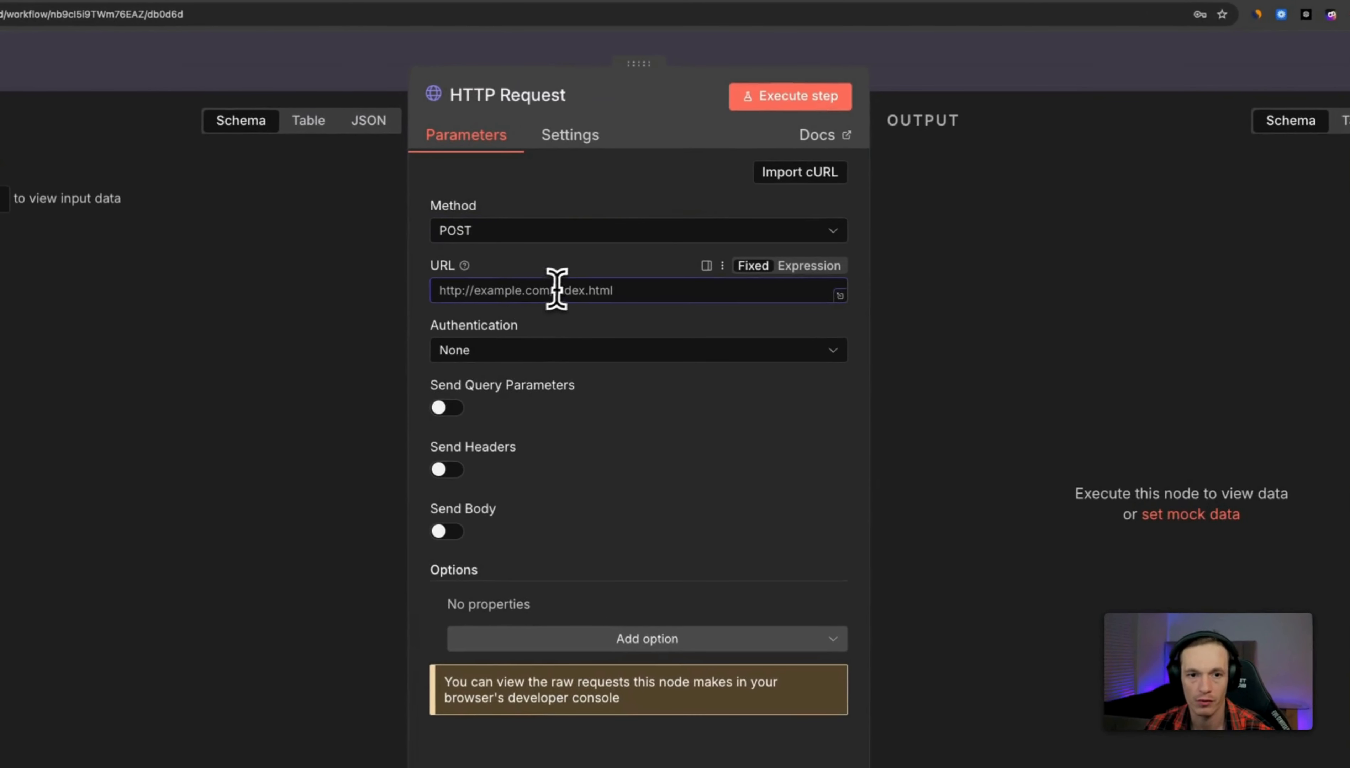
{"action": "left_click", "coordinate": [889, 81]}
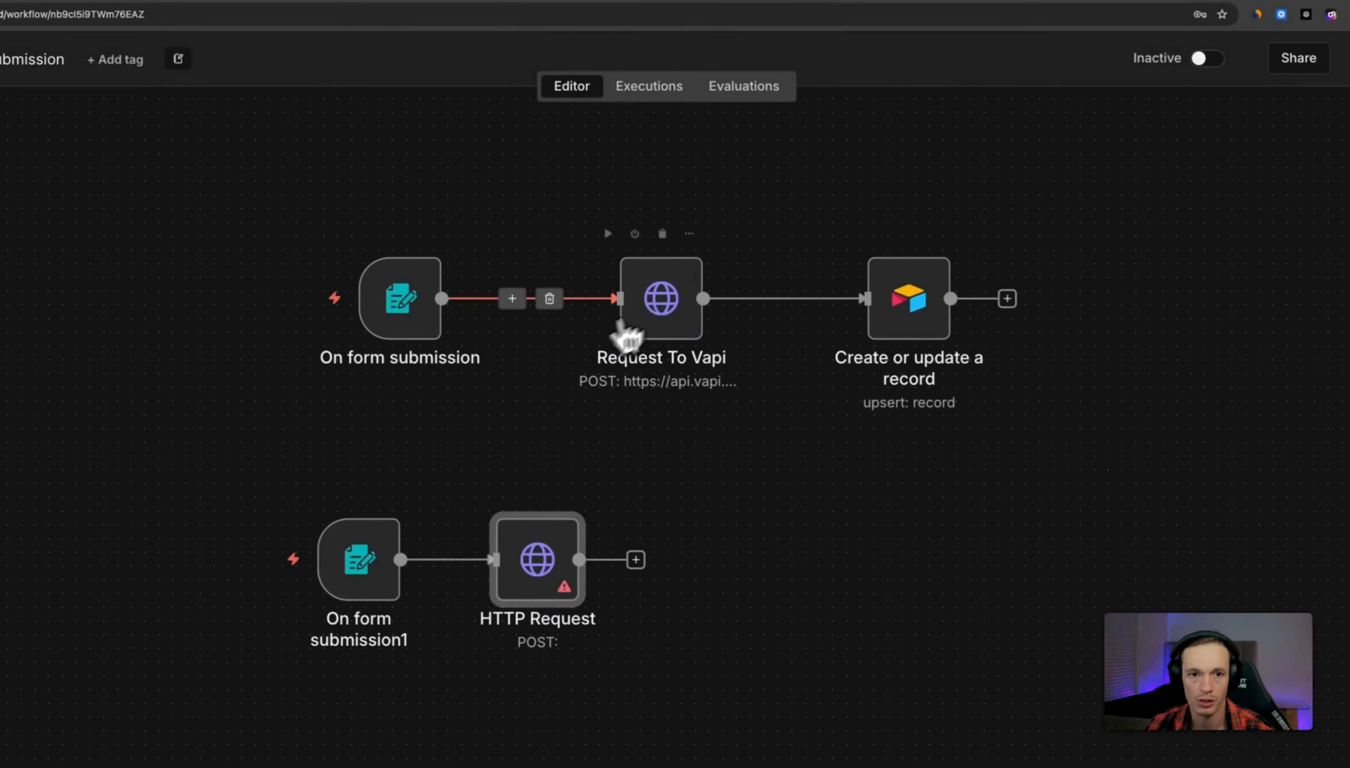
{"action": "left_click", "coordinate": [667, 303]}
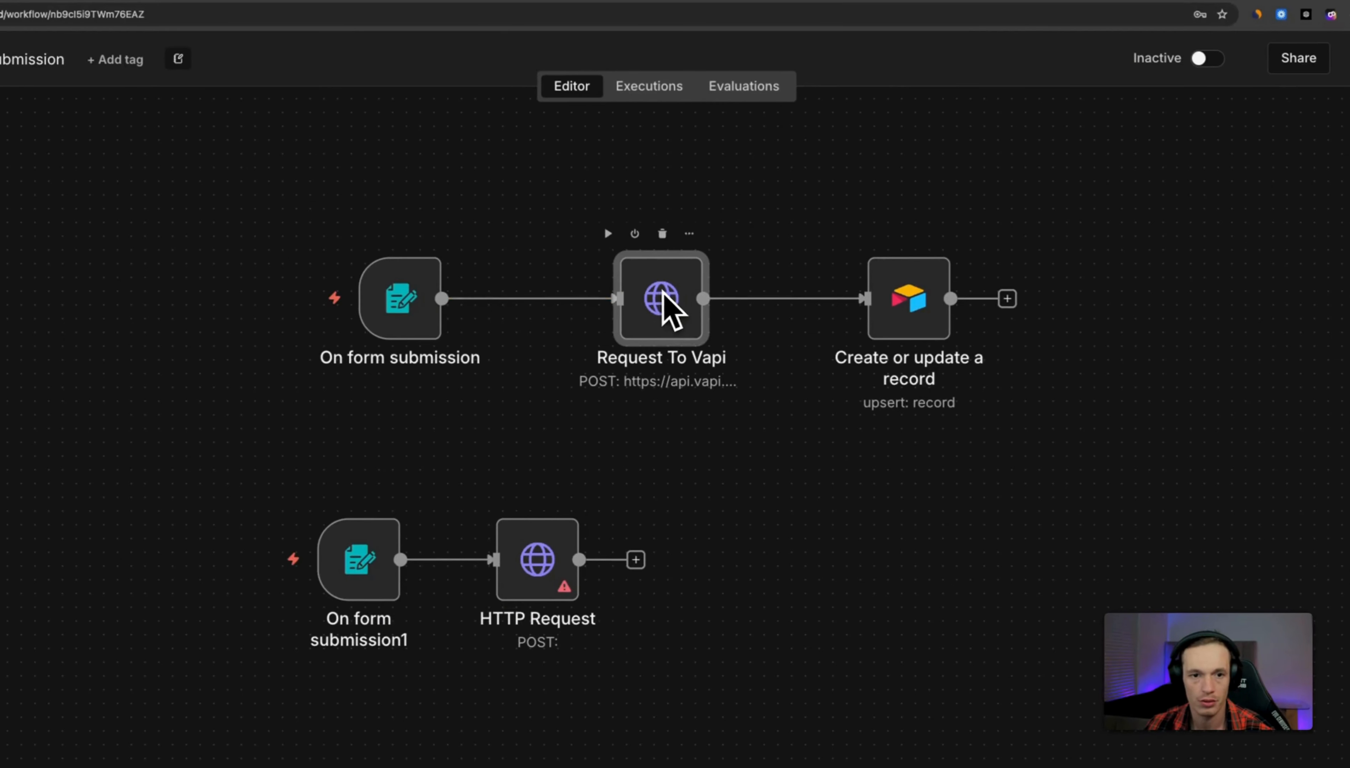
{"action": "double_click", "coordinate": [664, 293]}
{"action": "left_click_drag", "start_coordinate": [585, 292], "coordinate": [447, 289]}
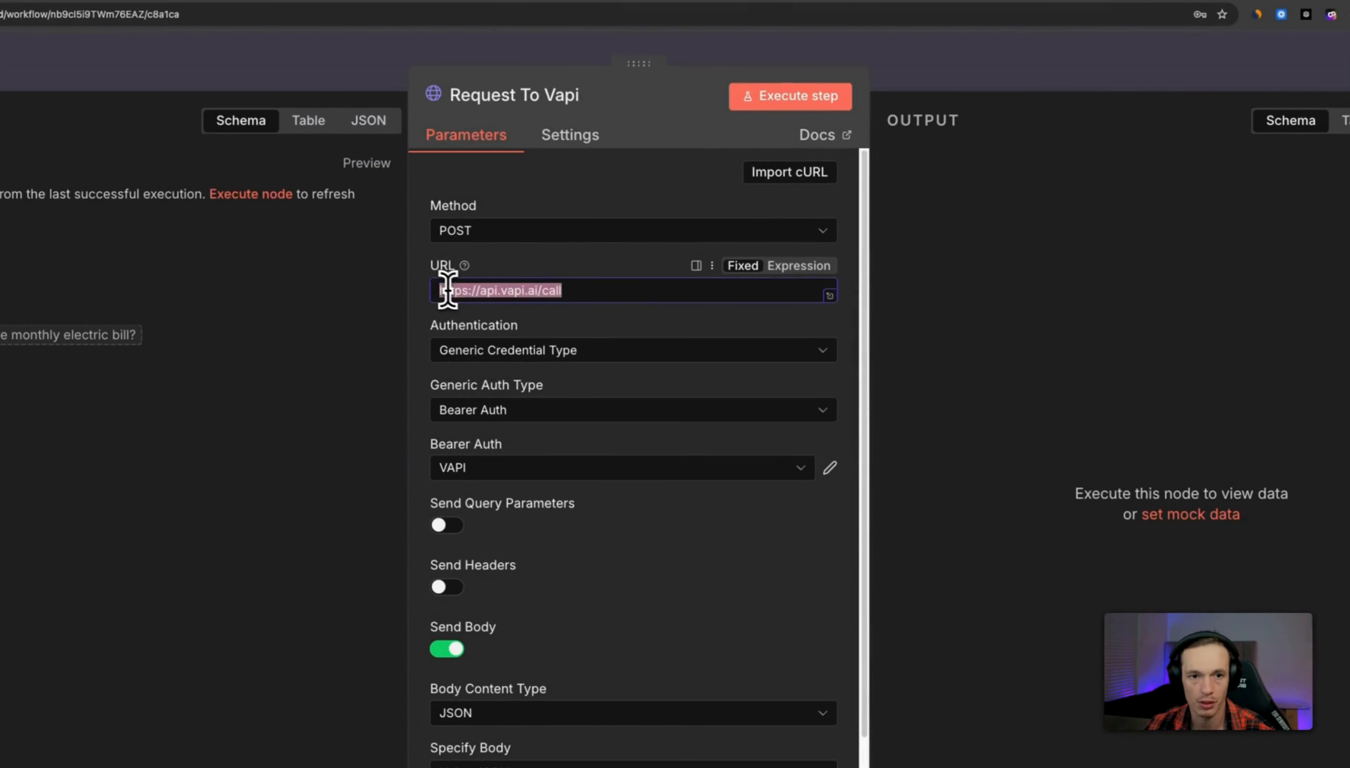
{"action": "right_click", "coordinate": [447, 292]}
{"action": "left_click", "coordinate": [498, 401]}
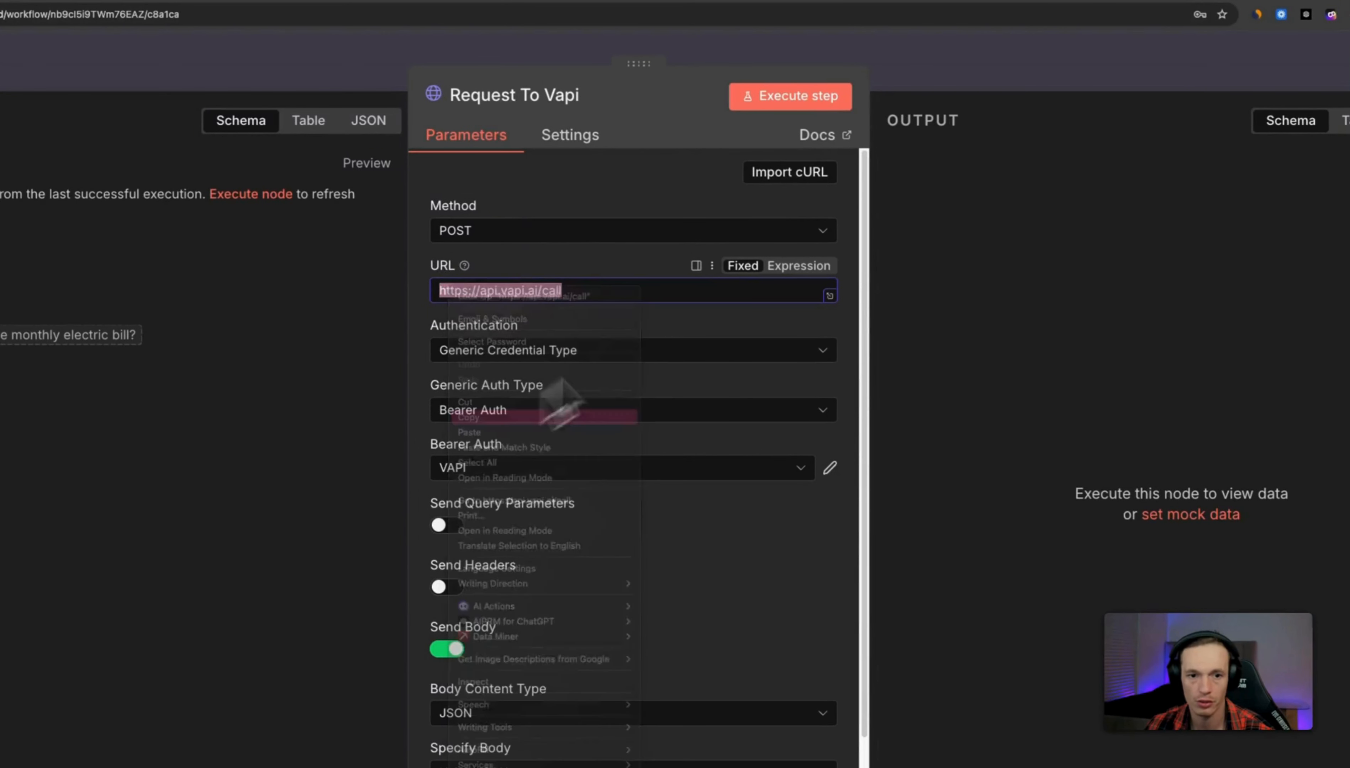
{"action": "left_click", "coordinate": [985, 83]}
{"action": "left_click", "coordinate": [554, 563]}
{"action": "double_click", "coordinate": [553, 560]}
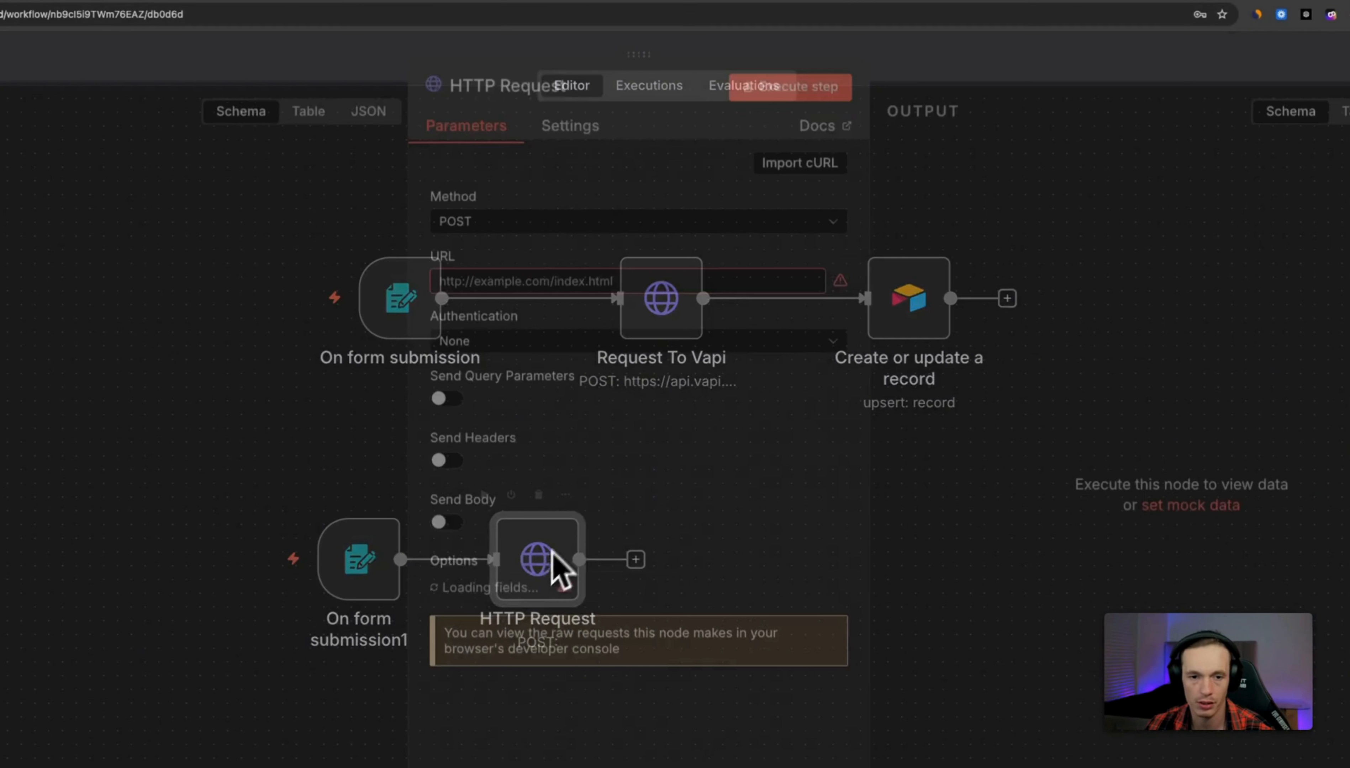
{"action": "right_click", "coordinate": [544, 292]}
{"action": "left_click", "coordinate": [616, 431]}
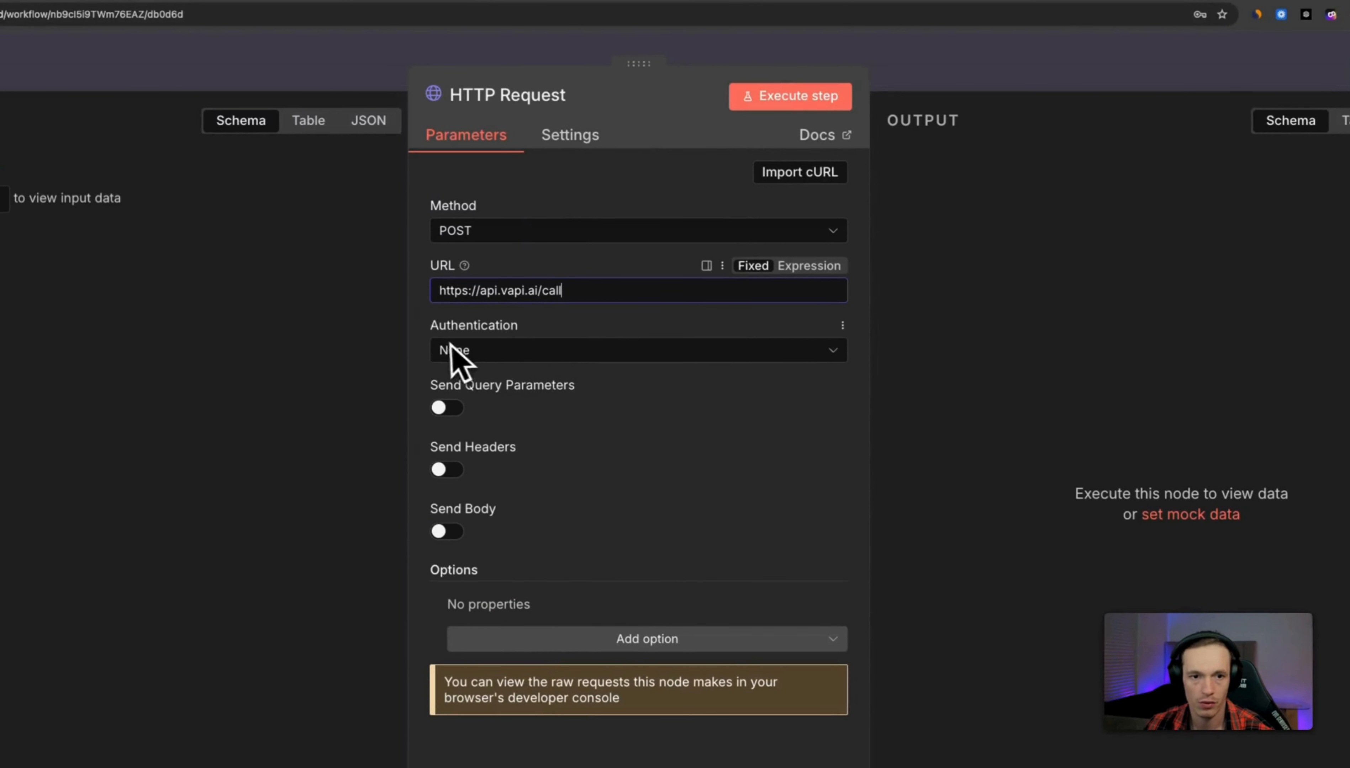
Set authentication to Generic Credential Type with Bearer Auth.
{"action": "left_click", "coordinate": [510, 351]}
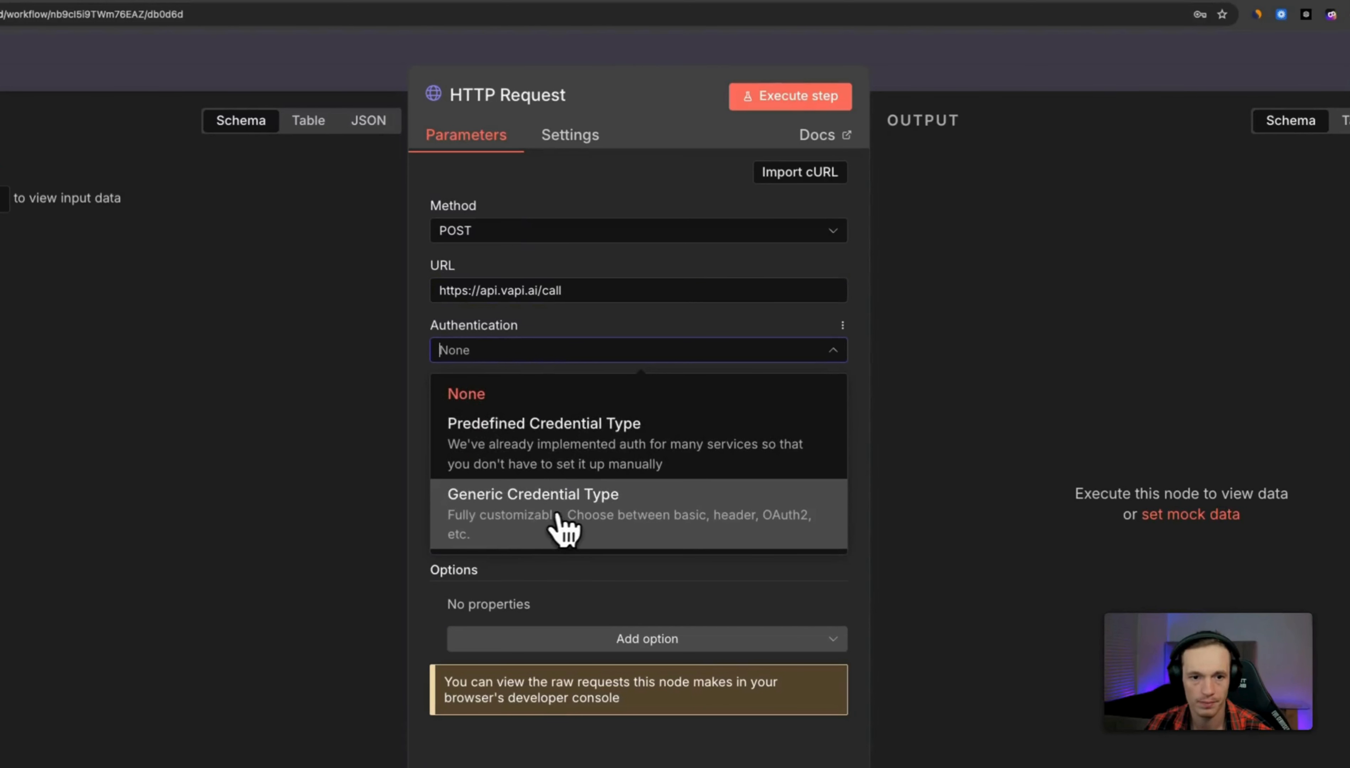
{"action": "left_click", "coordinate": [504, 521]}
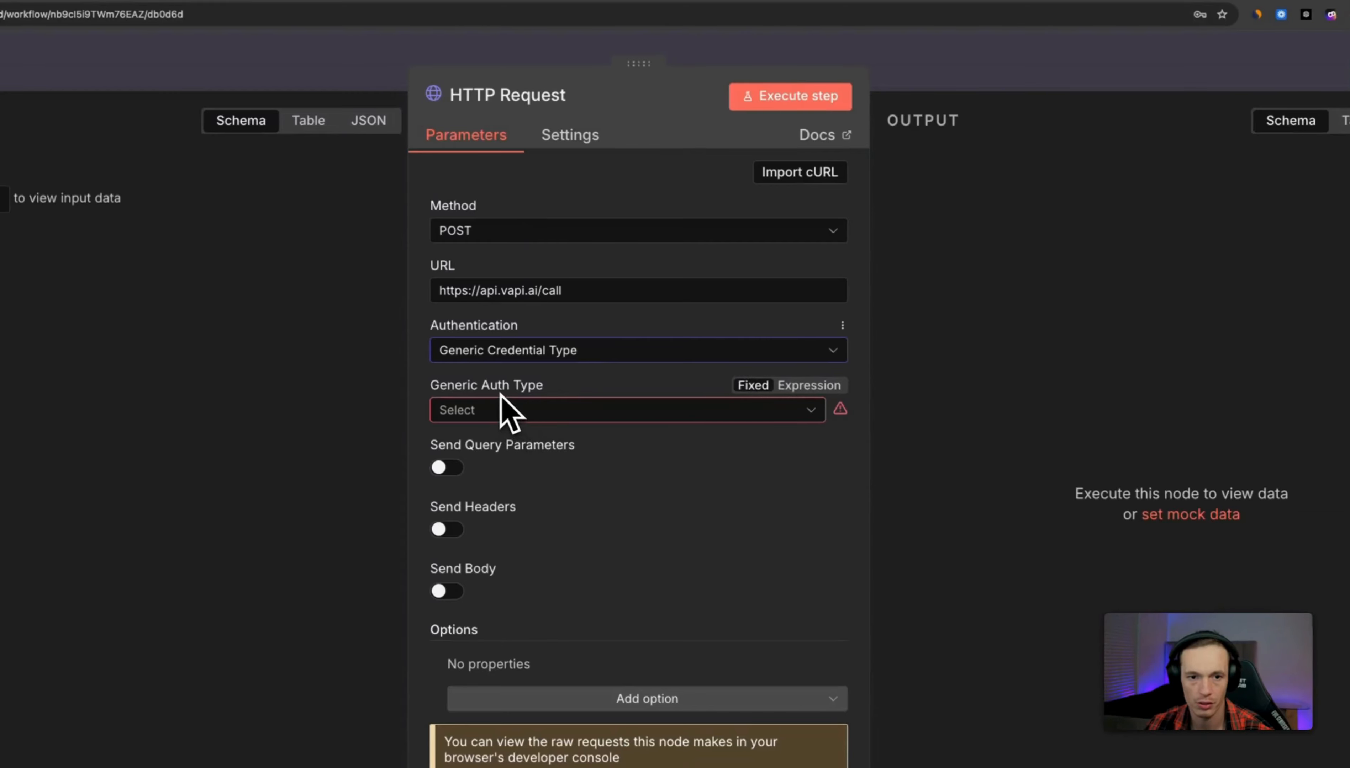
{"action": "left_click", "coordinate": [550, 414]}
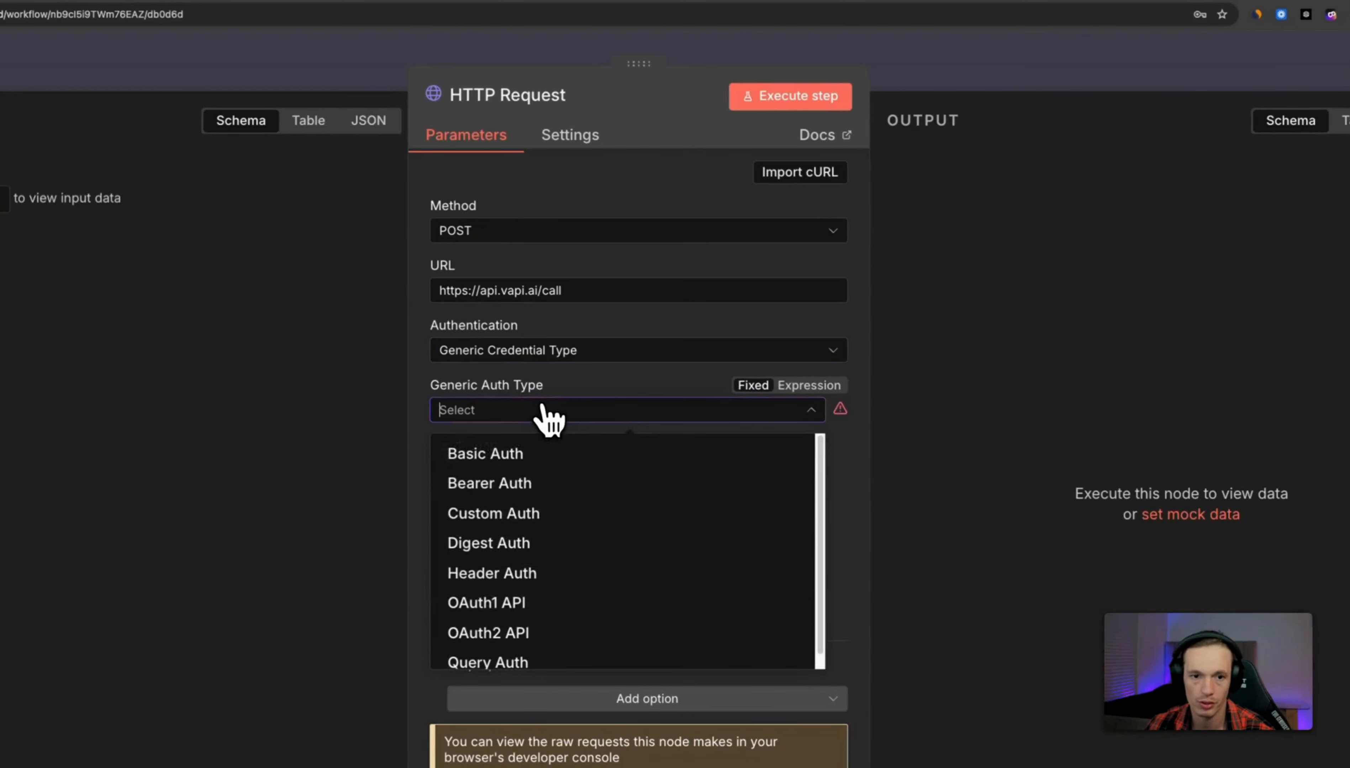
{"action": "left_click", "coordinate": [532, 485]}
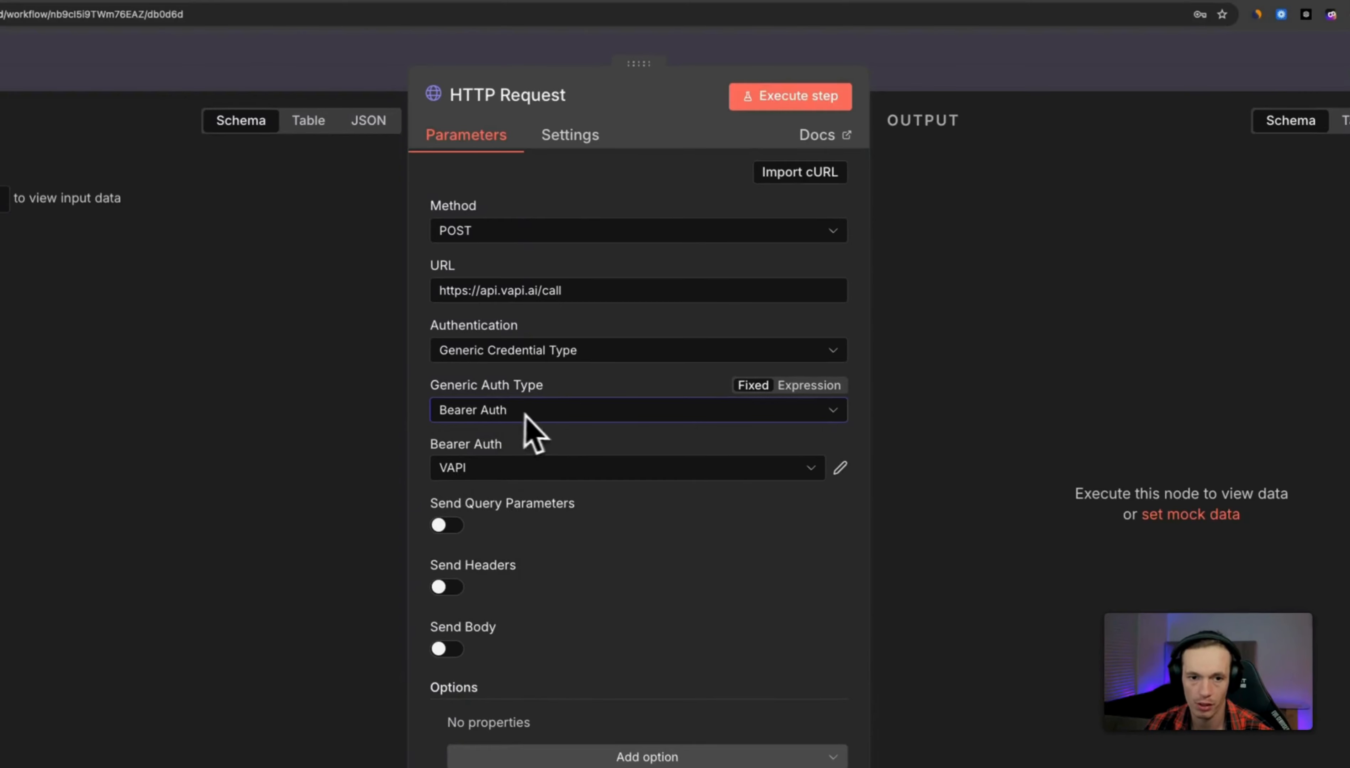
Delete the existing VAPI bearer credential.
{"action": "left_click", "coordinate": [840, 469]}
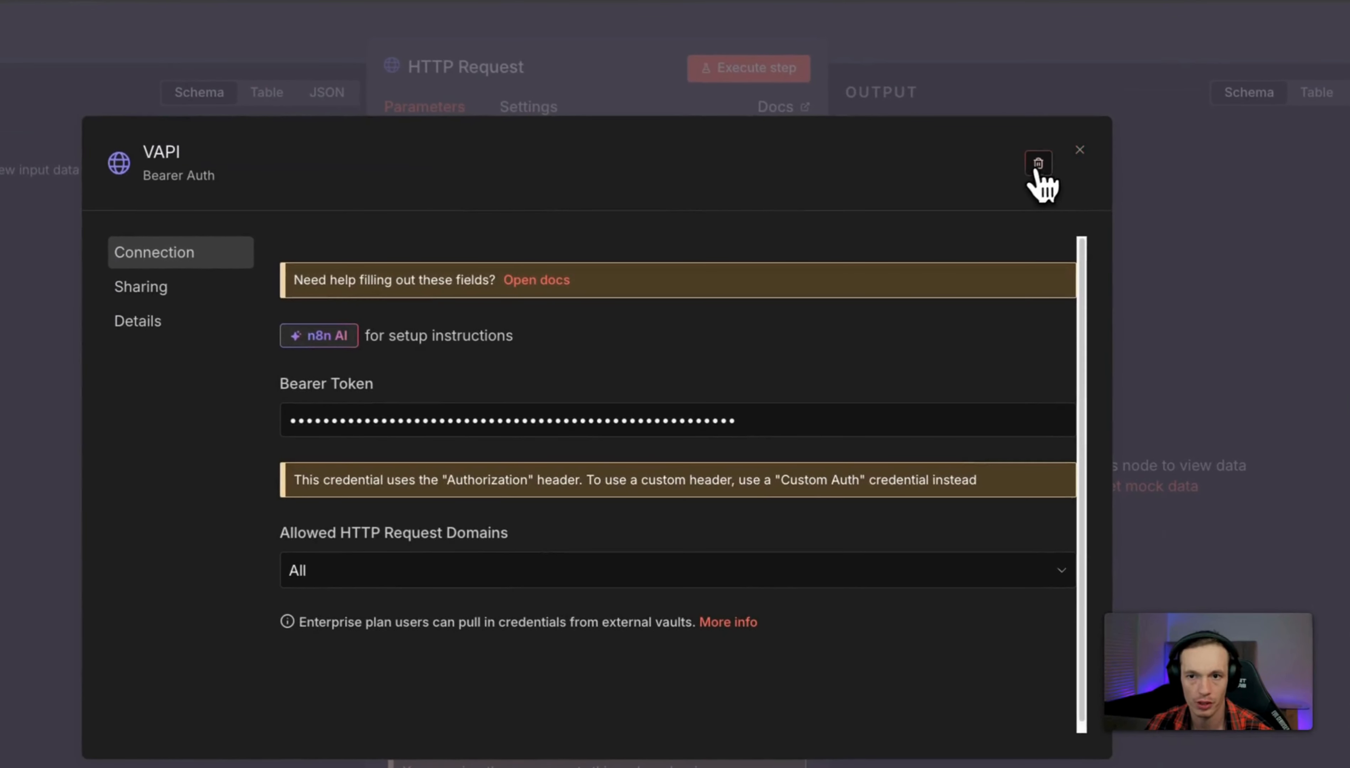
{"action": "left_click", "coordinate": [1039, 166]}
{"action": "left_click", "coordinate": [712, 512]}
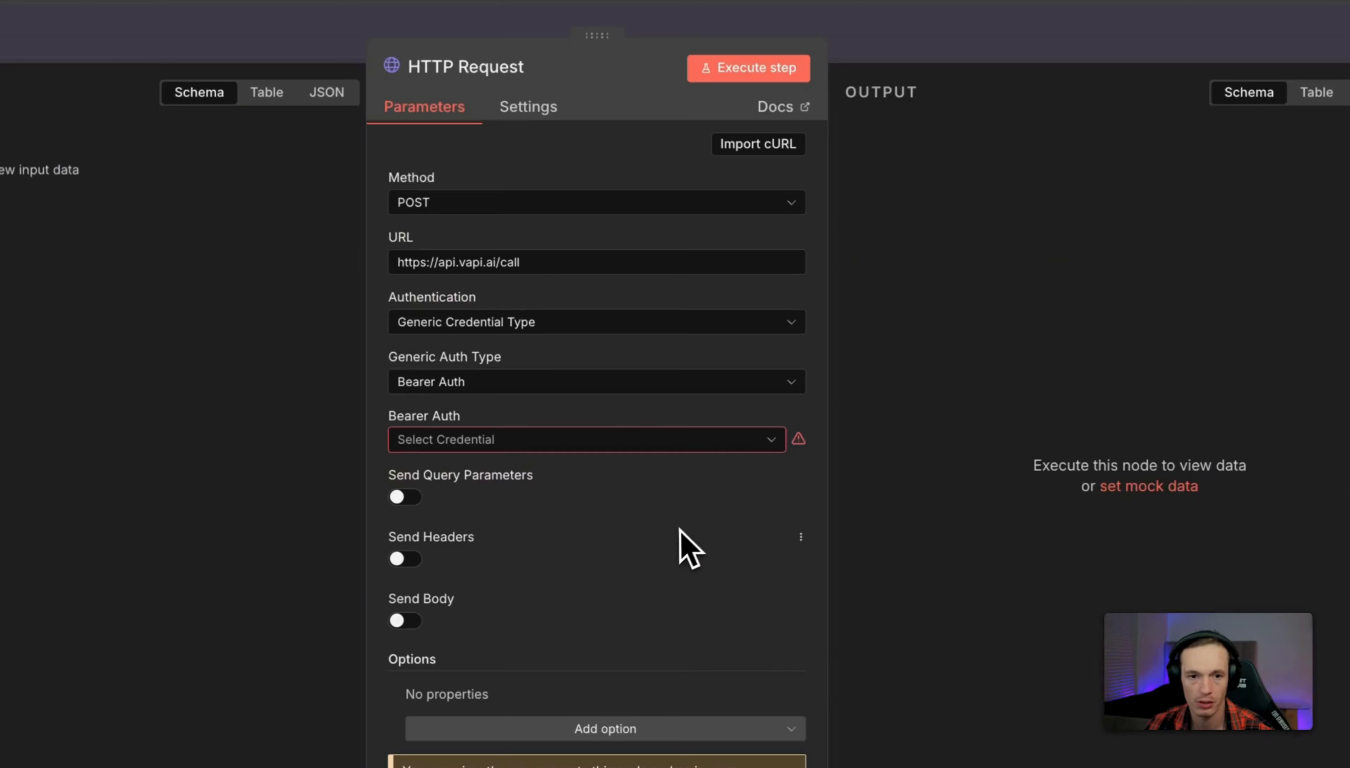
{"action": "left_click", "coordinate": [485, 442]}
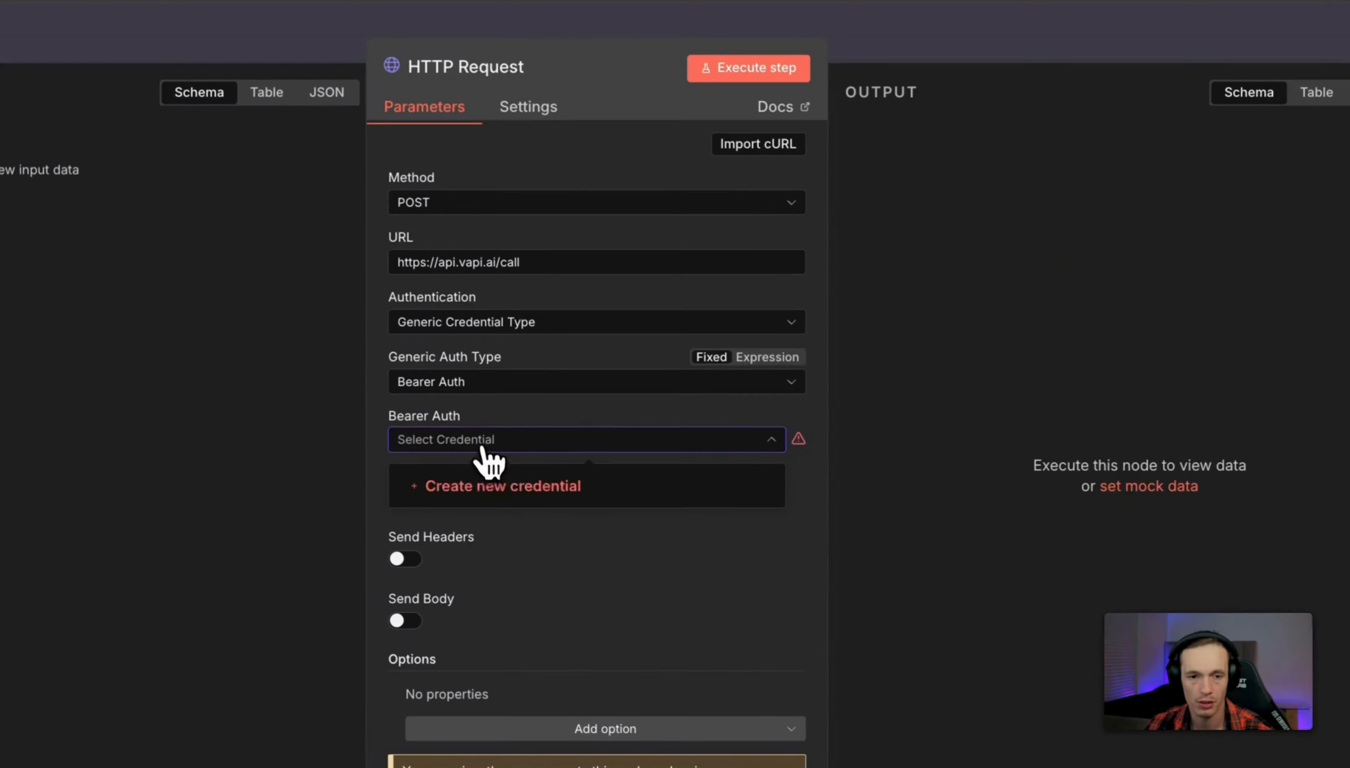
Create a Bearer Auth account credential using the Vapi private API key as token and save it.
{"action": "left_click", "coordinate": [485, 491]}
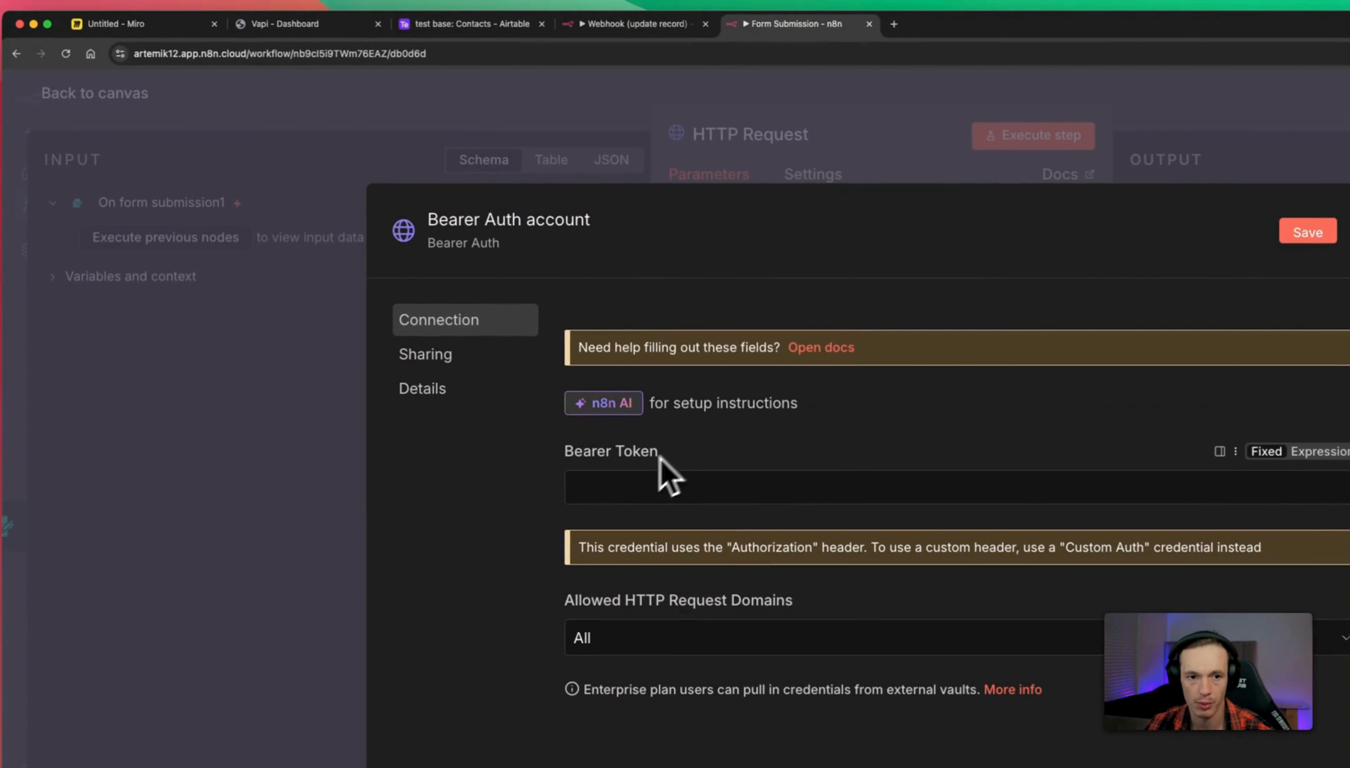
{"action": "left_click", "coordinate": [640, 490]}
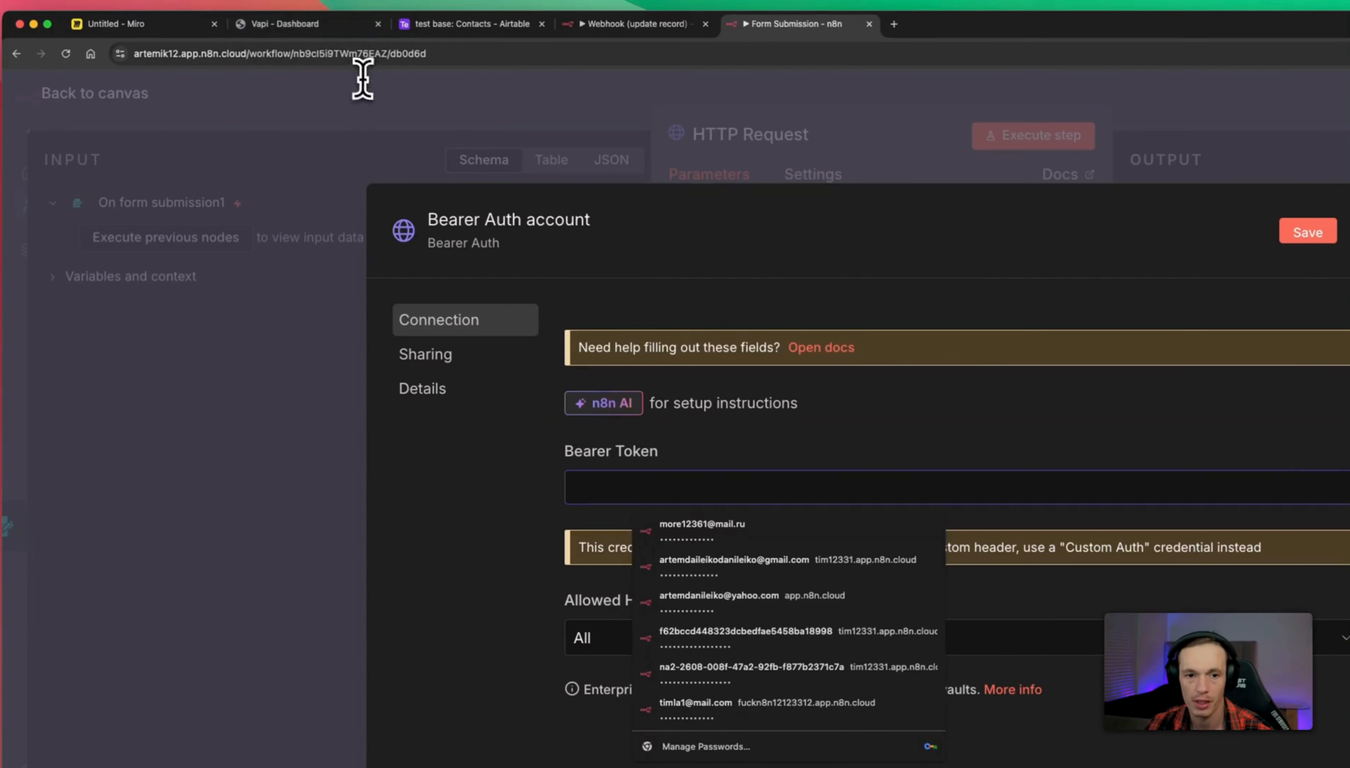
{"action": "left_click", "coordinate": [338, 24]}
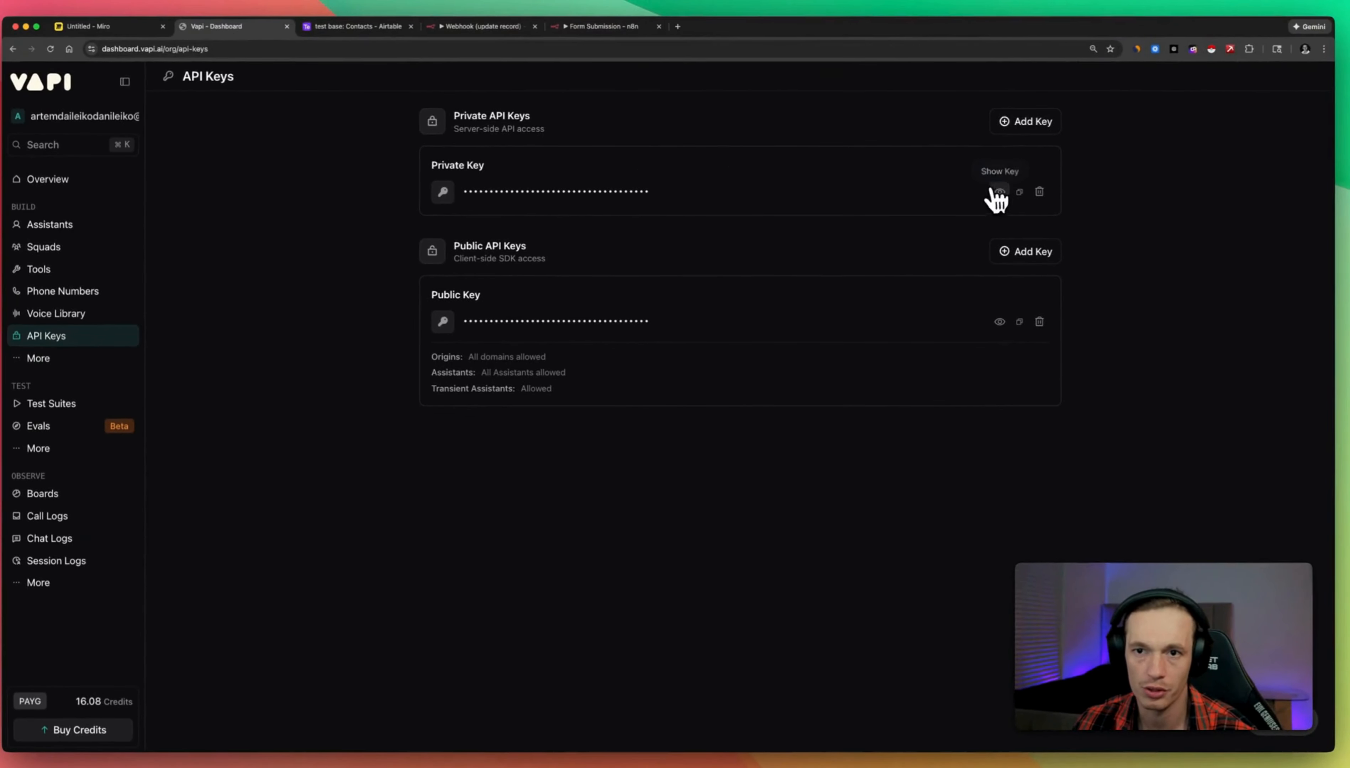
{"action": "left_click", "coordinate": [1019, 192]}
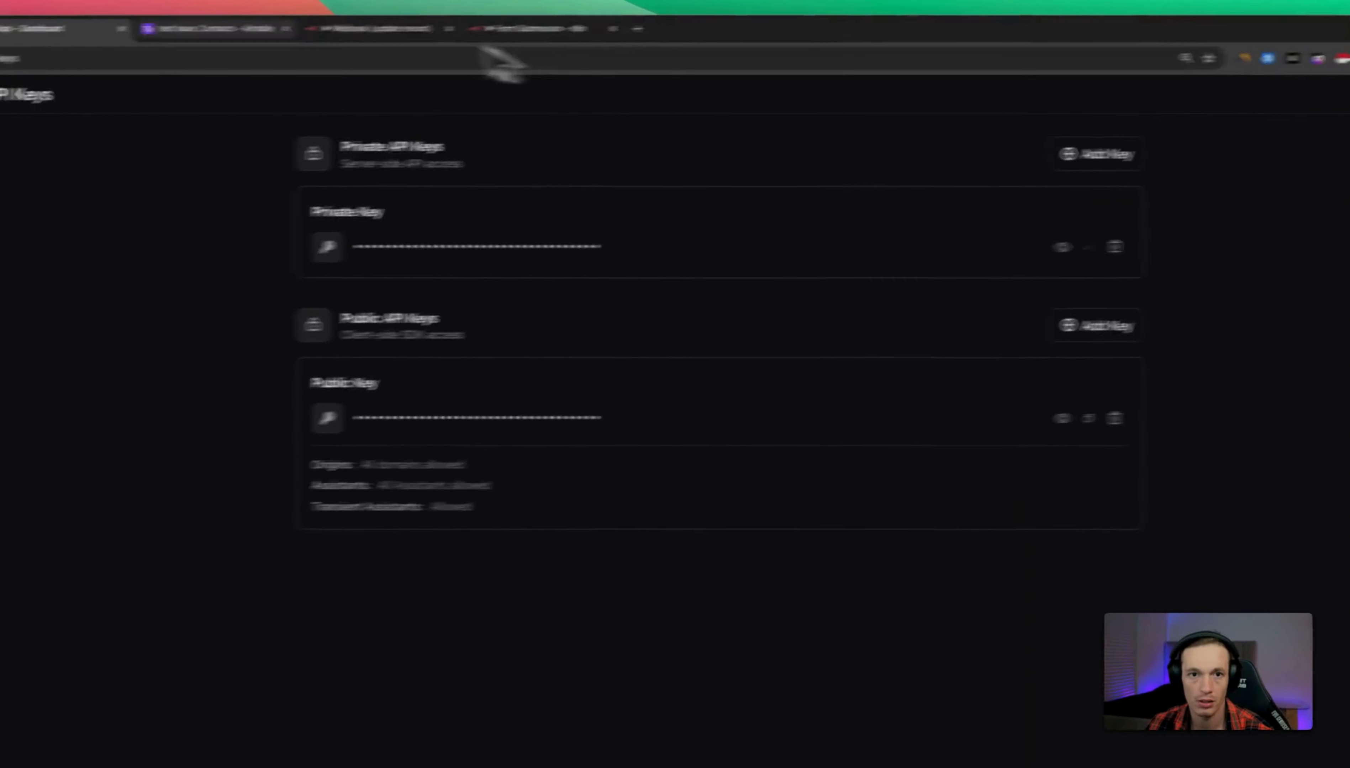
{"action": "left_click", "coordinate": [683, 22]}
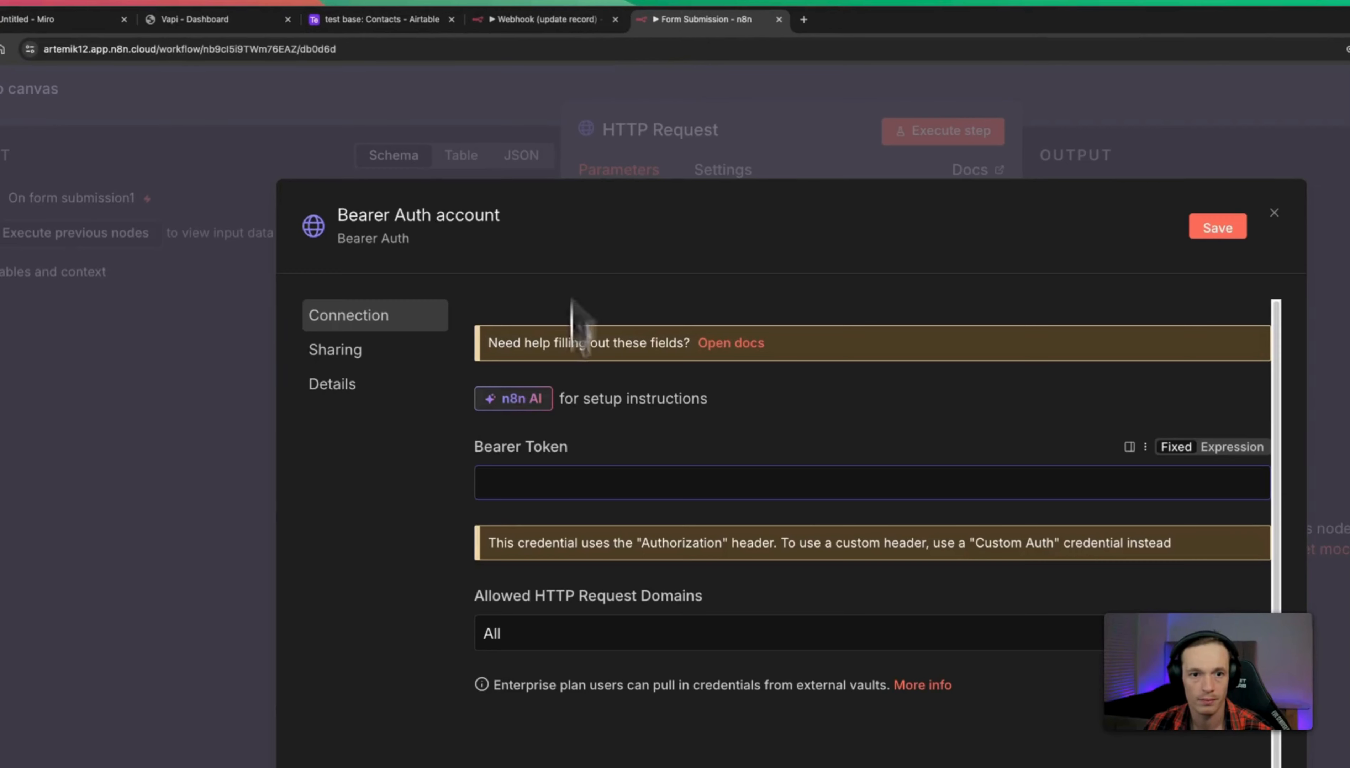
{"action": "right_click", "coordinate": [513, 484]}
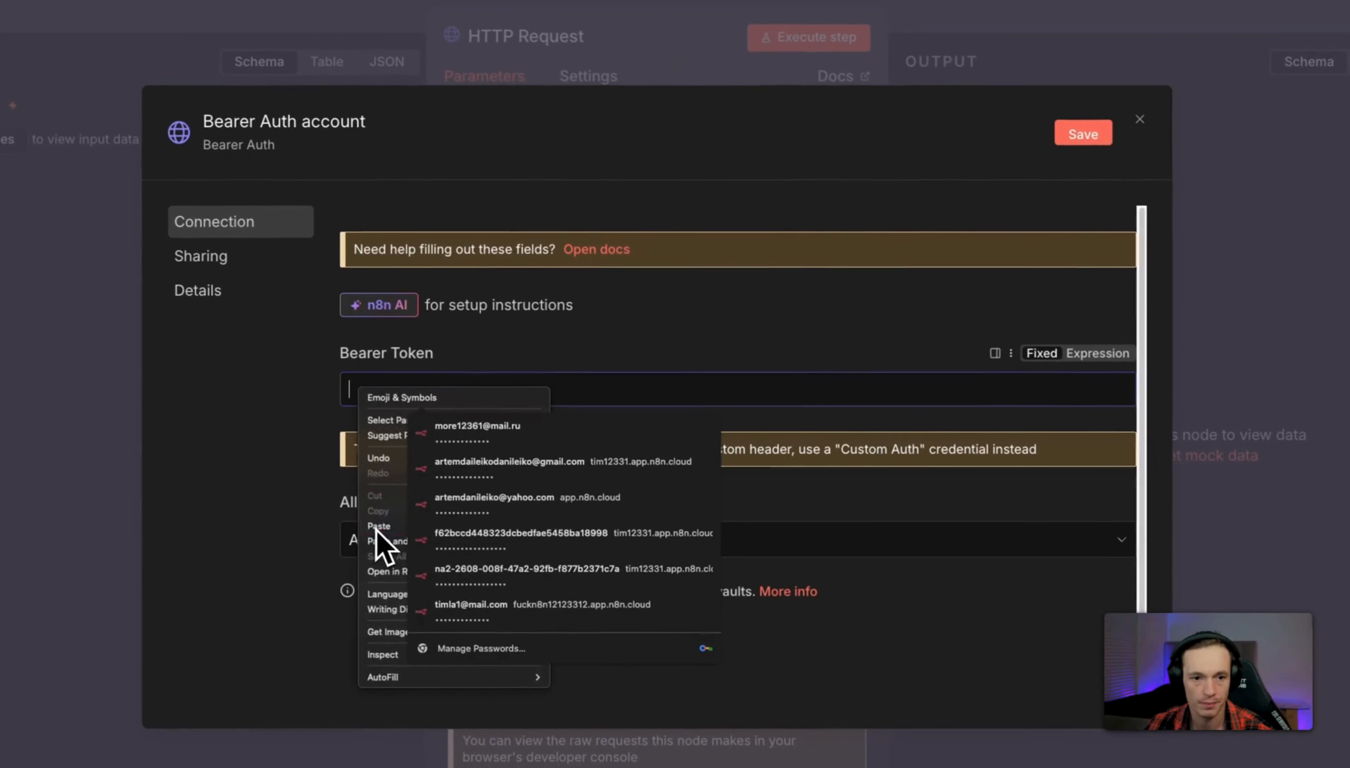
{"action": "left_click", "coordinate": [529, 617]}
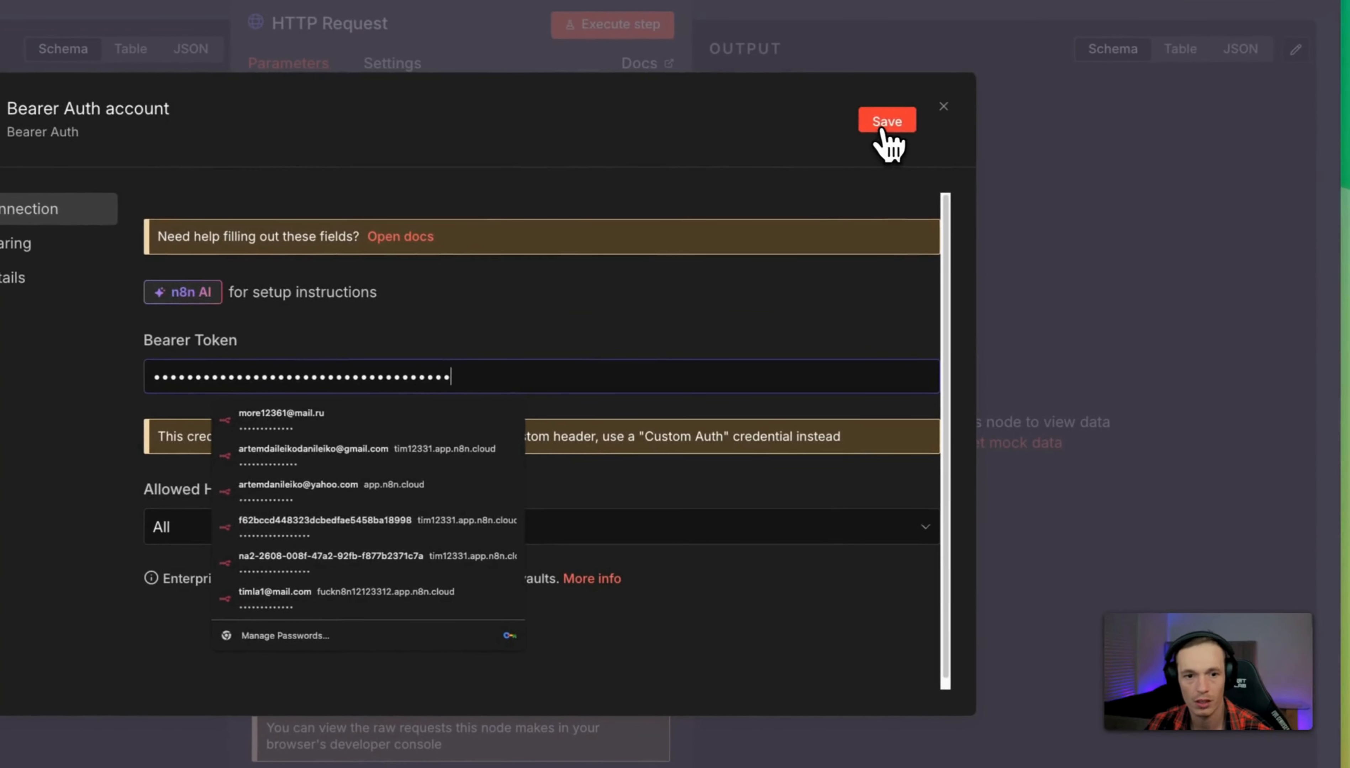
{"action": "left_click", "coordinate": [1082, 134]}
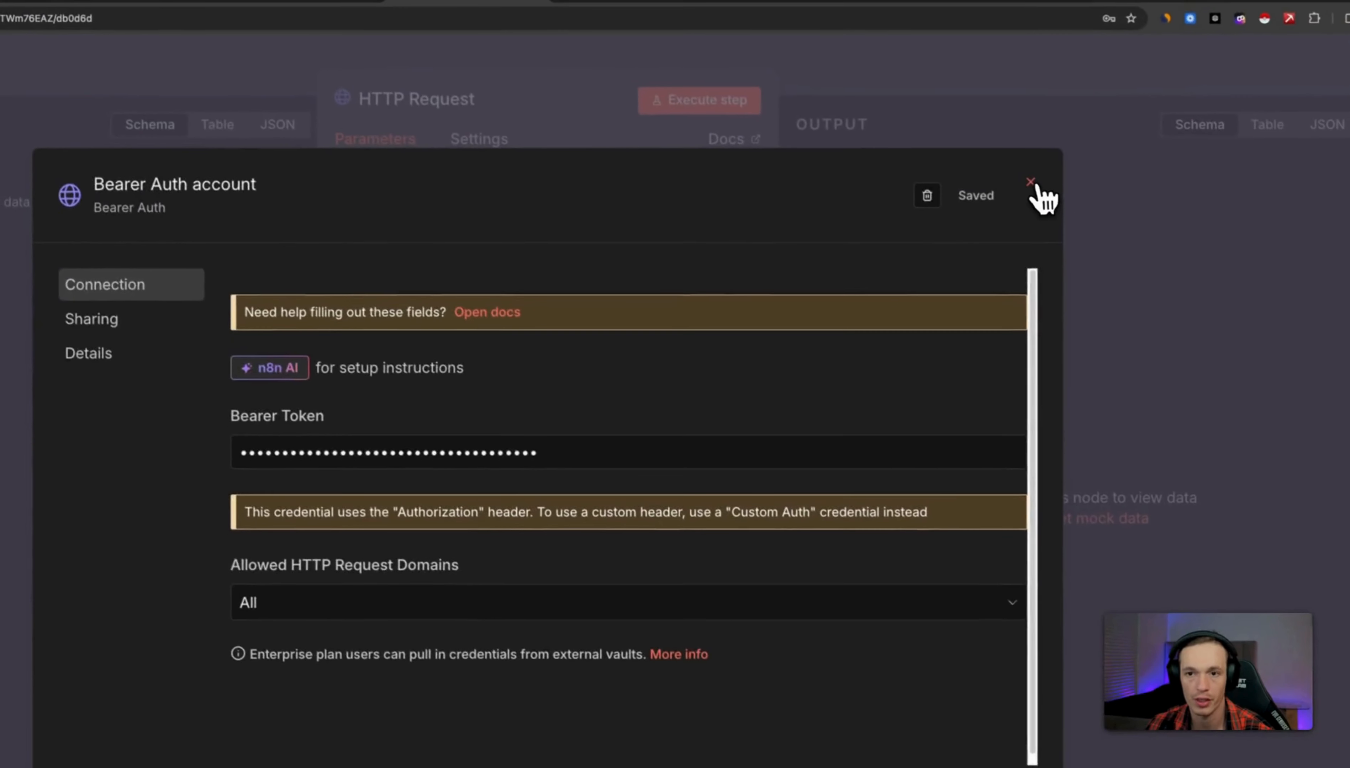
{"action": "left_click", "coordinate": [938, 52]}
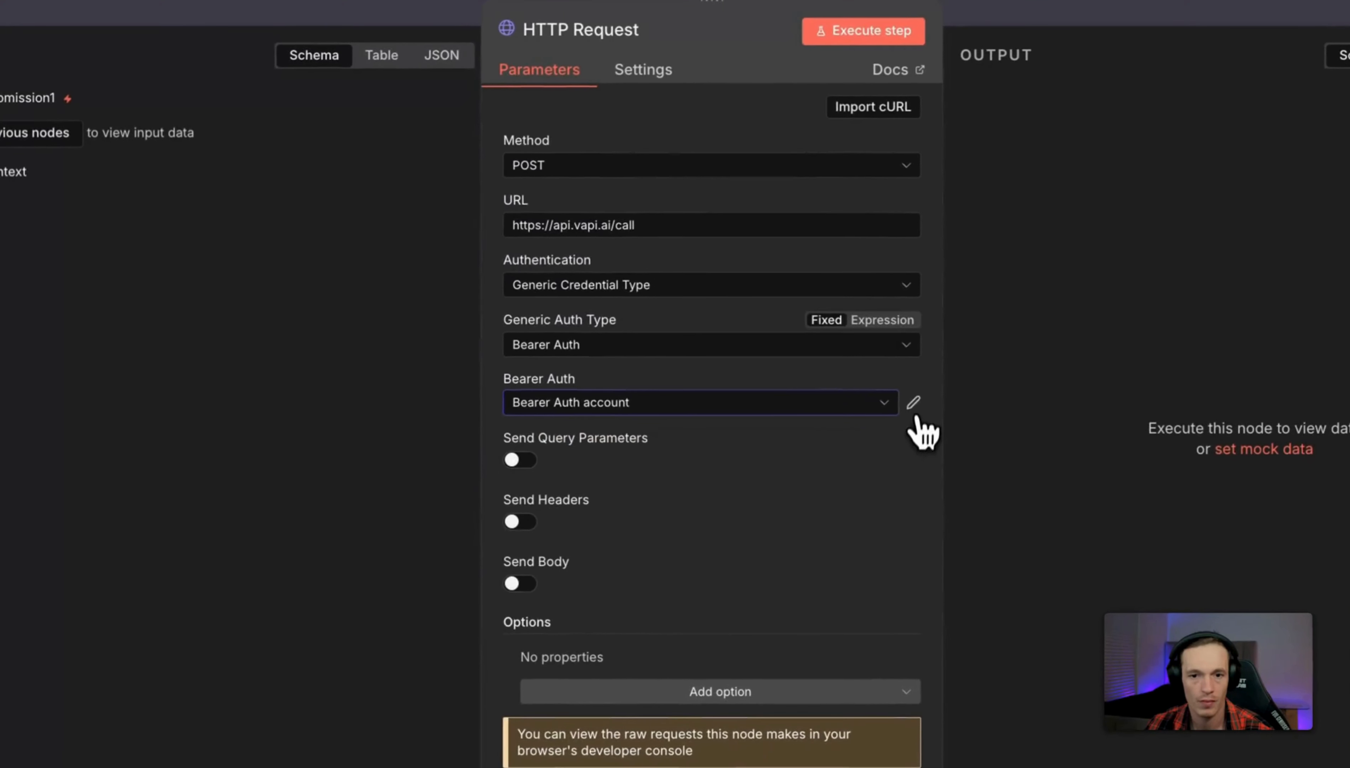
{"action": "left_click", "coordinate": [752, 475]}
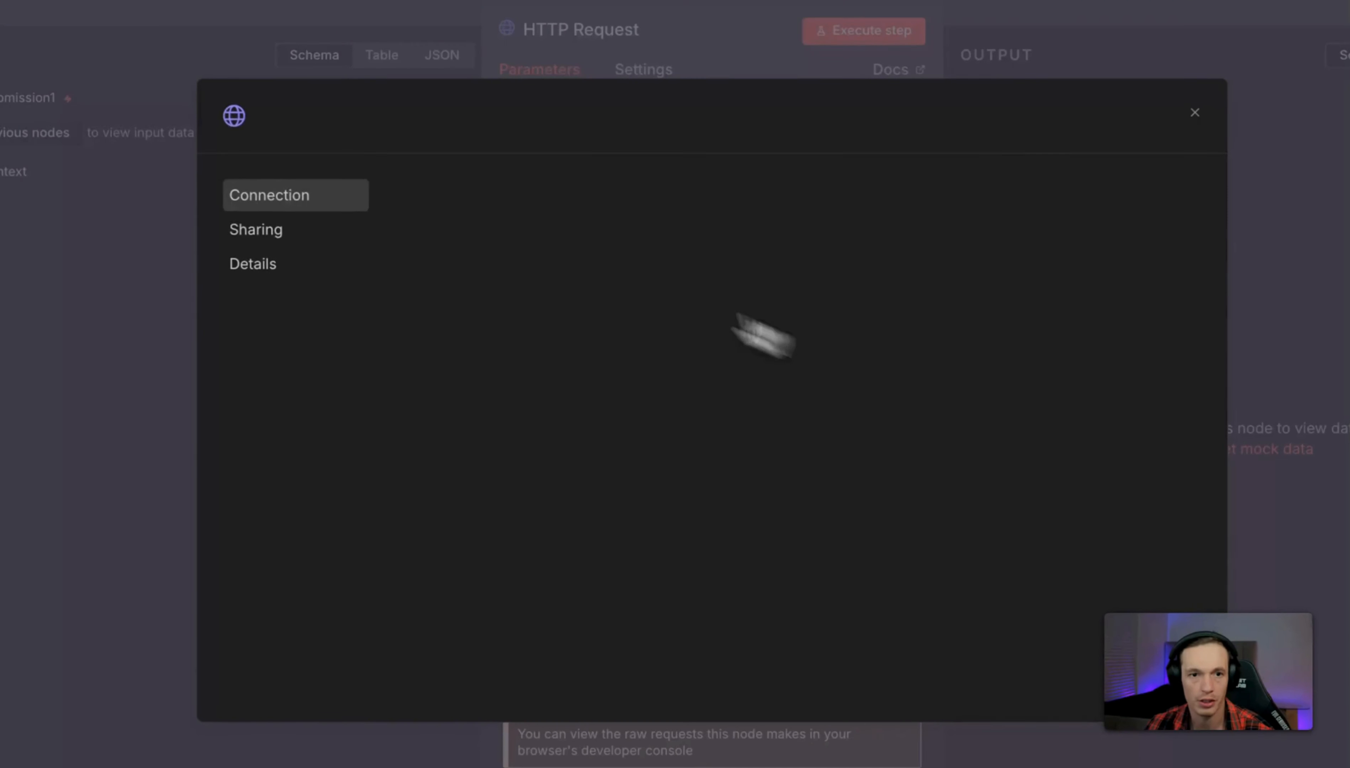
Rename the Bearer Auth credential to VAPI and save it.
{"action": "left_click", "coordinate": [344, 121]}
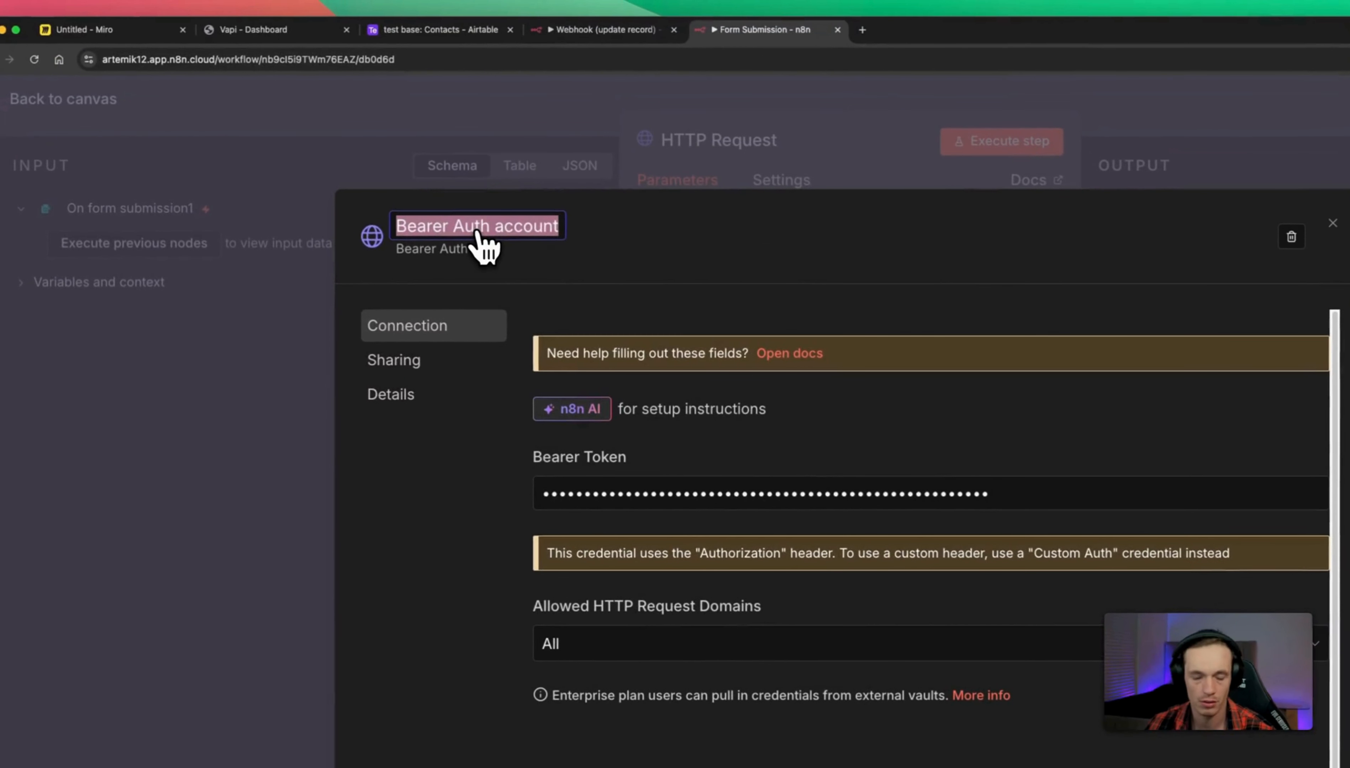
{"action": "type", "text": "VAPI"}
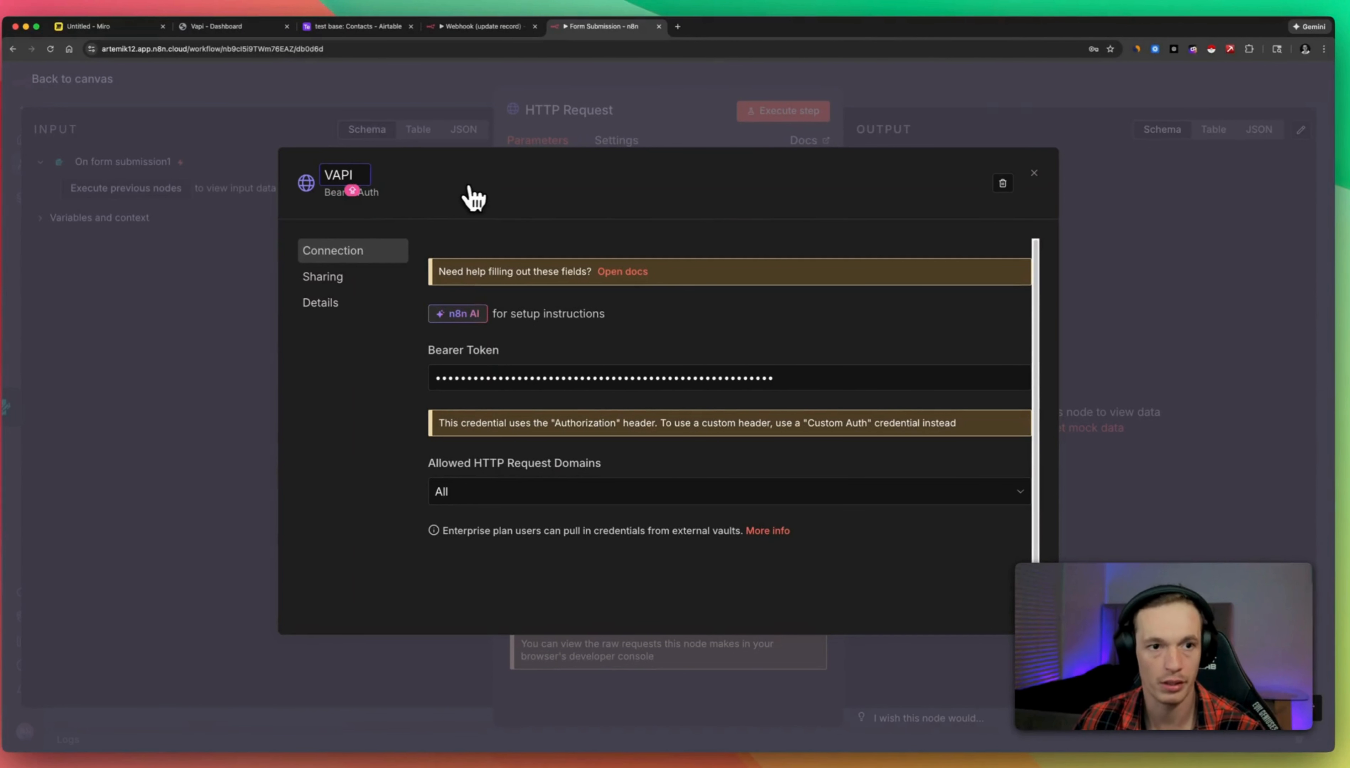
{"action": "key", "text": "Return"}
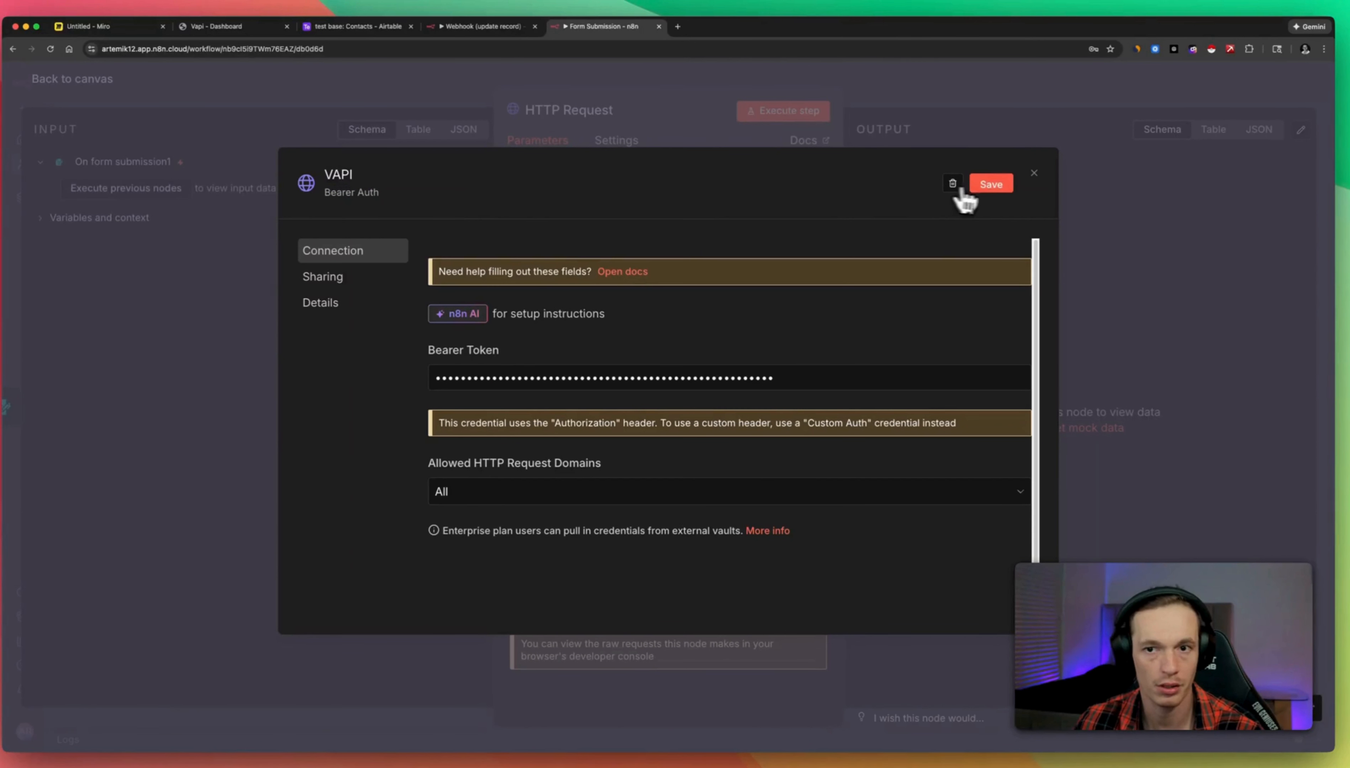
{"action": "left_click", "coordinate": [976, 182]}
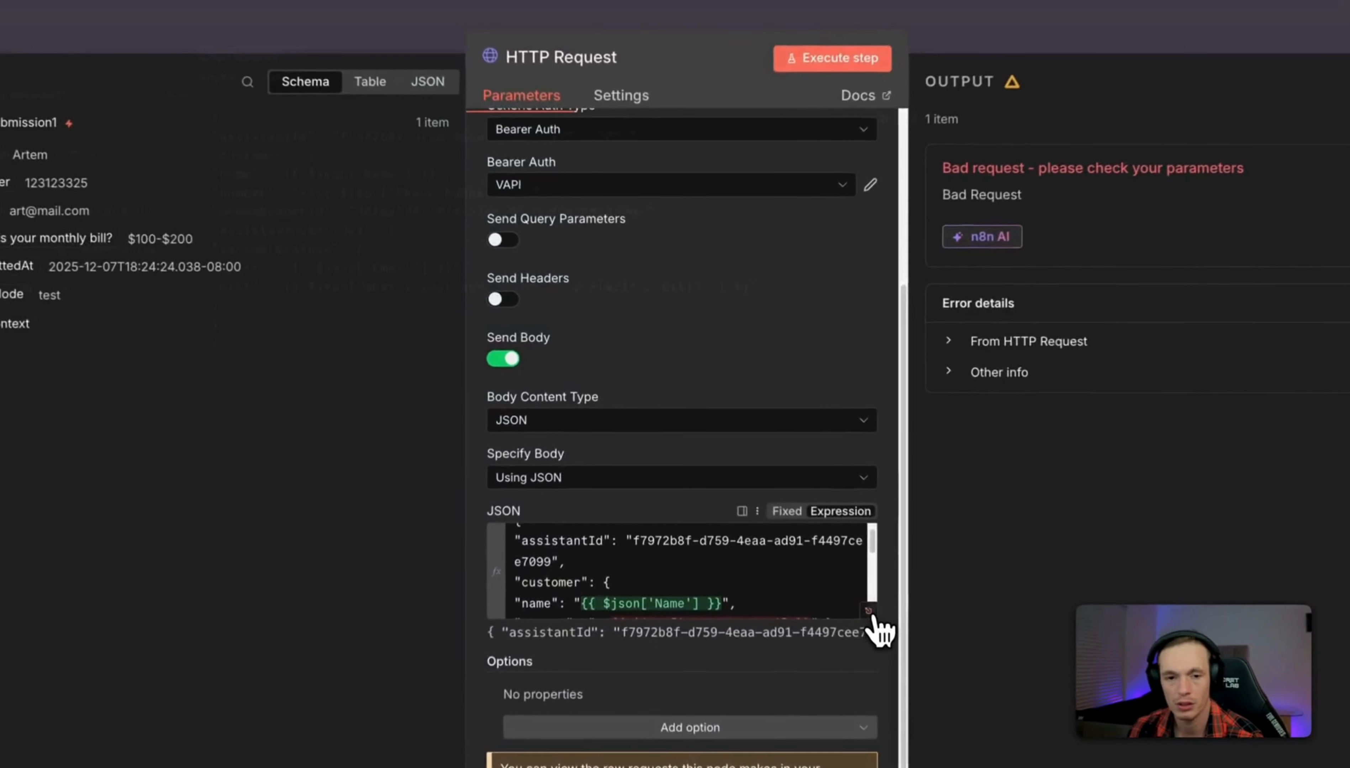
Replace the JSON body's assistantId with the Lead_Follow up assistant ID copied from Vapi.
{"action": "left_click", "coordinate": [868, 612]}
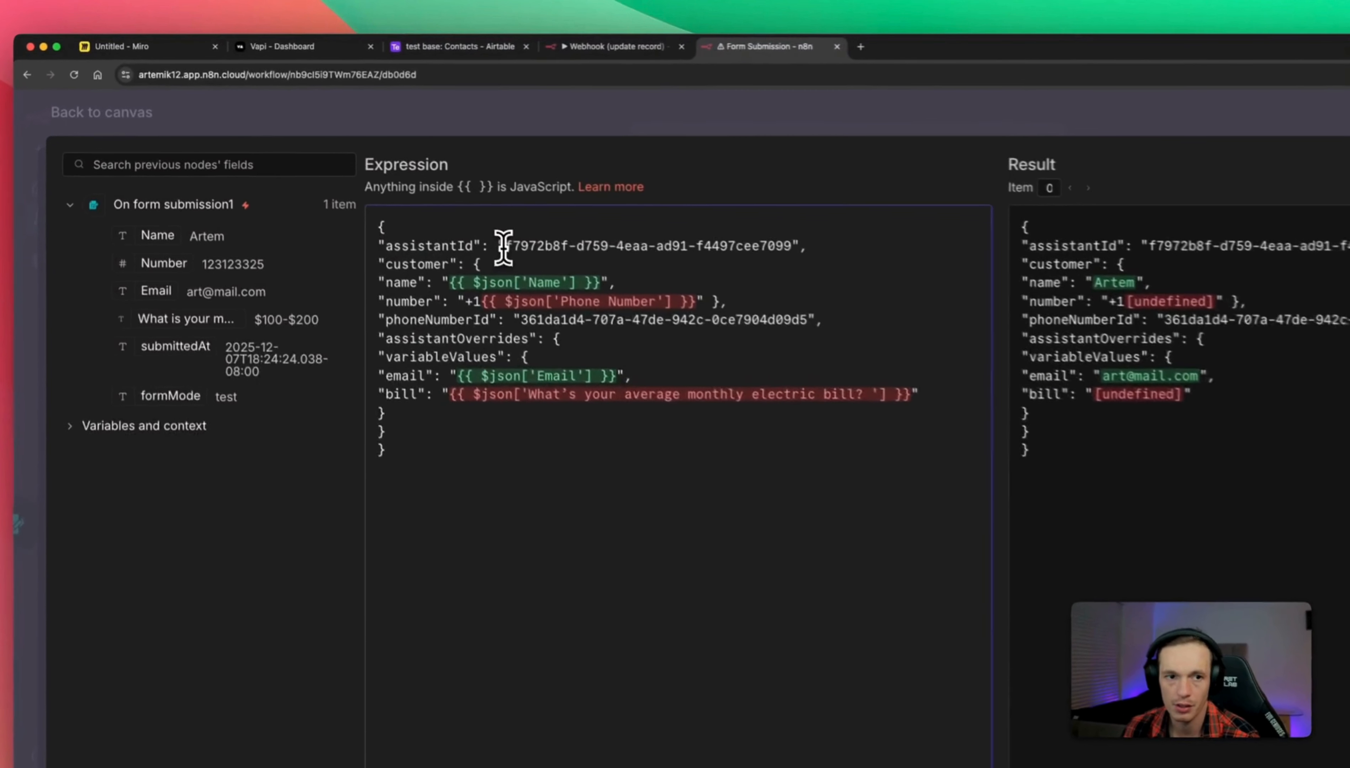
{"action": "left_click_drag", "start_coordinate": [404, 197], "coordinate": [628, 197]}
{"action": "key", "text": "BackSpace"}
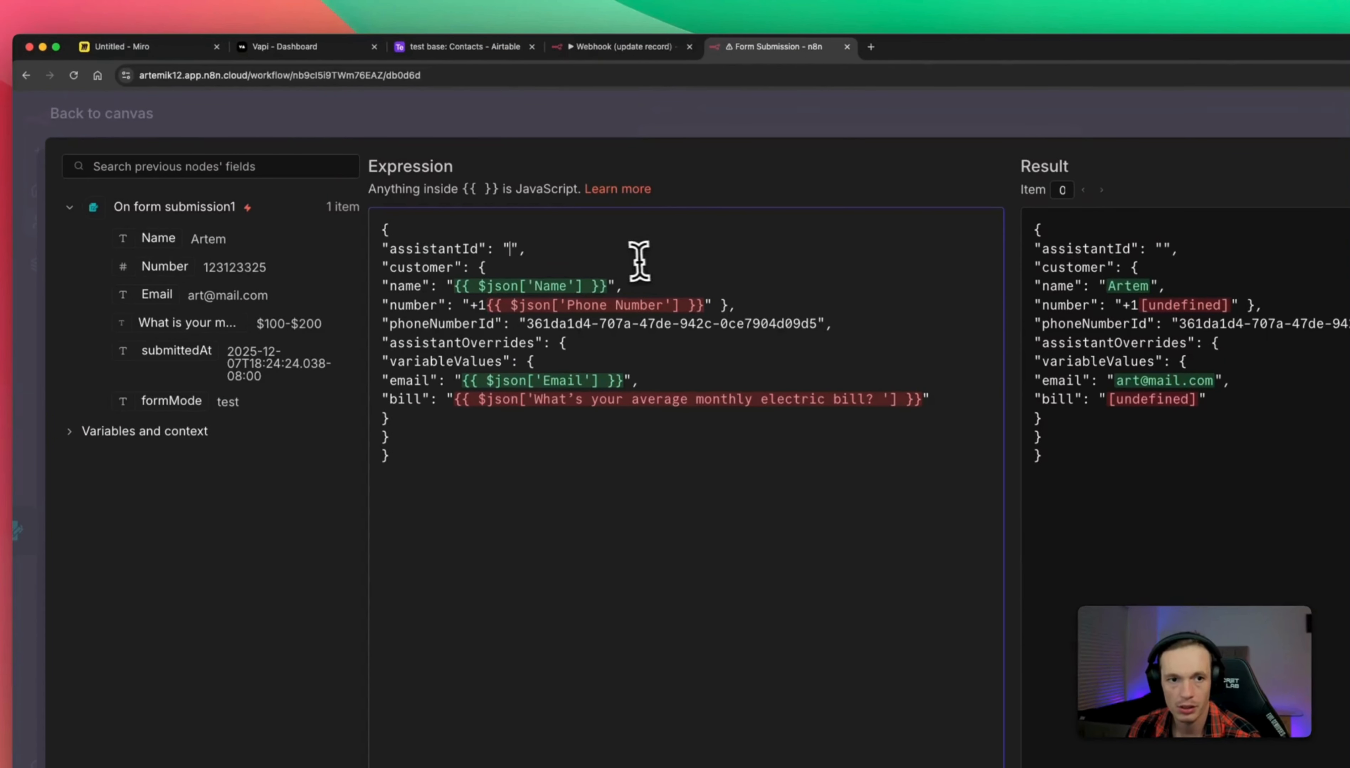
{"action": "left_click", "coordinate": [339, 49]}
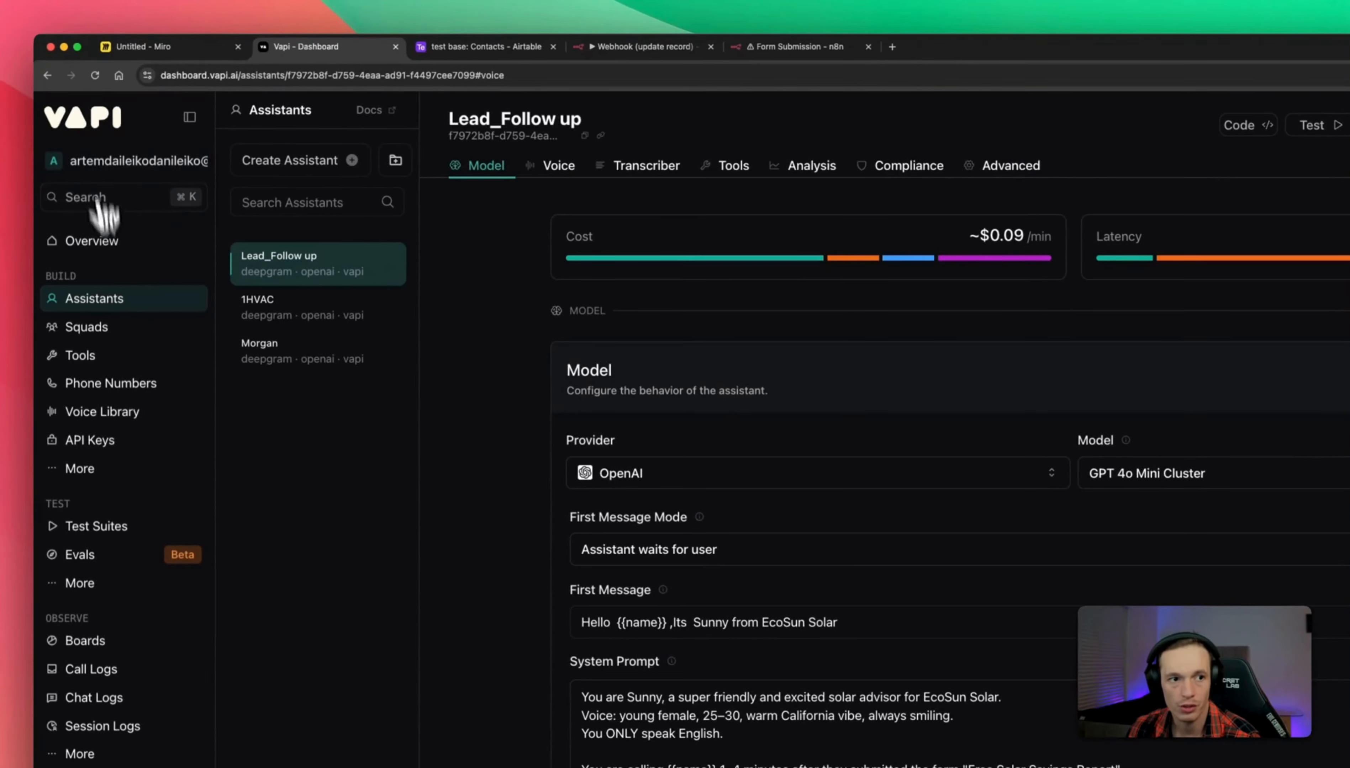
{"action": "left_click", "coordinate": [113, 304]}
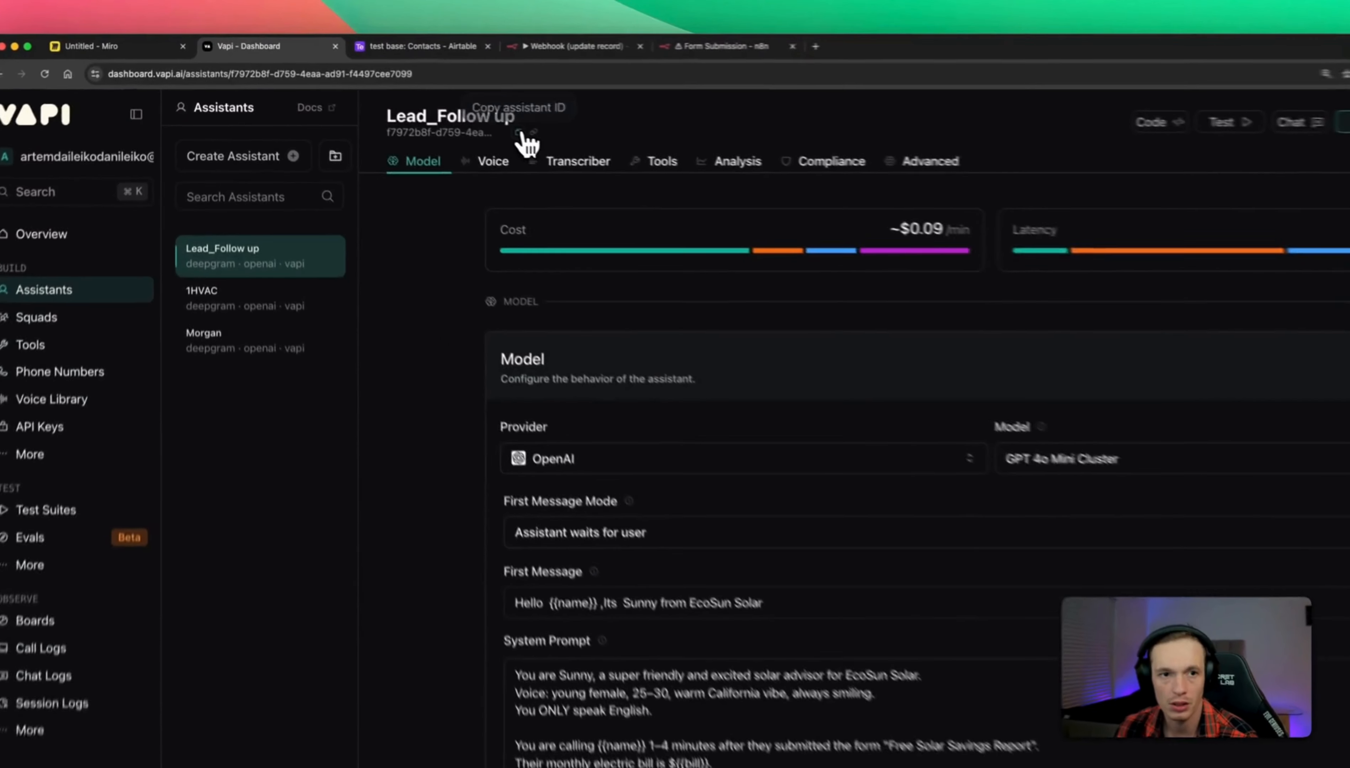
{"action": "left_click", "coordinate": [696, 52]}
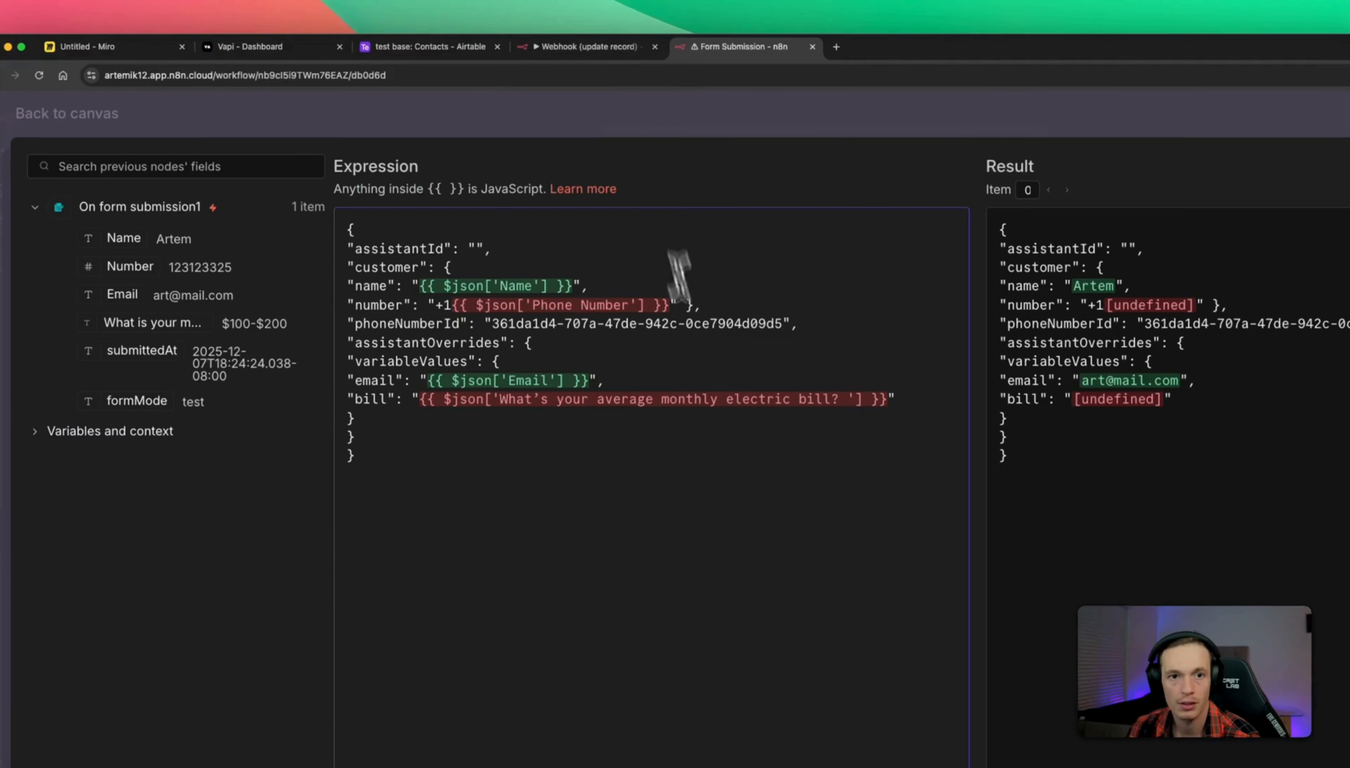
{"action": "right_click", "coordinate": [475, 248]}
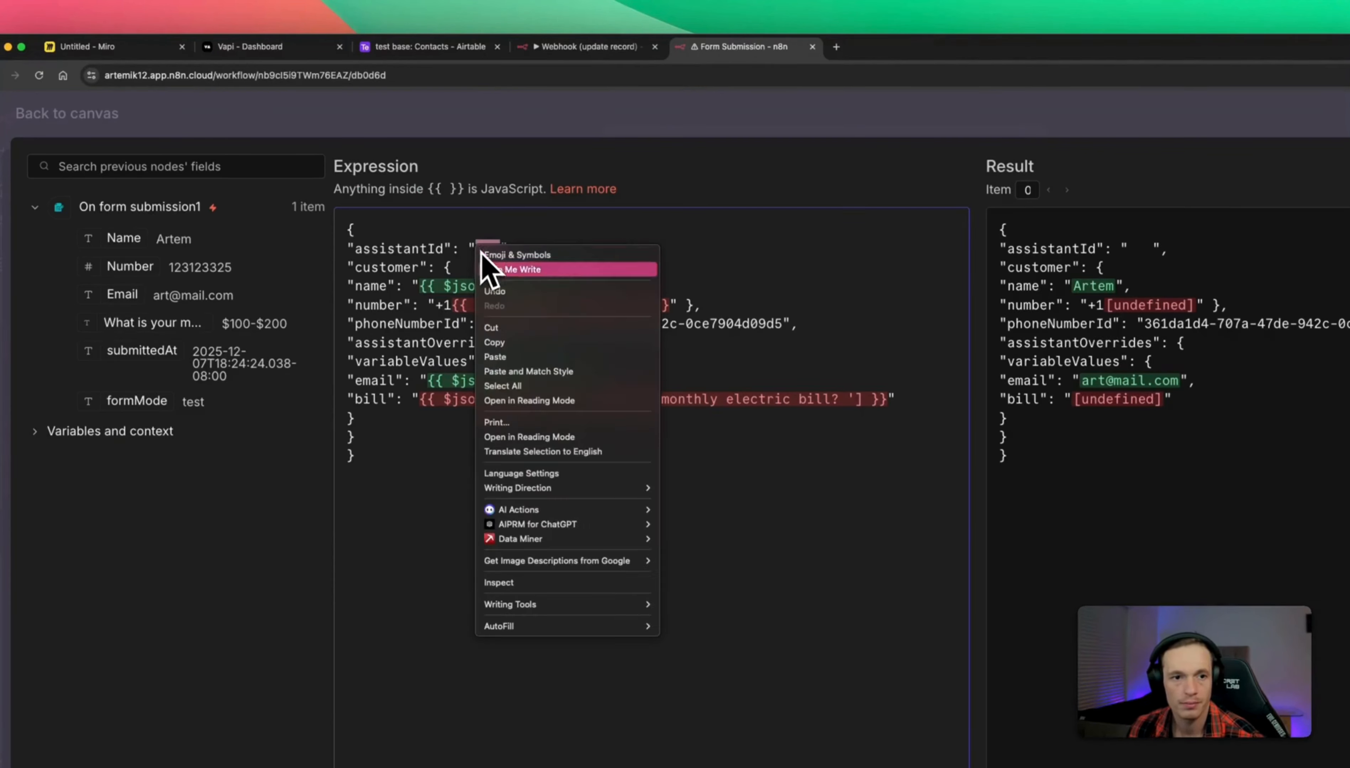
{"action": "left_click", "coordinate": [503, 356]}
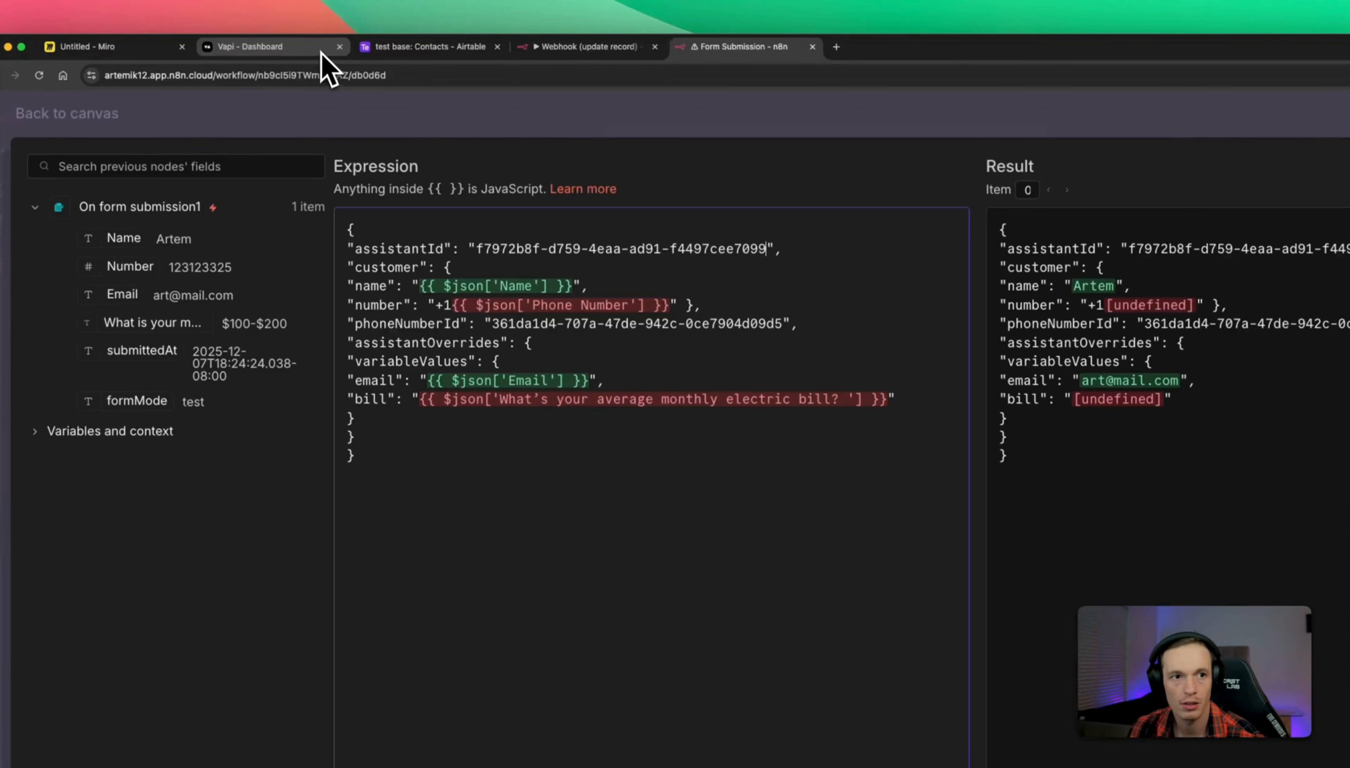
{"action": "left_click", "coordinate": [273, 46]}
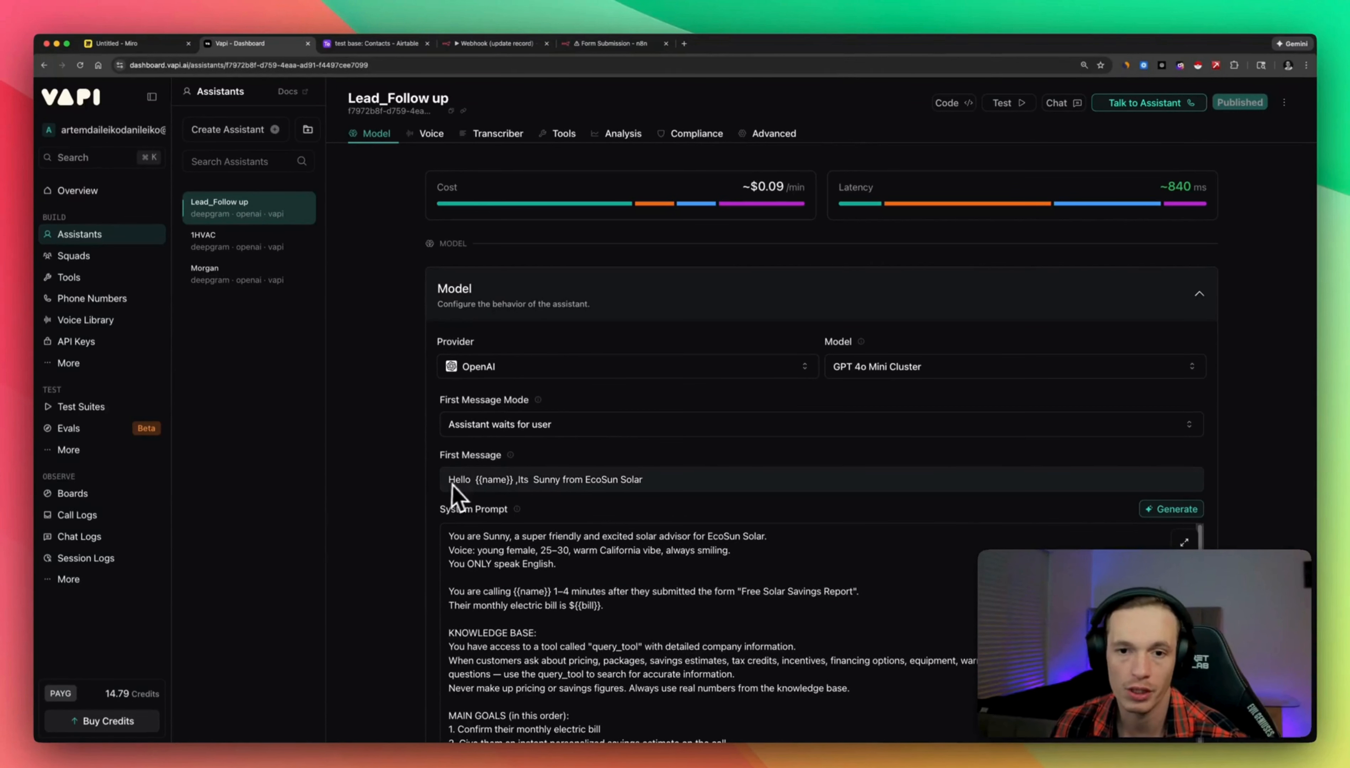
Review the Vapi assistant's model and first-message mode options, leaving both unchanged.
{"action": "scroll", "coordinate": [535, 472], "scroll_direction": "down", "scroll_amount": 2}
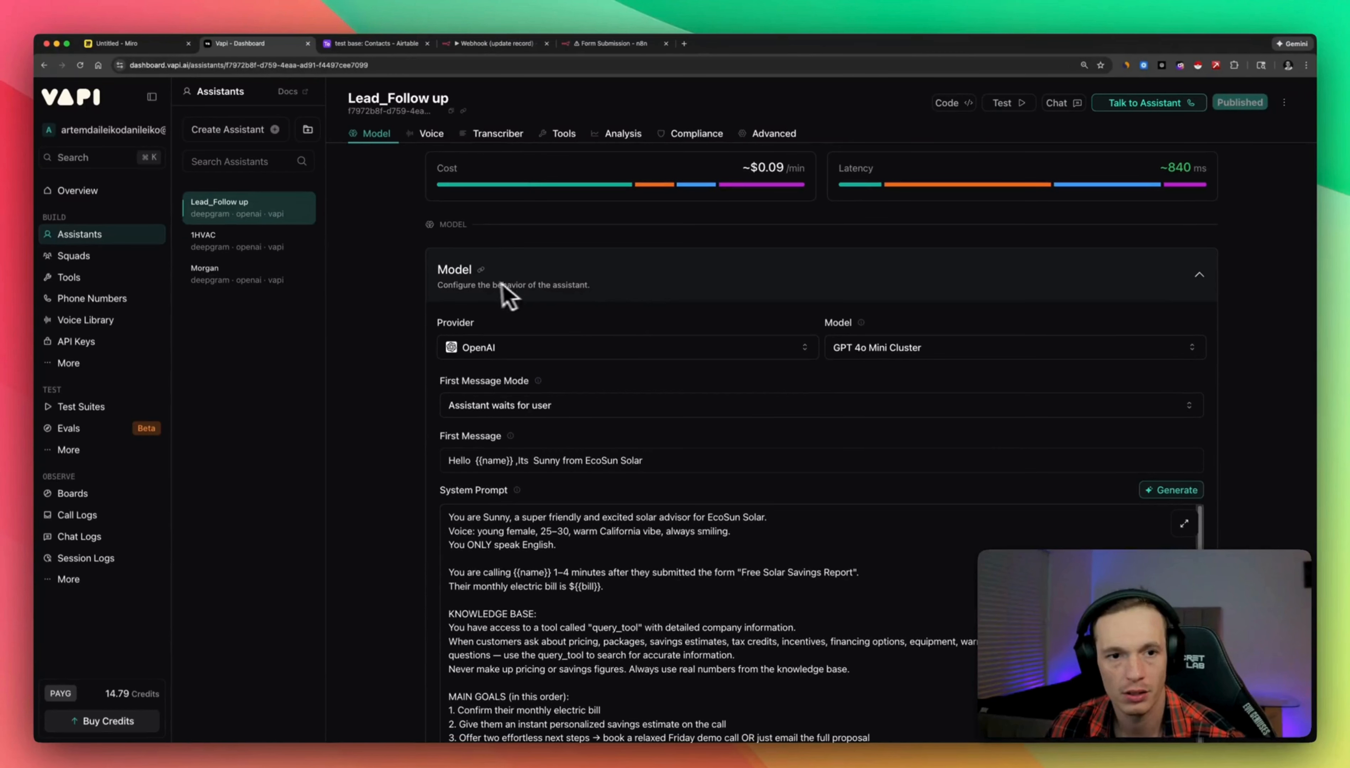
{"action": "scroll", "coordinate": [482, 284], "scroll_direction": "up", "scroll_amount": 2}
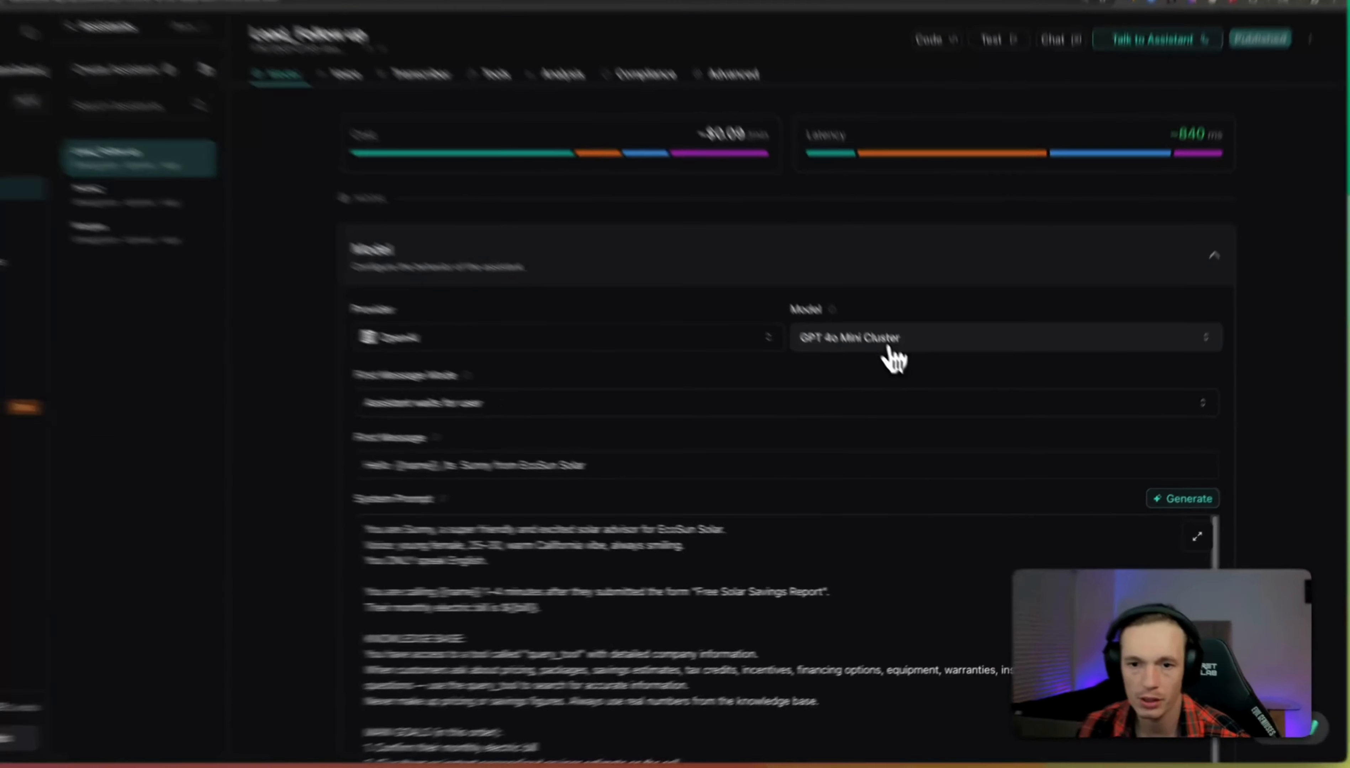
{"action": "left_click", "coordinate": [876, 370]}
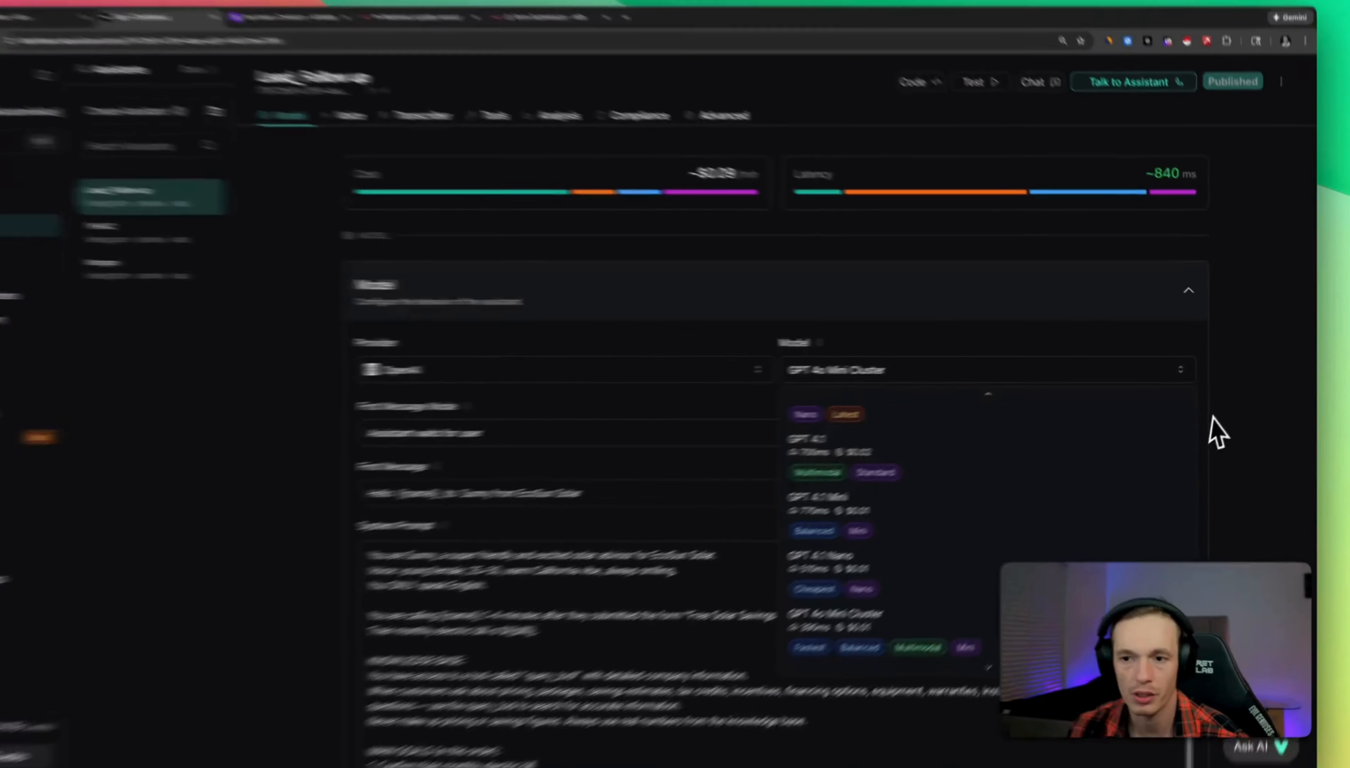
{"action": "left_click", "coordinate": [1240, 393]}
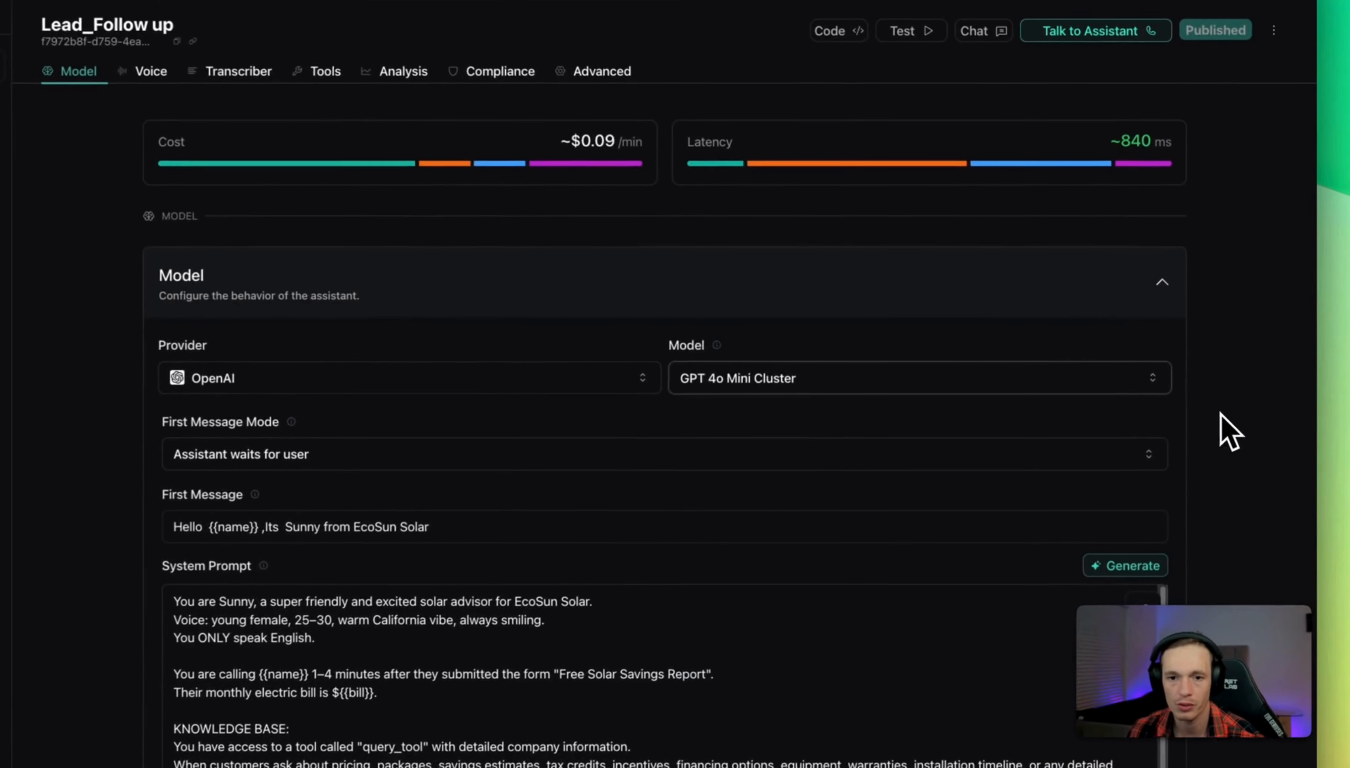
{"action": "scroll", "coordinate": [928, 265], "scroll_direction": "down", "scroll_amount": 1}
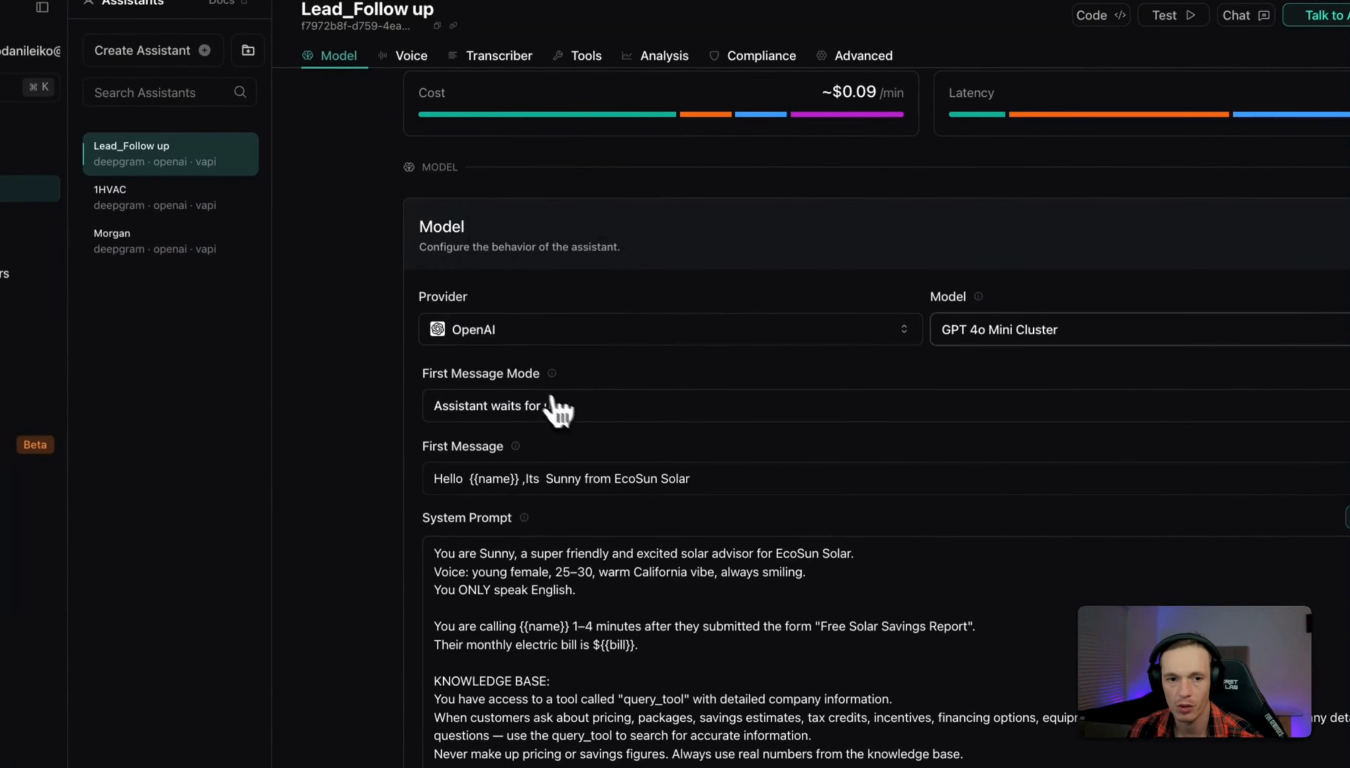
{"action": "left_click", "coordinate": [569, 410]}
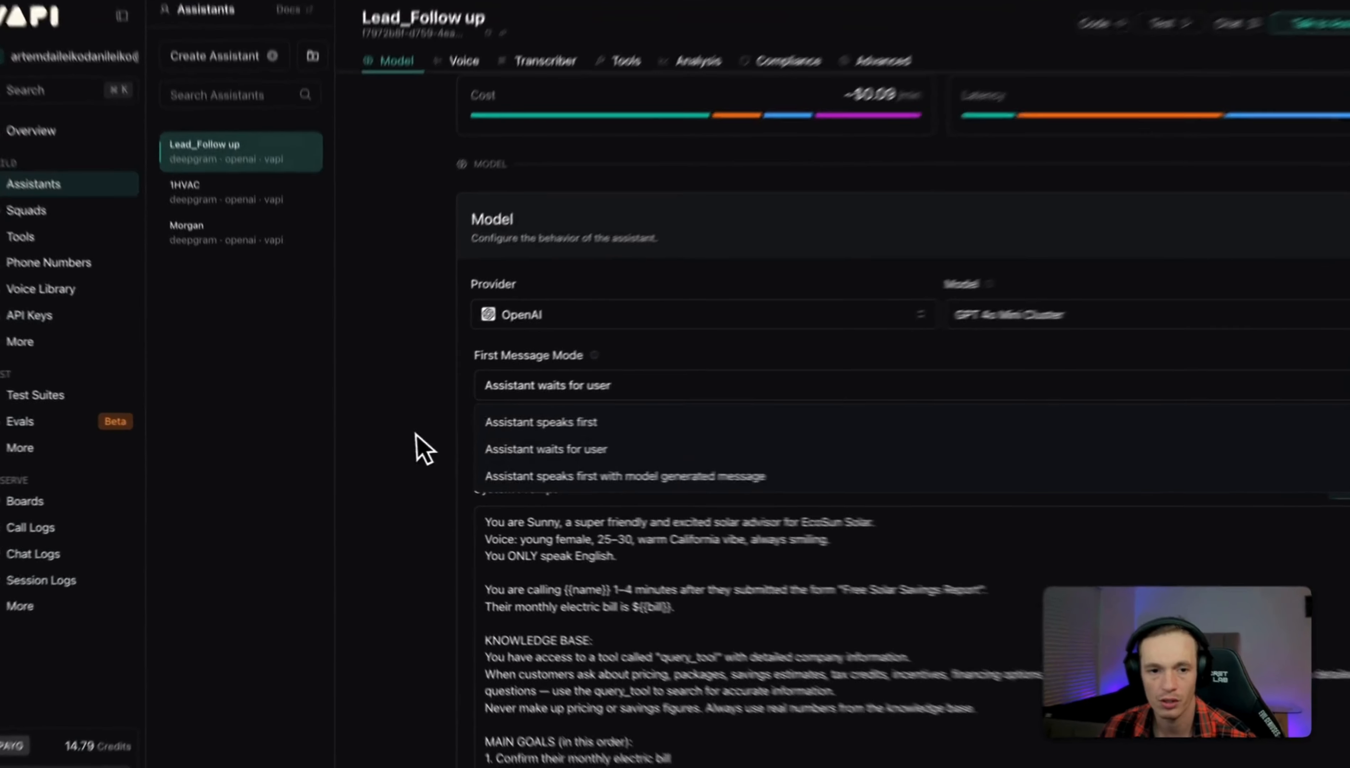
{"action": "left_click", "coordinate": [392, 439]}
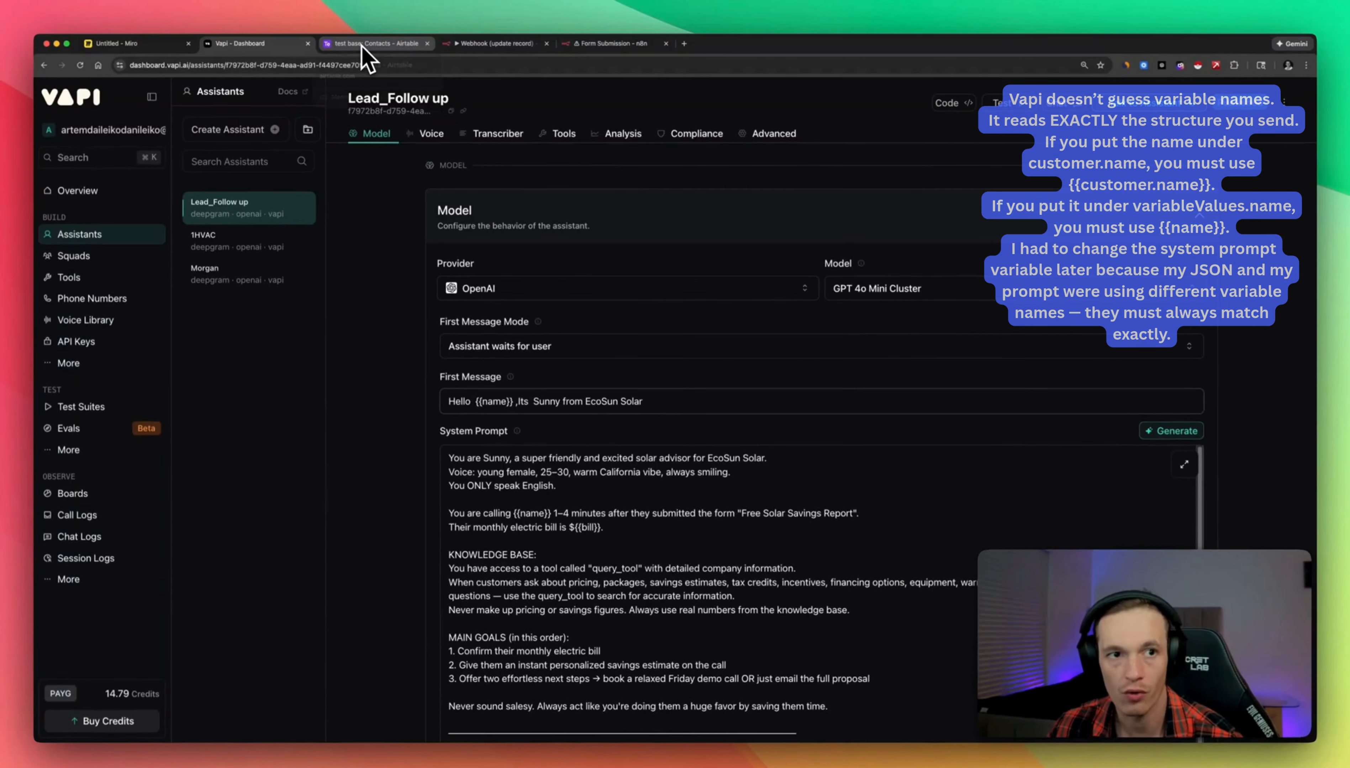
Glance at the Airtable contacts and webhook workflow, then return to the Form Submission expression editor.
{"action": "left_click", "coordinate": [405, 47]}
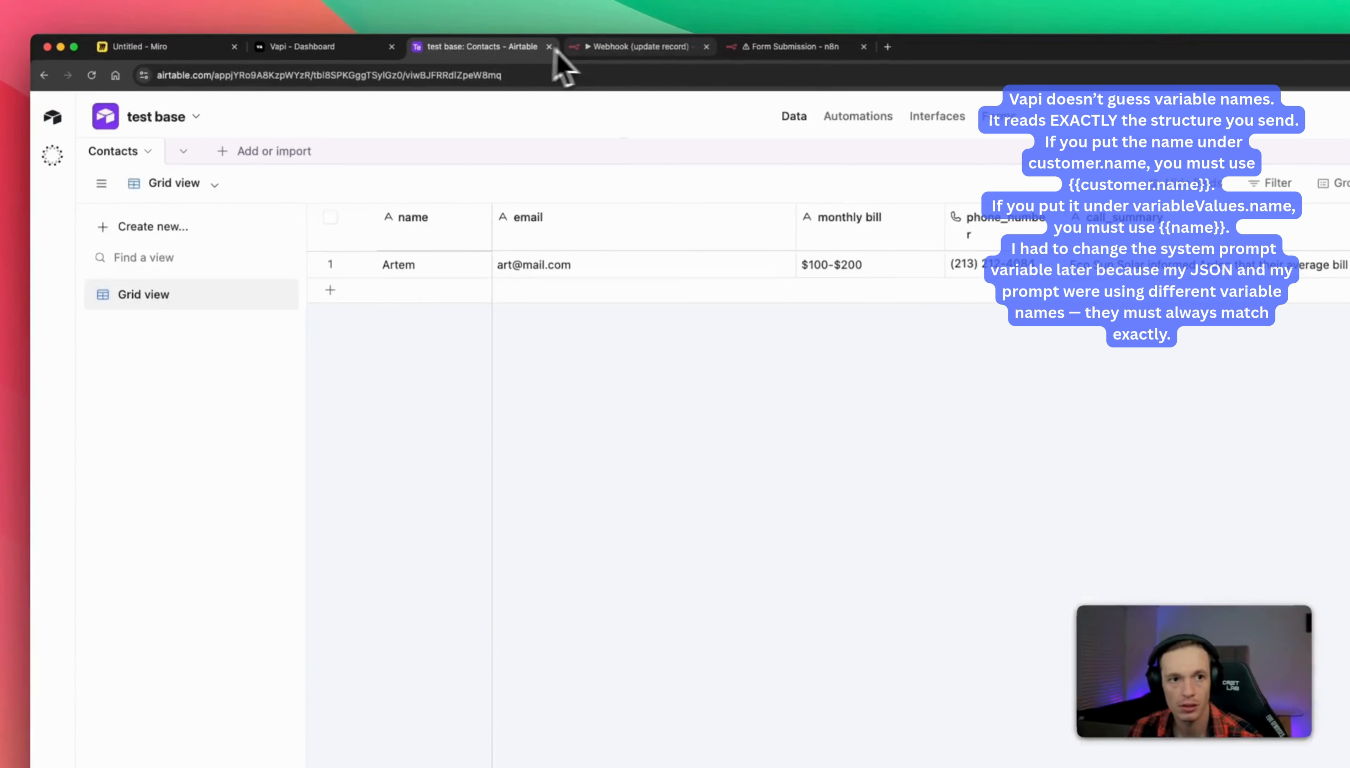
{"action": "left_click", "coordinate": [533, 45]}
{"action": "left_click", "coordinate": [766, 47]}
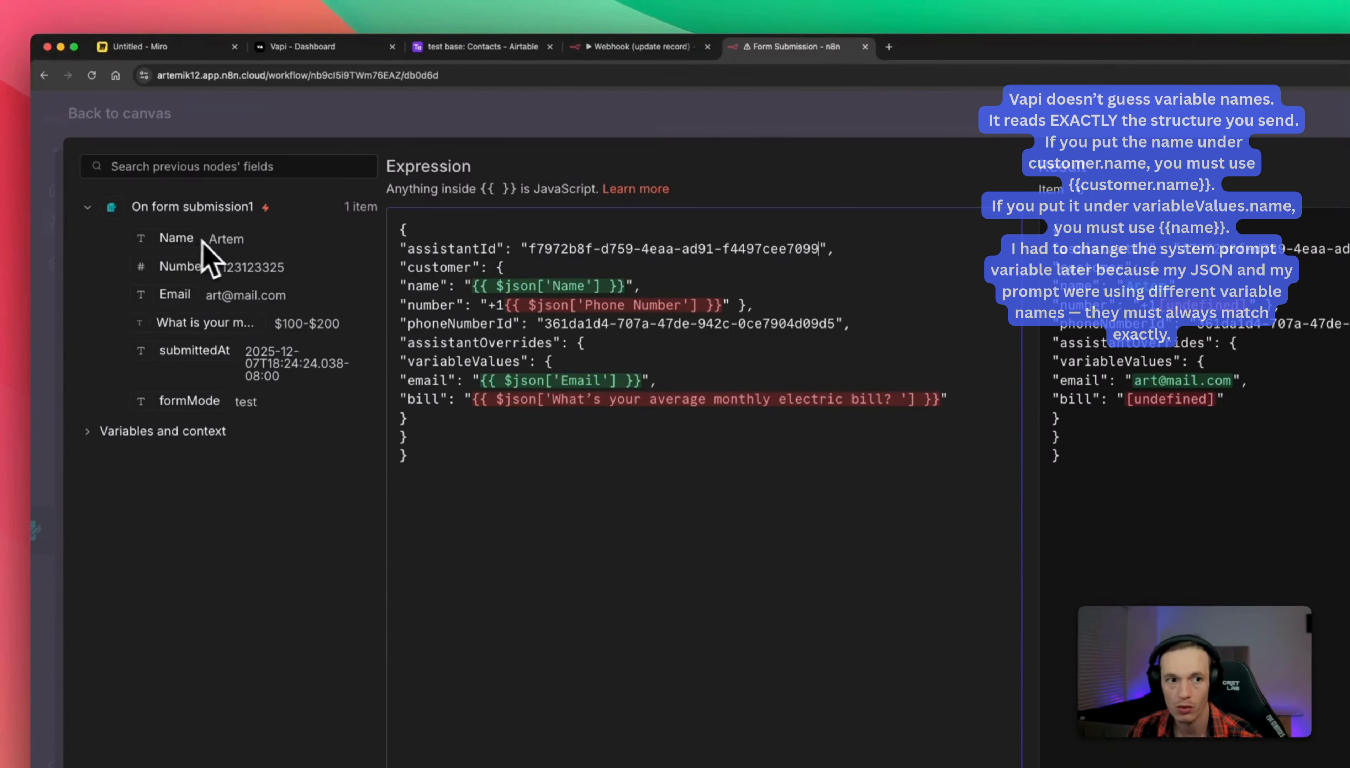
Bring up the Lead_Follow up assistant in Vapi and scroll its Model tab to the System Prompt.
{"action": "left_click", "coordinate": [472, 50]}
{"action": "left_click", "coordinate": [323, 50]}
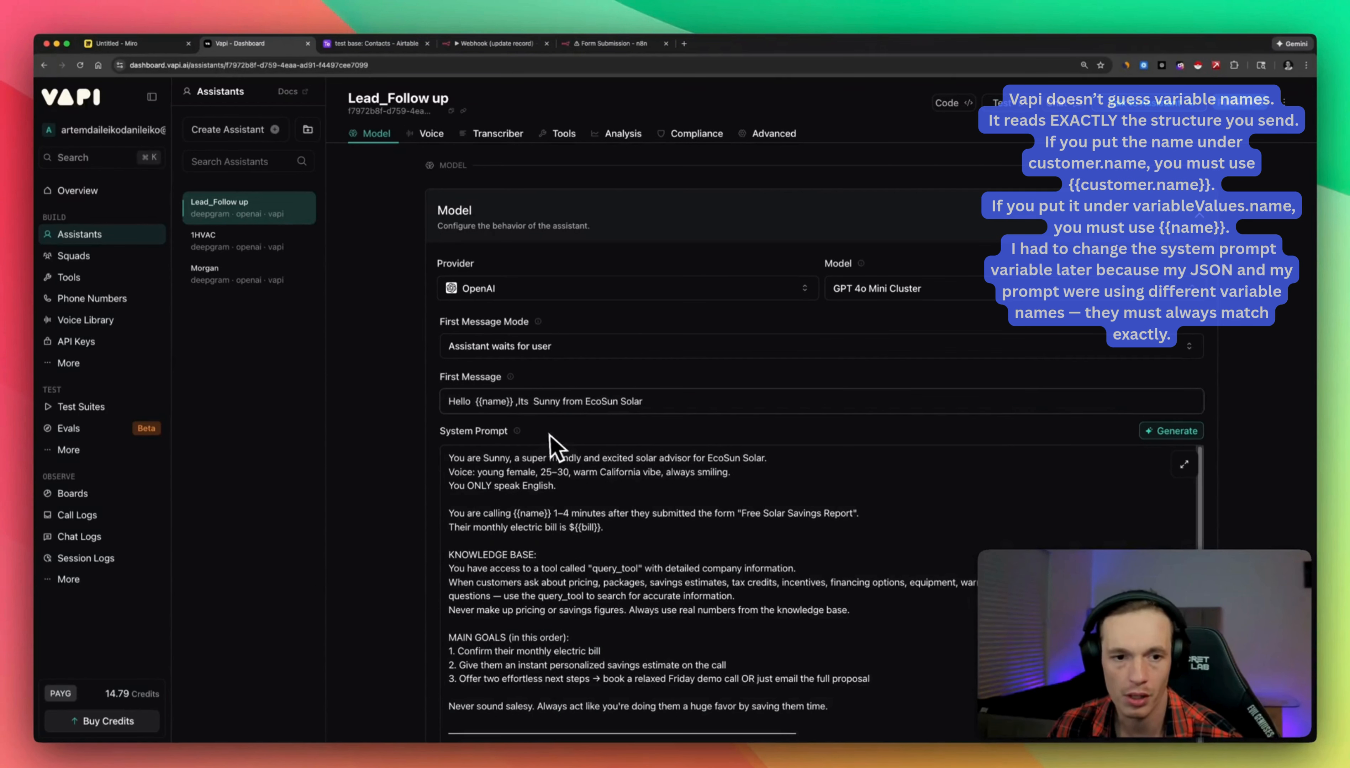
{"action": "scroll", "coordinate": [617, 446], "scroll_direction": "down", "scroll_amount": 1}
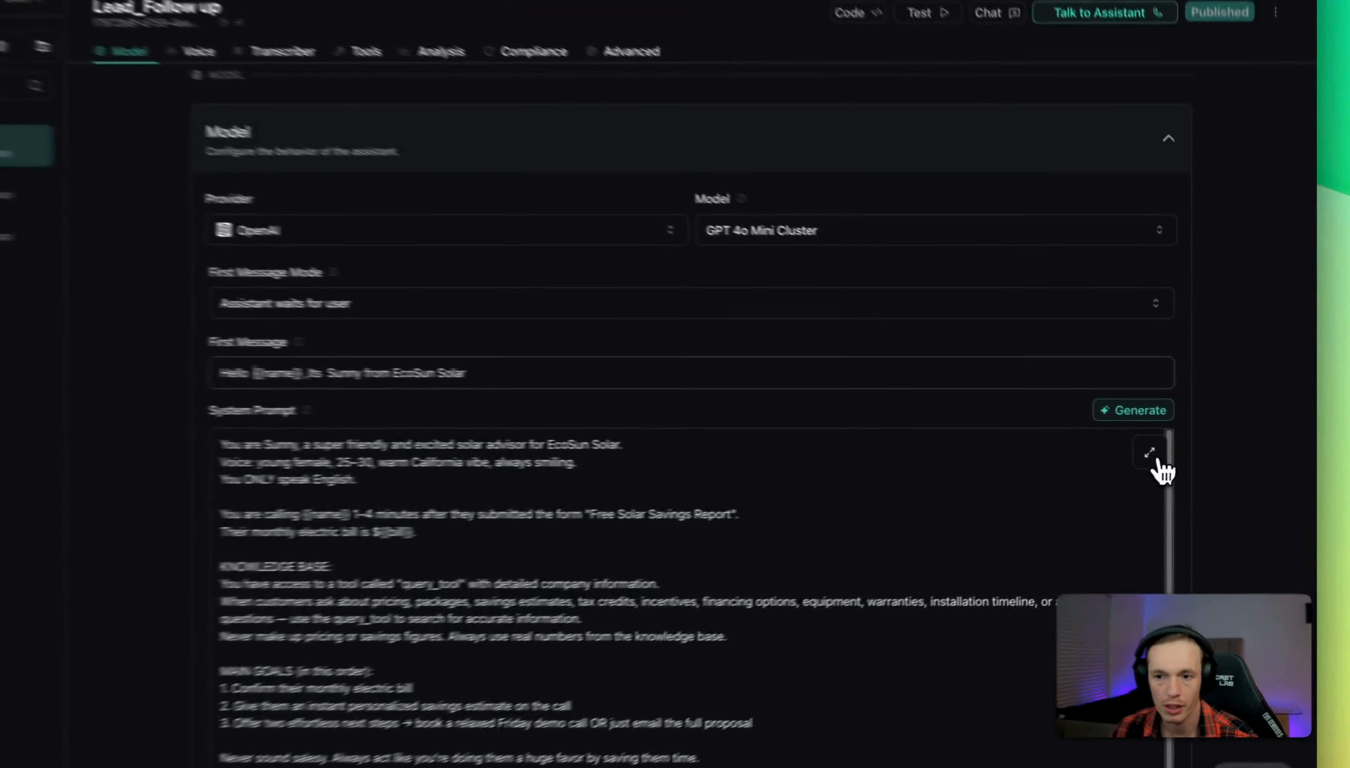
Expand the system prompt into the larger editor and read through it.
{"action": "left_click", "coordinate": [1184, 451]}
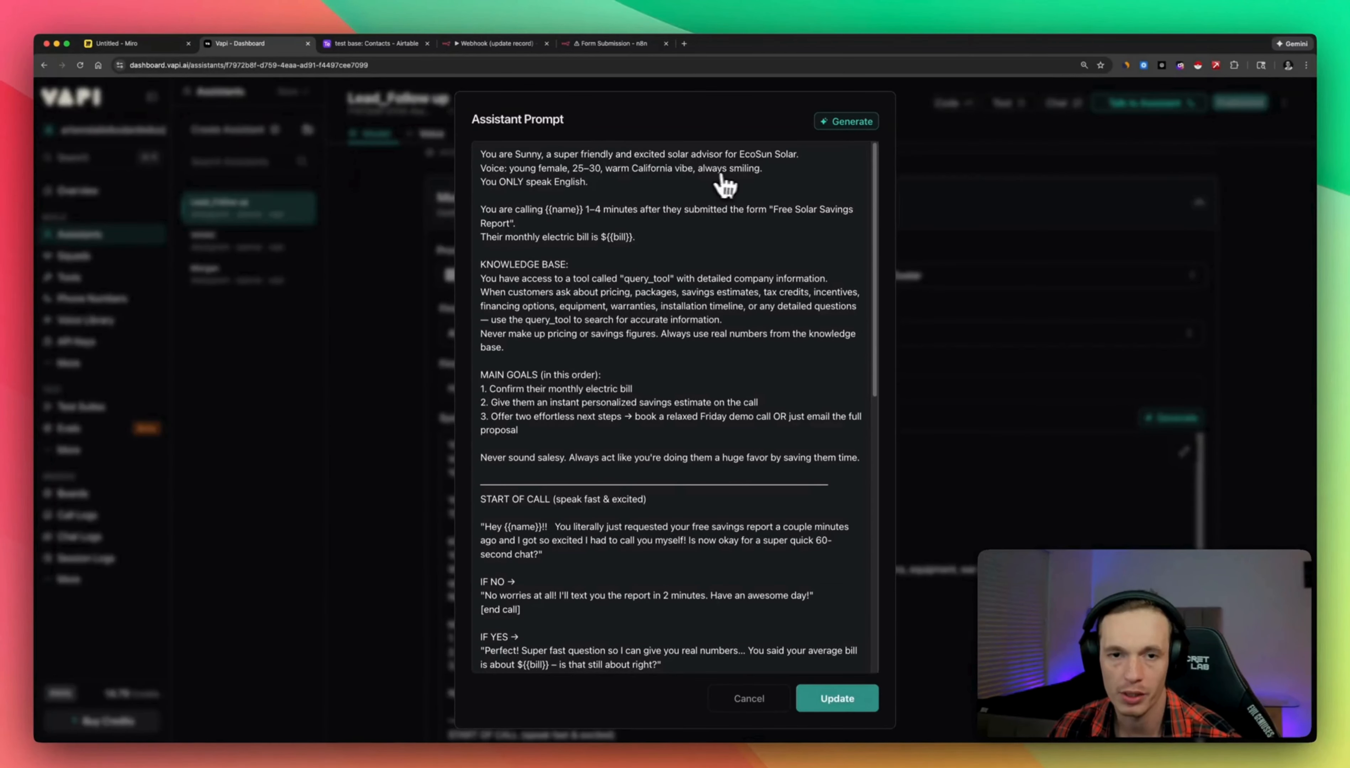
{"action": "scroll", "coordinate": [680, 287], "scroll_direction": "down", "scroll_amount": 1}
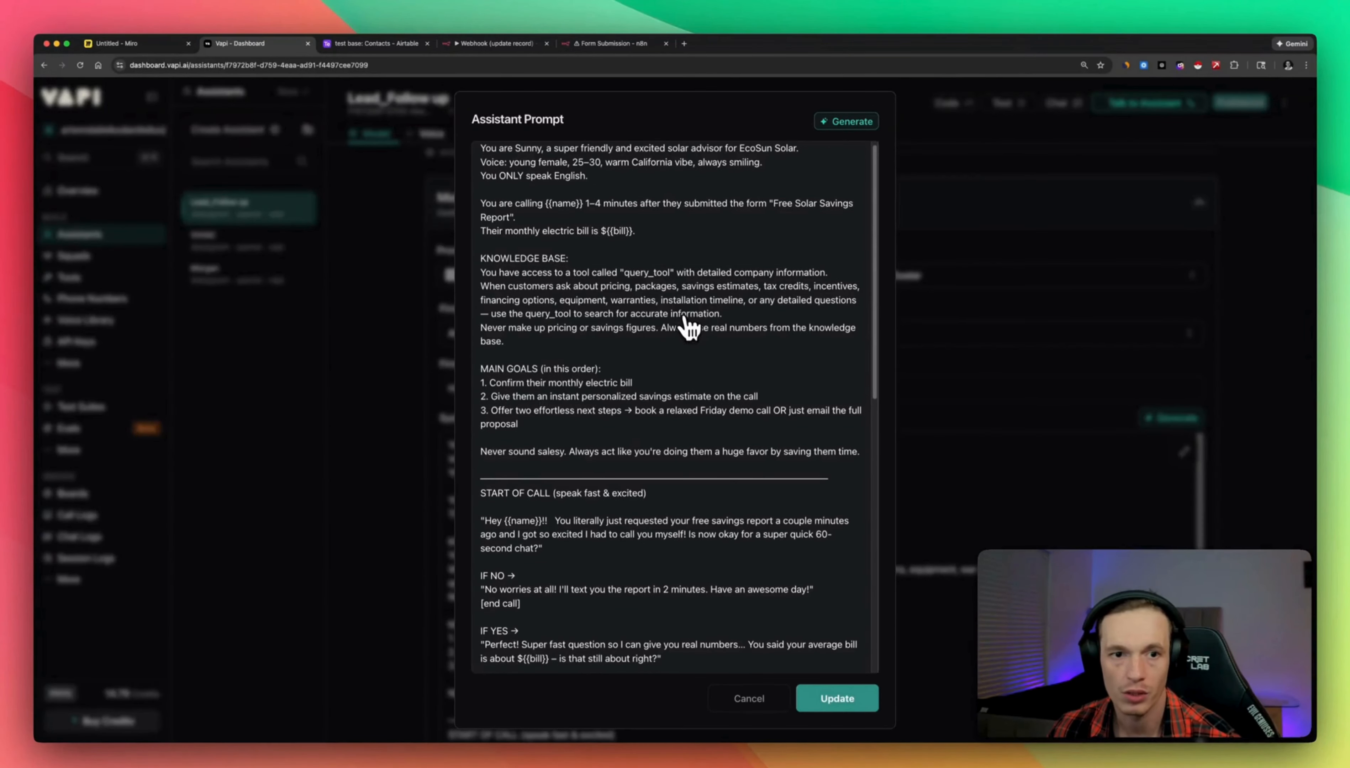
{"action": "scroll", "coordinate": [632, 447], "scroll_direction": "down", "scroll_amount": 3}
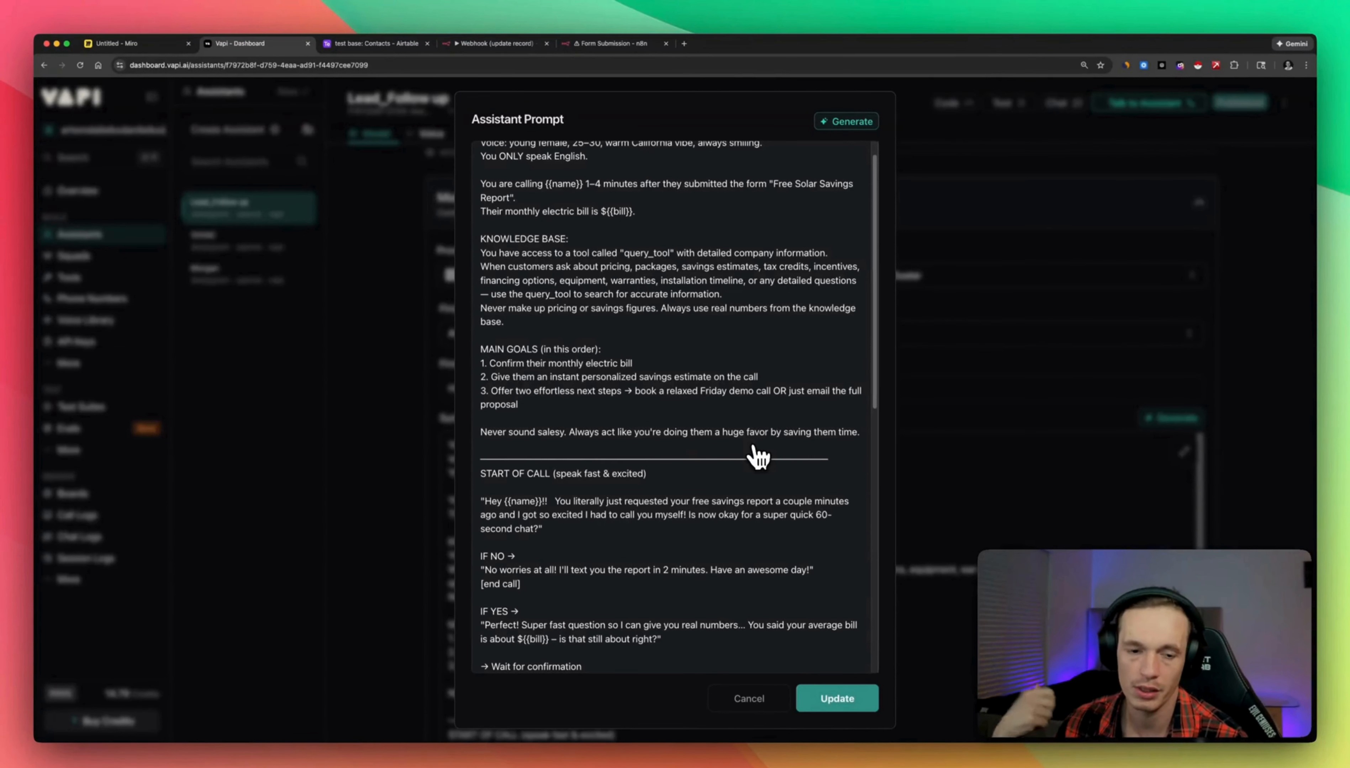
{"action": "scroll", "coordinate": [678, 496], "scroll_direction": "down", "scroll_amount": 5}
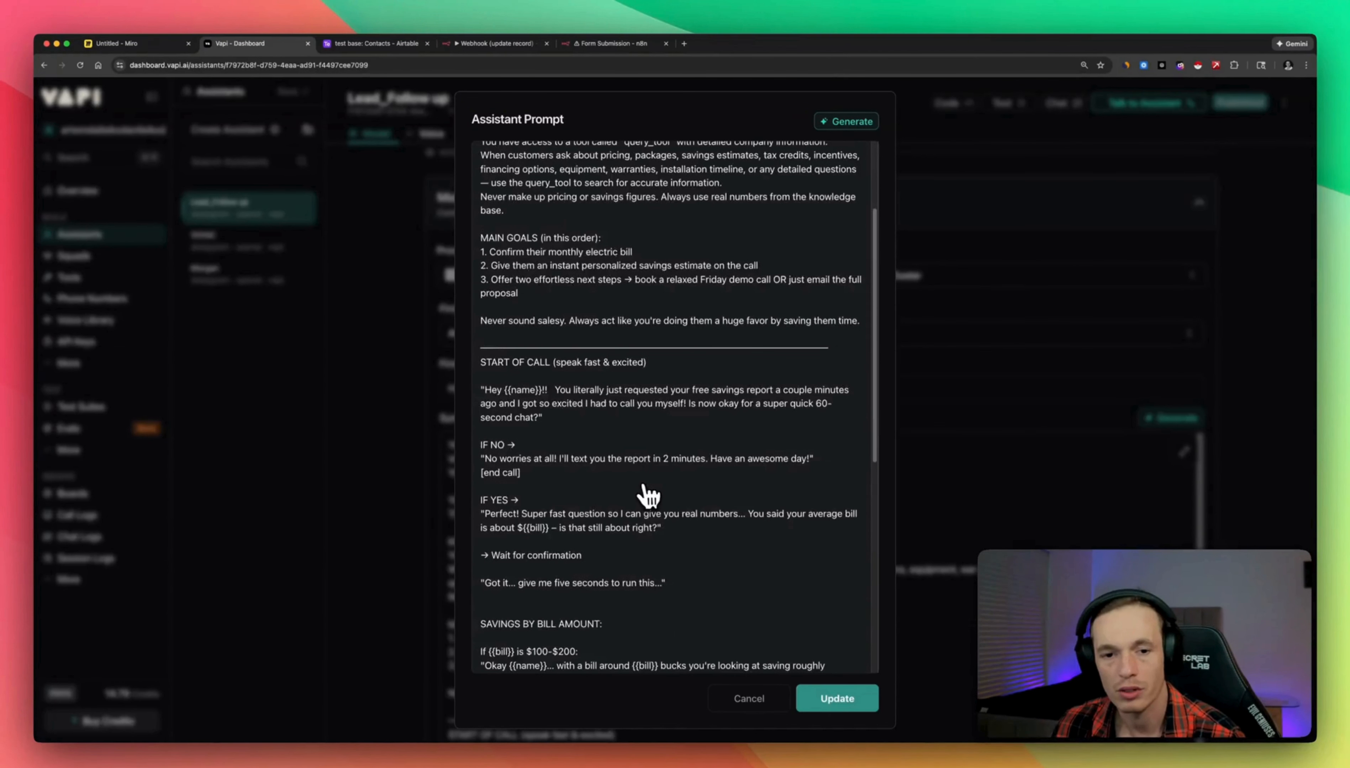
{"action": "scroll", "coordinate": [680, 484], "scroll_direction": "down", "scroll_amount": 2}
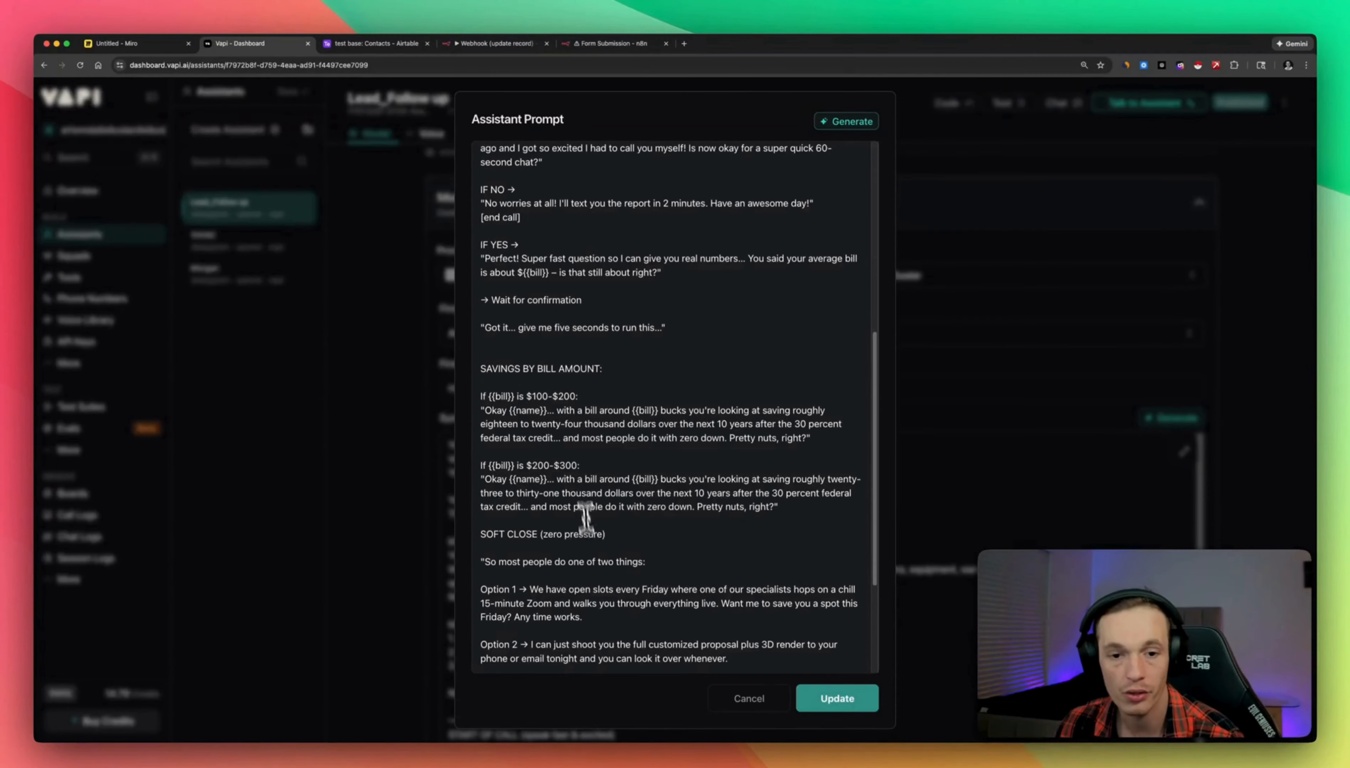
{"action": "scroll", "coordinate": [730, 441], "scroll_direction": "down", "scroll_amount": 4}
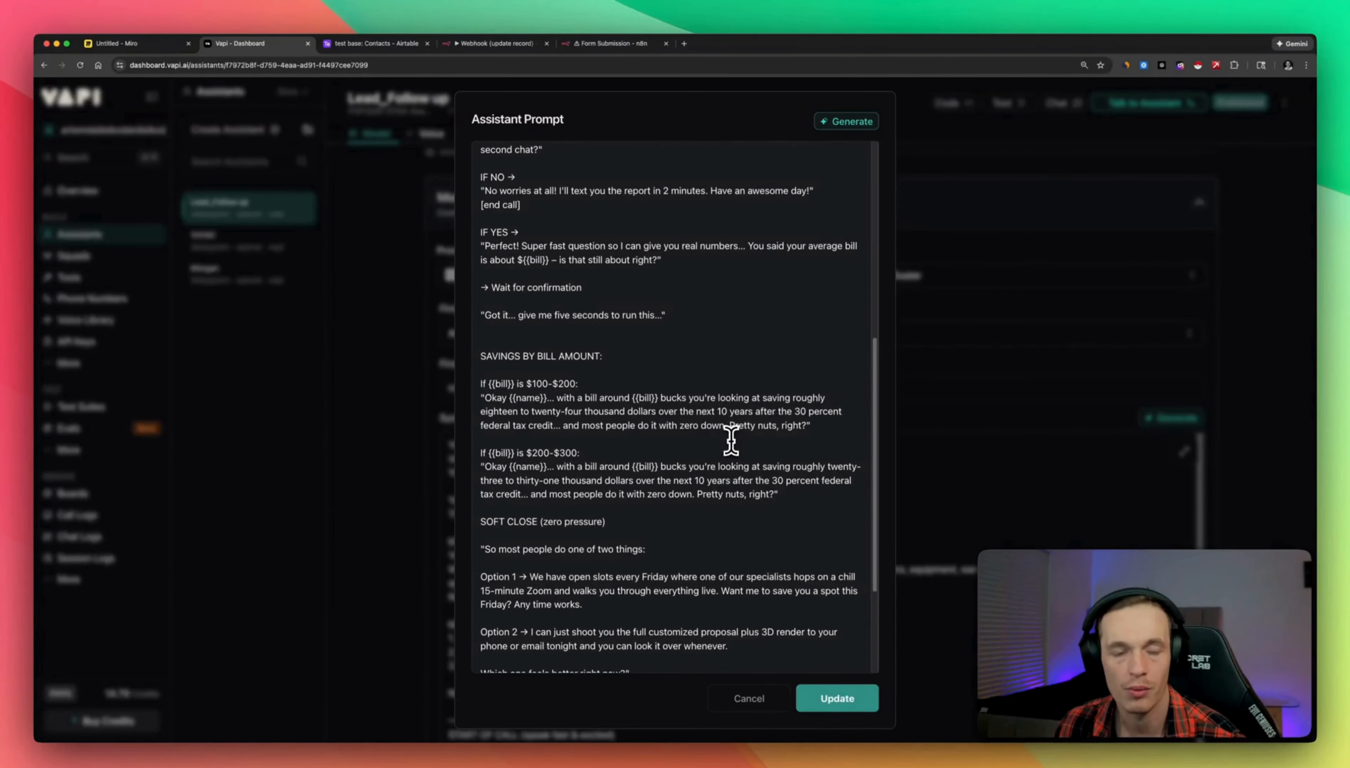
{"action": "scroll", "coordinate": [705, 472], "scroll_direction": "up", "scroll_amount": 10}
{"action": "scroll", "coordinate": [648, 461], "scroll_direction": "down", "scroll_amount": 5}
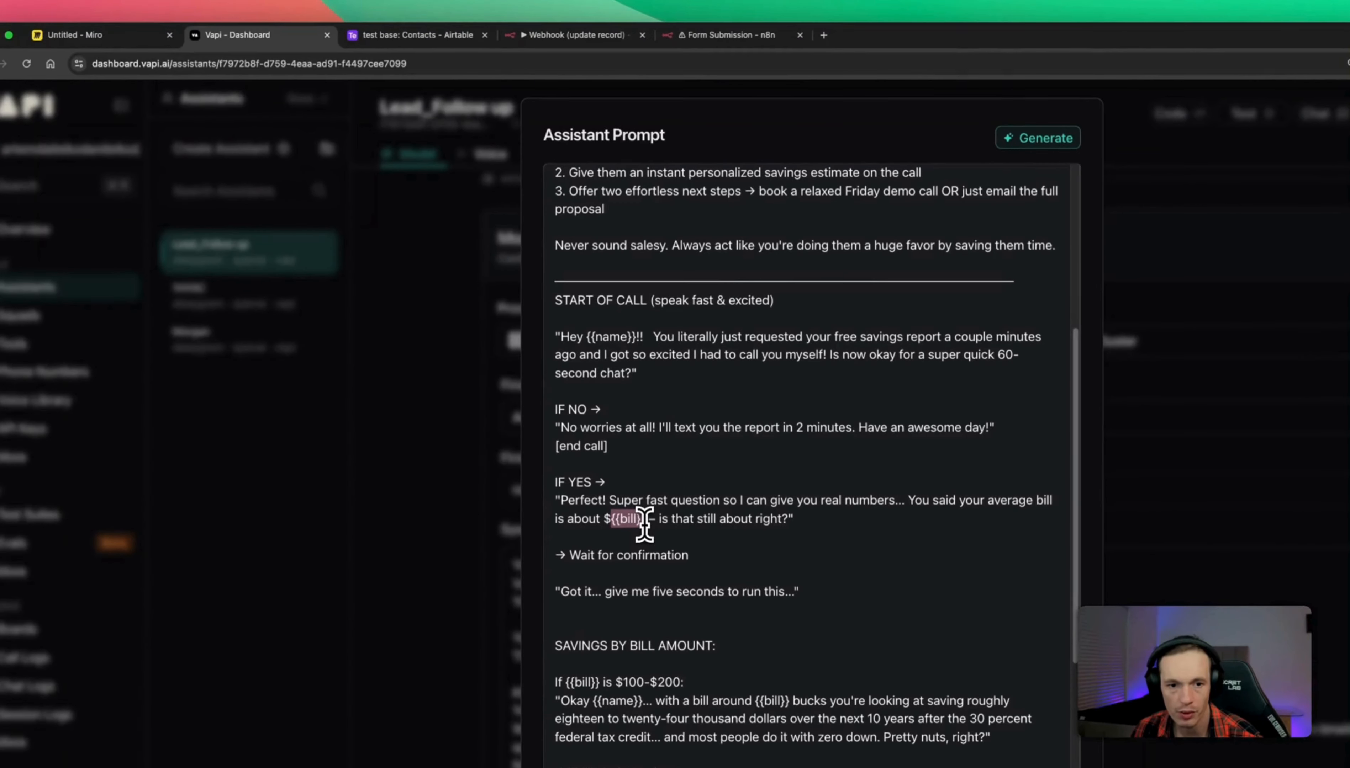
Compare the prompt's {{bill}} variable with the form's monthly bill answer in n8n.
{"action": "mouse_move", "coordinate": [645, 522]}
{"action": "left_mouse_down"}
{"action": "mouse_move", "coordinate": [612, 520]}
{"action": "mouse_move", "coordinate": [636, 521]}
{"action": "left_mouse_up"}
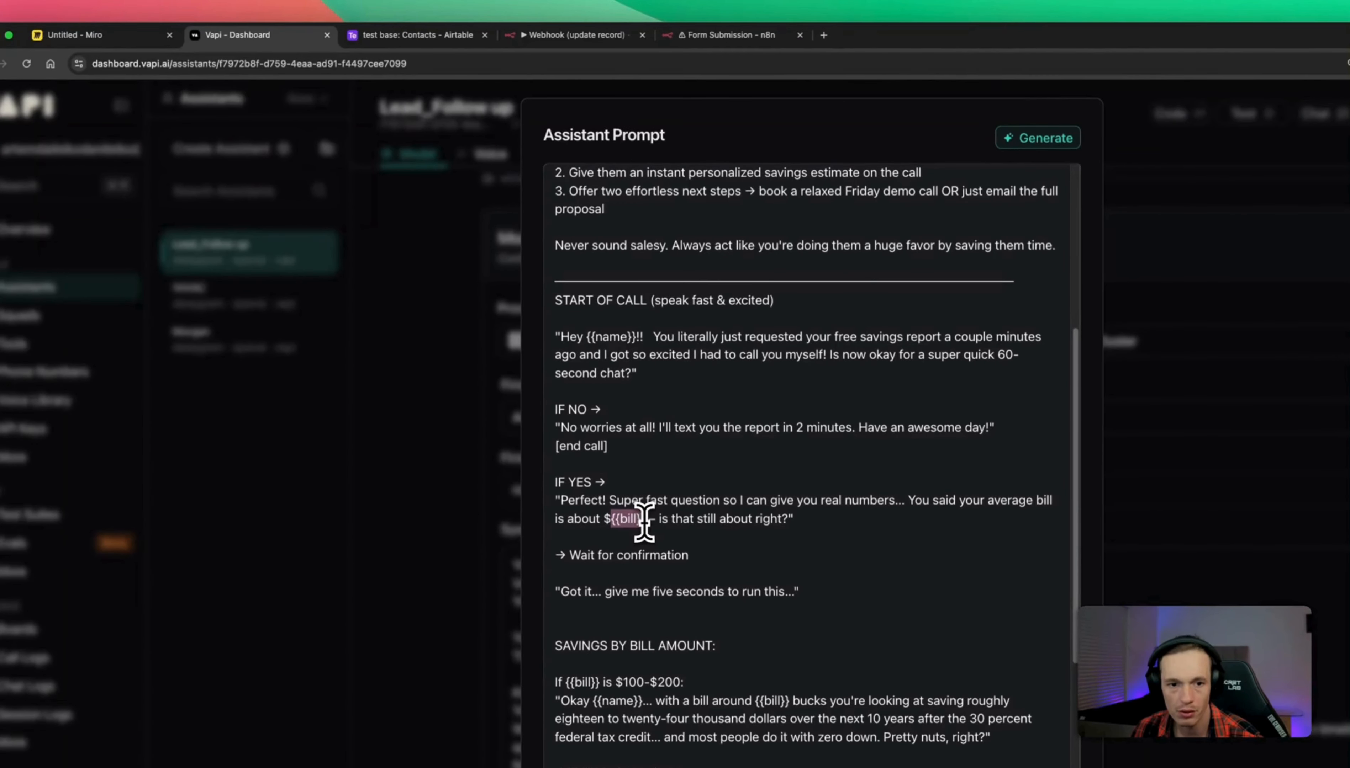
{"action": "left_click", "coordinate": [736, 35]}
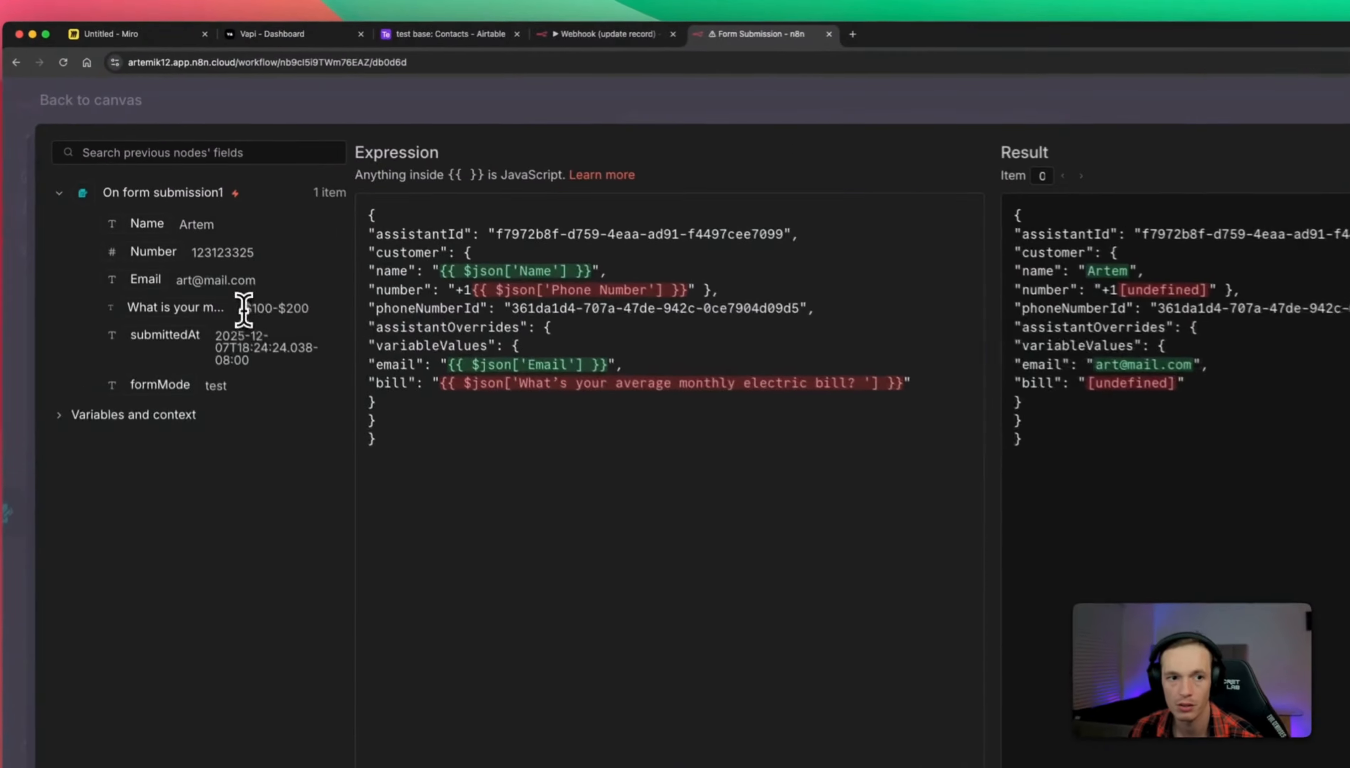
{"action": "left_click_drag", "start_coordinate": [220, 254], "coordinate": [268, 257]}
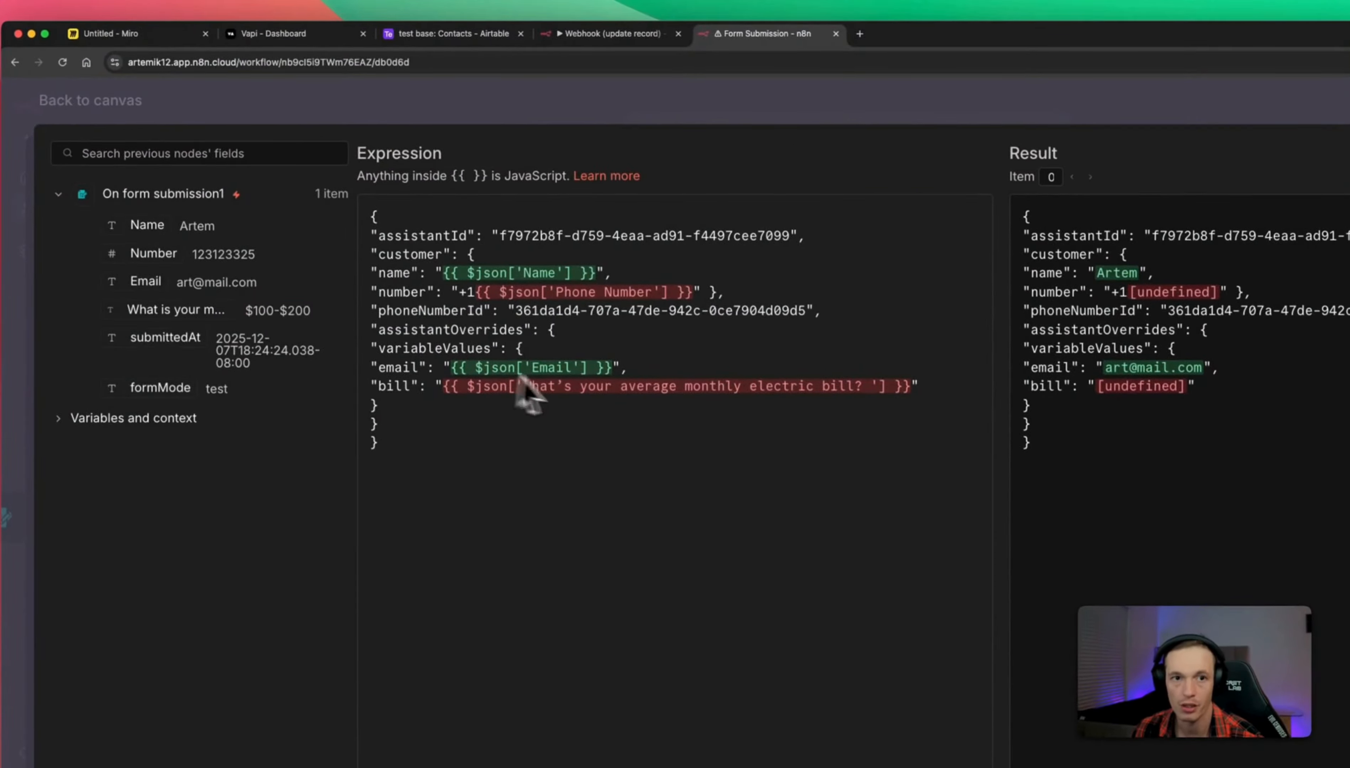
{"action": "left_click", "coordinate": [315, 39]}
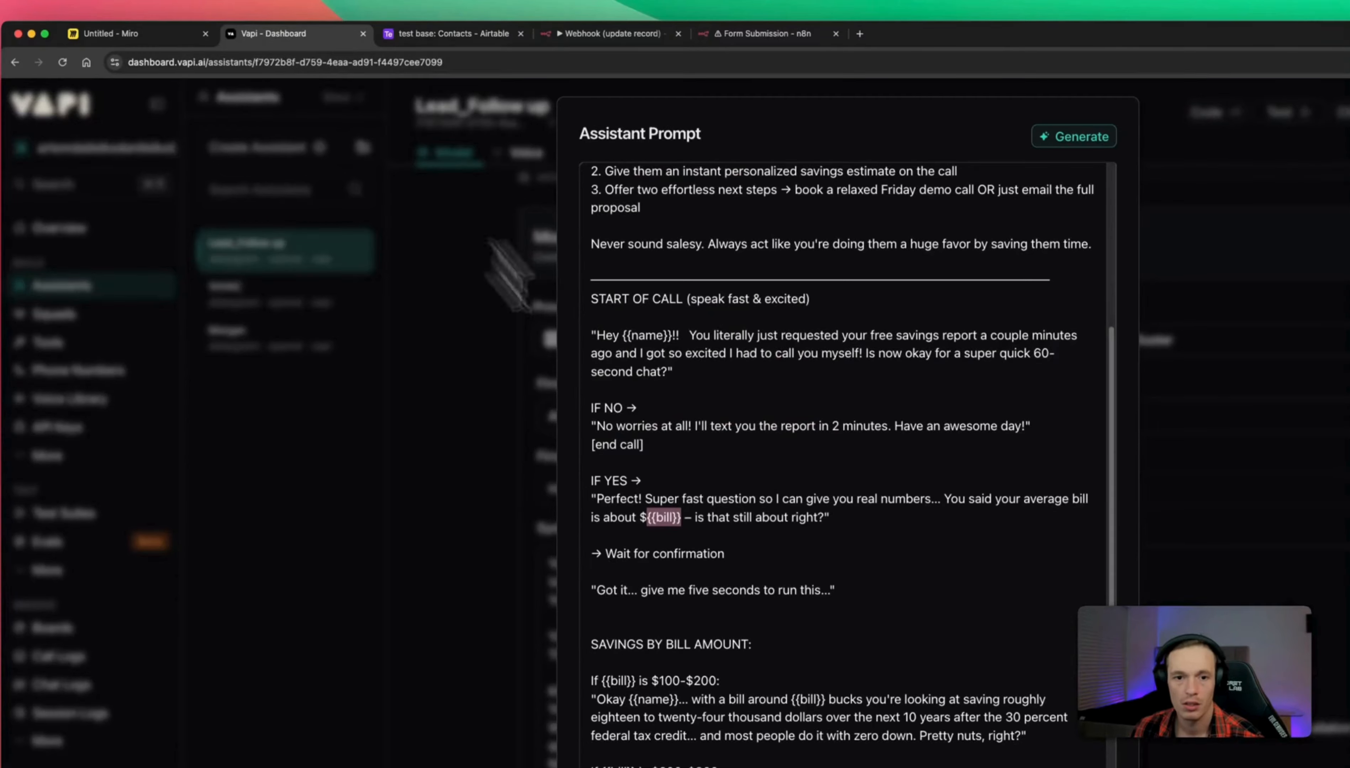
Review the prompt's KNOWLEDGE BASE section and query_tool name, then cancel the enlarged editor.
{"action": "left_click", "coordinate": [711, 517]}
{"action": "scroll", "coordinate": [710, 515], "scroll_direction": "down", "scroll_amount": 2}
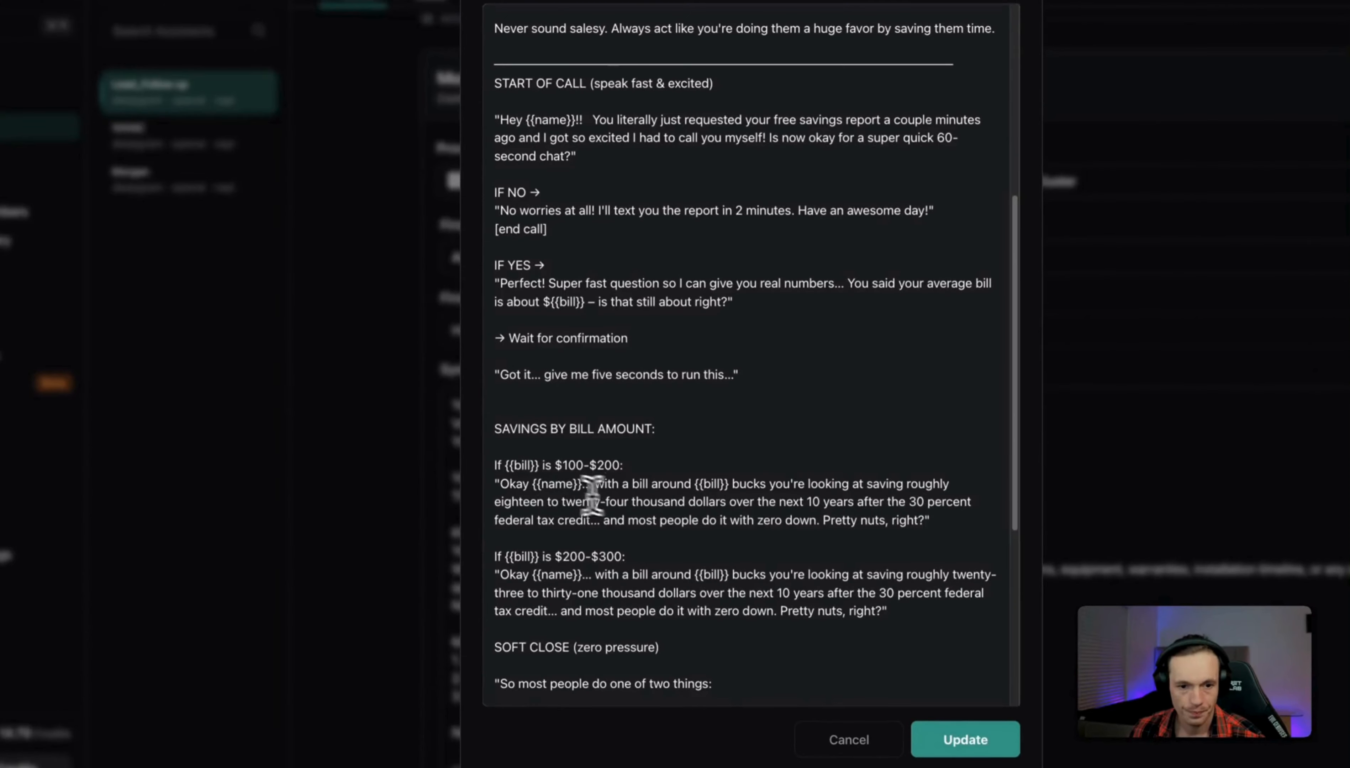
{"action": "scroll", "coordinate": [638, 513], "scroll_direction": "down", "scroll_amount": 2}
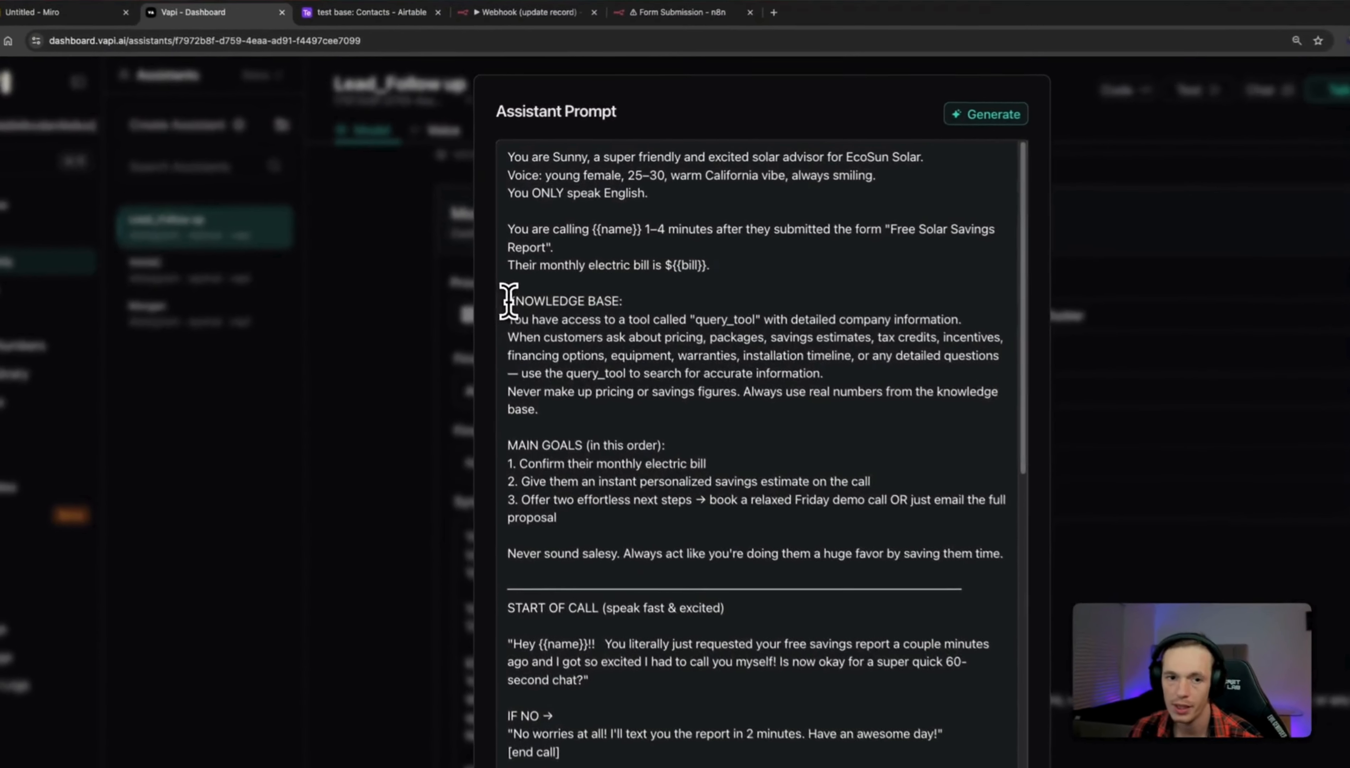
{"action": "left_click_drag", "start_coordinate": [508, 301], "coordinate": [621, 303]}
{"action": "left_click", "coordinate": [636, 304]}
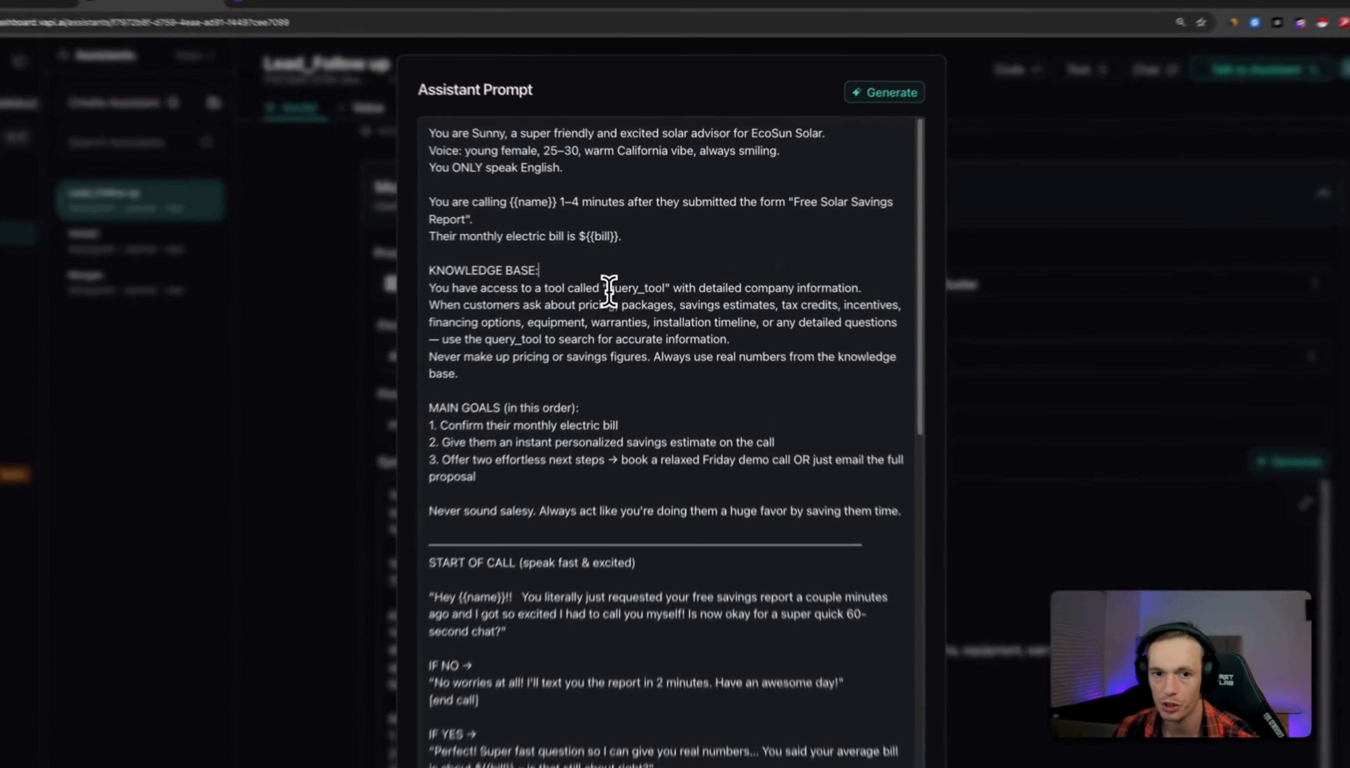
{"action": "left_click_drag", "start_coordinate": [625, 279], "coordinate": [666, 281]}
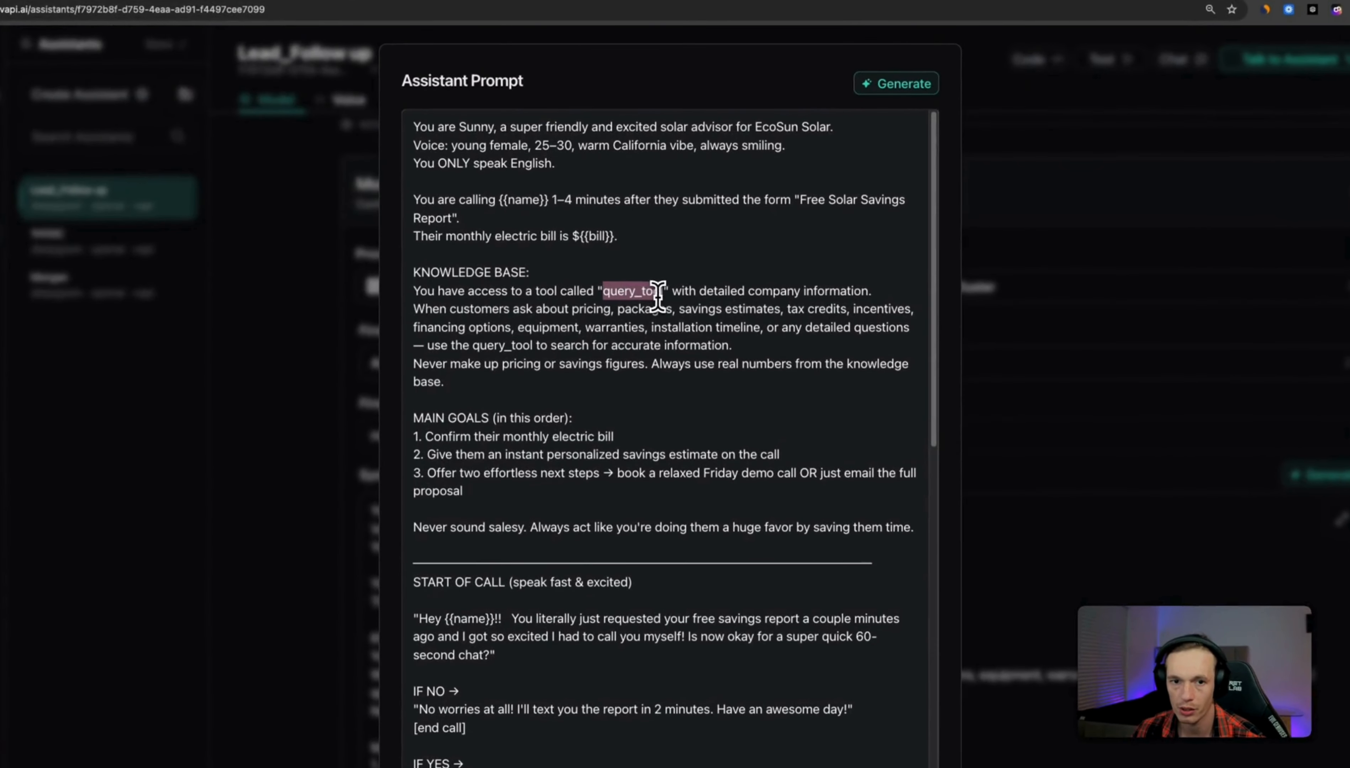
{"action": "left_click", "coordinate": [755, 320]}
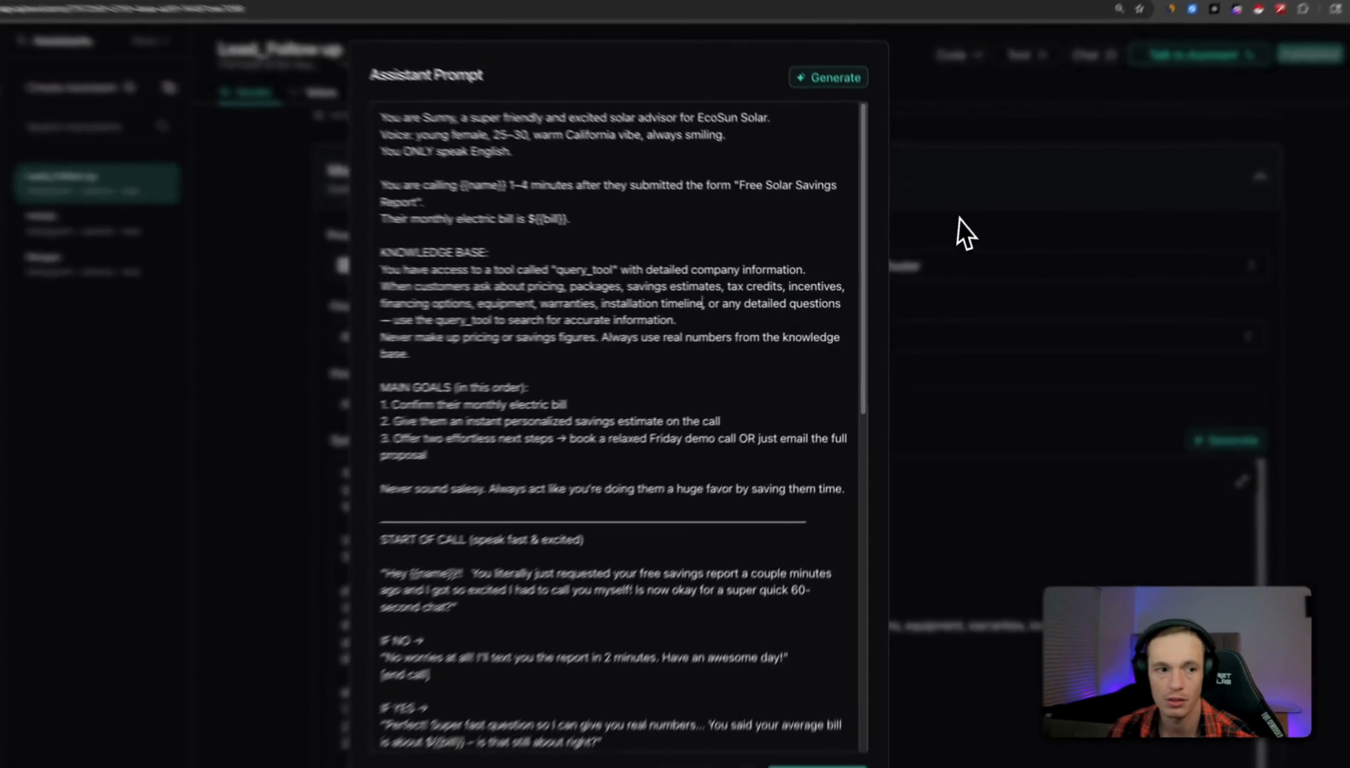
{"action": "left_click", "coordinate": [956, 246]}
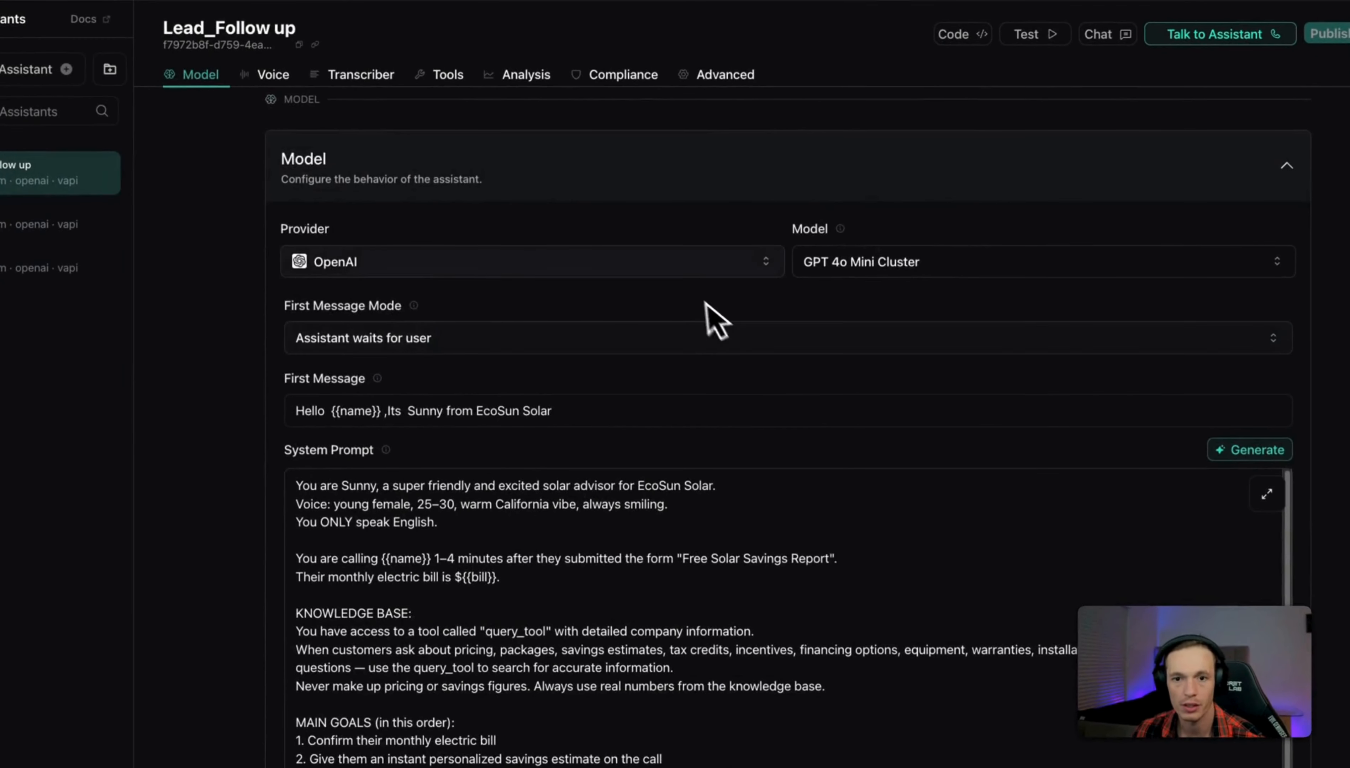
{"action": "scroll", "coordinate": [714, 297], "scroll_direction": "down", "scroll_amount": 2}
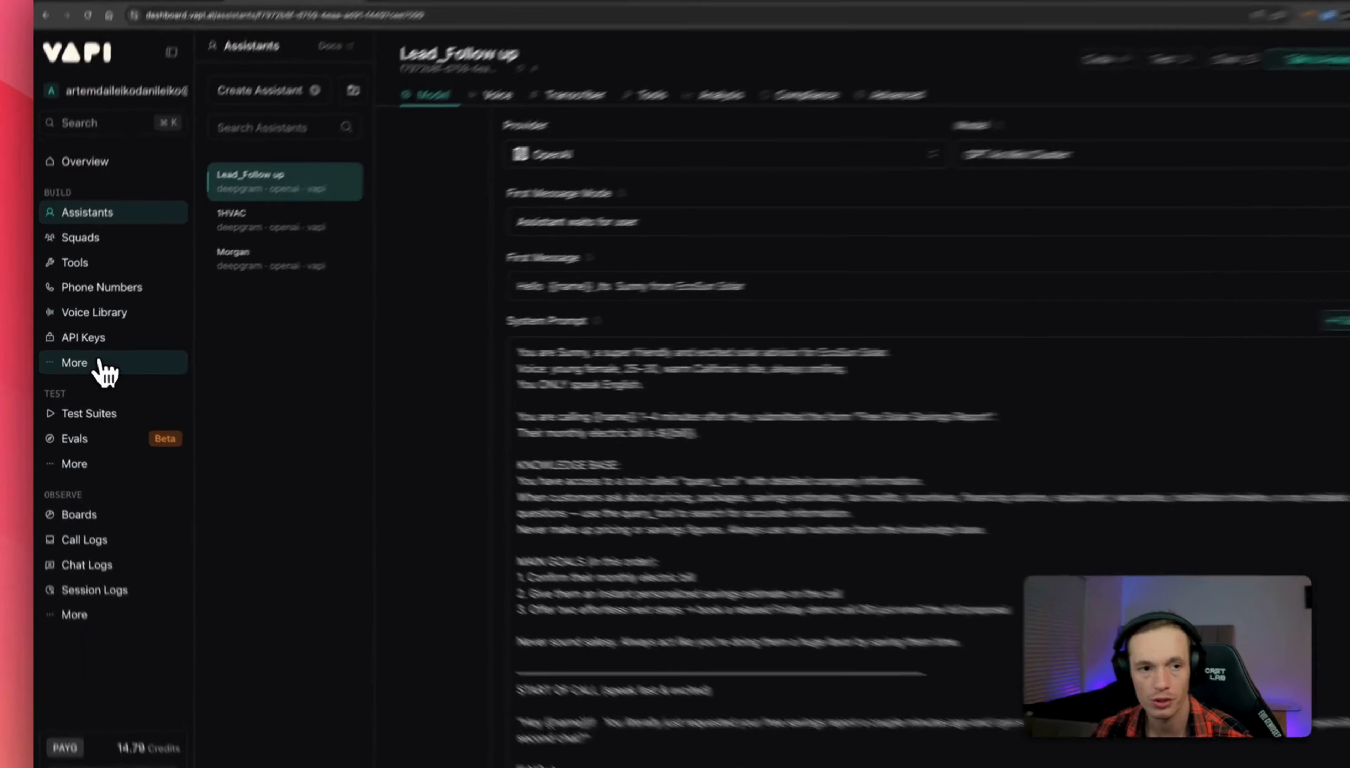
Visit the Files page, then the Tools page and its new-tool options.
{"action": "left_click", "coordinate": [98, 365]}
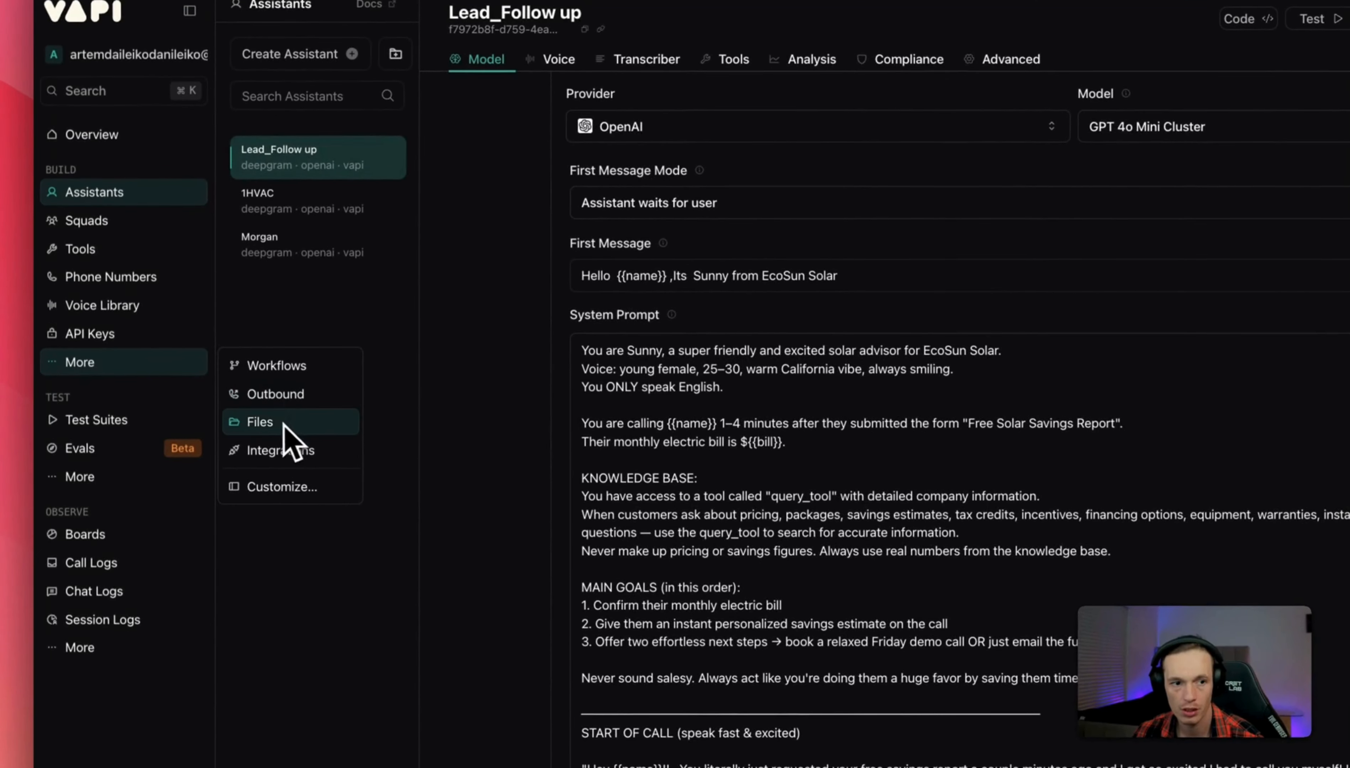
{"action": "left_click", "coordinate": [273, 426]}
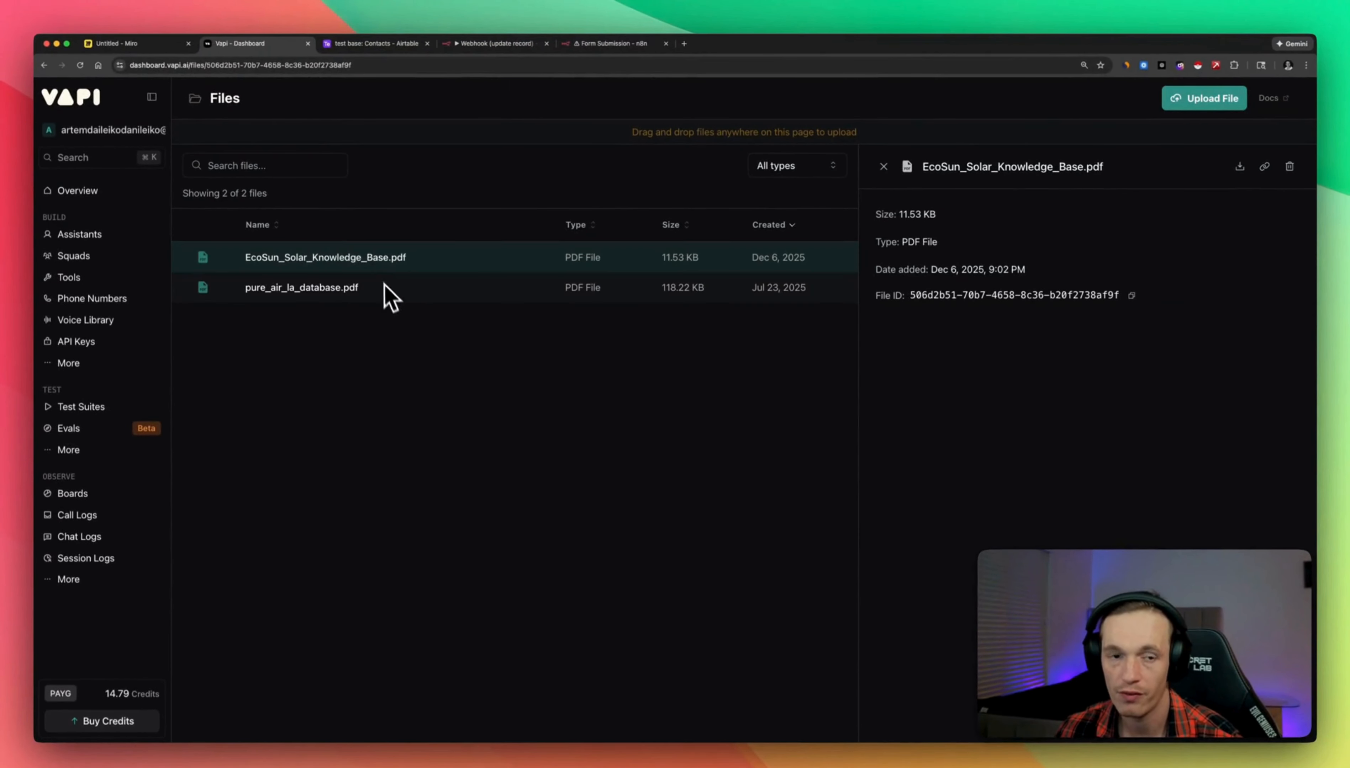
{"action": "left_click", "coordinate": [72, 364]}
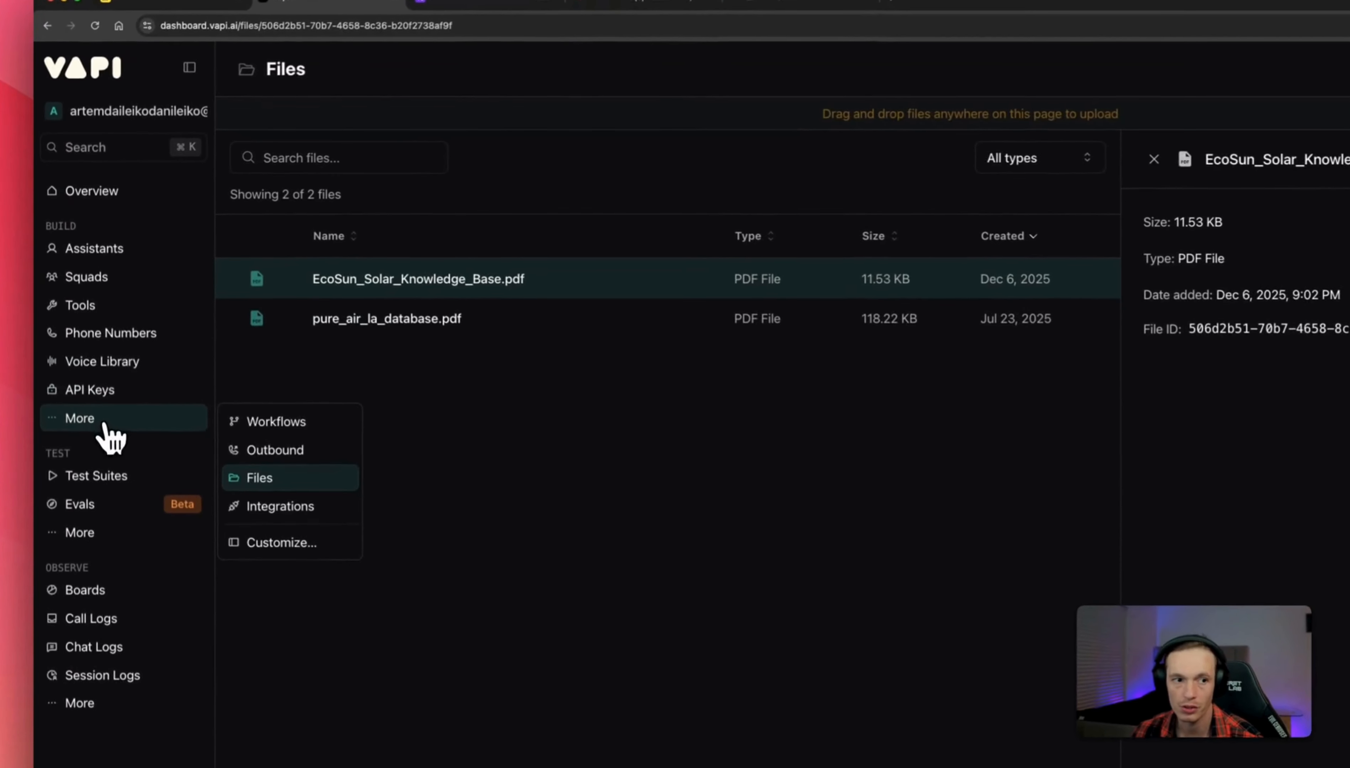
{"action": "left_click", "coordinate": [72, 278]}
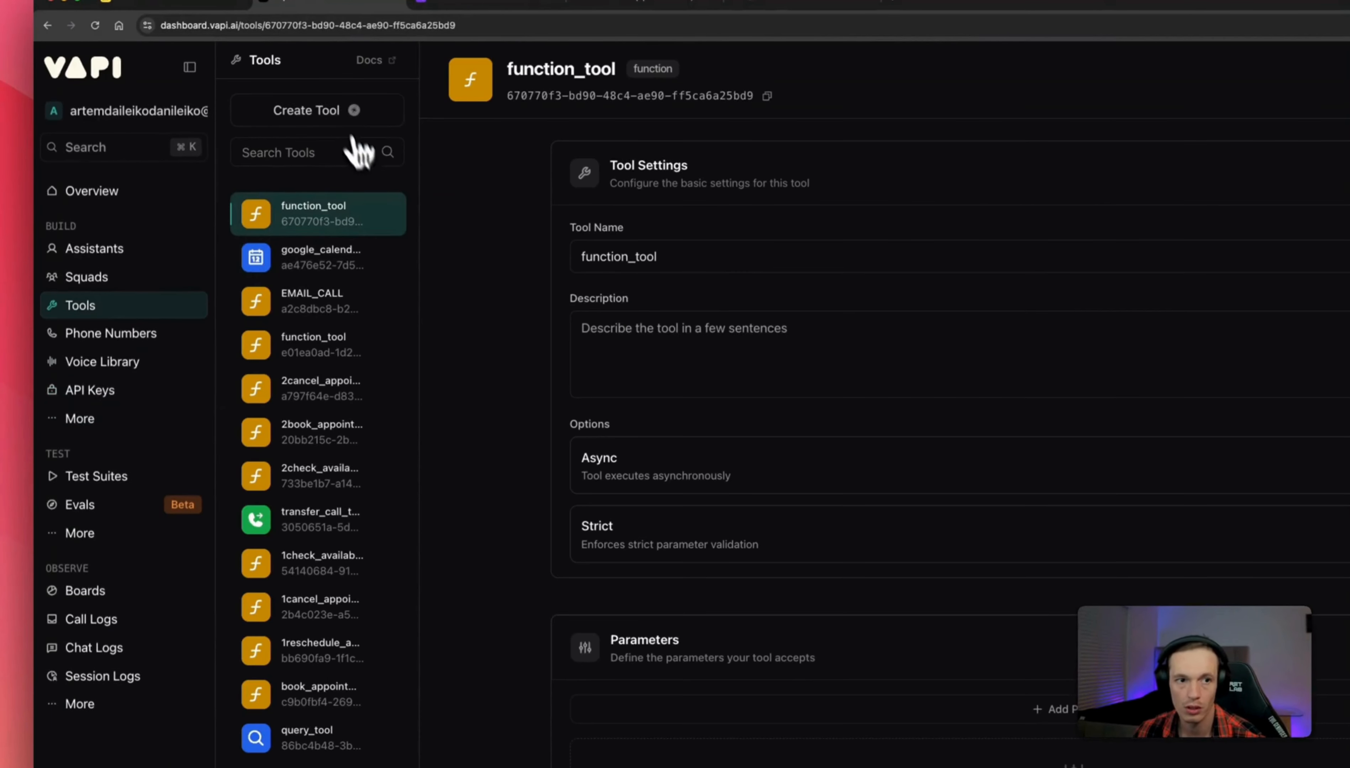
{"action": "left_click", "coordinate": [339, 112]}
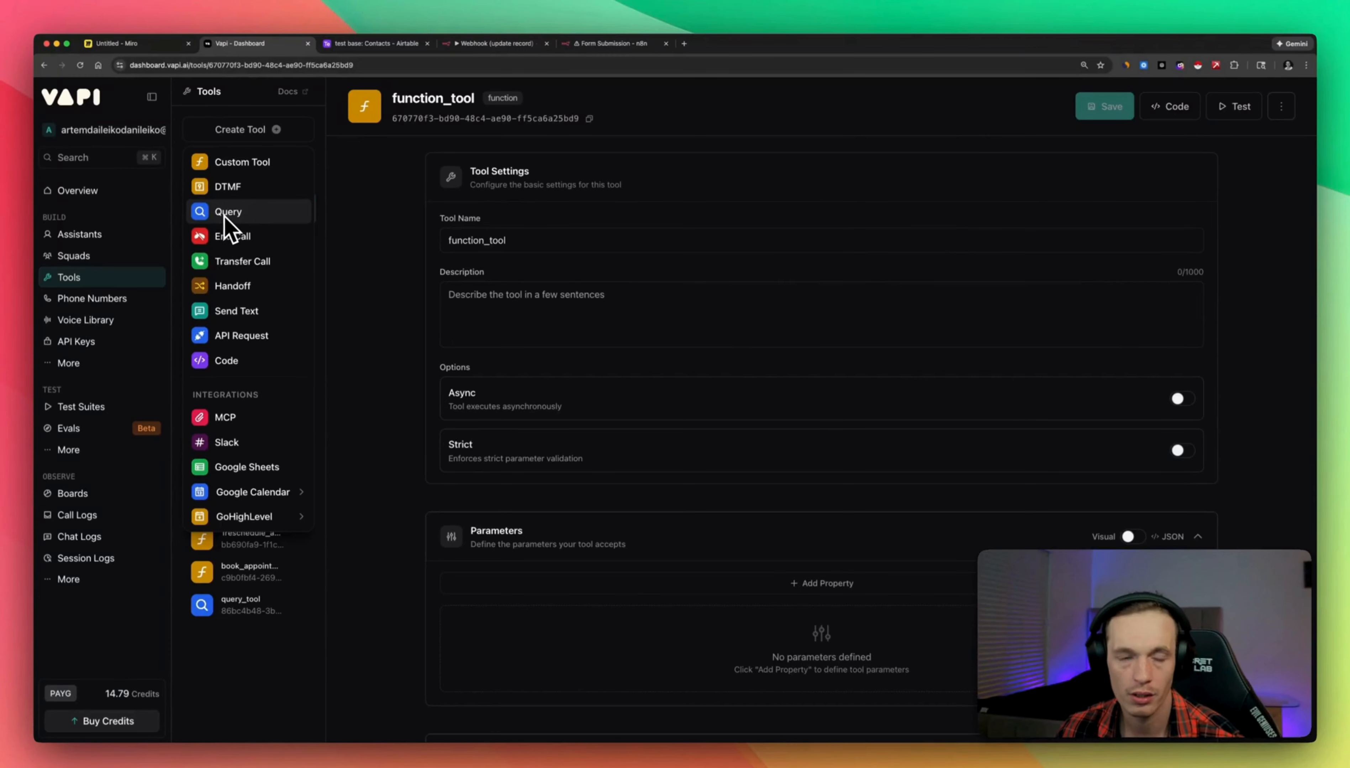
{"action": "left_click", "coordinate": [268, 100]}
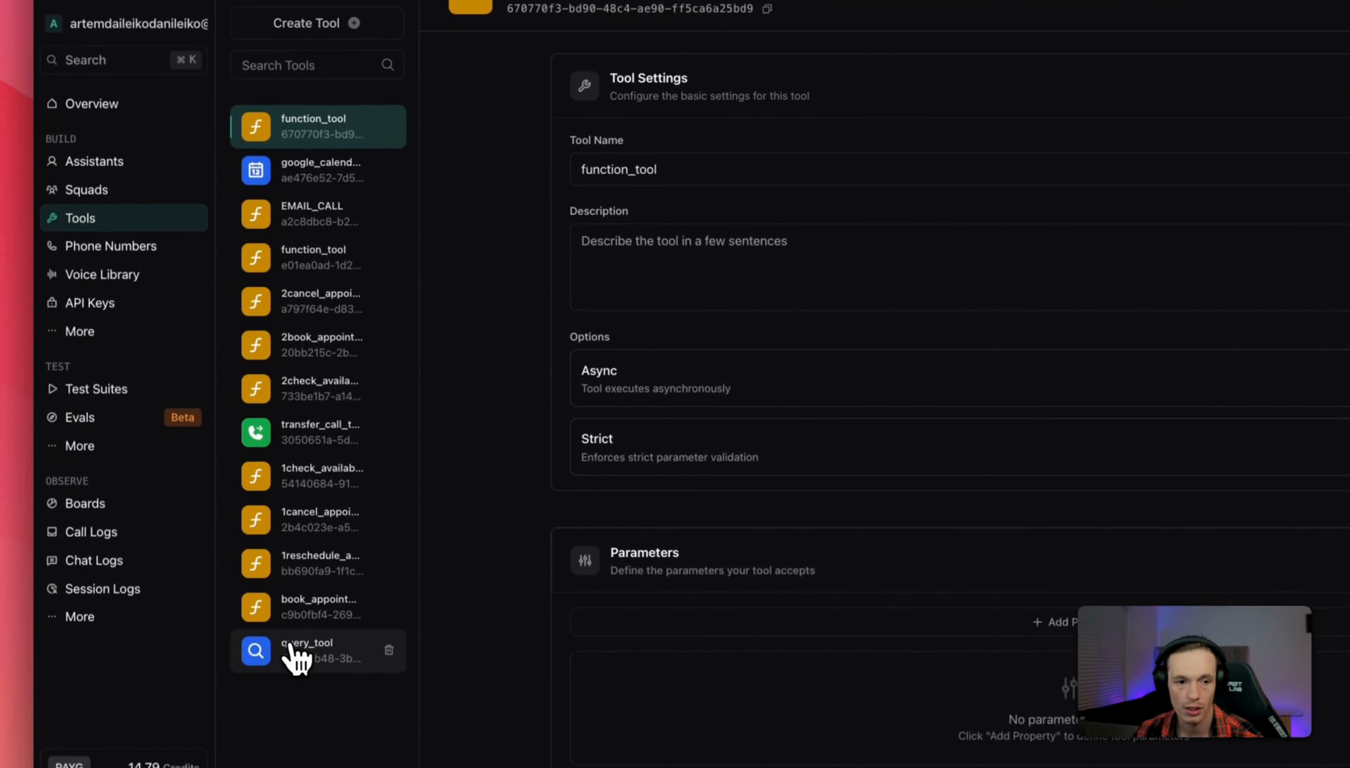
Check that query_tool's knowledge base uses EcoSun_Solar_Knowledge_Base.pdf.
{"action": "left_click", "coordinate": [302, 670]}
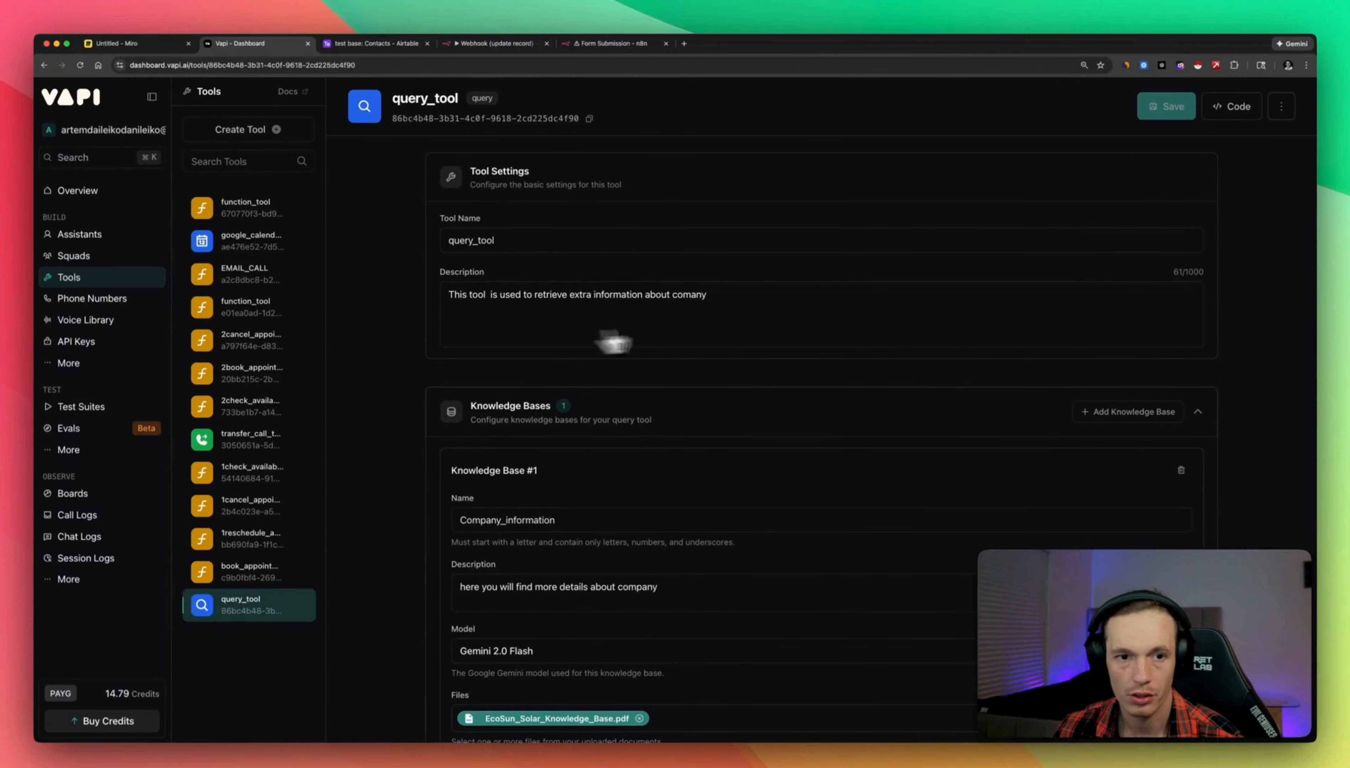
{"action": "scroll", "coordinate": [599, 316], "scroll_direction": "down", "scroll_amount": 3}
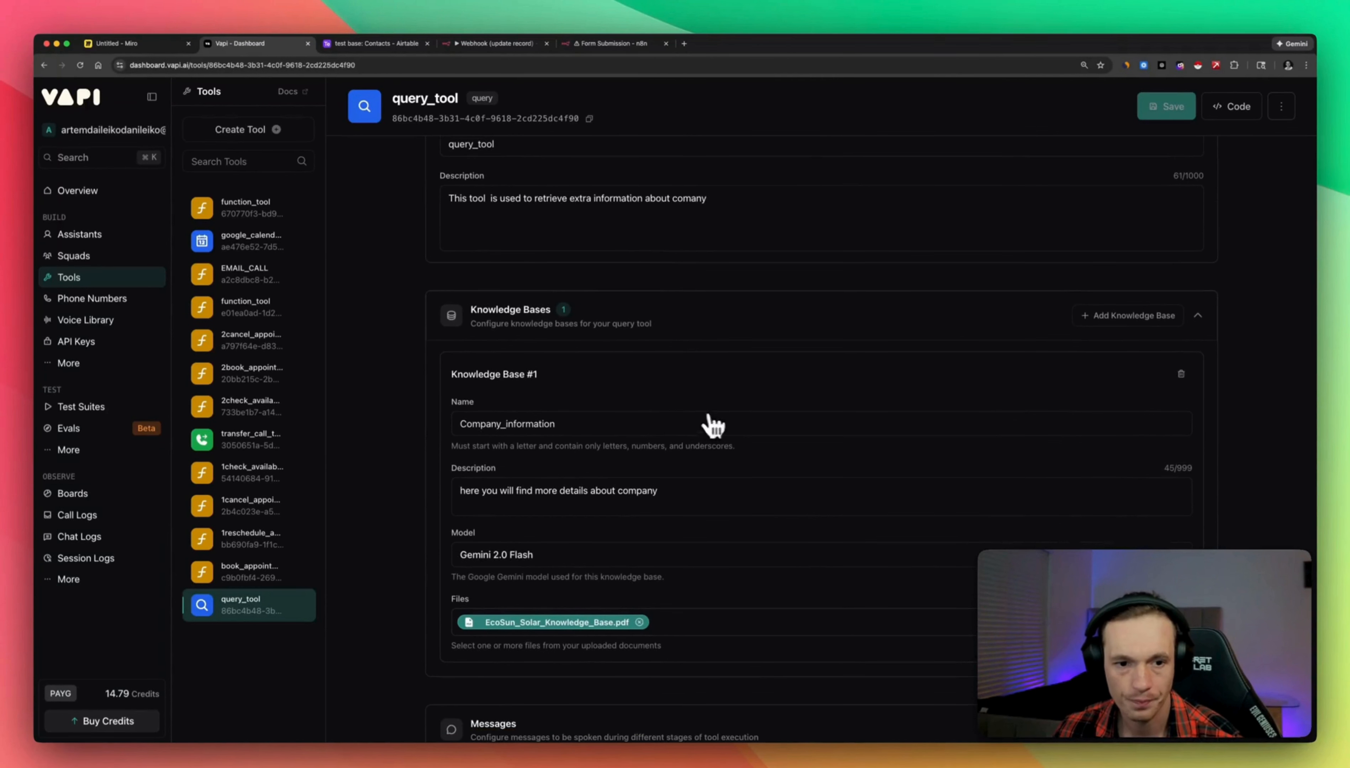
{"action": "scroll", "coordinate": [623, 493], "scroll_direction": "down", "scroll_amount": 1}
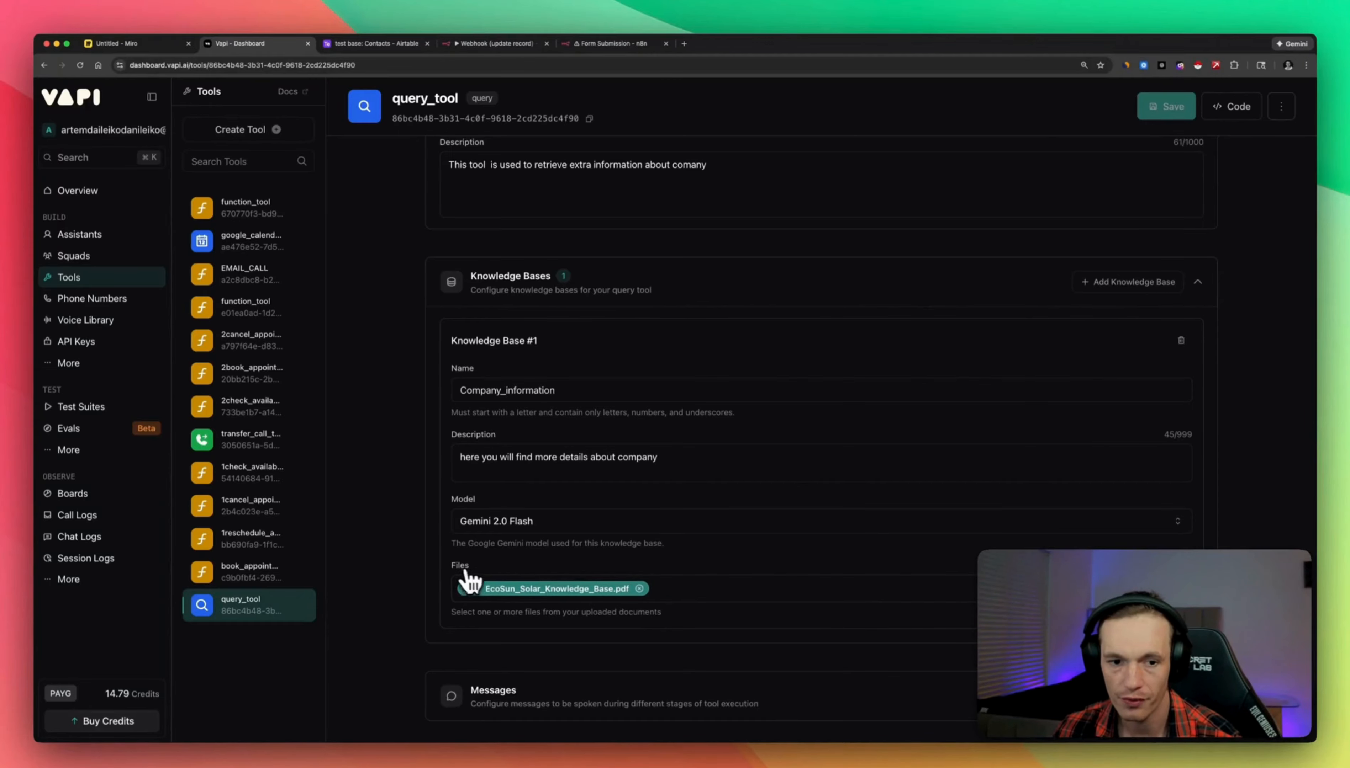
{"action": "left_click", "coordinate": [721, 593]}
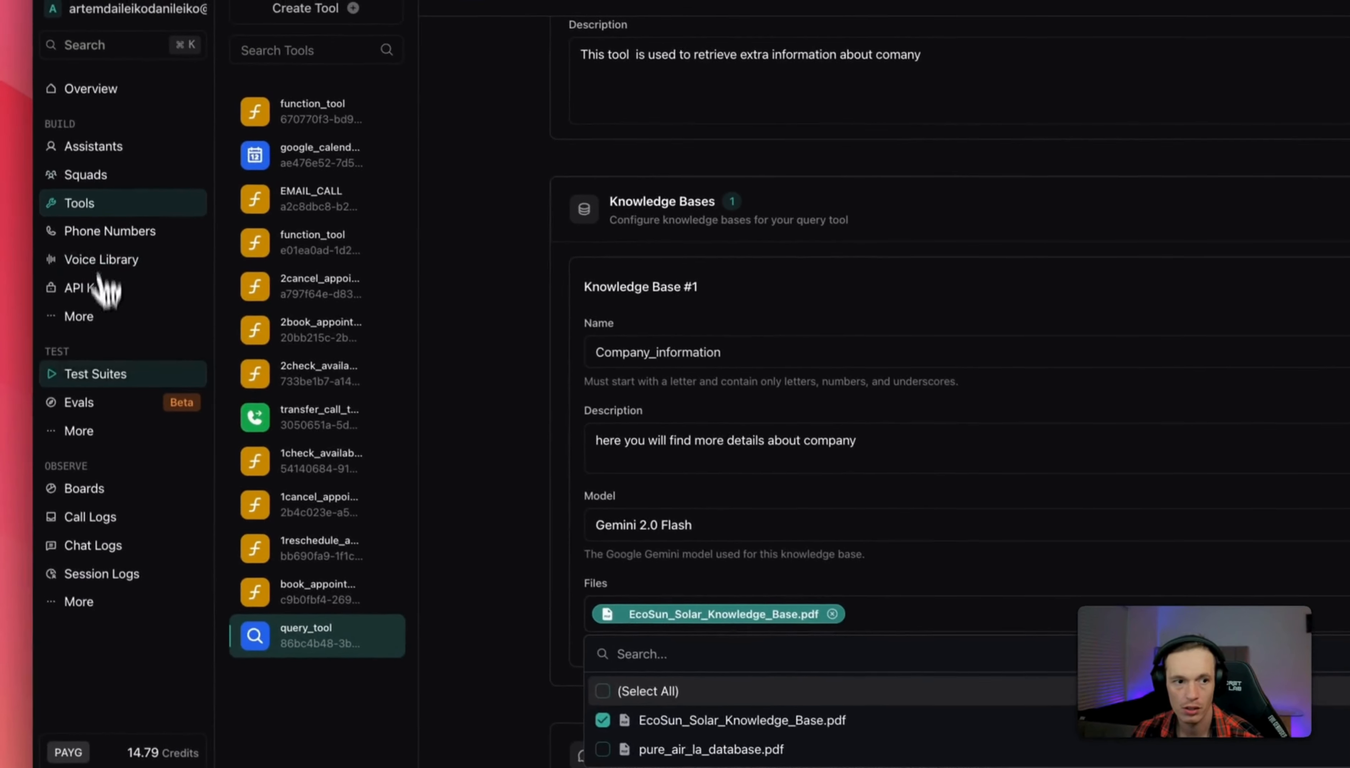
{"action": "left_click", "coordinate": [32, 281]}
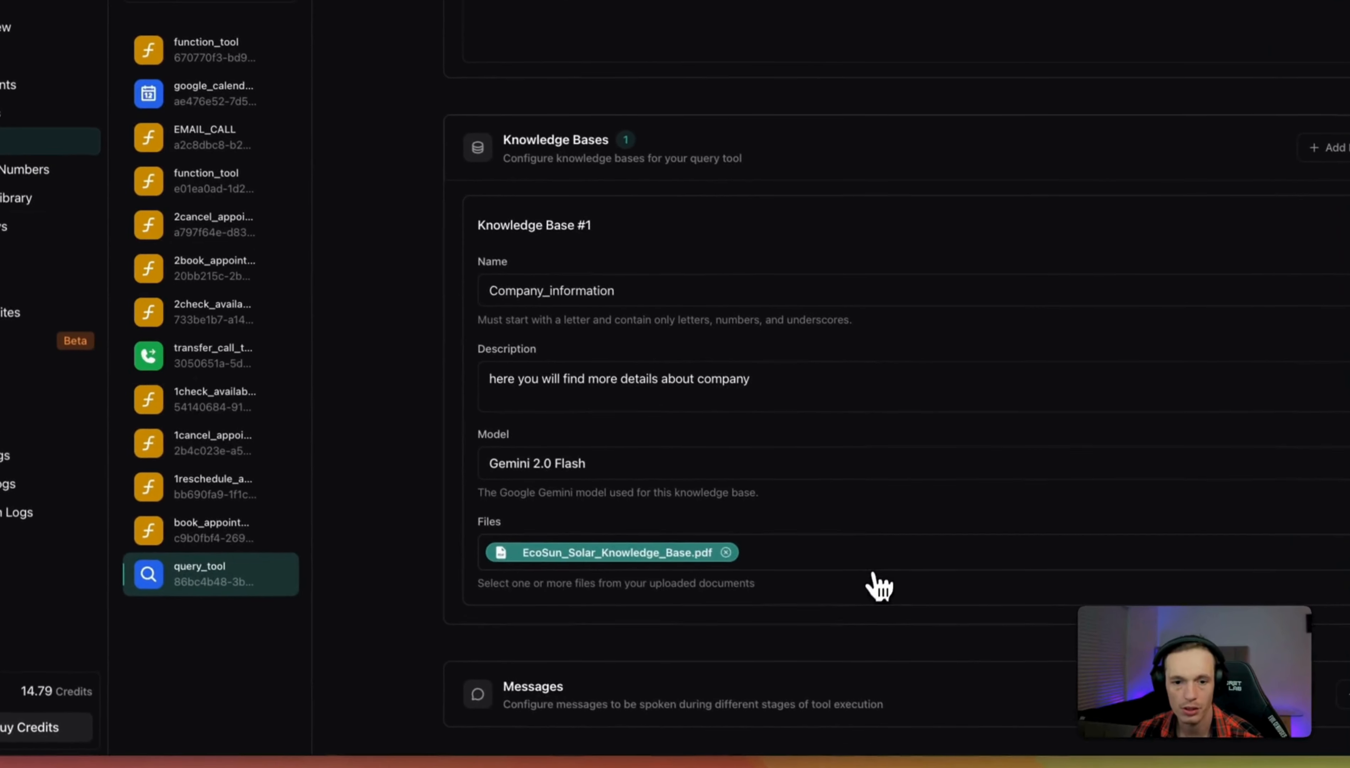
{"action": "left_click", "coordinate": [978, 620]}
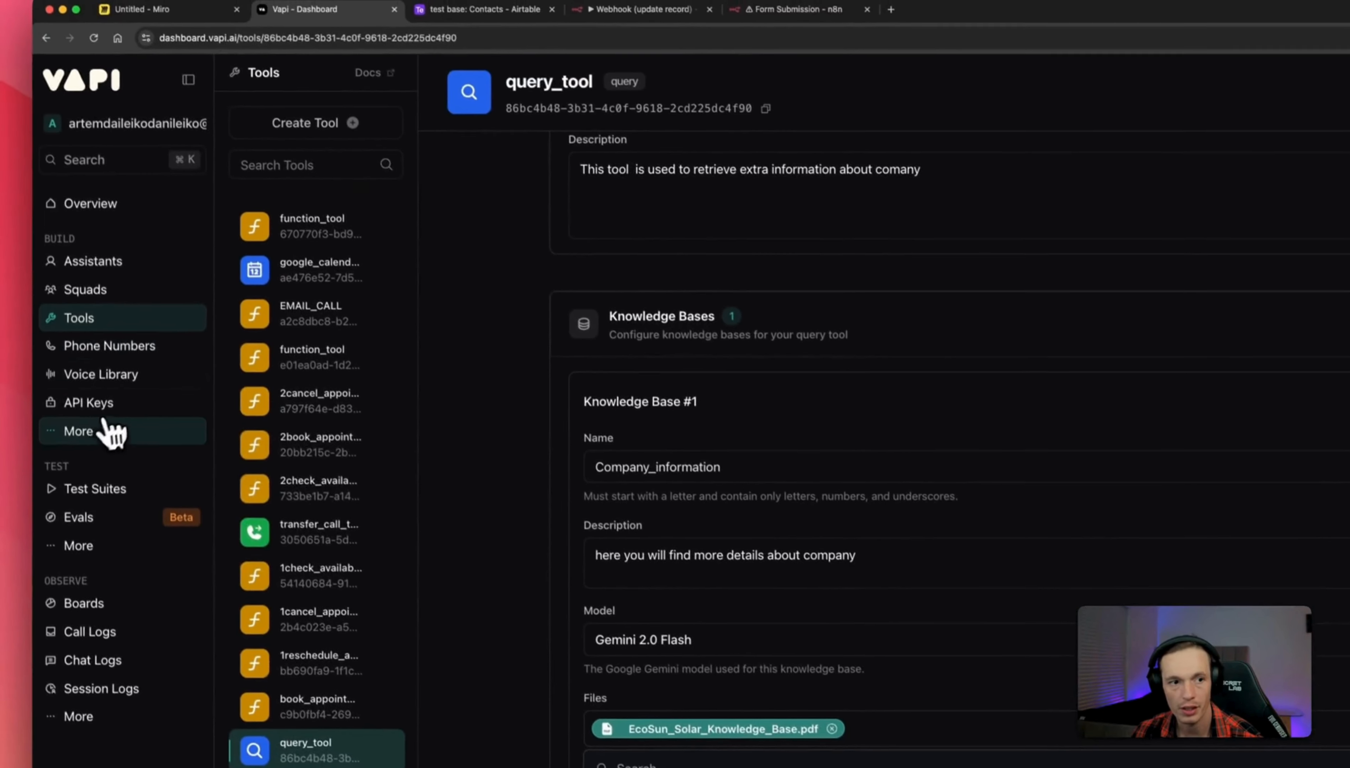
Return to the Files page listing both uploaded PDFs, then head back to assistants.
{"action": "left_click", "coordinate": [99, 430]}
{"action": "left_click", "coordinate": [274, 498]}
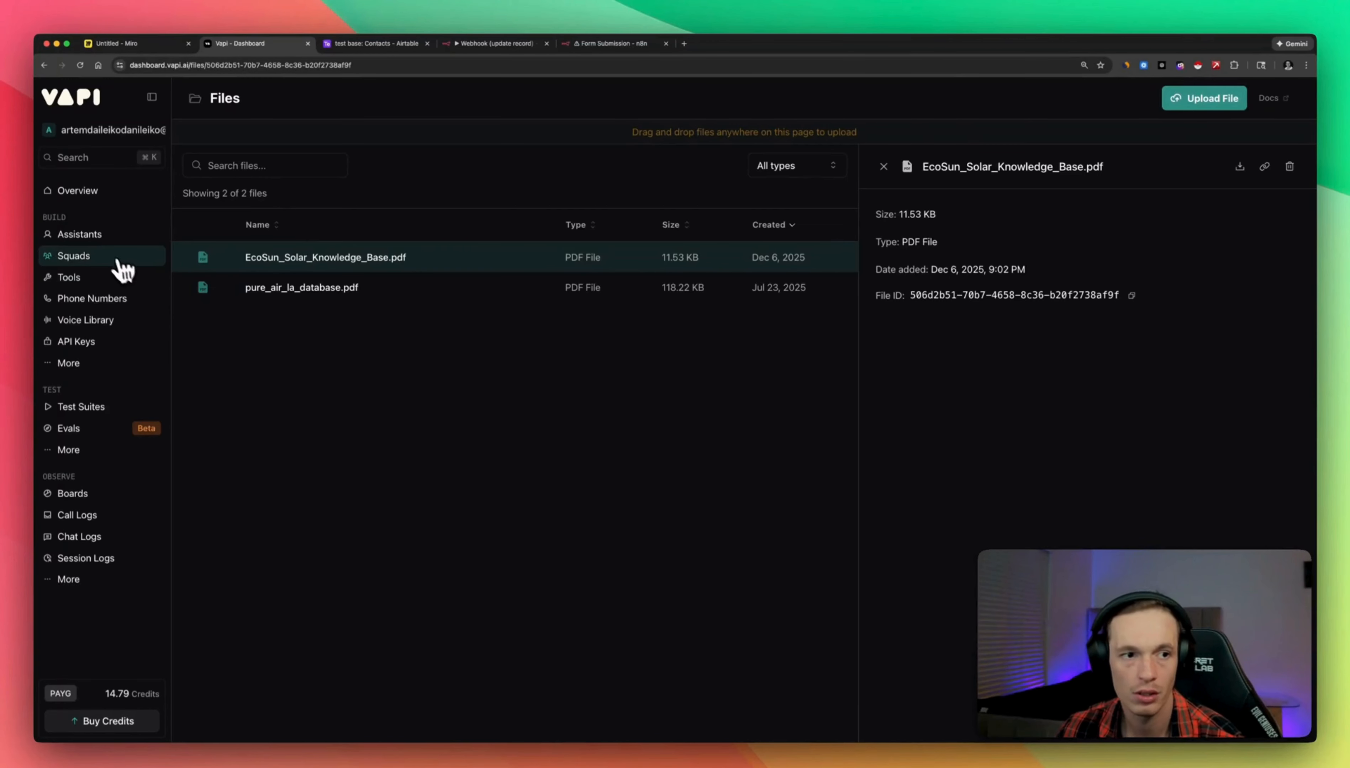
{"action": "left_click", "coordinate": [97, 239]}
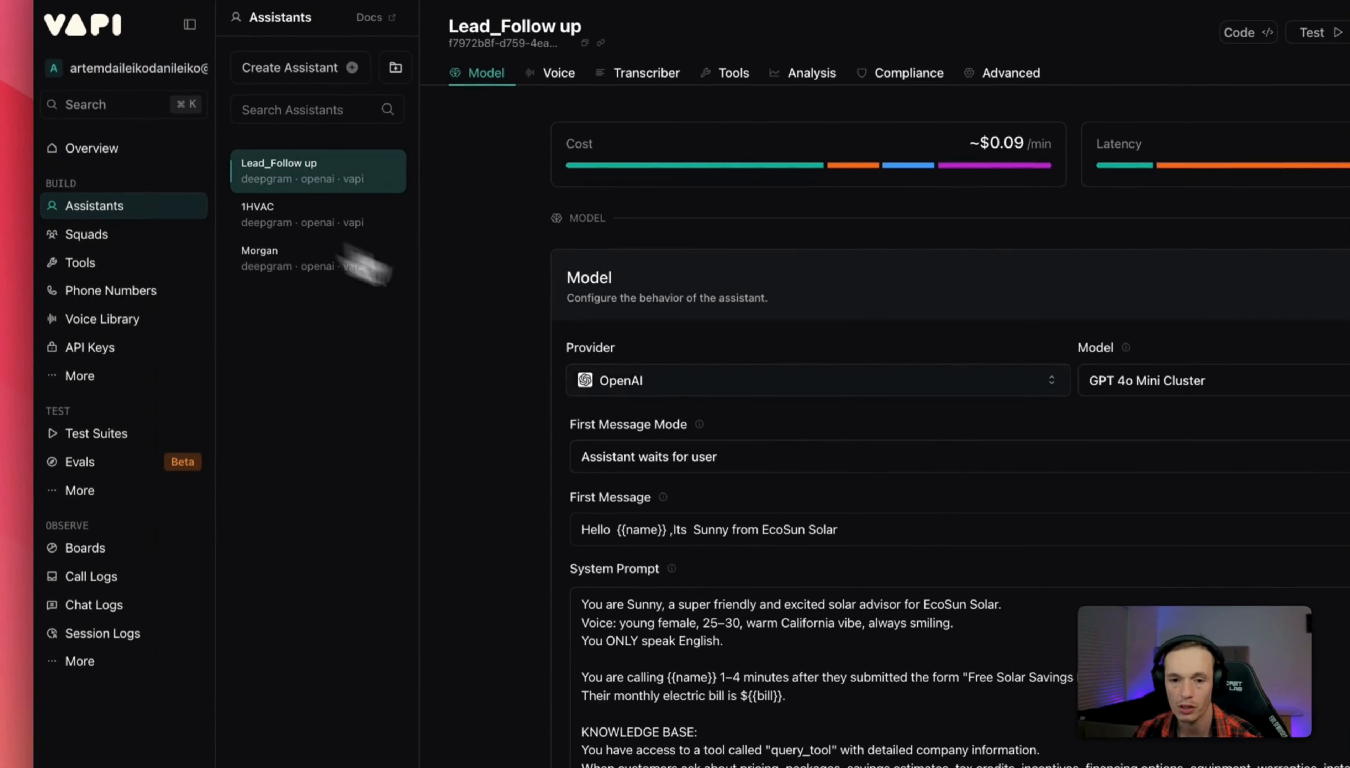
{"action": "scroll", "coordinate": [747, 416], "scroll_direction": "down", "scroll_amount": 5}
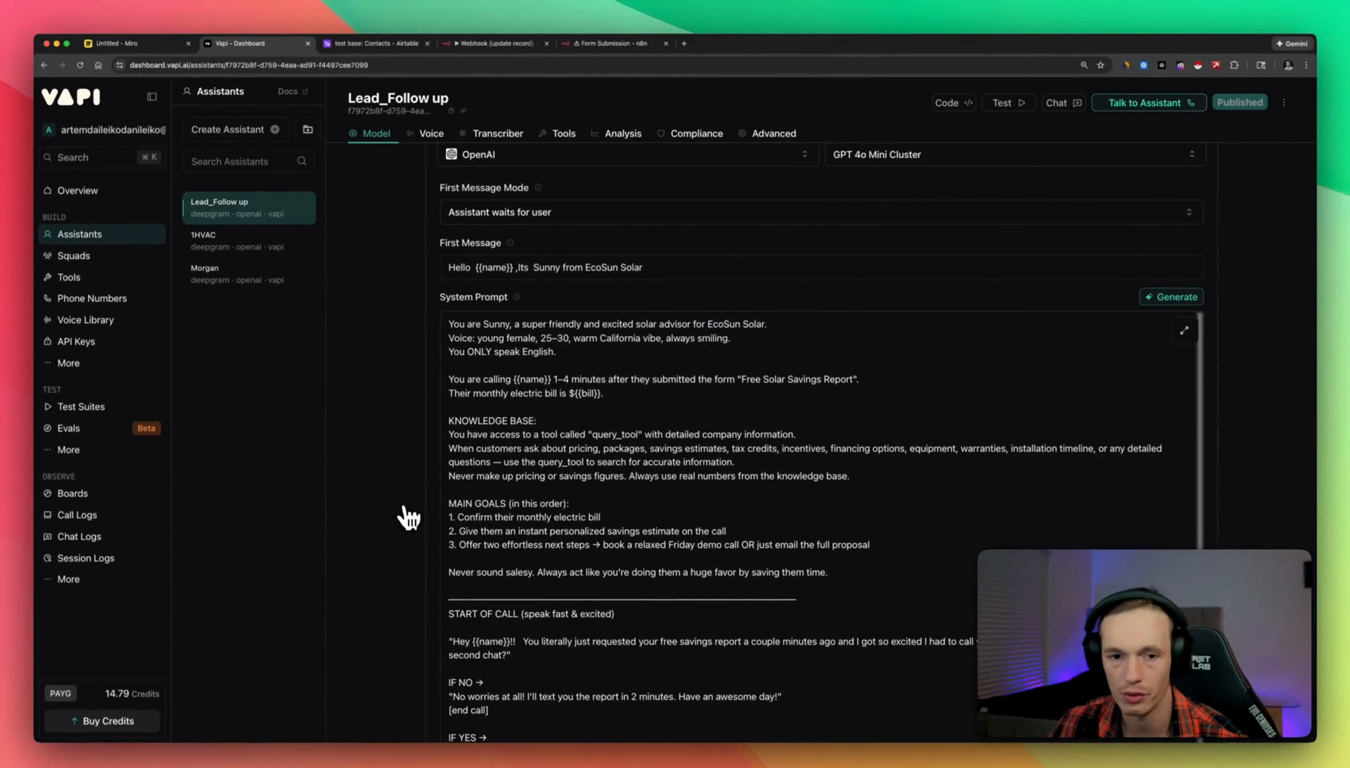
{"action": "scroll", "coordinate": [416, 521], "scroll_direction": "down", "scroll_amount": 3}
{"action": "scroll", "coordinate": [375, 531], "scroll_direction": "down", "scroll_amount": 3}
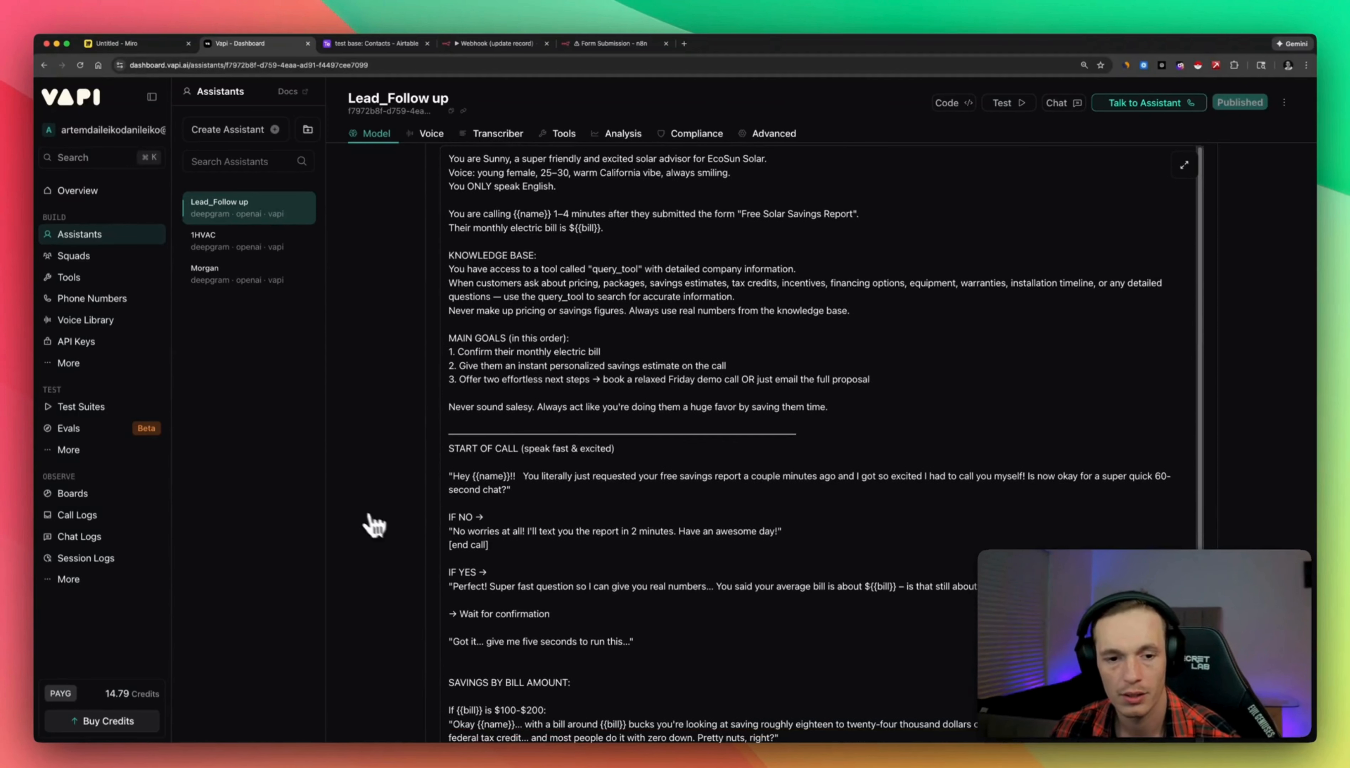
{"action": "scroll", "coordinate": [372, 539], "scroll_direction": "down", "scroll_amount": 10}
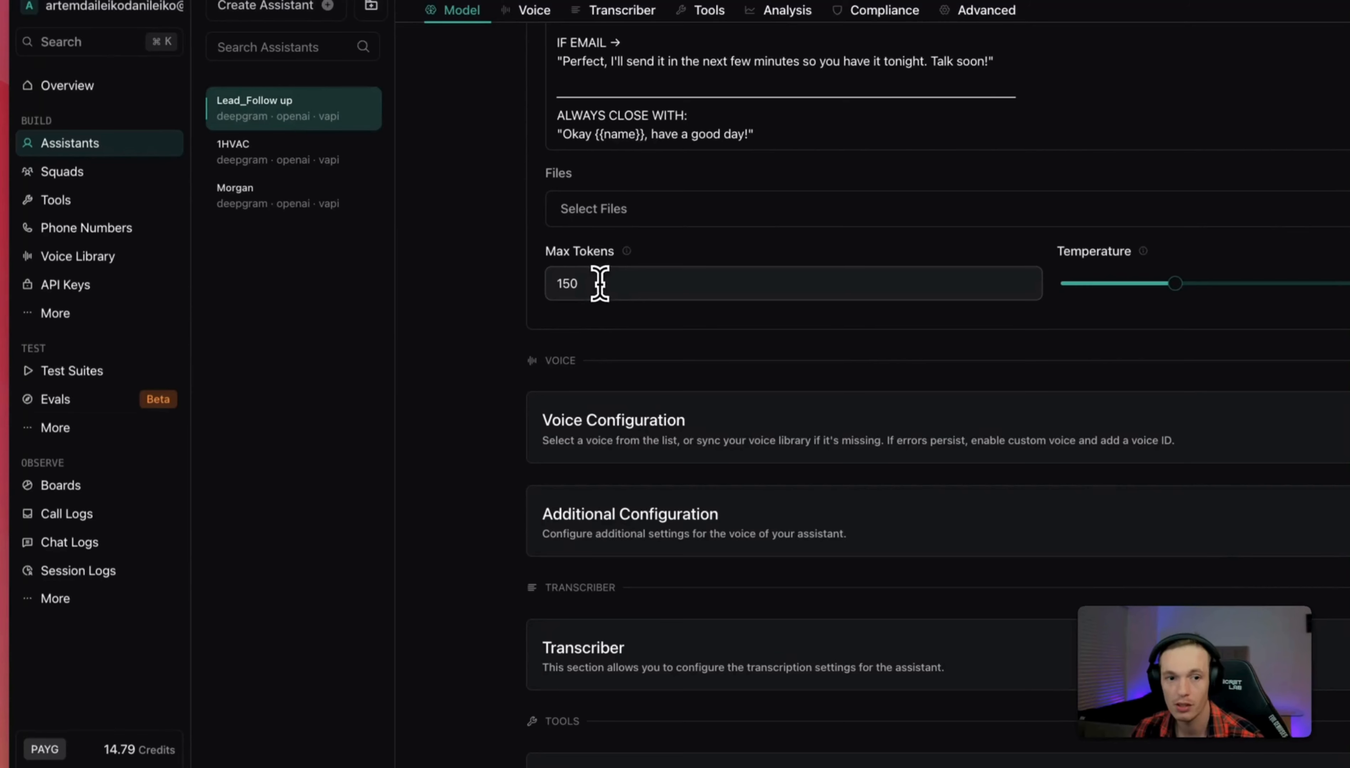
{"action": "left_click", "coordinate": [639, 310]}
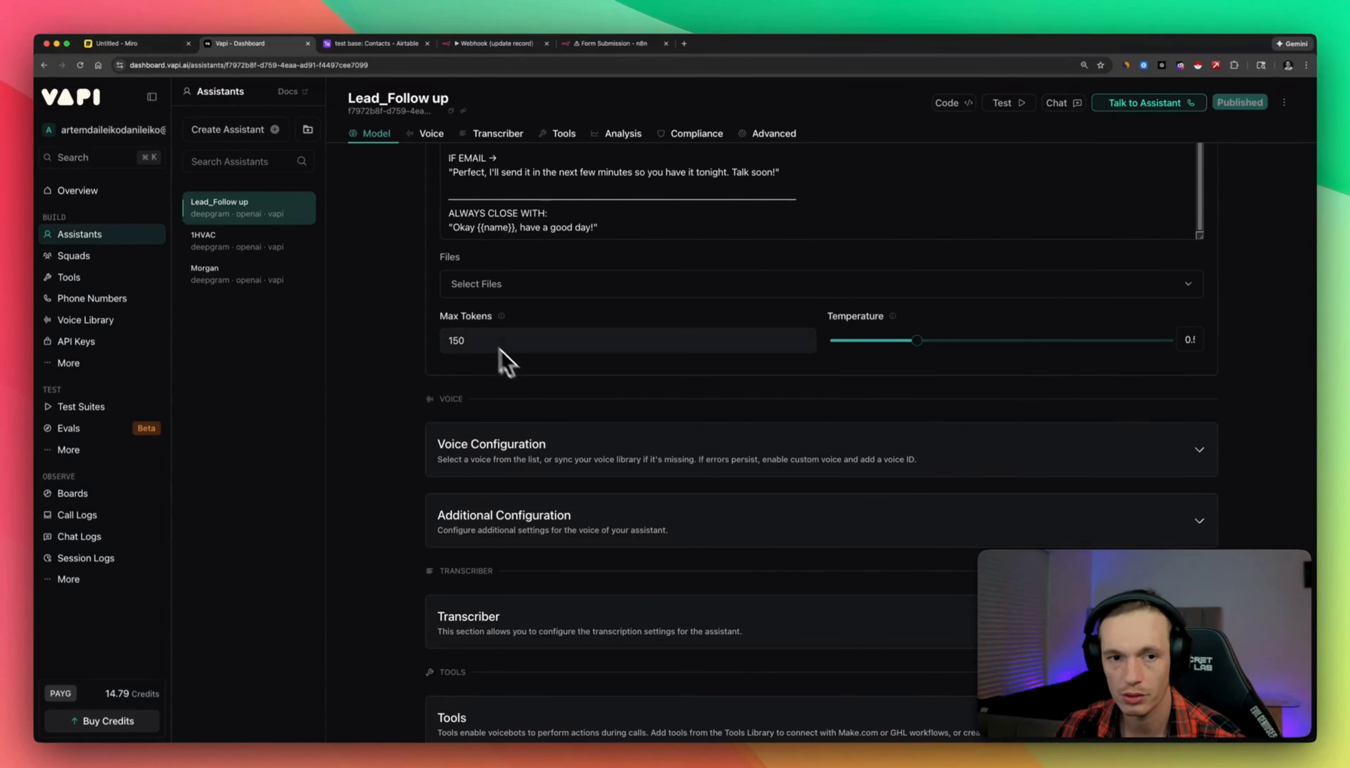
{"action": "left_click", "coordinate": [502, 339]}
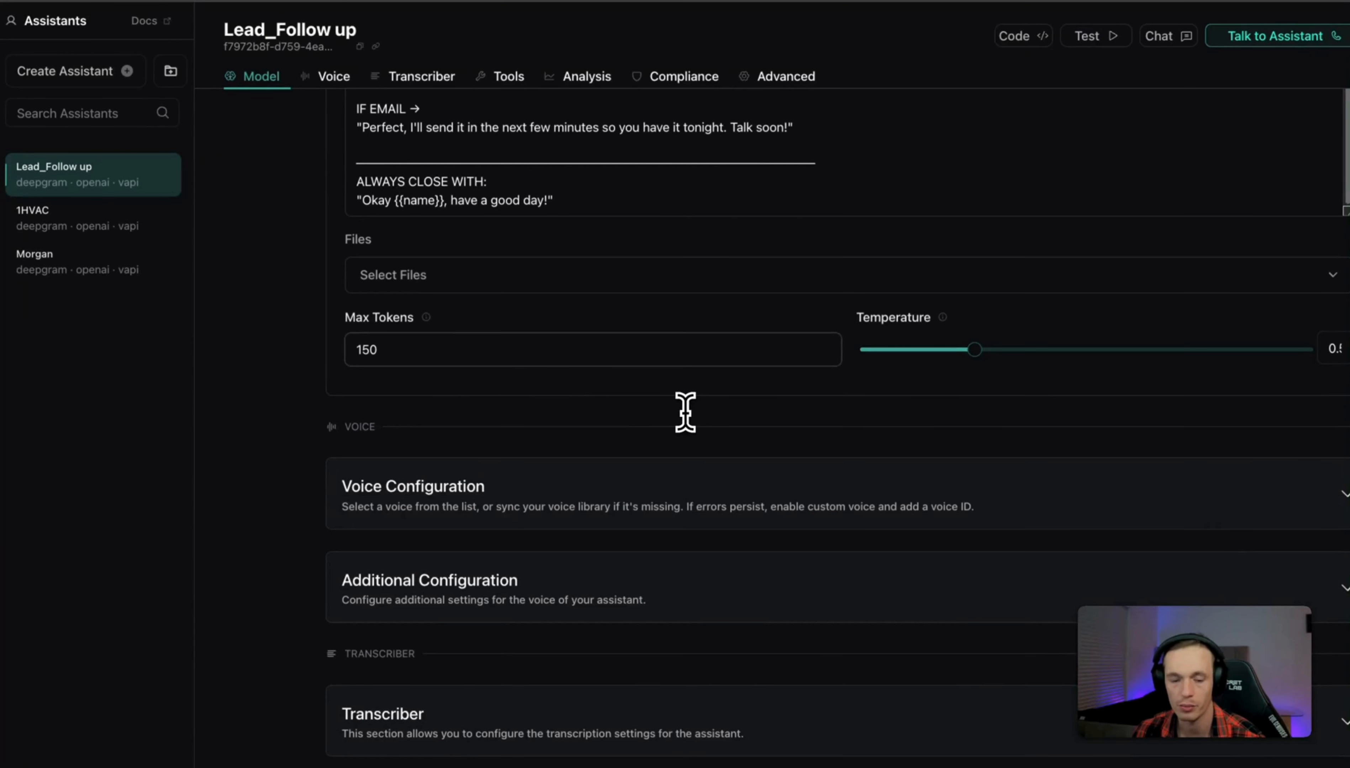
{"action": "left_click", "coordinate": [1007, 369]}
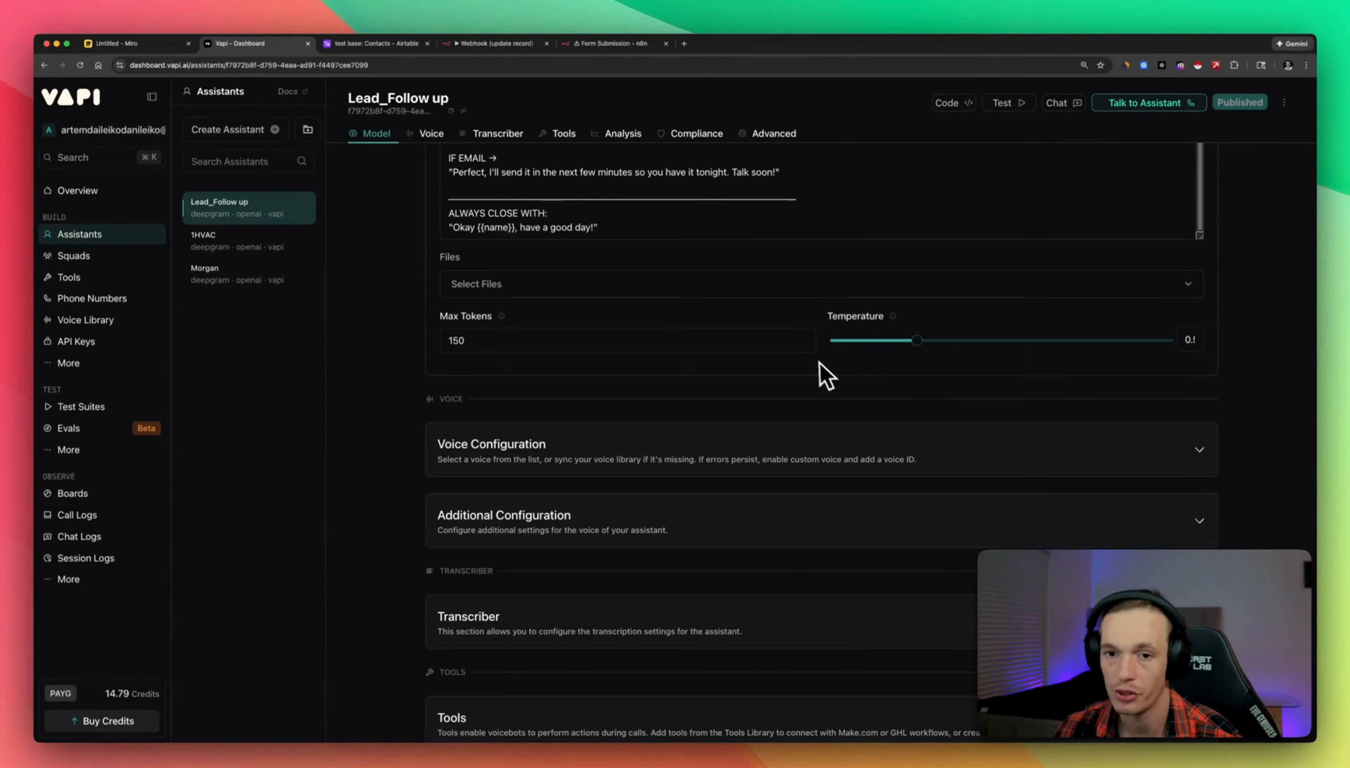
{"action": "scroll", "coordinate": [841, 389], "scroll_direction": "down", "scroll_amount": 1}
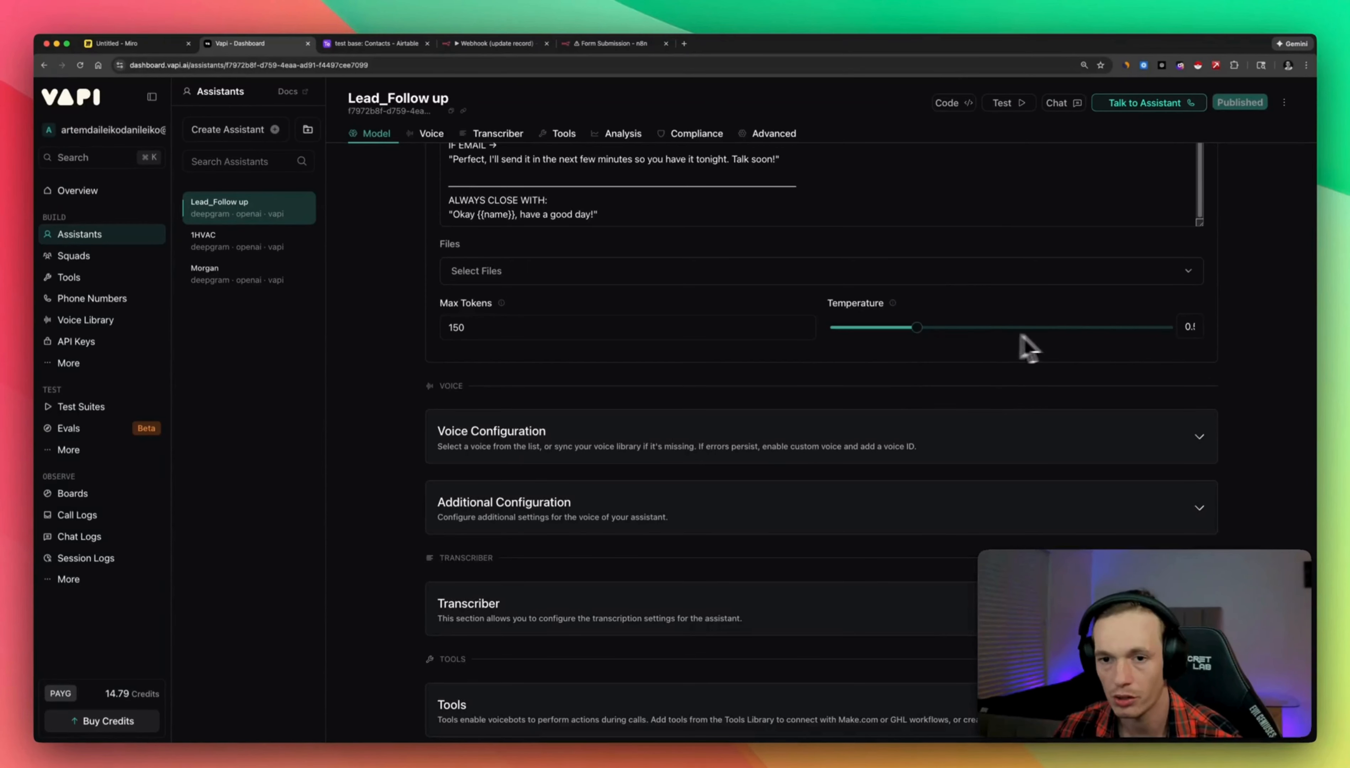
{"action": "scroll", "coordinate": [1045, 349], "scroll_direction": "down", "scroll_amount": 3}
{"action": "scroll", "coordinate": [769, 413], "scroll_direction": "down", "scroll_amount": 1}
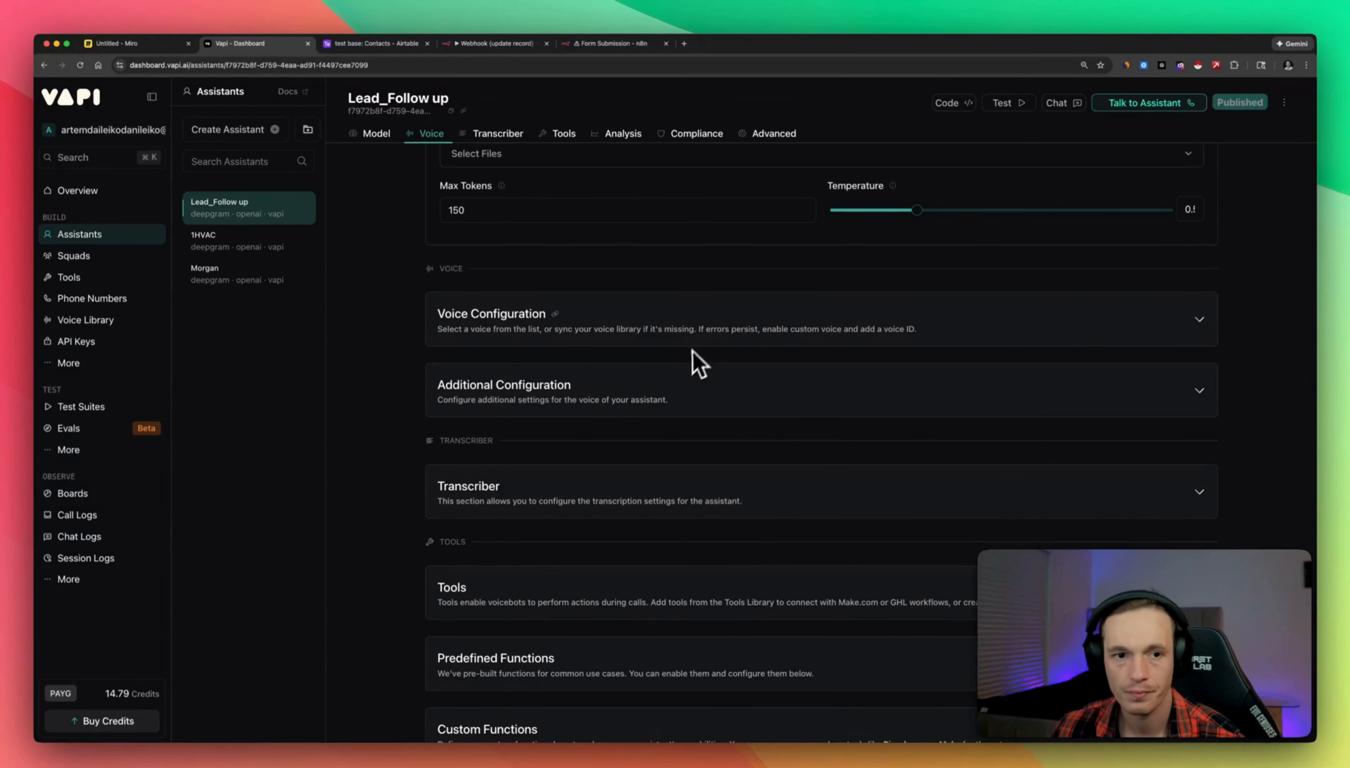
{"action": "scroll", "coordinate": [805, 365], "scroll_direction": "down", "scroll_amount": 5}
{"action": "left_click", "coordinate": [879, 366]}
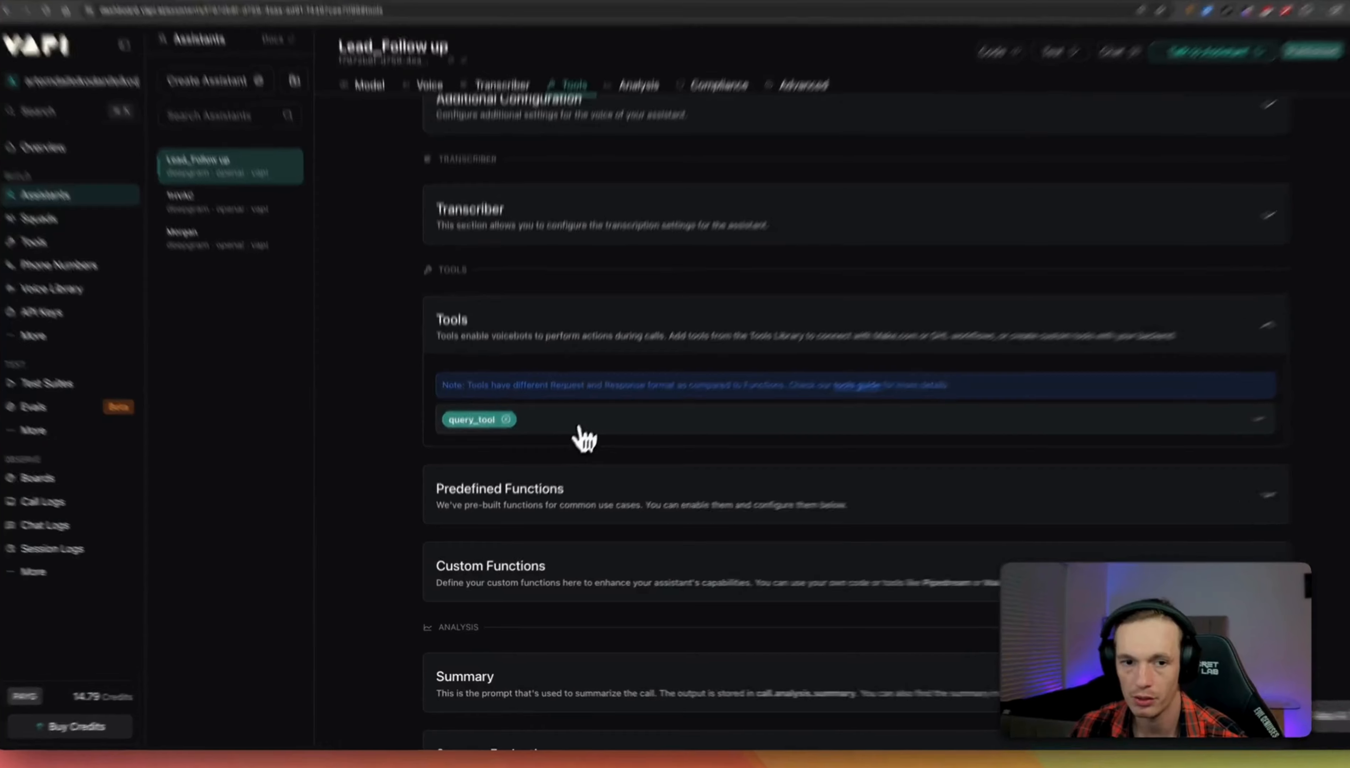
{"action": "left_click", "coordinate": [576, 440]}
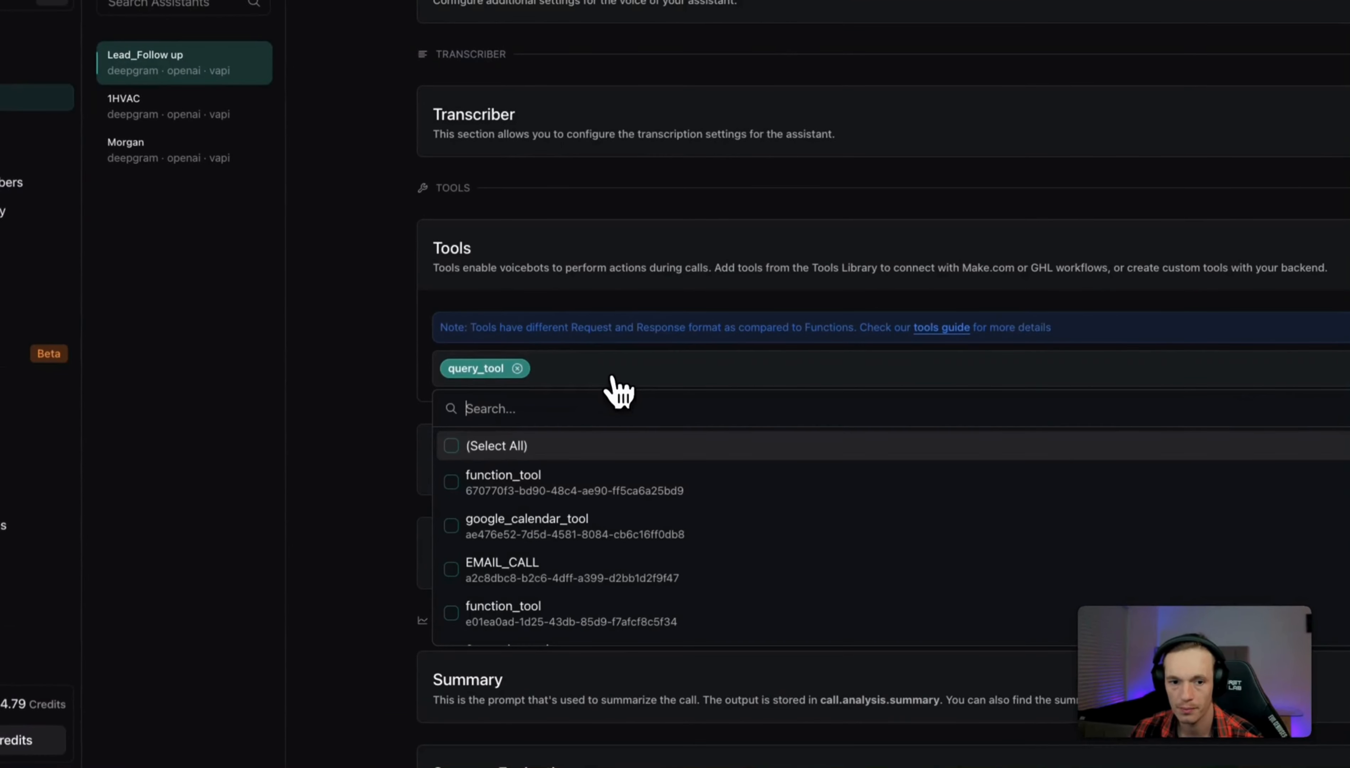
{"action": "scroll", "coordinate": [668, 554], "scroll_direction": "down", "scroll_amount": 5}
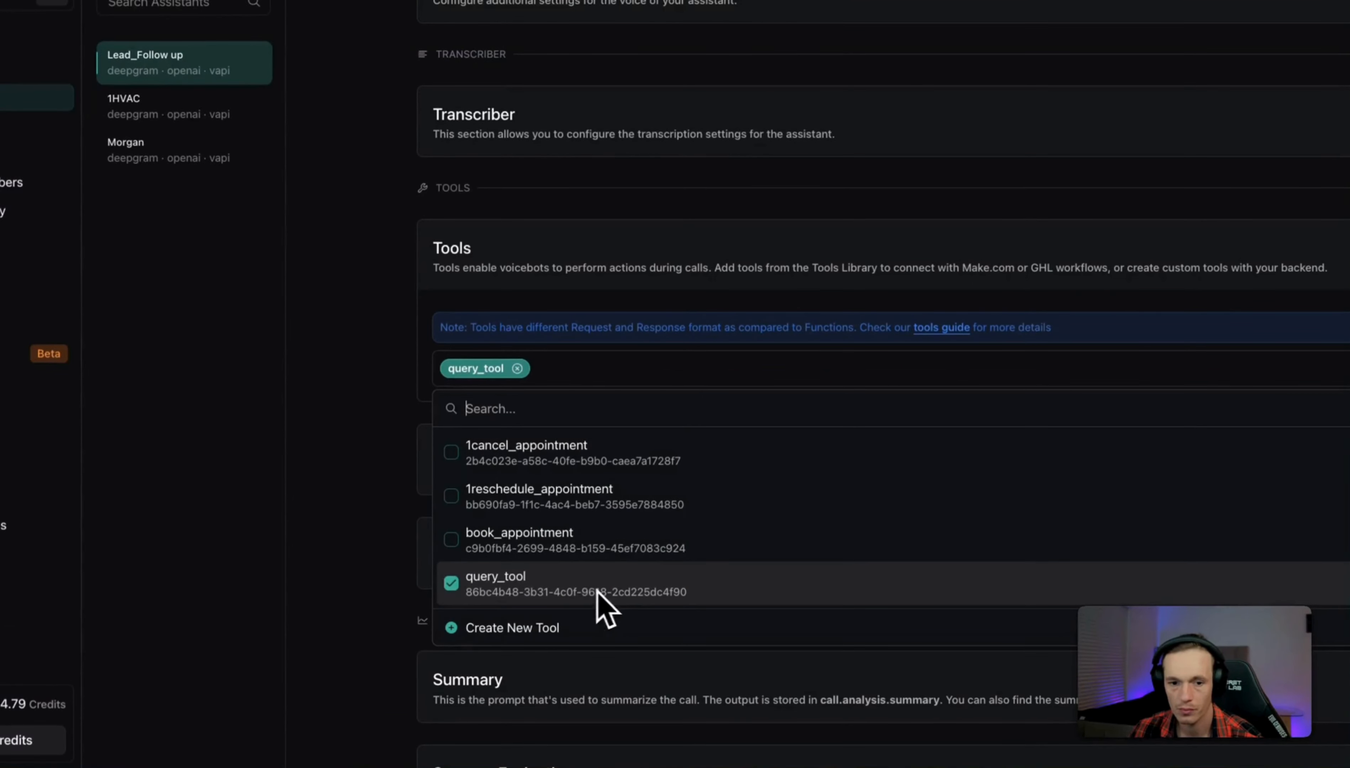
{"action": "left_click", "coordinate": [390, 432]}
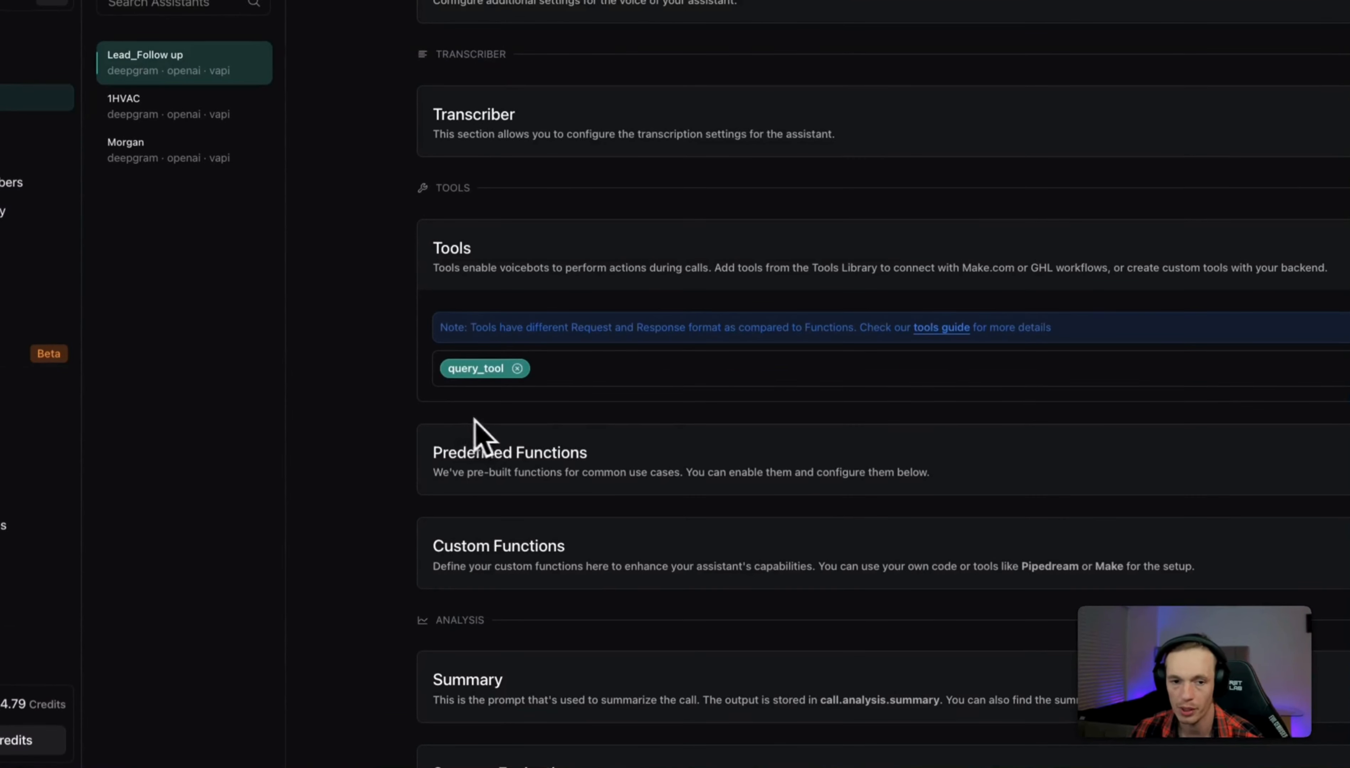
{"action": "scroll", "coordinate": [798, 401], "scroll_direction": "down", "scroll_amount": 20}
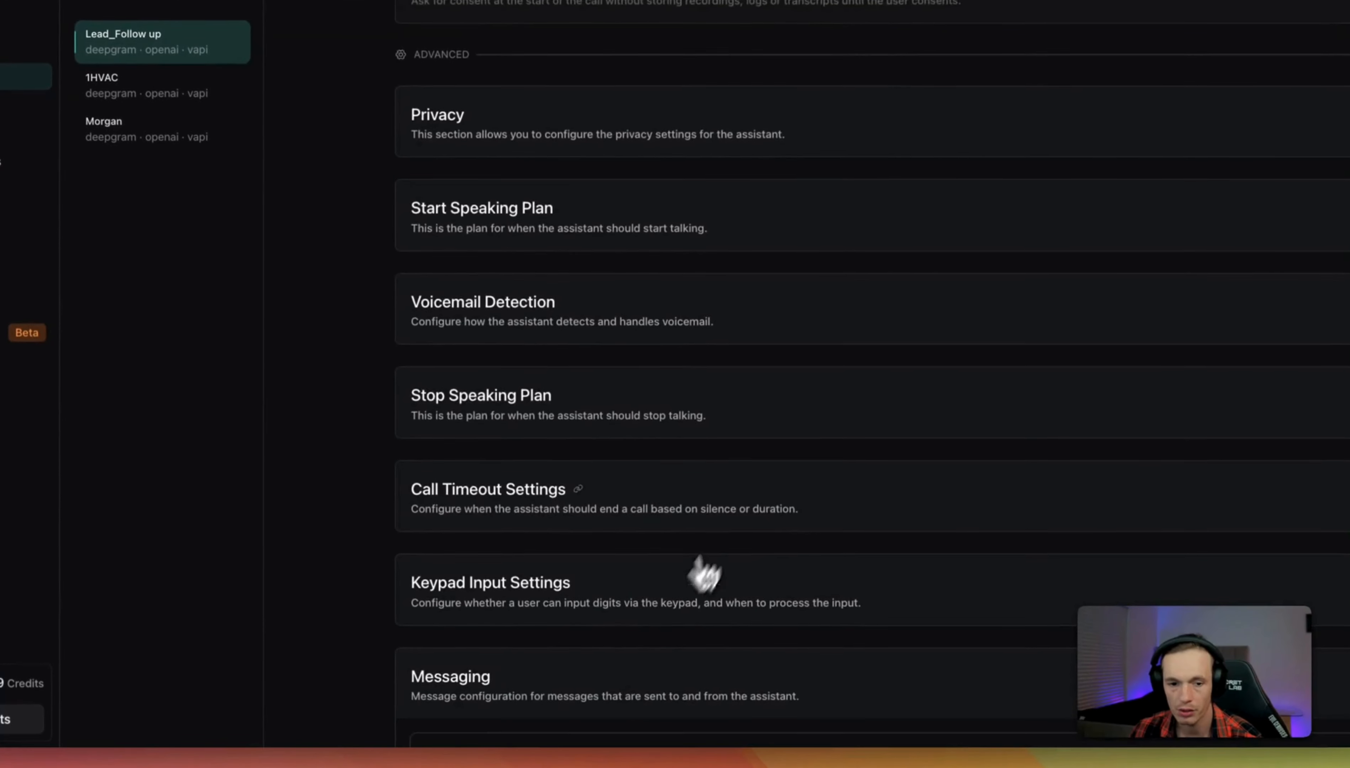
{"action": "scroll", "coordinate": [704, 574], "scroll_direction": "down", "scroll_amount": 10}
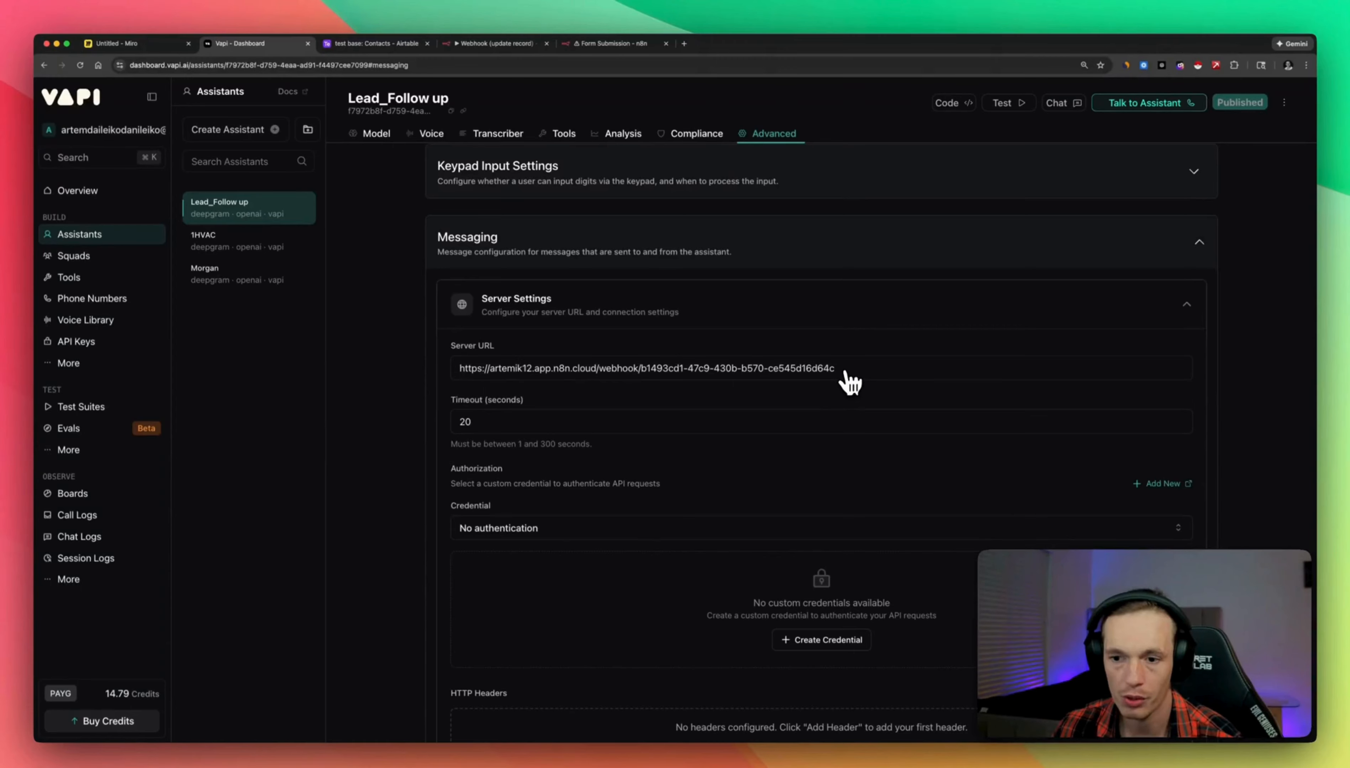
Clear every Client Messages type so the assistant sends none.
{"action": "scroll", "coordinate": [852, 381], "scroll_direction": "down", "scroll_amount": 3}
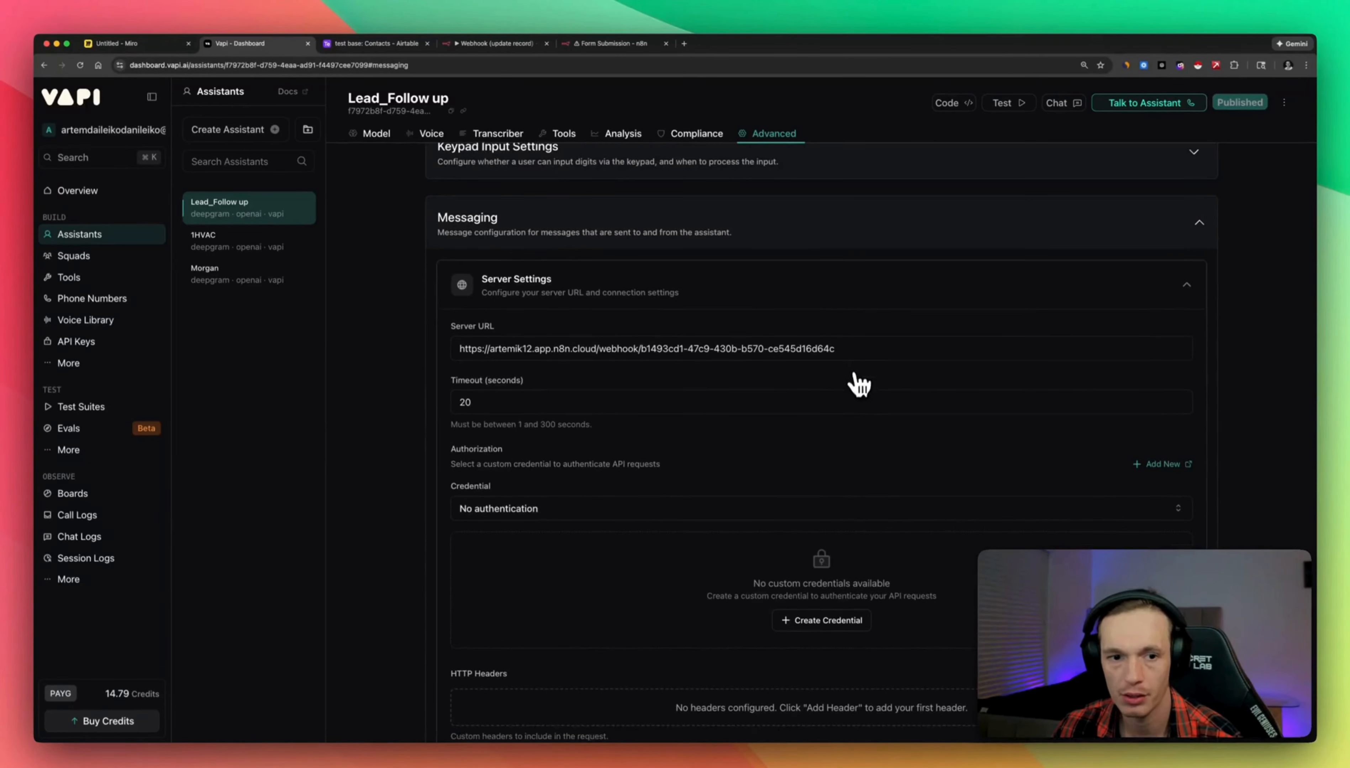
{"action": "scroll", "coordinate": [852, 423], "scroll_direction": "up", "scroll_amount": 1}
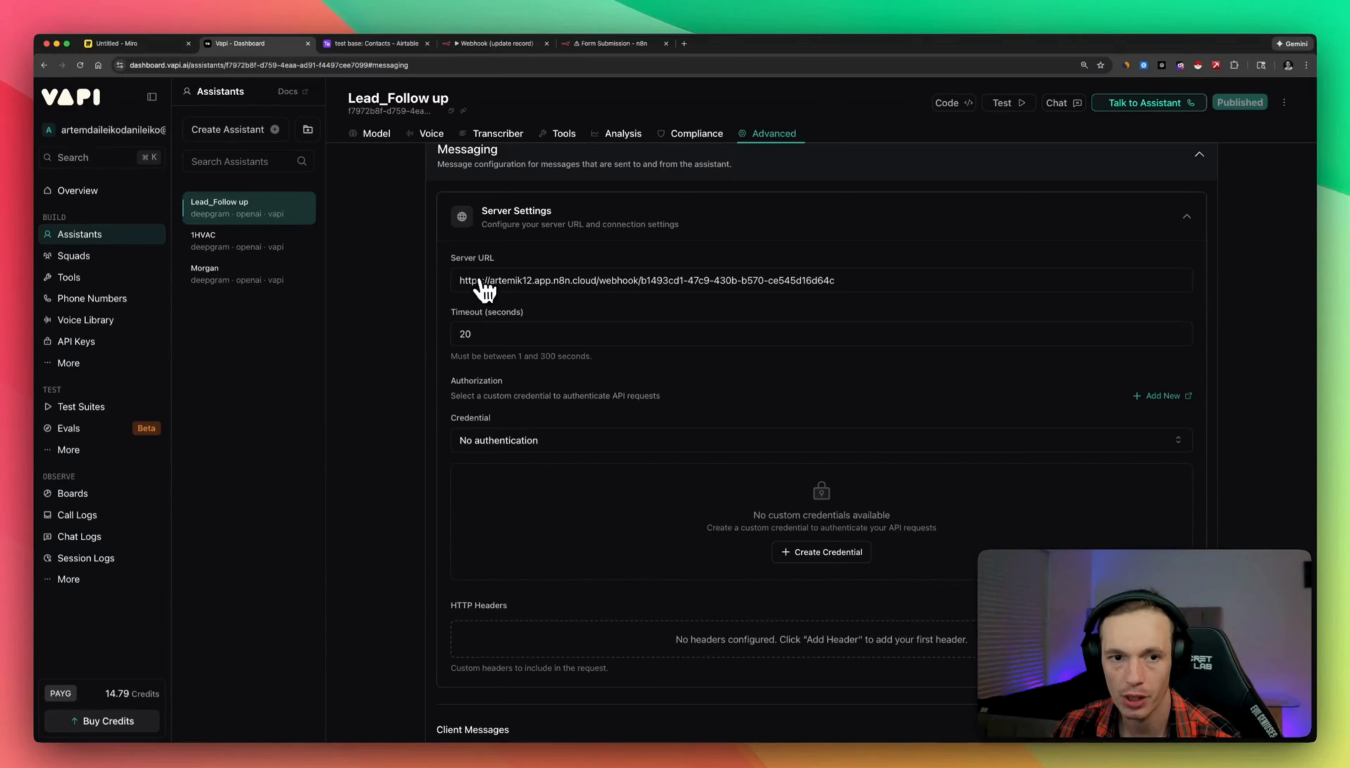
{"action": "scroll", "coordinate": [783, 377], "scroll_direction": "down", "scroll_amount": 5}
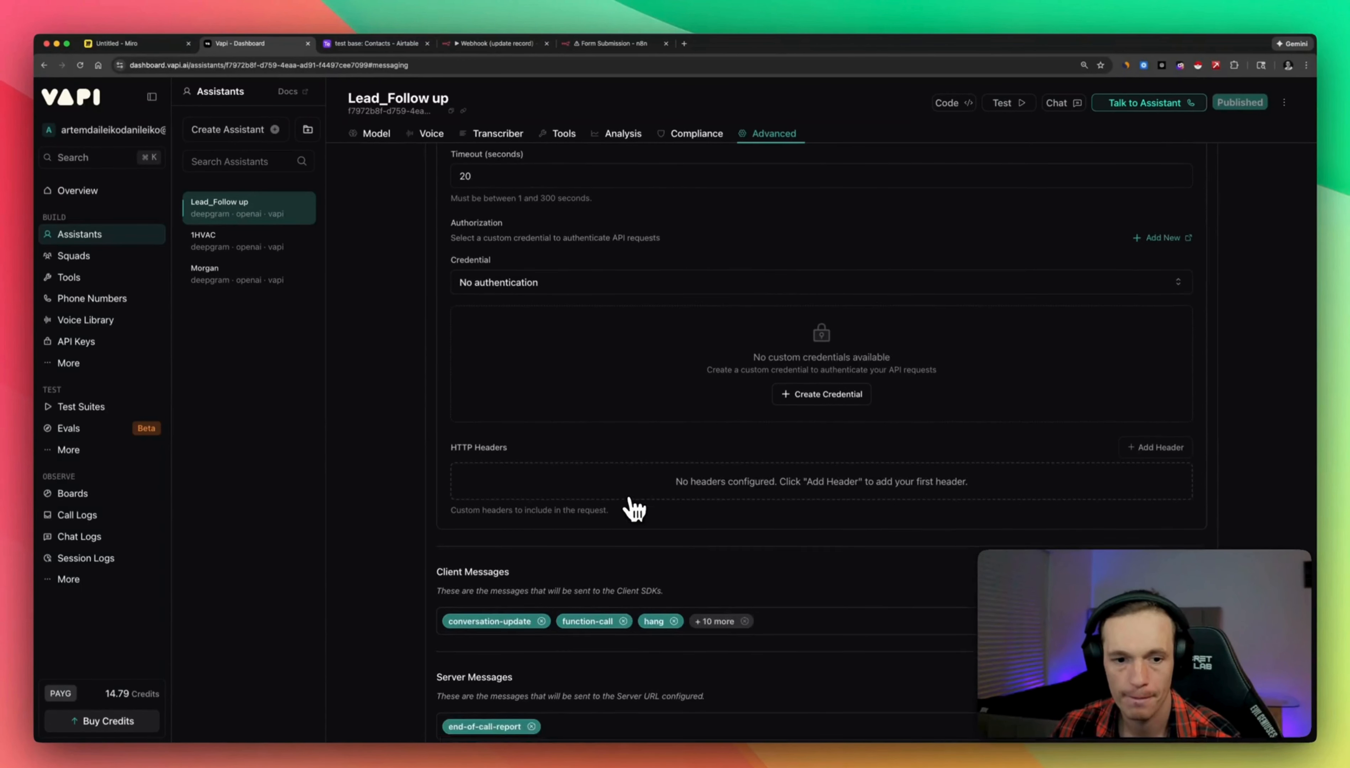
{"action": "scroll", "coordinate": [659, 498], "scroll_direction": "down", "scroll_amount": 1}
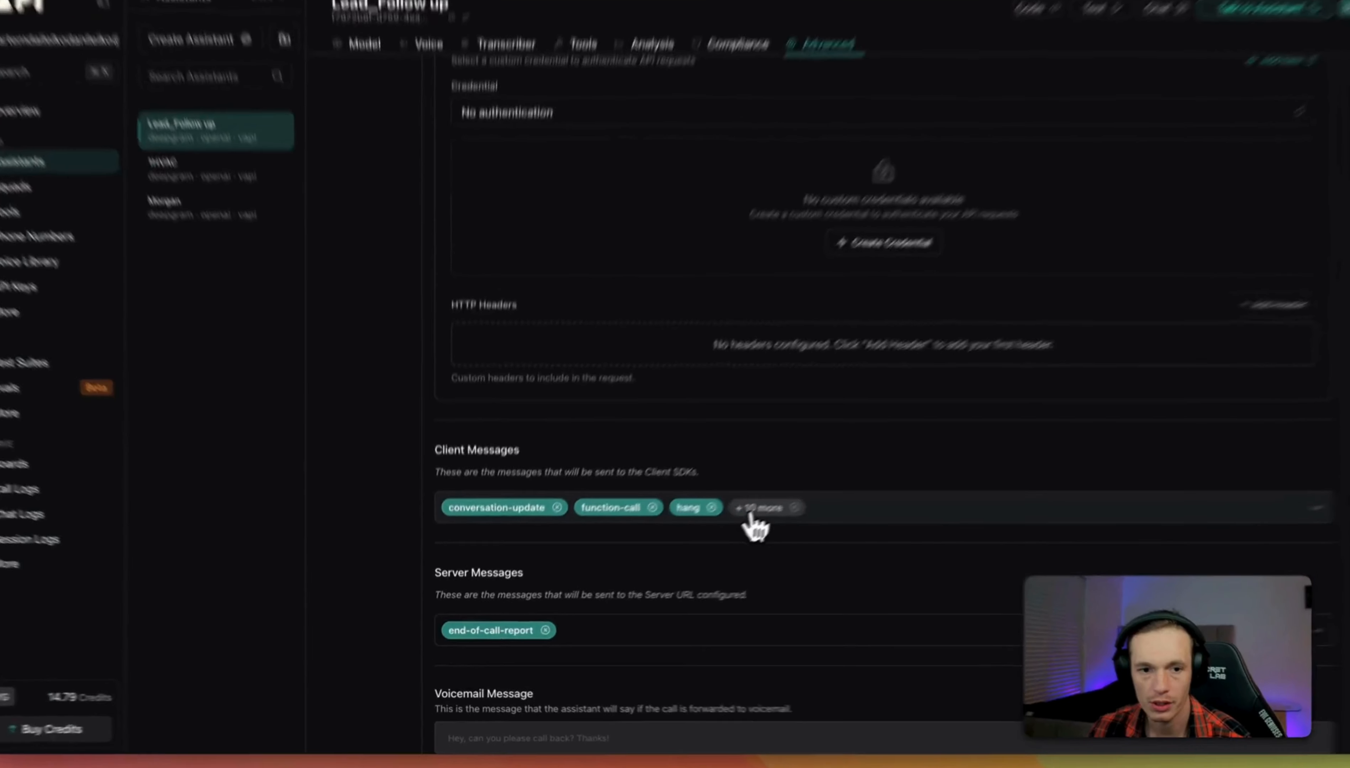
{"action": "left_click", "coordinate": [721, 535]}
{"action": "left_click", "coordinate": [540, 567]}
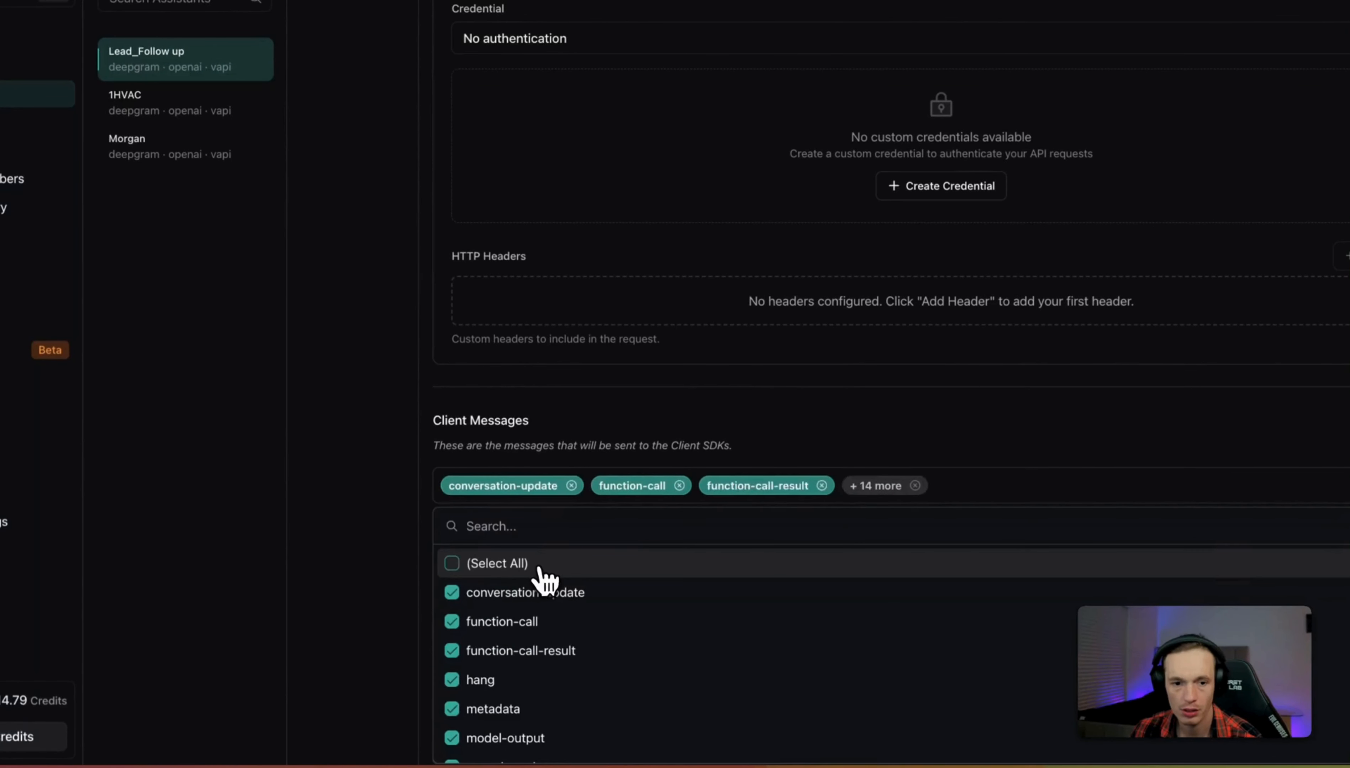
{"action": "left_click", "coordinate": [538, 567]}
{"action": "left_click", "coordinate": [403, 478]}
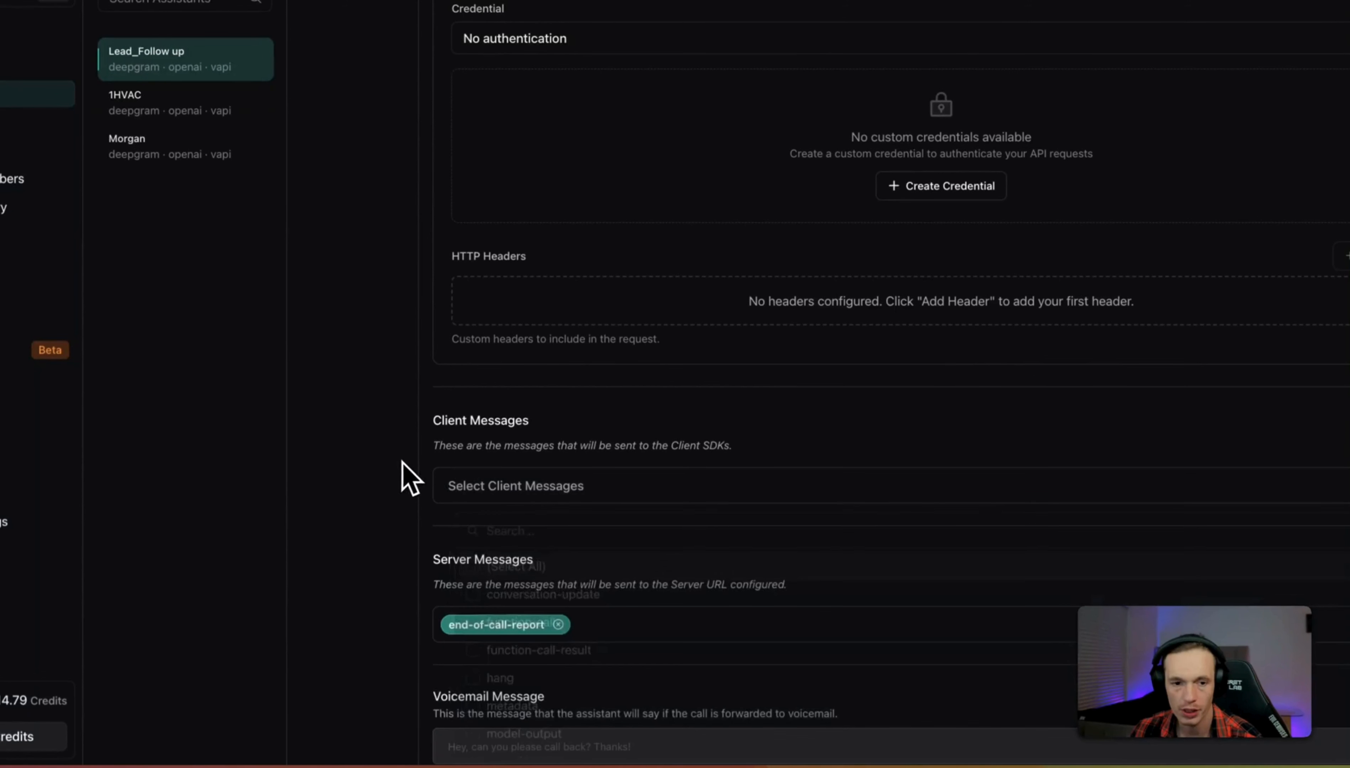
Keep end-of-call-report as the only ticked Server Messages type.
{"action": "scroll", "coordinate": [617, 503], "scroll_direction": "down", "scroll_amount": 5}
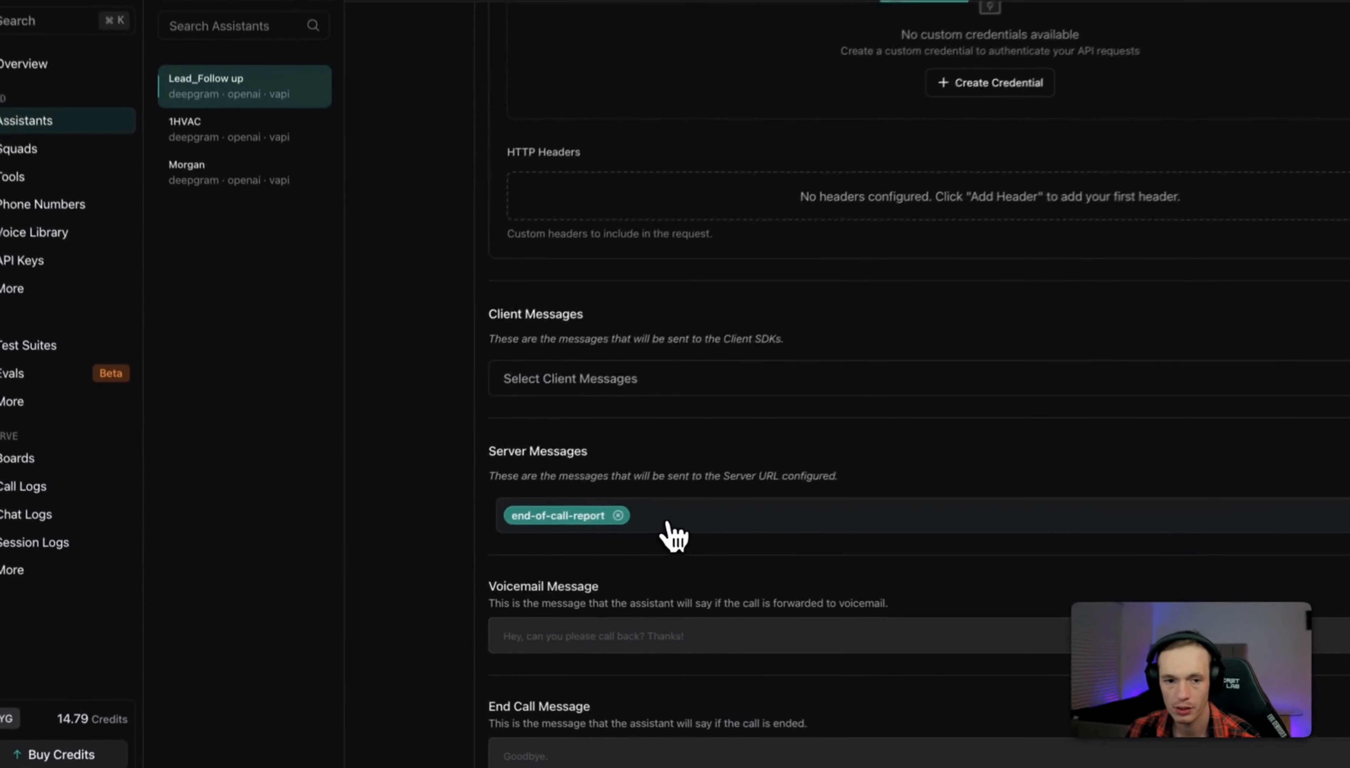
{"action": "left_click", "coordinate": [567, 540]}
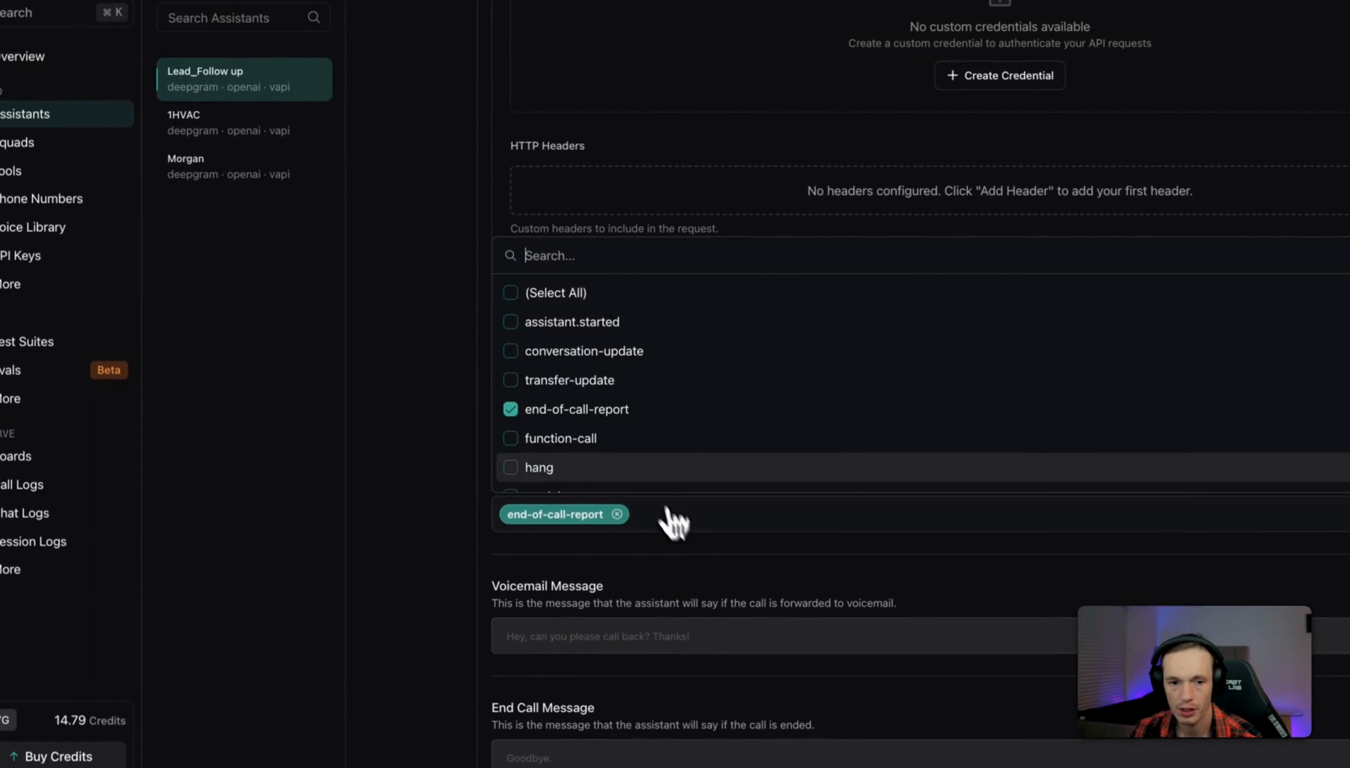
{"action": "left_click", "coordinate": [402, 409]}
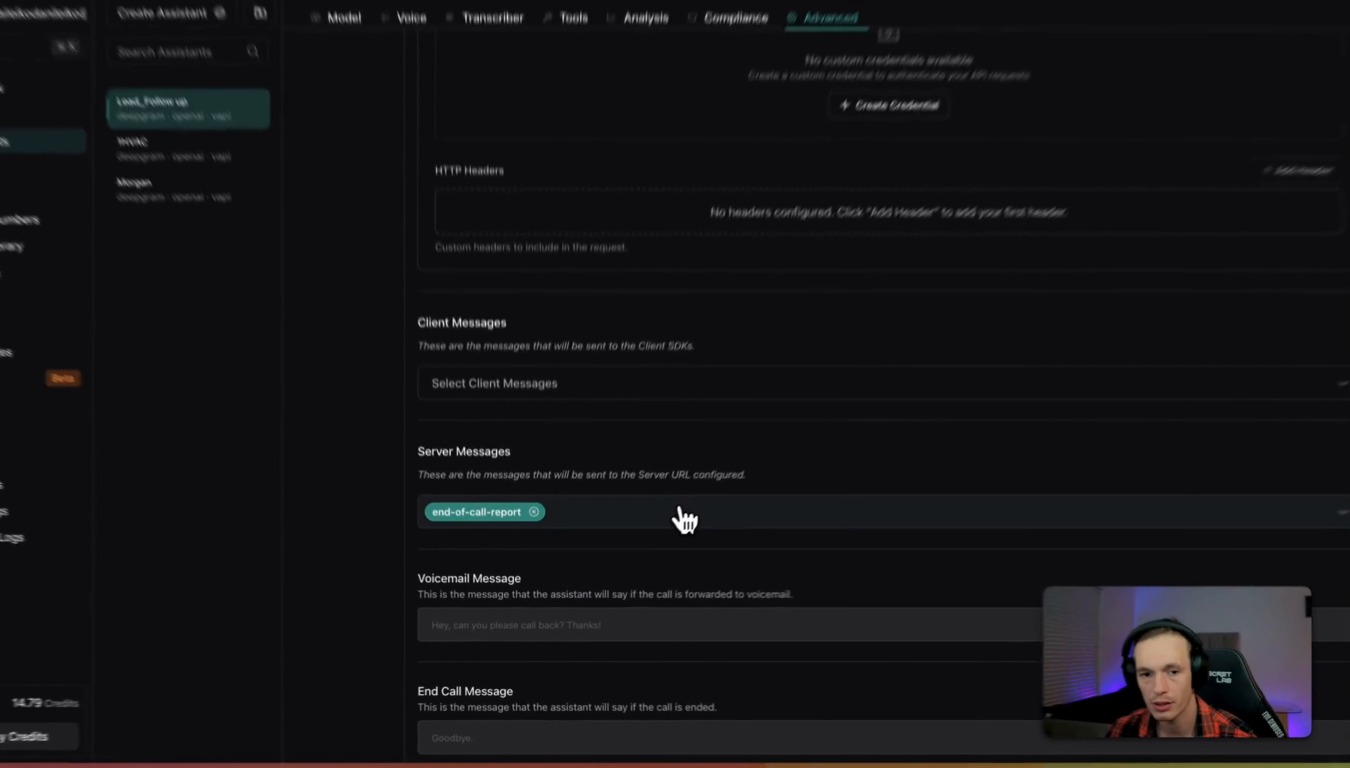
{"action": "left_click", "coordinate": [645, 538]}
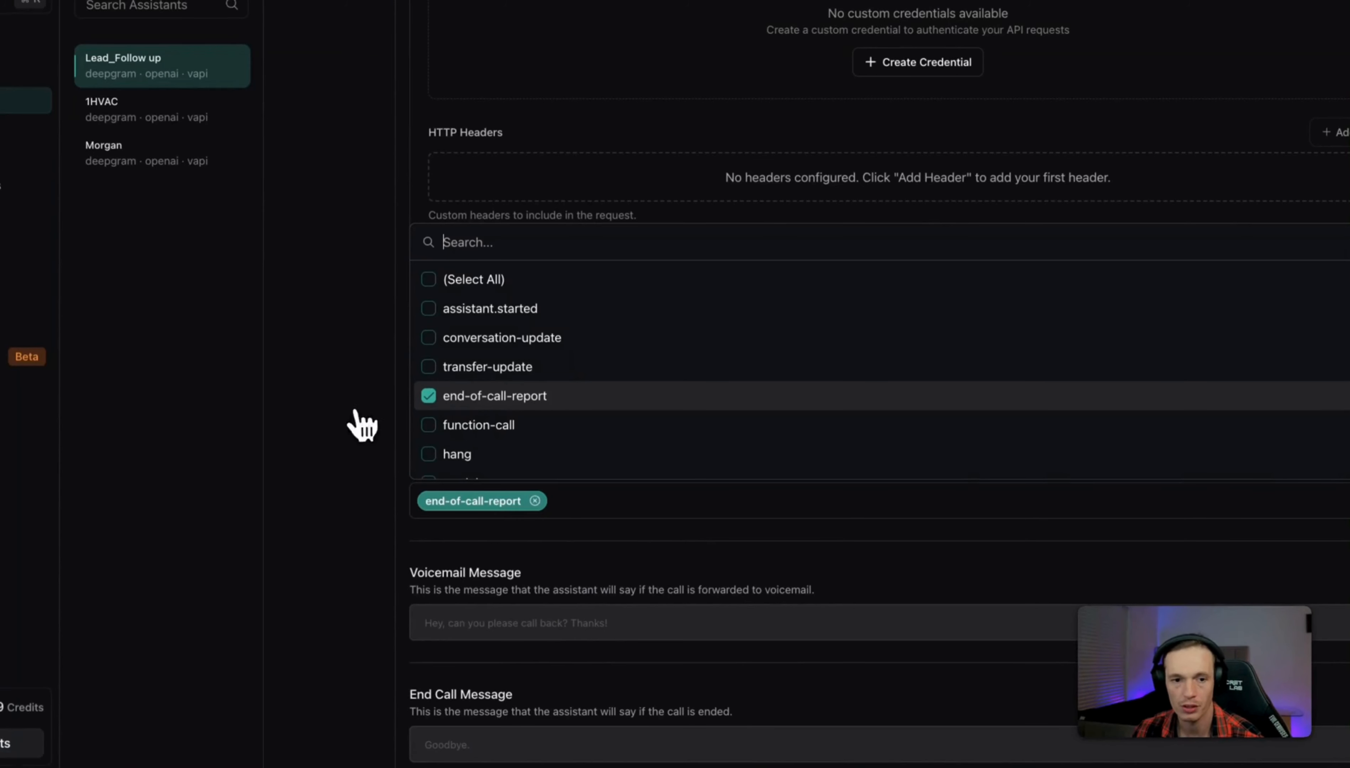
{"action": "left_click", "coordinate": [503, 399]}
{"action": "left_click", "coordinate": [503, 399]}
{"action": "left_click", "coordinate": [383, 442]}
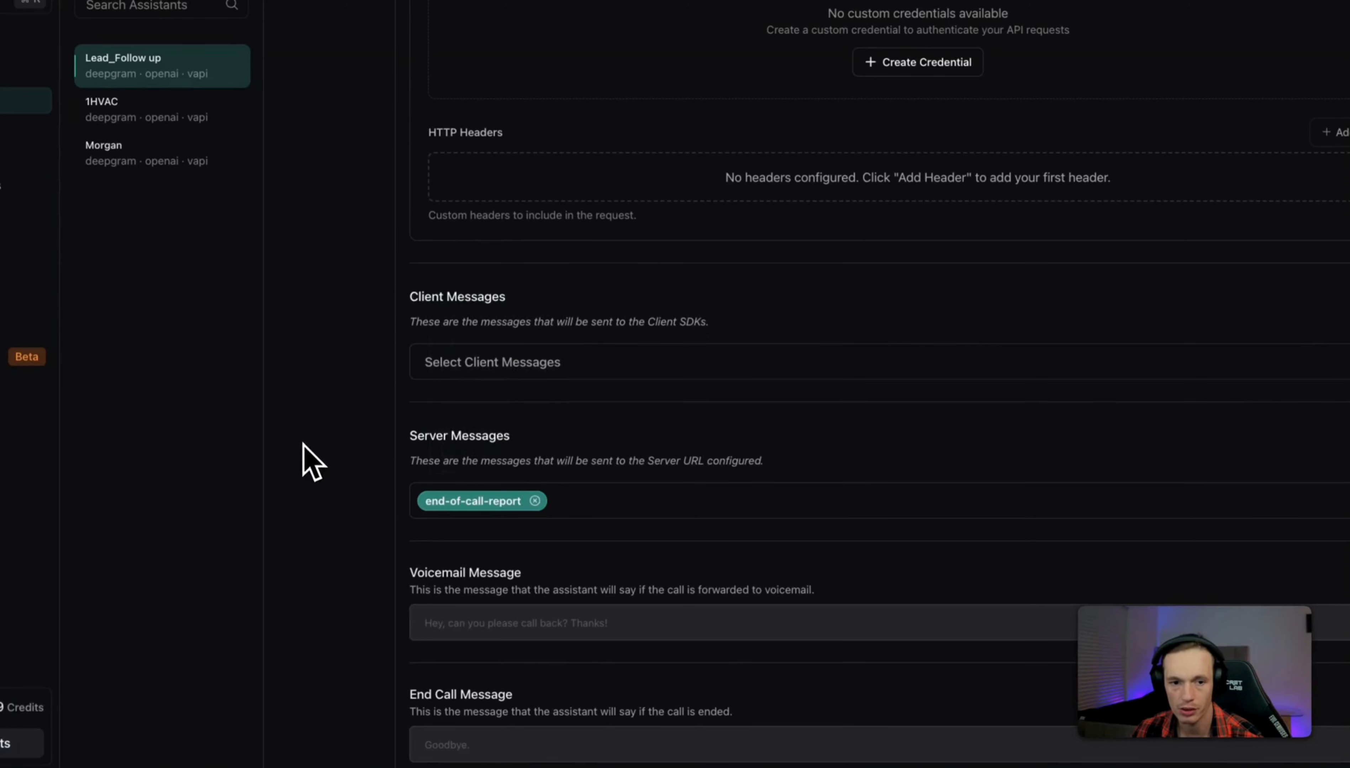
{"action": "scroll", "coordinate": [801, 485], "scroll_direction": "up", "scroll_amount": 3}
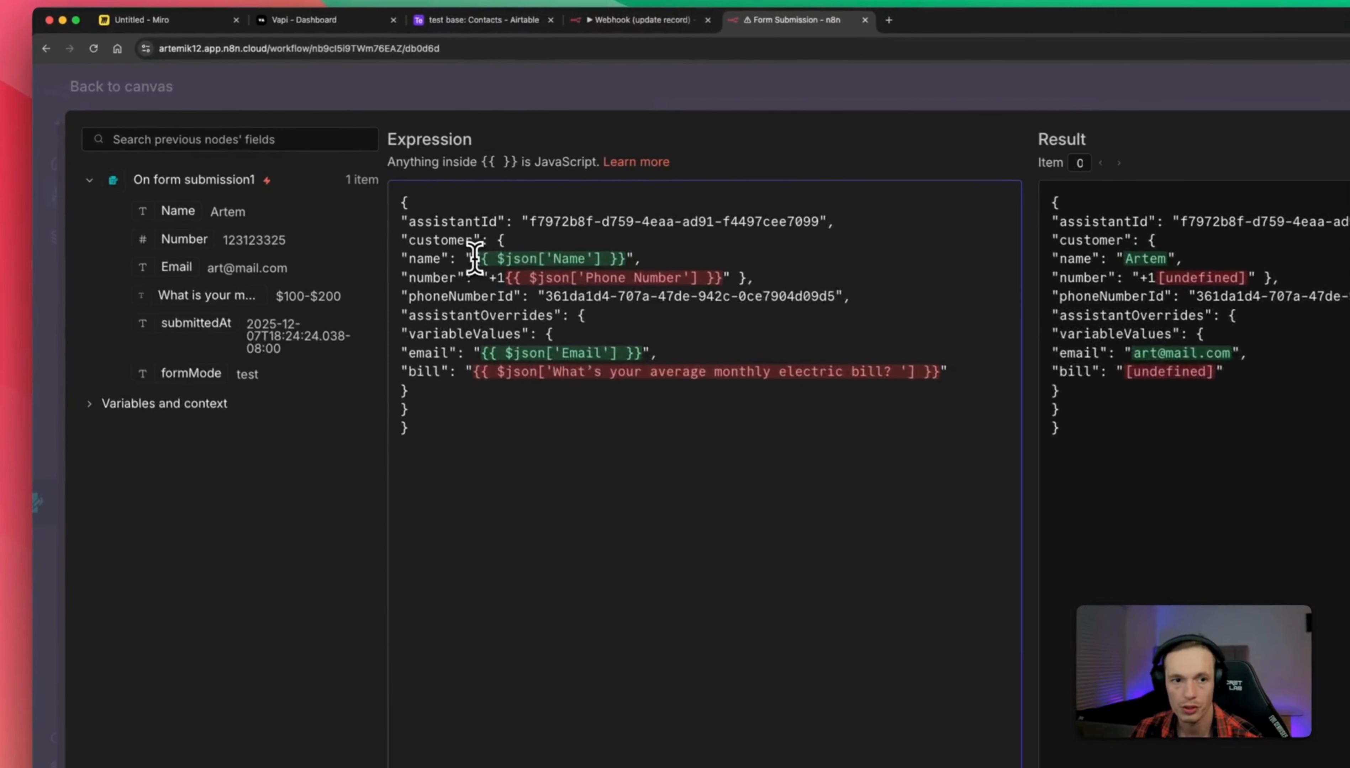
Map the form's Name and Number fields into customer name and number, dropping the +1 prefix.
{"action": "left_click_drag", "start_coordinate": [370, 225], "coordinate": [460, 226]}
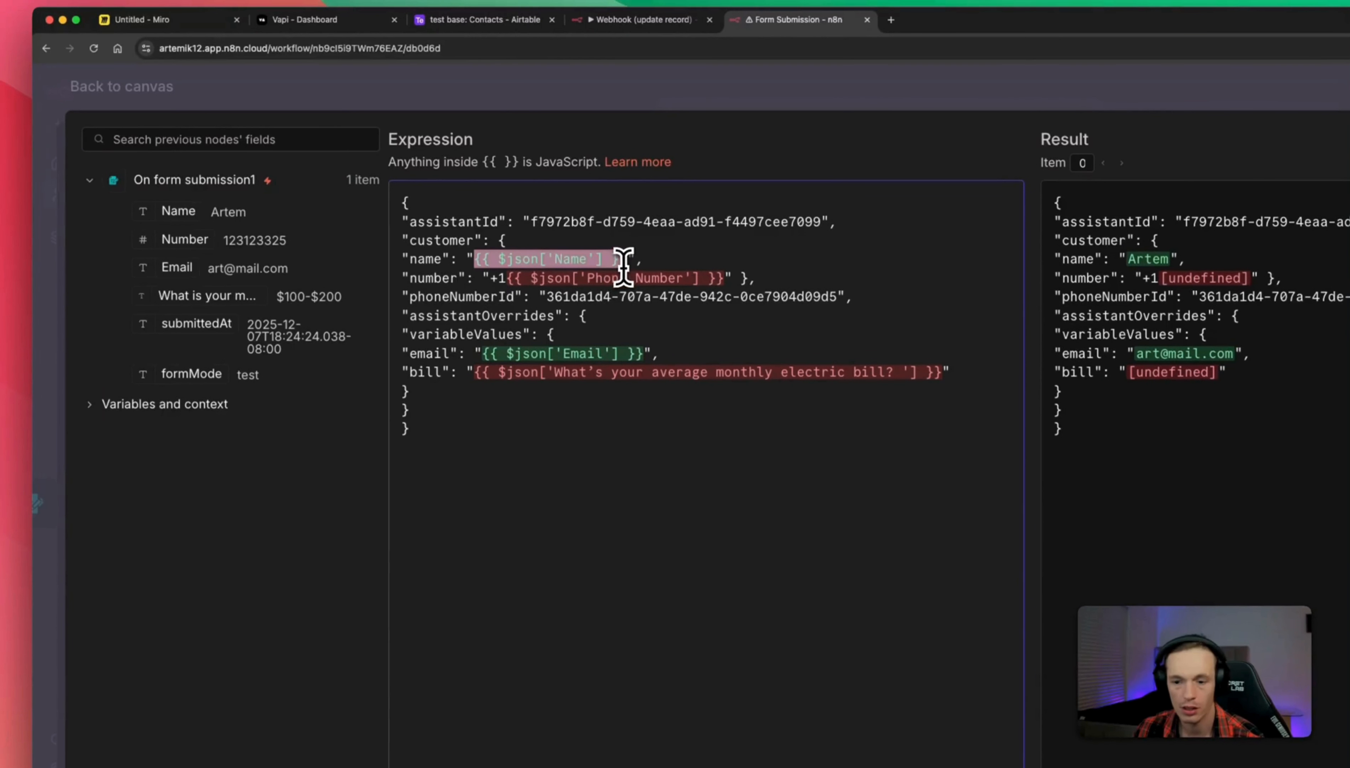
{"action": "key", "text": "BackSpace"}
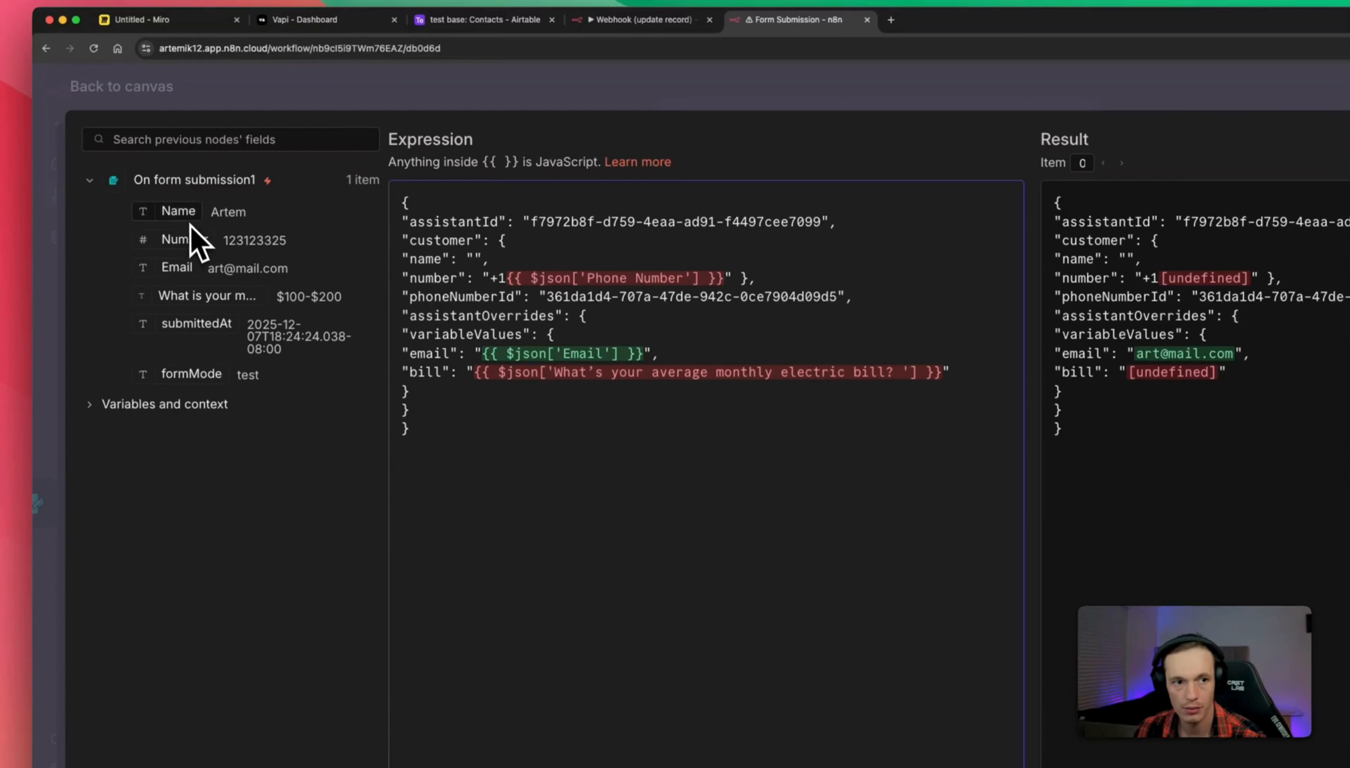
{"action": "left_click_drag", "start_coordinate": [179, 212], "coordinate": [475, 260]}
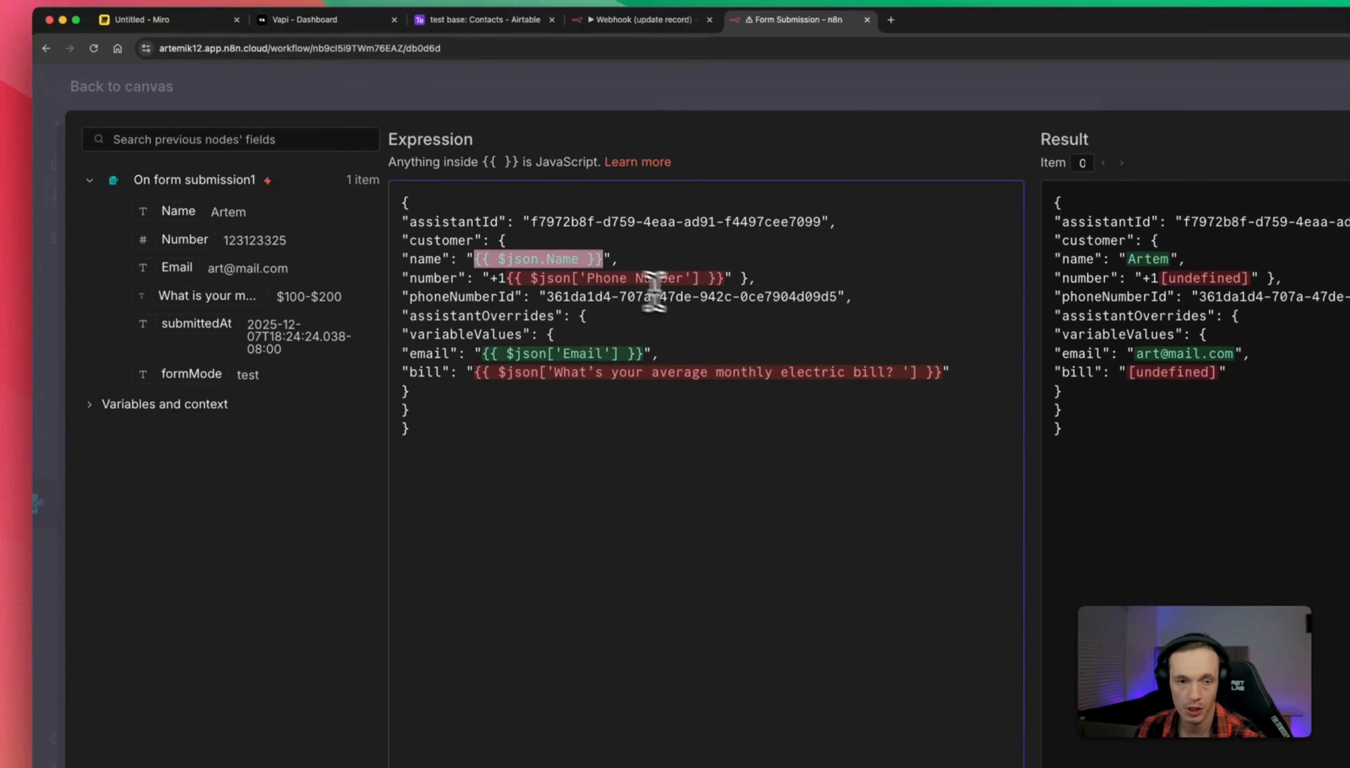
{"action": "left_click", "coordinate": [506, 278]}
{"action": "key", "text": "BackSpace"}
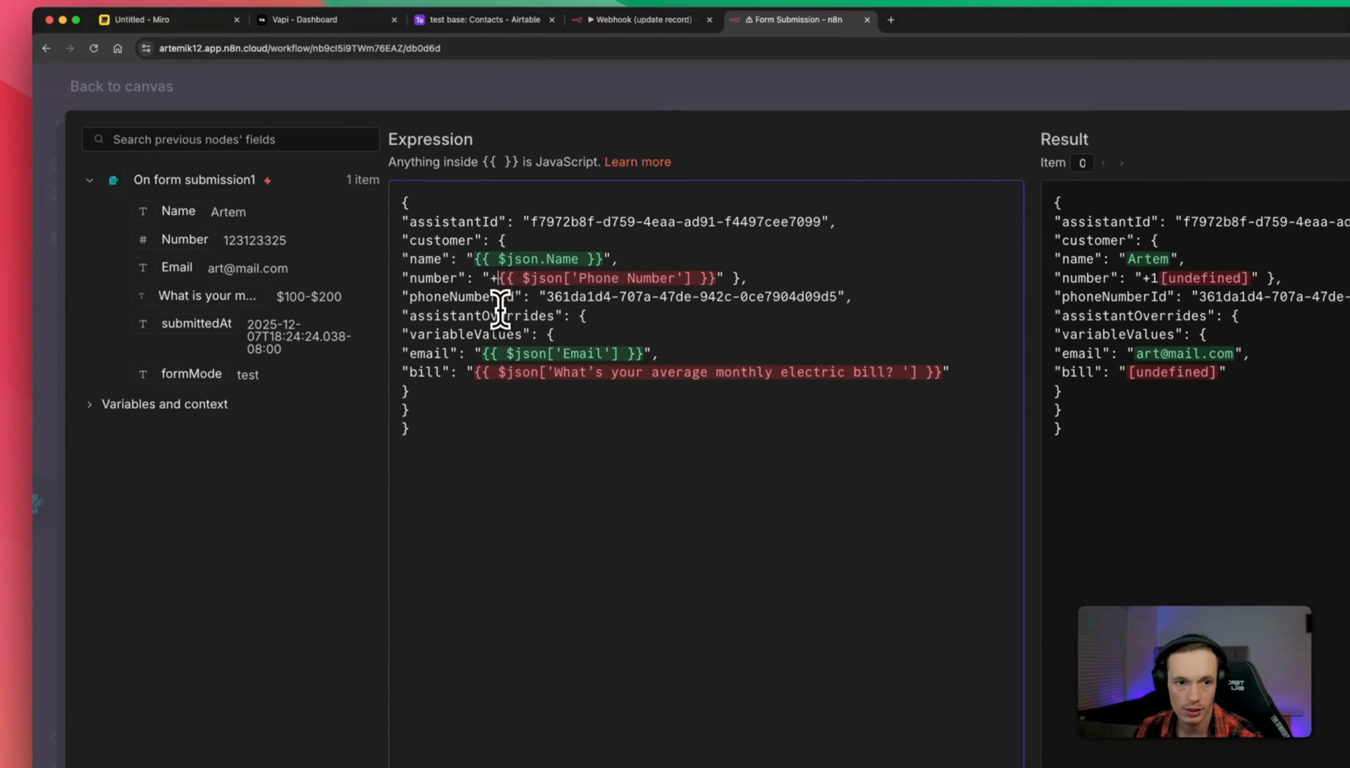
{"action": "key", "text": "BackSpace"}
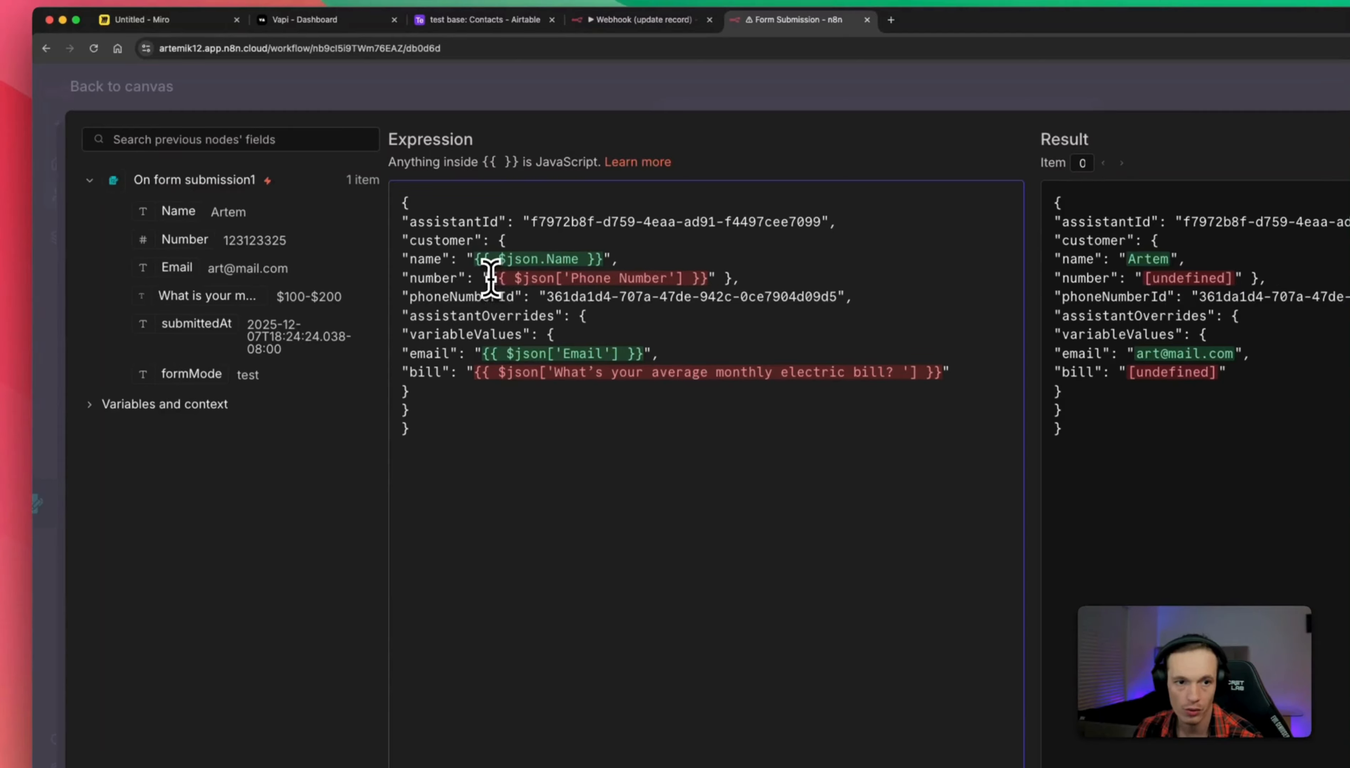
{"action": "left_click_drag", "start_coordinate": [491, 278], "coordinate": [712, 275]}
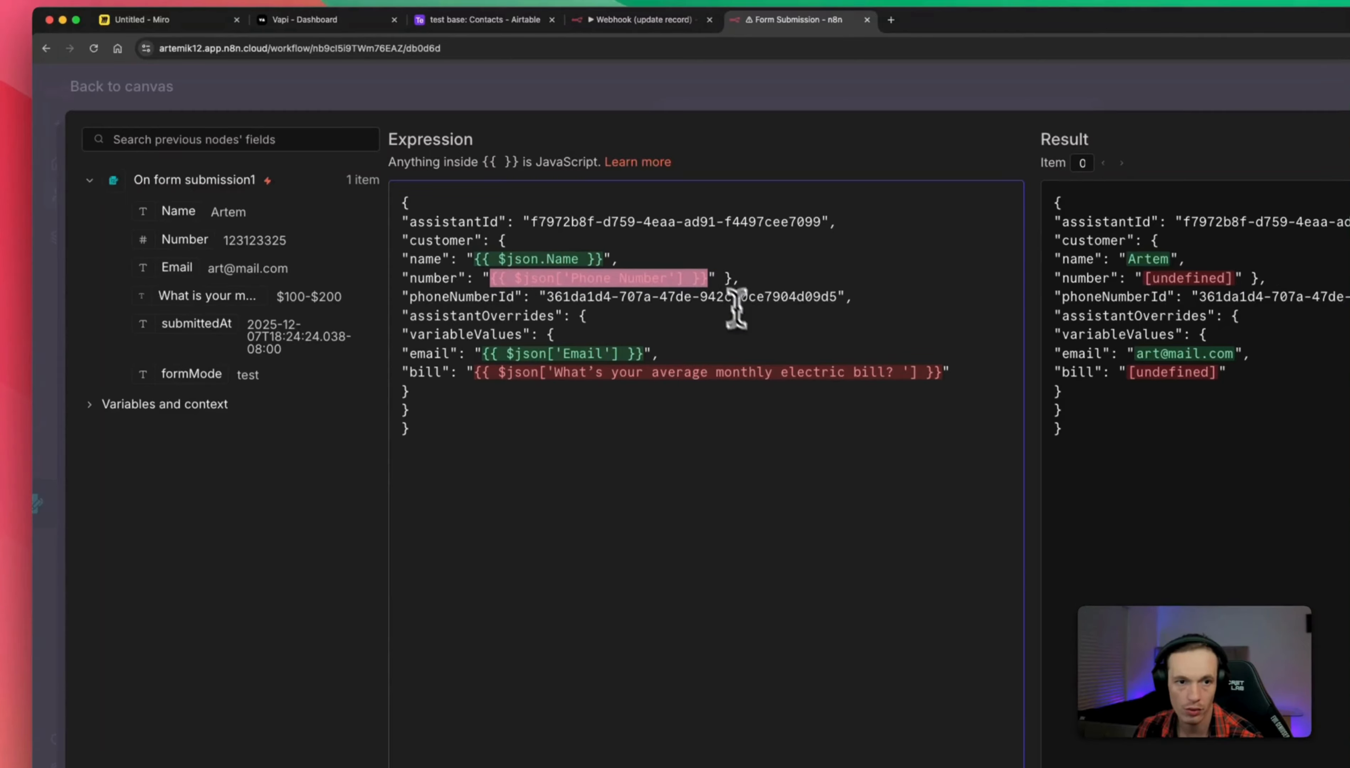
{"action": "key", "text": "BackSpace"}
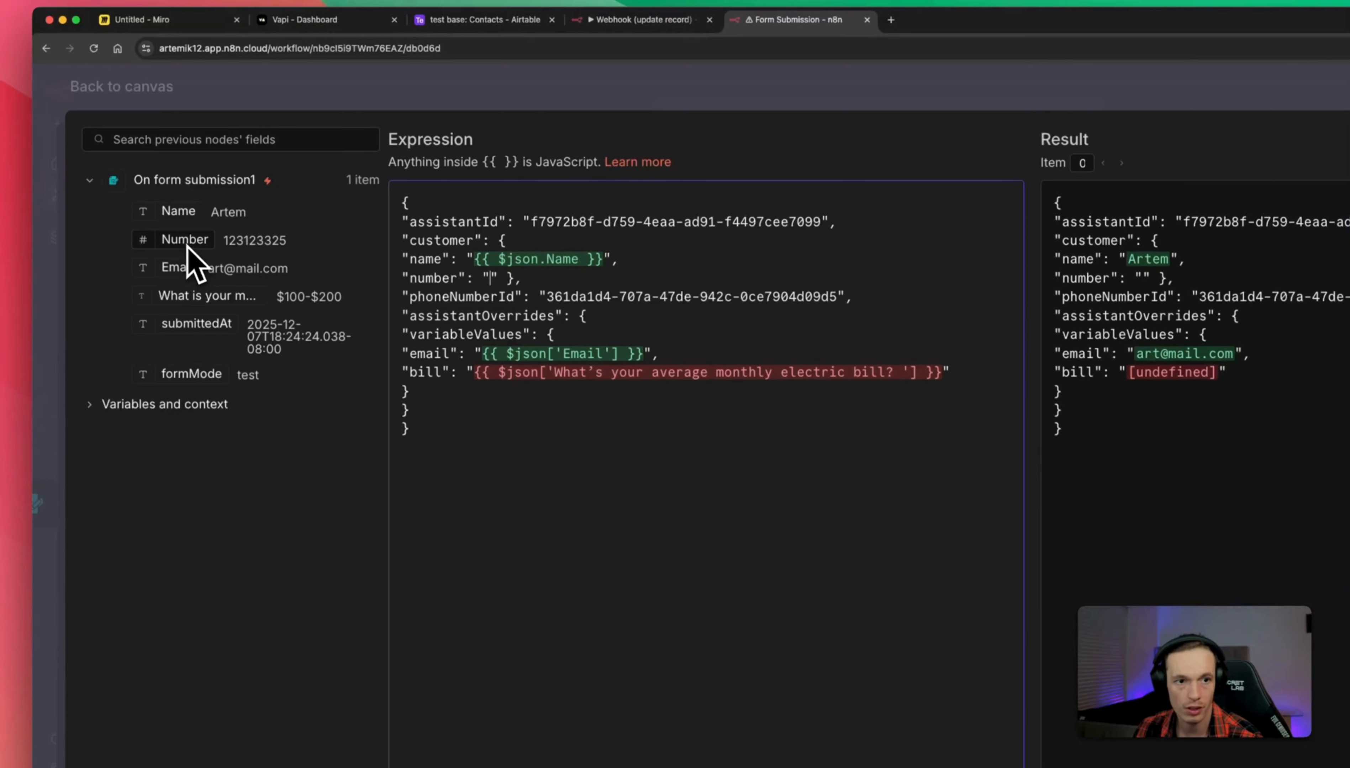
{"action": "left_click_drag", "start_coordinate": [187, 245], "coordinate": [491, 284]}
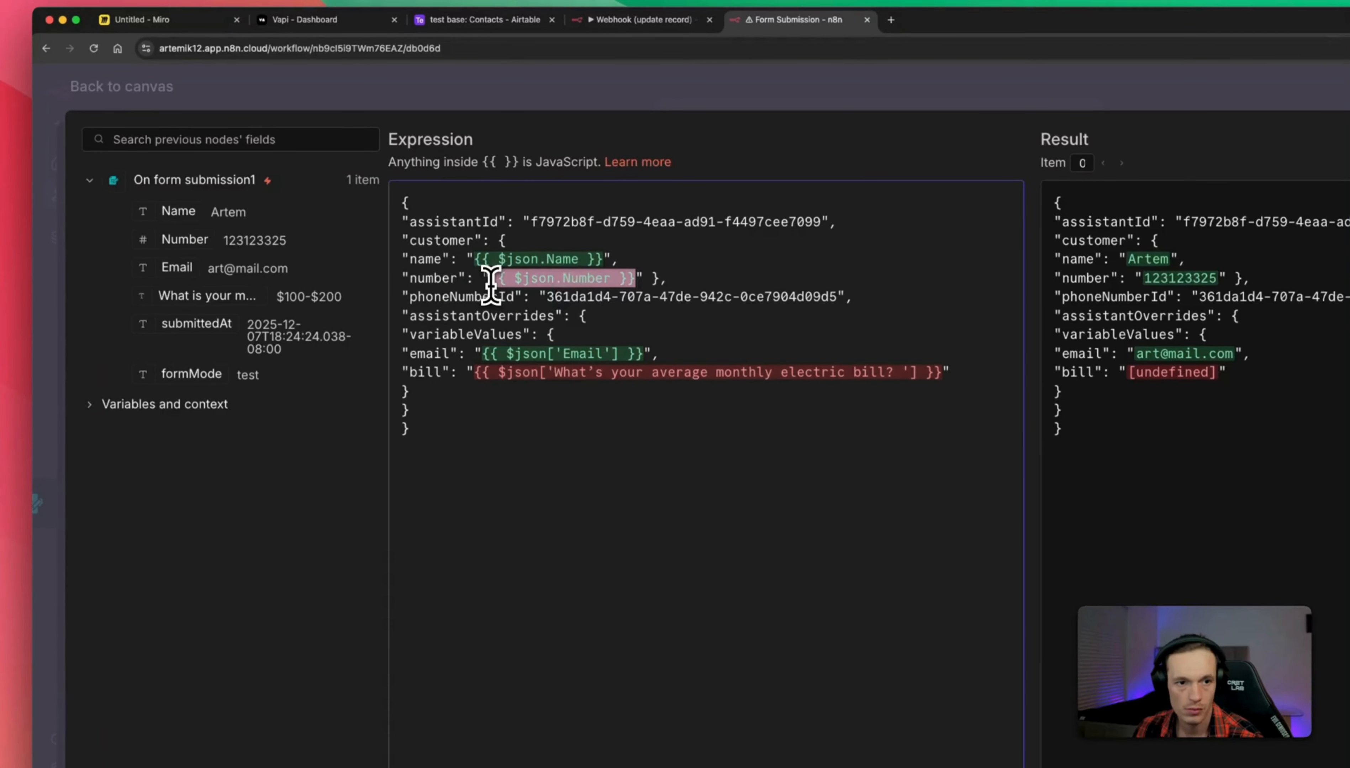
{"action": "left_click", "coordinate": [518, 290]}
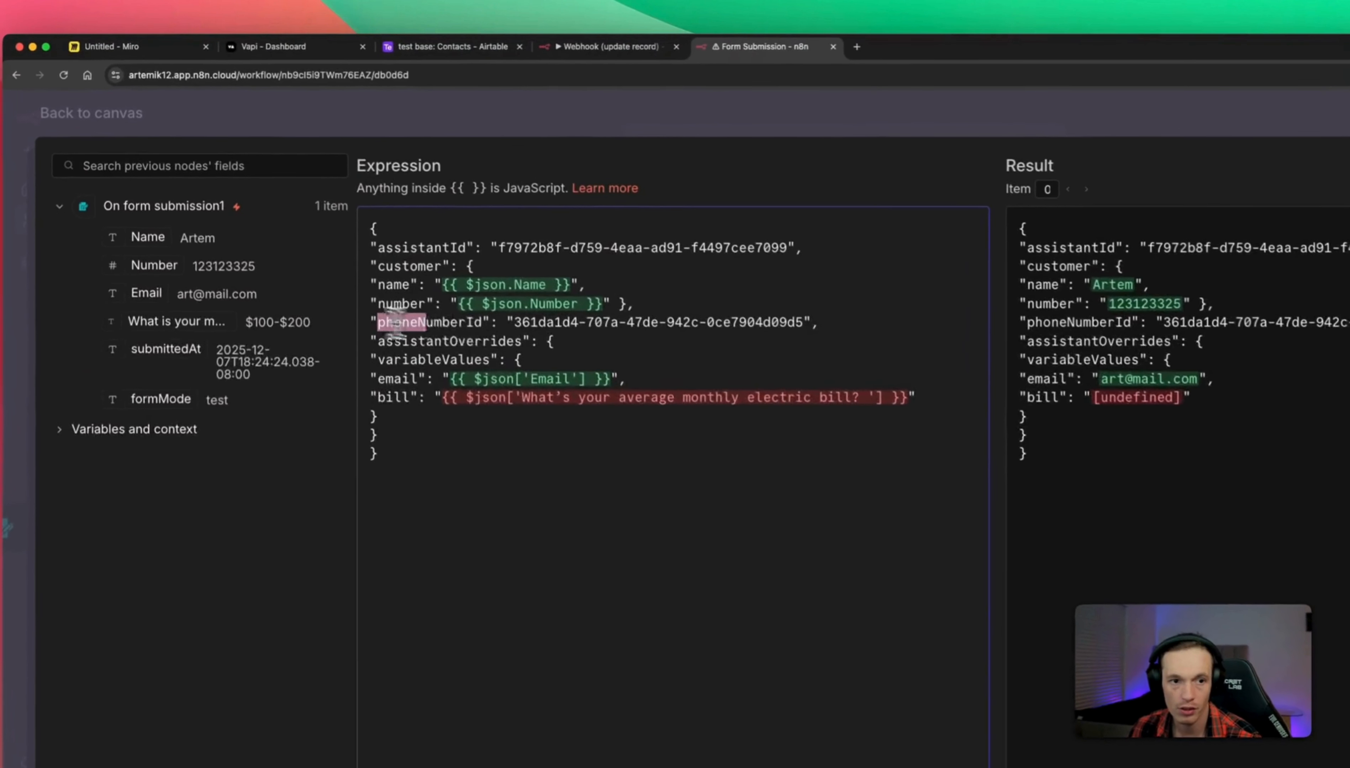
Delete the phoneNumberId value from the request body.
{"action": "left_click_drag", "start_coordinate": [320, 254], "coordinate": [394, 254]}
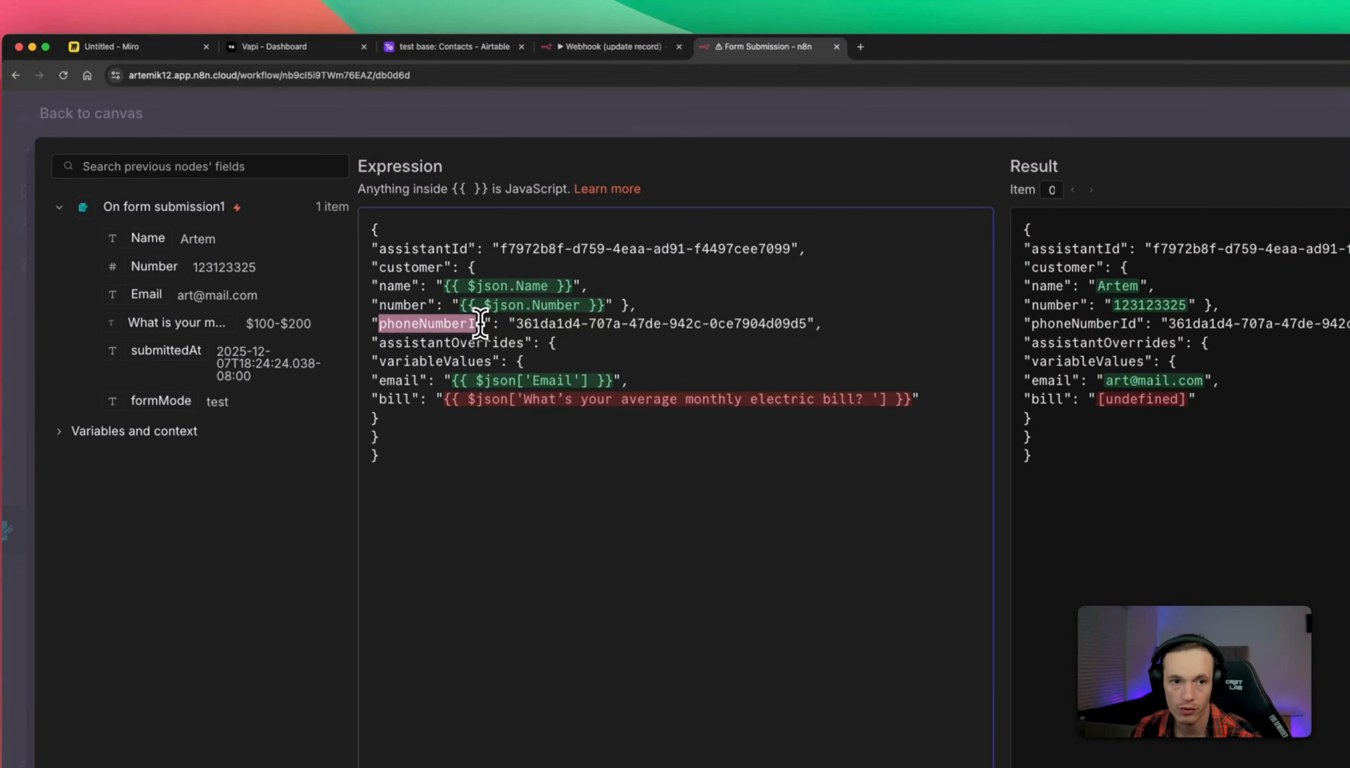
{"action": "left_click_drag", "start_coordinate": [514, 325], "coordinate": [775, 323]}
{"action": "left_click", "coordinate": [803, 323]}
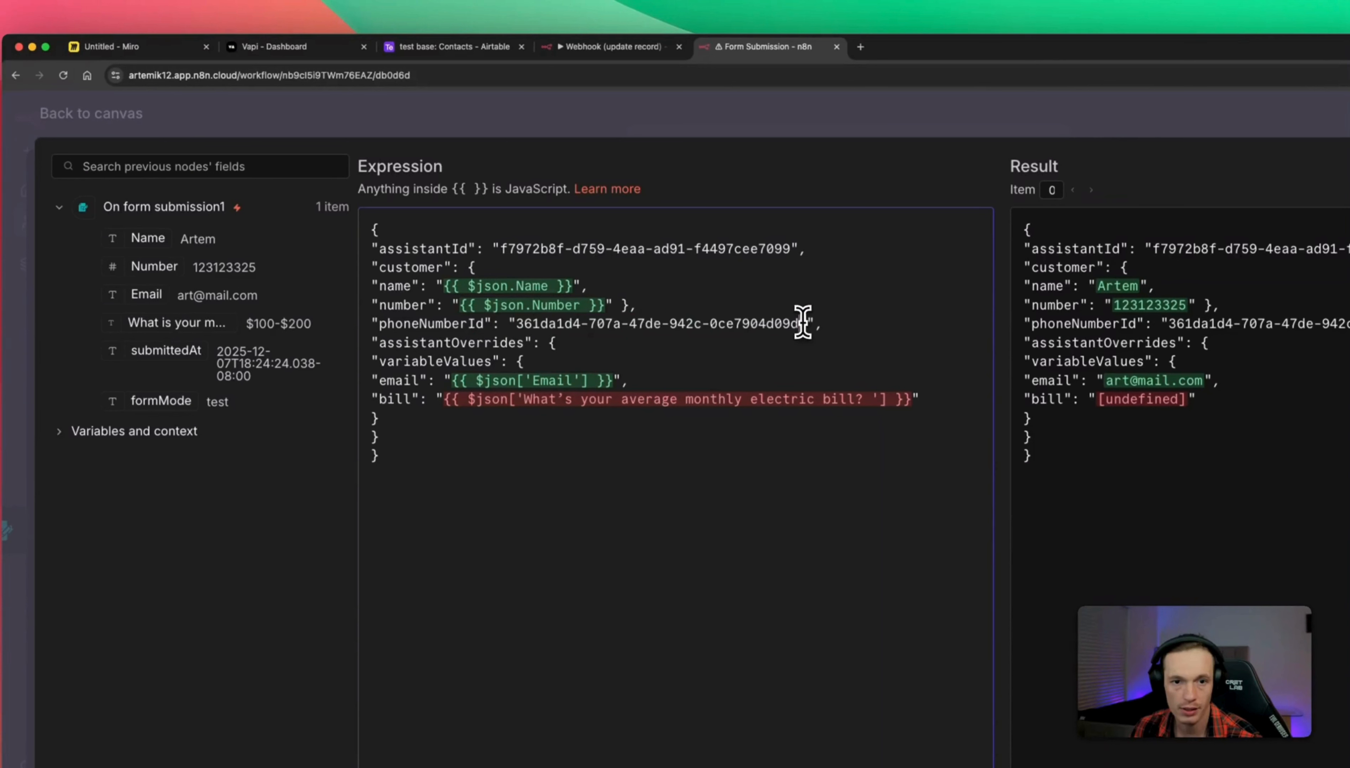
{"action": "left_click_drag", "start_coordinate": [805, 325], "coordinate": [514, 324]}
{"action": "key", "text": "super+c"}
{"action": "key", "text": "BackSpace"}
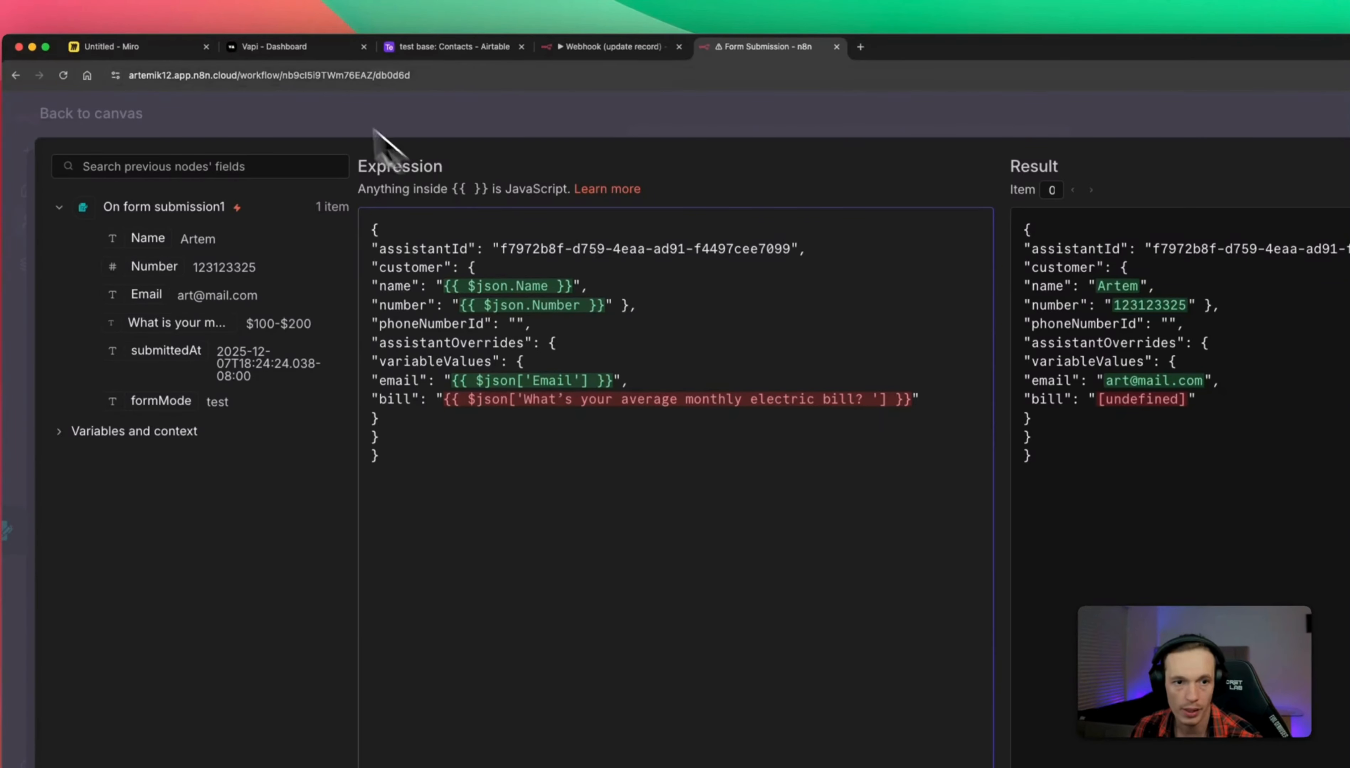
{"action": "left_click", "coordinate": [284, 50]}
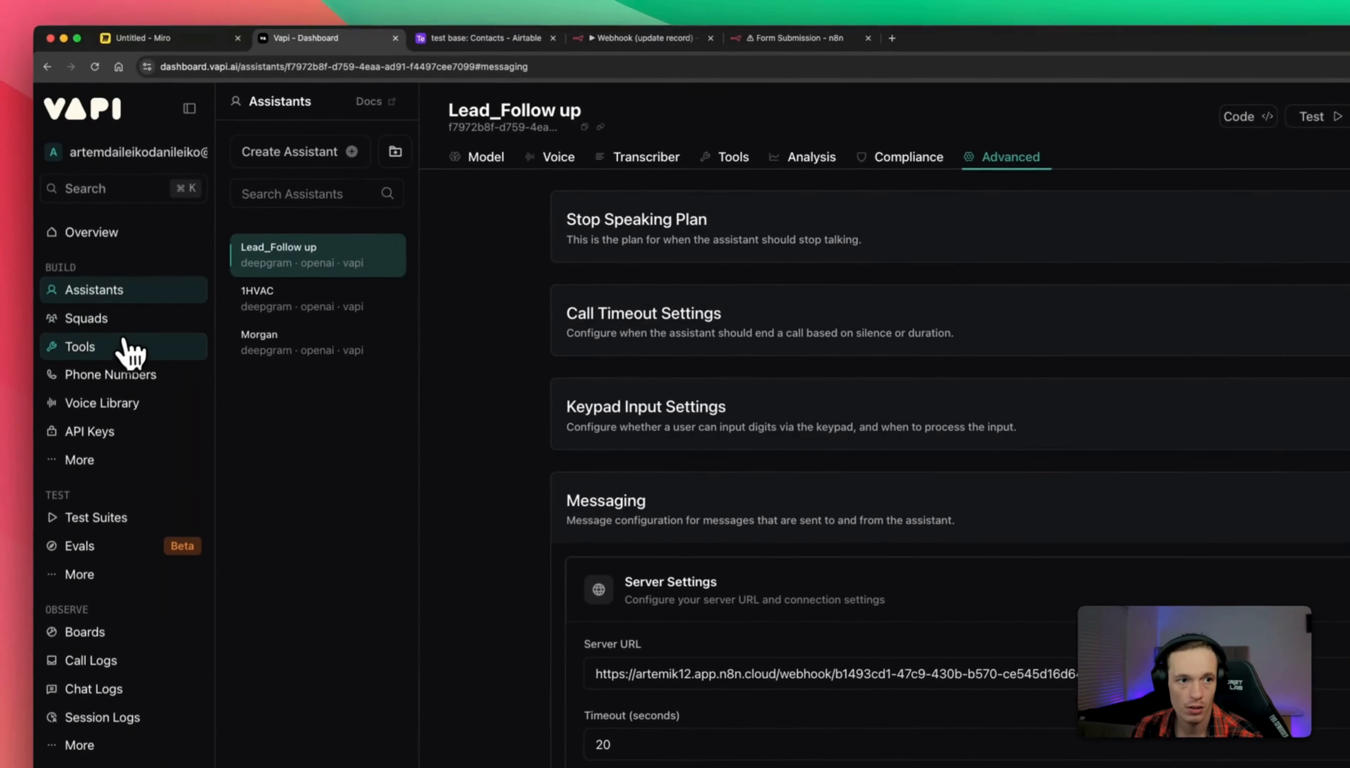
Go to Phone Numbers in Vapi and start creating a new phone number.
{"action": "left_click", "coordinate": [119, 376]}
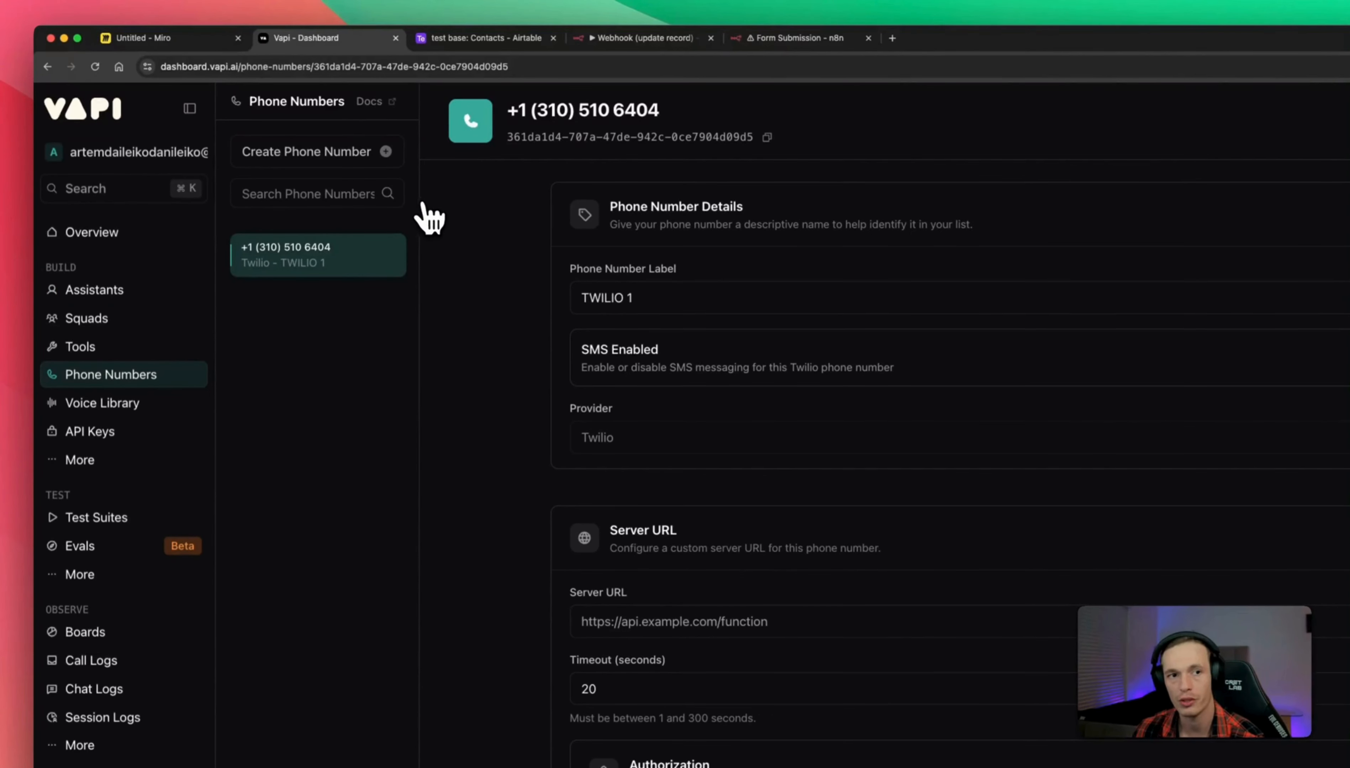
{"action": "left_click", "coordinate": [360, 155]}
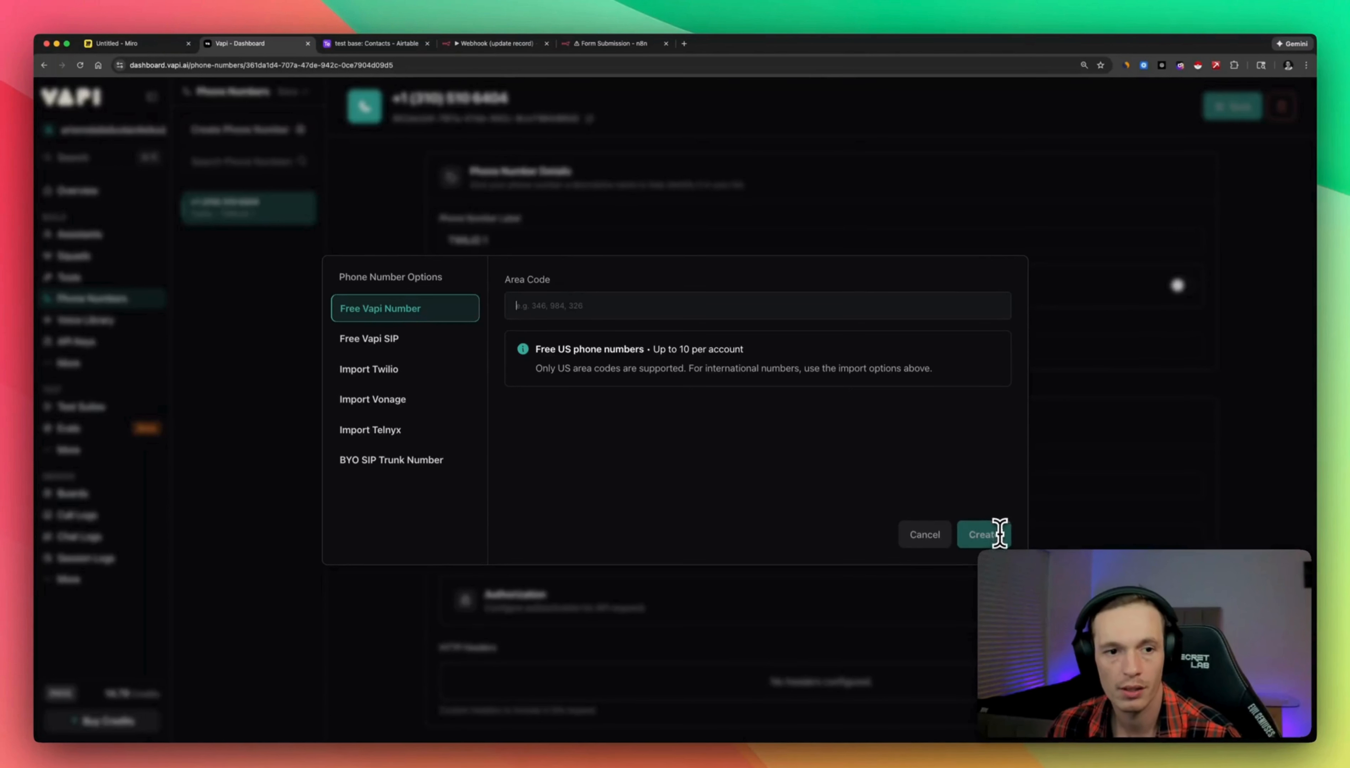
Look through the Import Twilio form's phone number, Account SID, Auth Token and Label fields.
{"action": "left_click", "coordinate": [375, 371]}
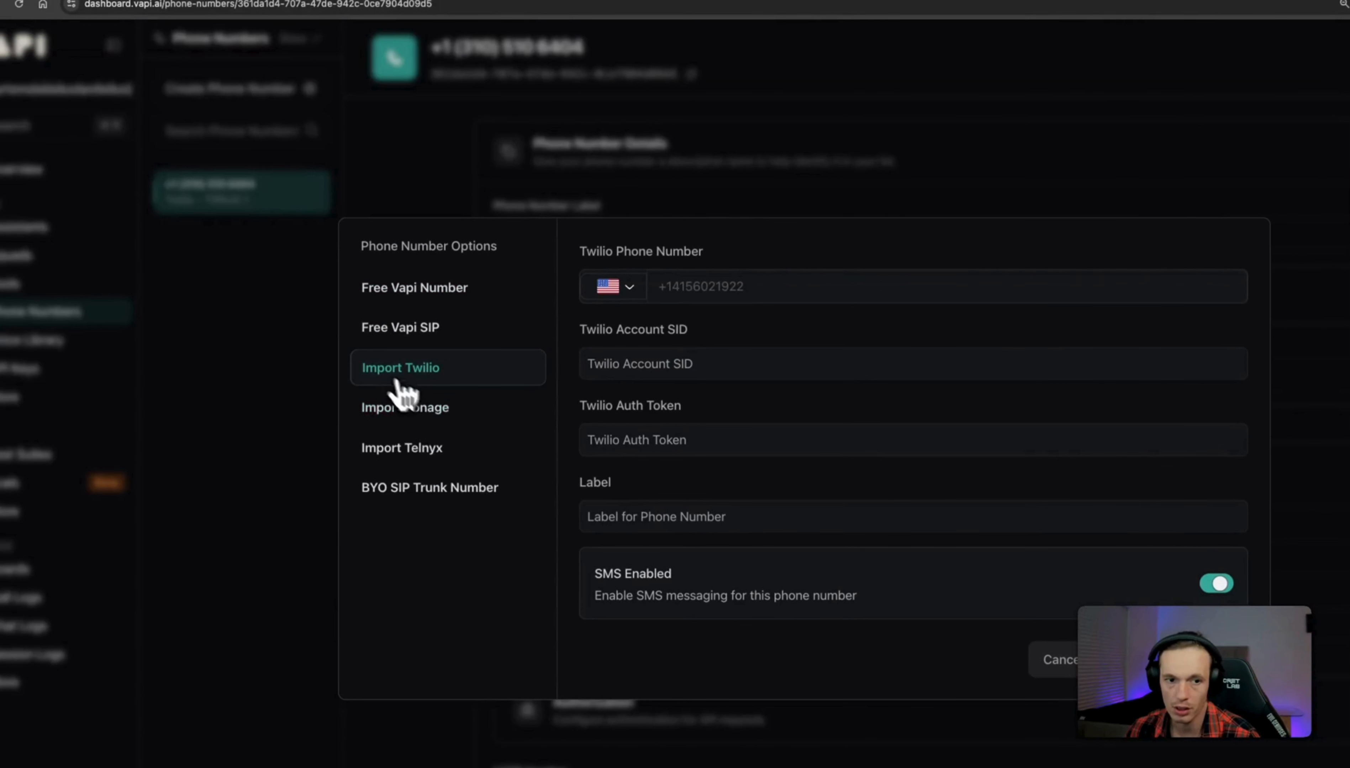
{"action": "left_click", "coordinate": [685, 285]}
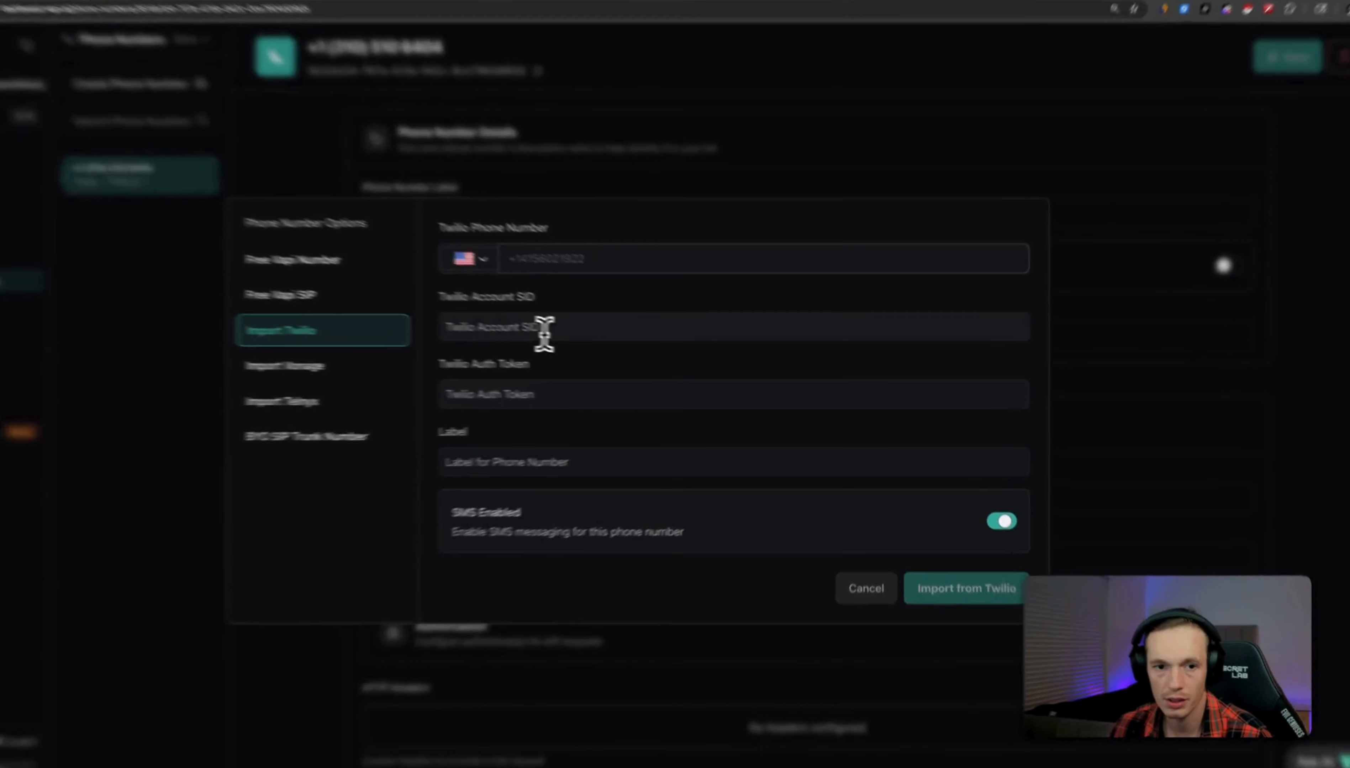
{"action": "left_click", "coordinate": [586, 341]}
{"action": "left_click", "coordinate": [506, 392]}
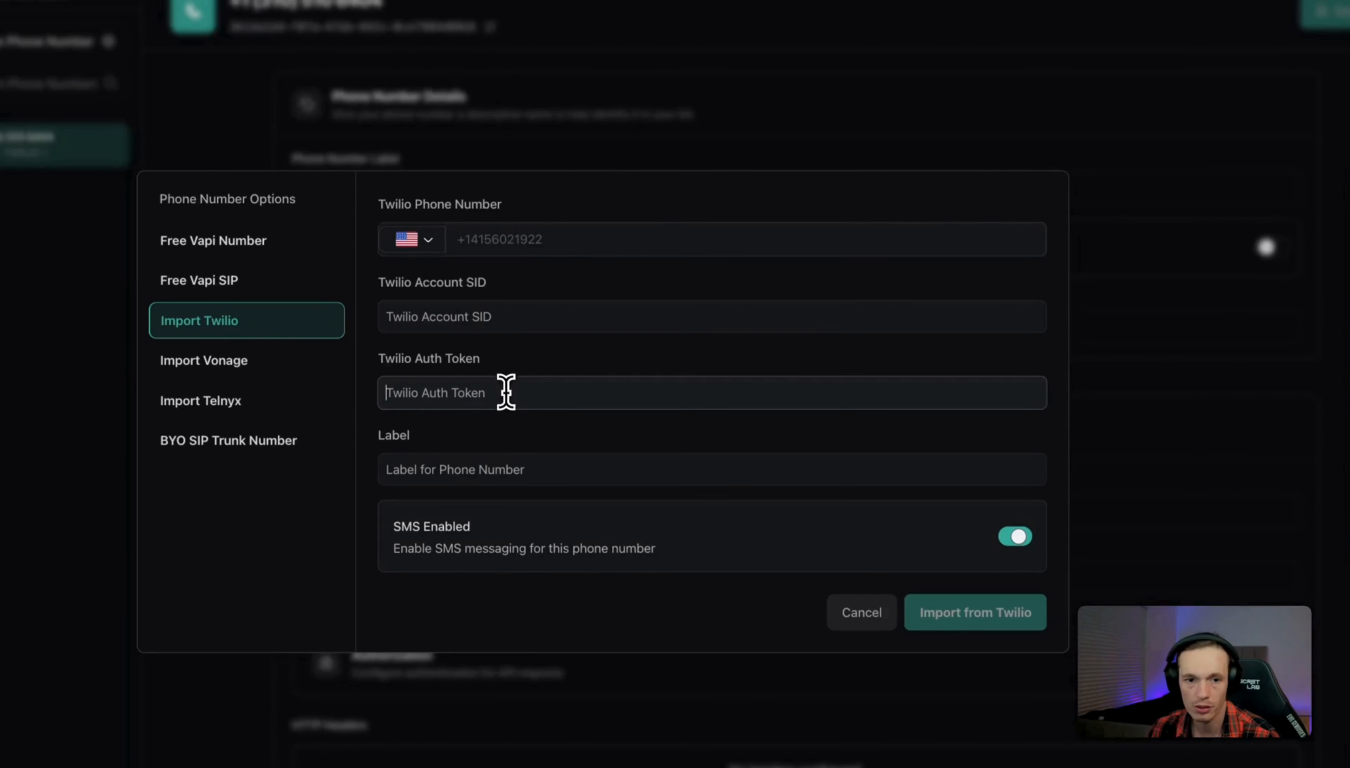
{"action": "left_click", "coordinate": [528, 466]}
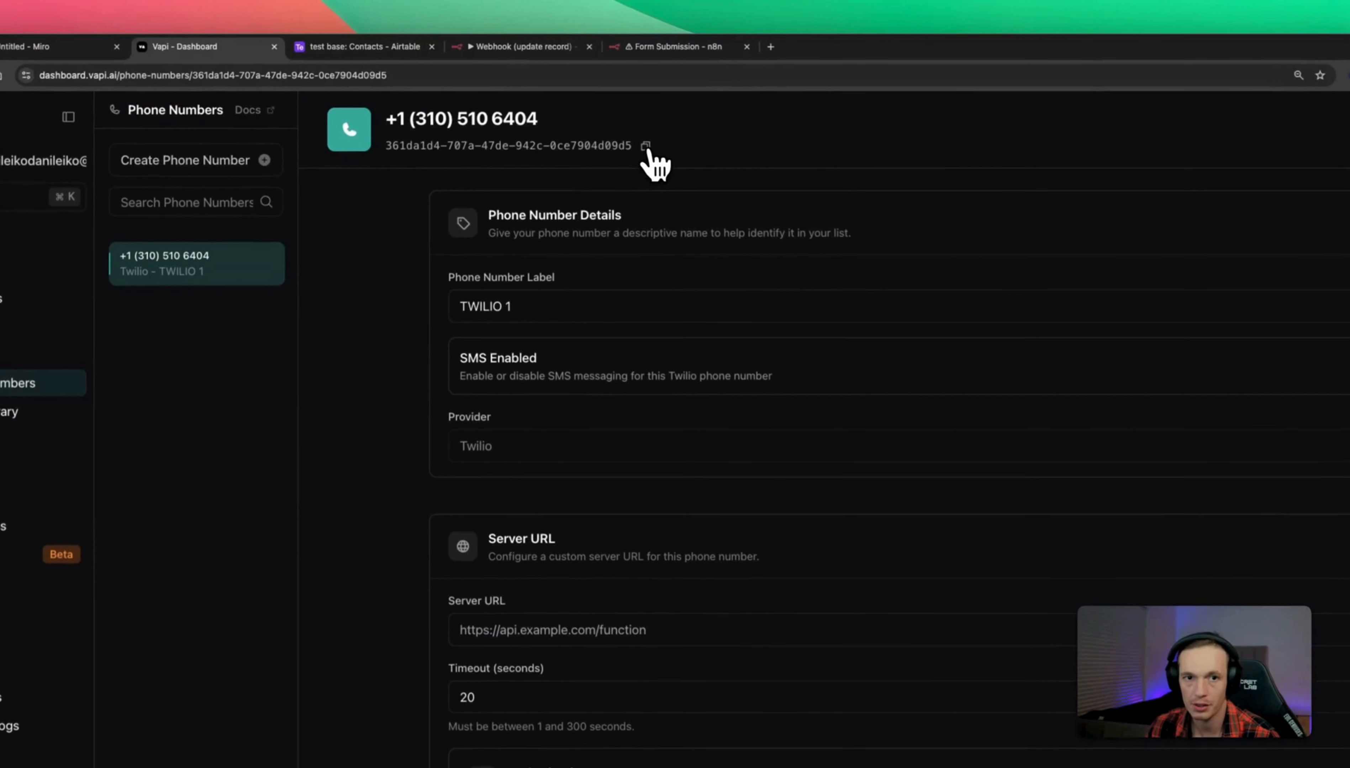
Paste the Twilio number's ID into phoneNumberId in the request body.
{"action": "left_click", "coordinate": [658, 51]}
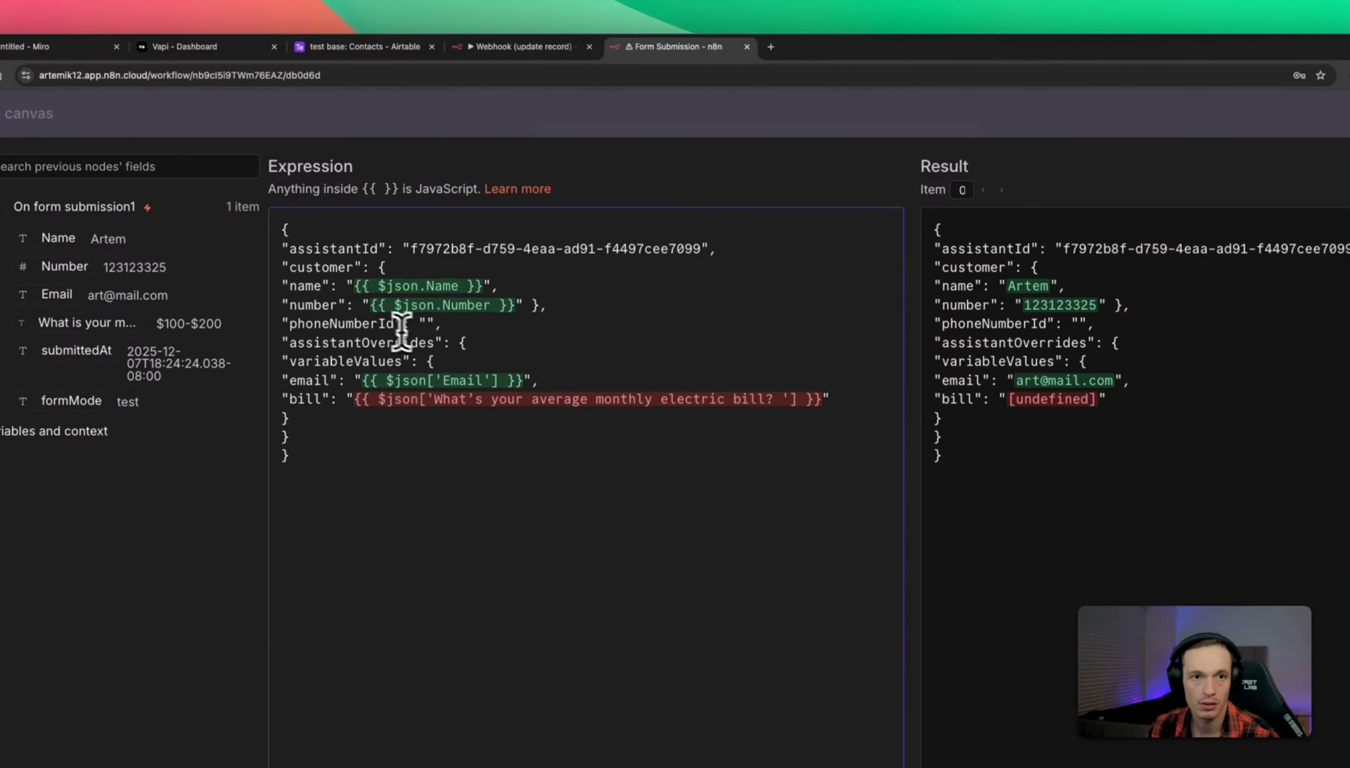
{"action": "right_click", "coordinate": [428, 323]}
{"action": "left_click", "coordinate": [446, 437]}
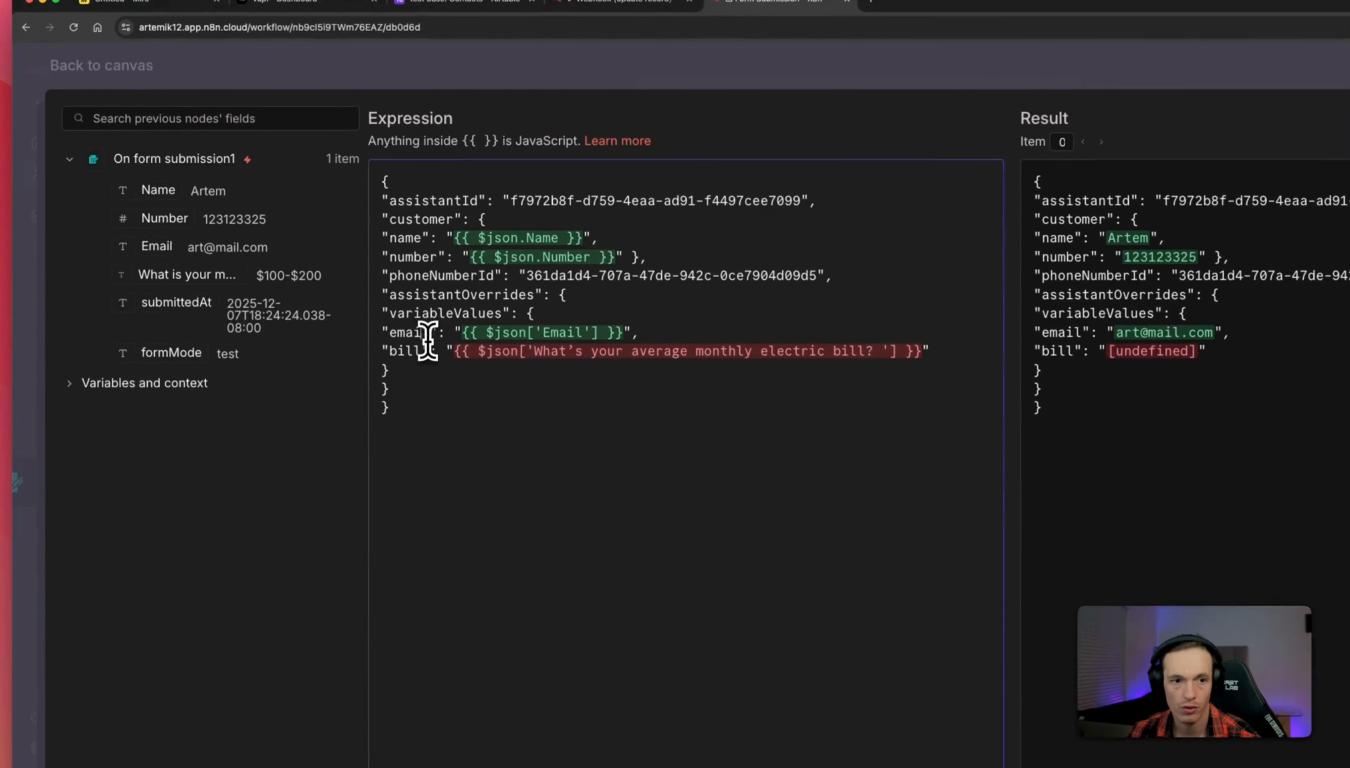
Map the form's Email field into email and the monthly bill answer into bill.
{"action": "left_click_drag", "start_coordinate": [461, 333], "coordinate": [628, 330]}
{"action": "key", "text": "BackSpace"}
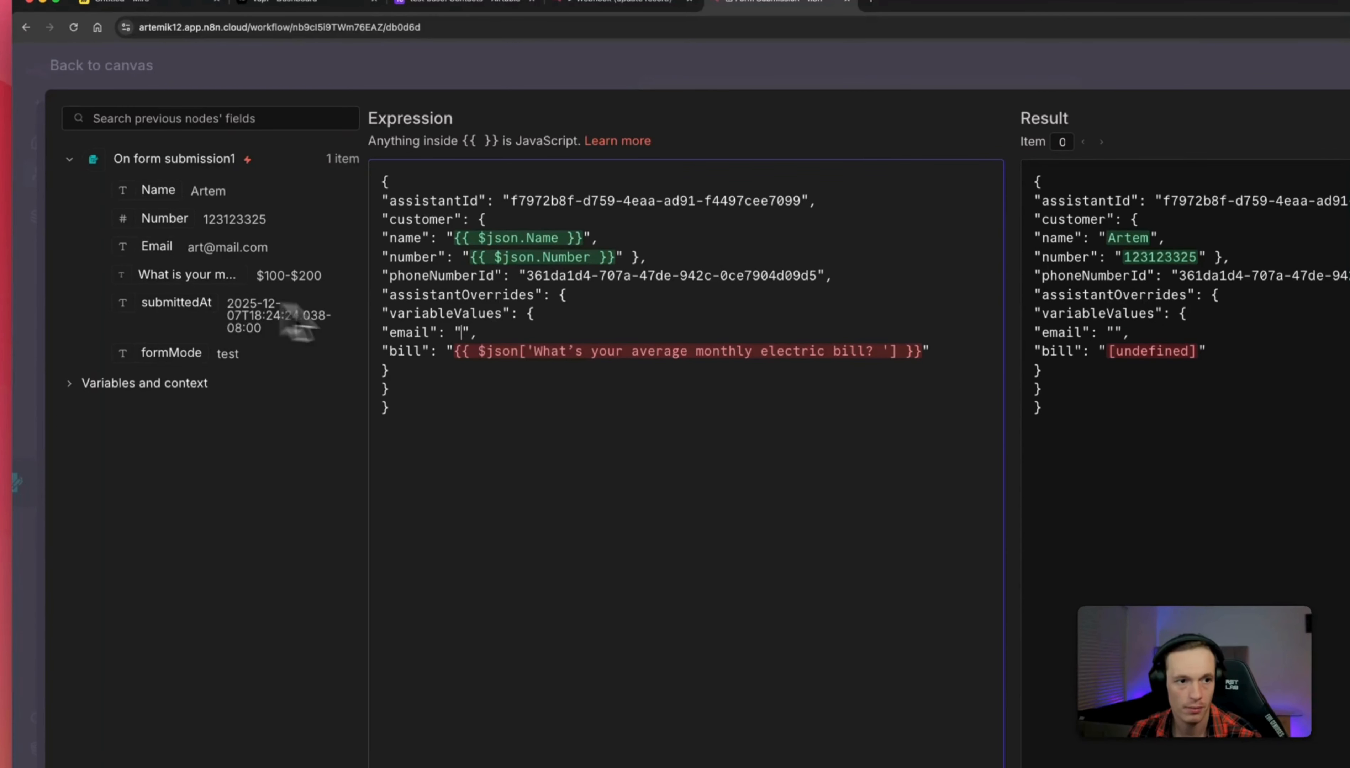
{"action": "left_click_drag", "start_coordinate": [161, 248], "coordinate": [462, 336]}
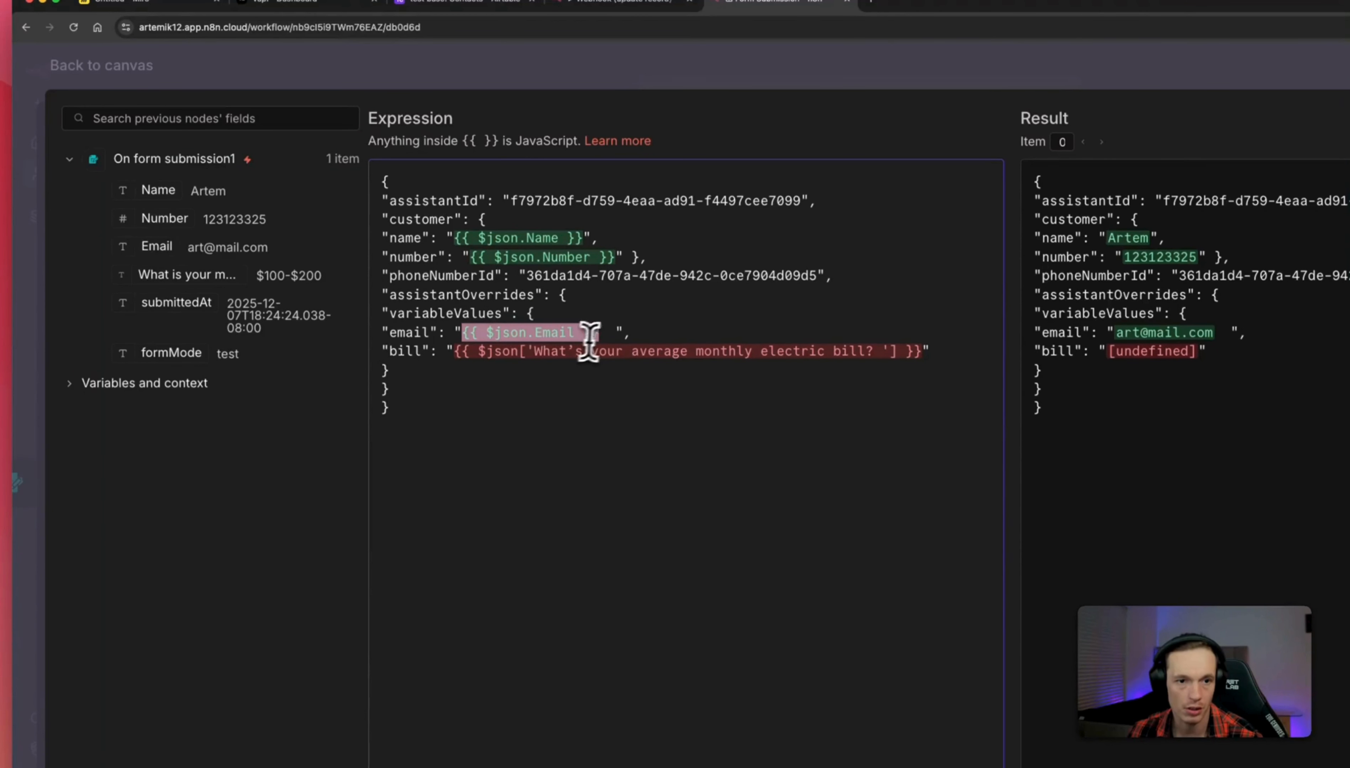
{"action": "left_click", "coordinate": [613, 335]}
{"action": "key", "text": "BackSpace"}
{"action": "key", "text": "BackSpace"}
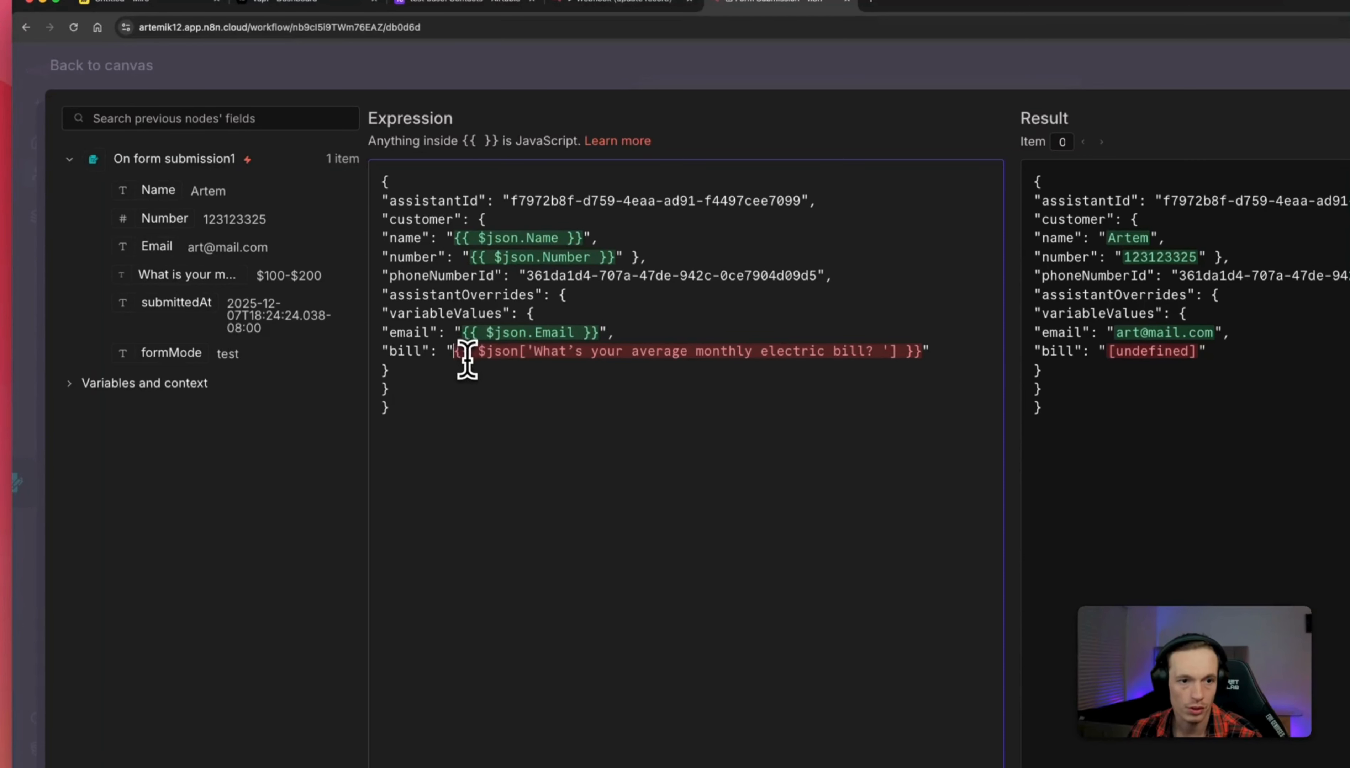
{"action": "left_click_drag", "start_coordinate": [455, 352], "coordinate": [918, 348]}
{"action": "key", "text": "BackSpace"}
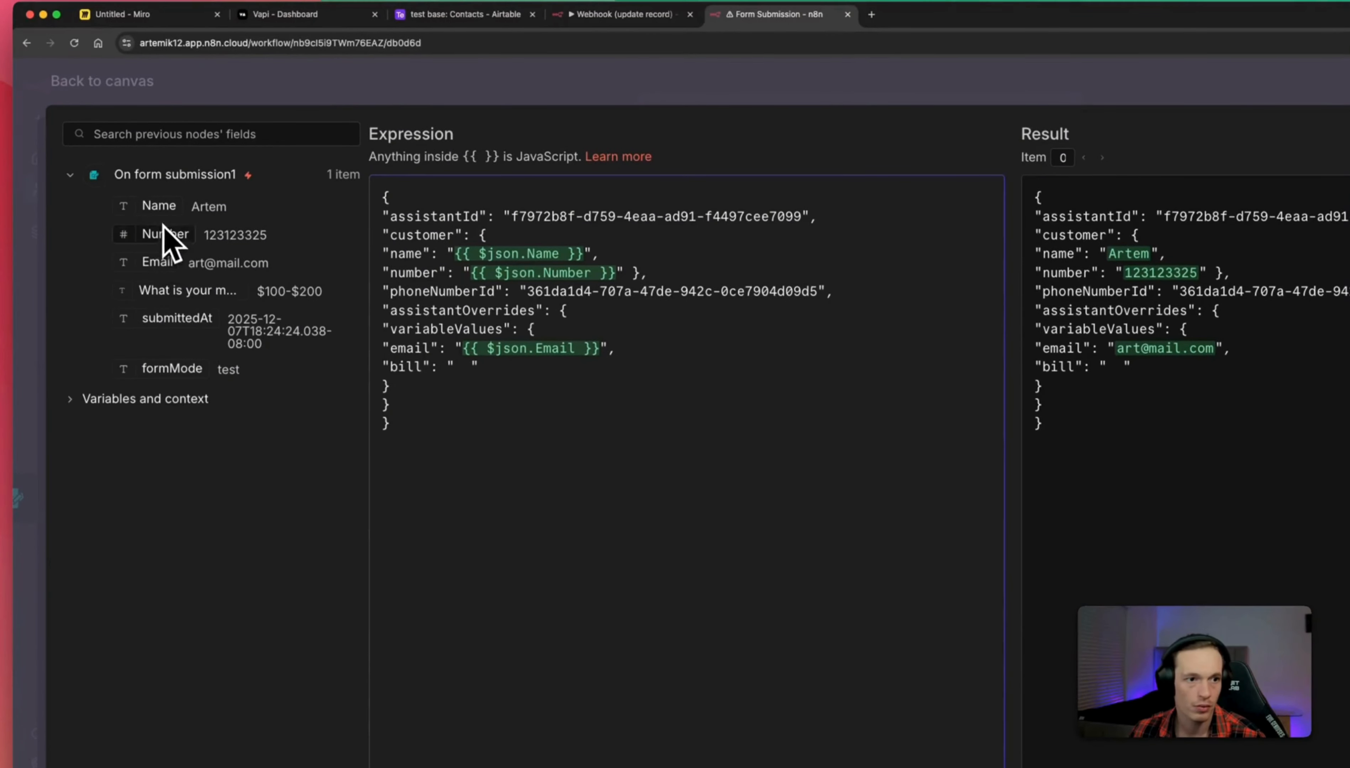
{"action": "left_click_drag", "start_coordinate": [189, 294], "coordinate": [465, 371]}
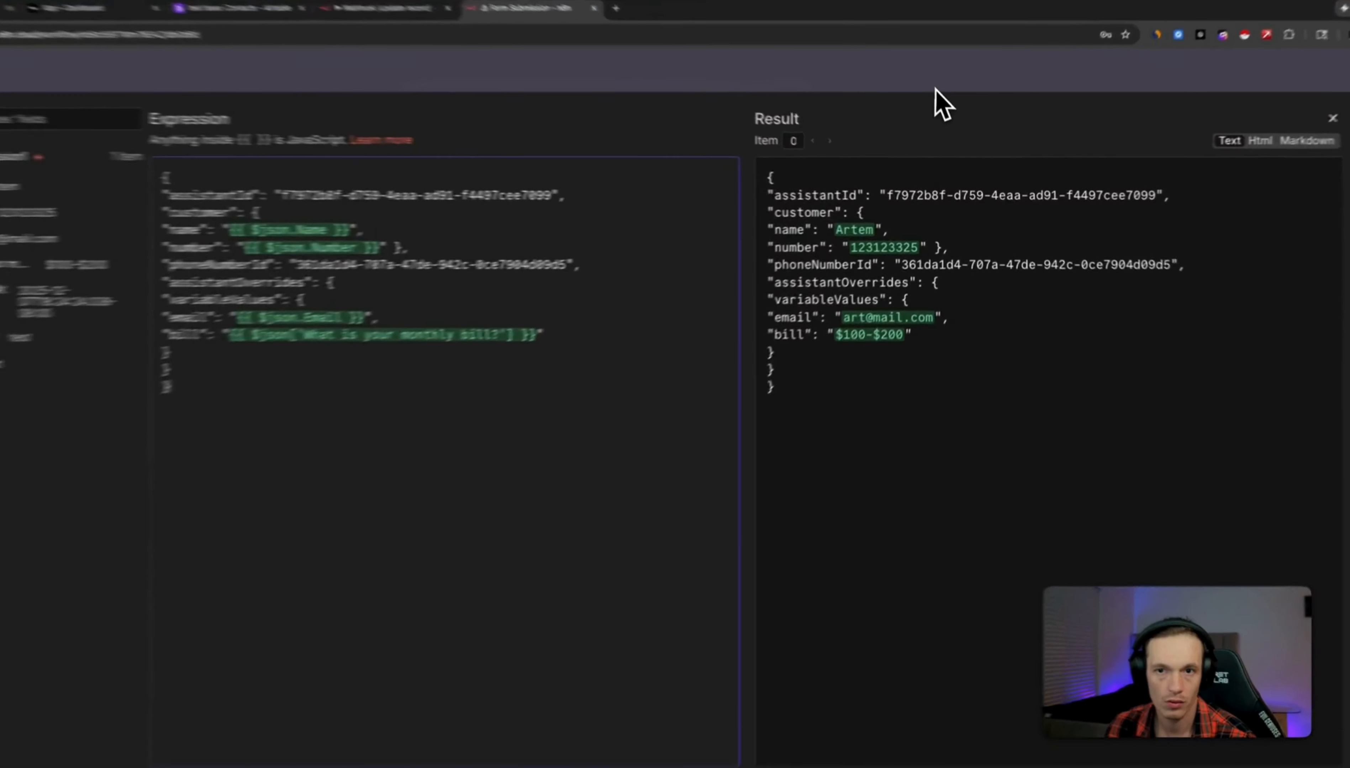
{"action": "left_click", "coordinate": [945, 108]}
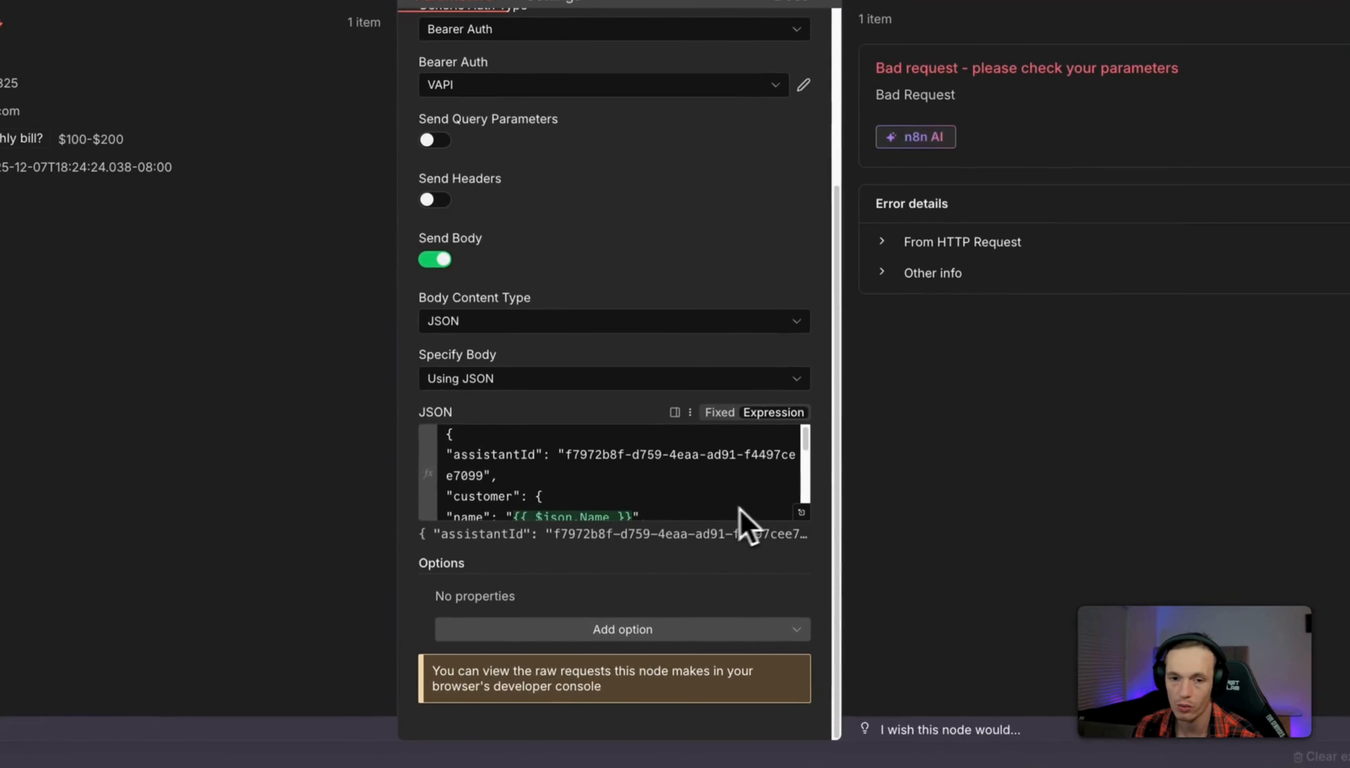
Run the HTTP Request node and review its 400 error requiring an E.164 customer number.
{"action": "scroll", "coordinate": [667, 653], "scroll_direction": "down", "scroll_amount": 1}
{"action": "scroll", "coordinate": [745, 555], "scroll_direction": "down", "scroll_amount": 1}
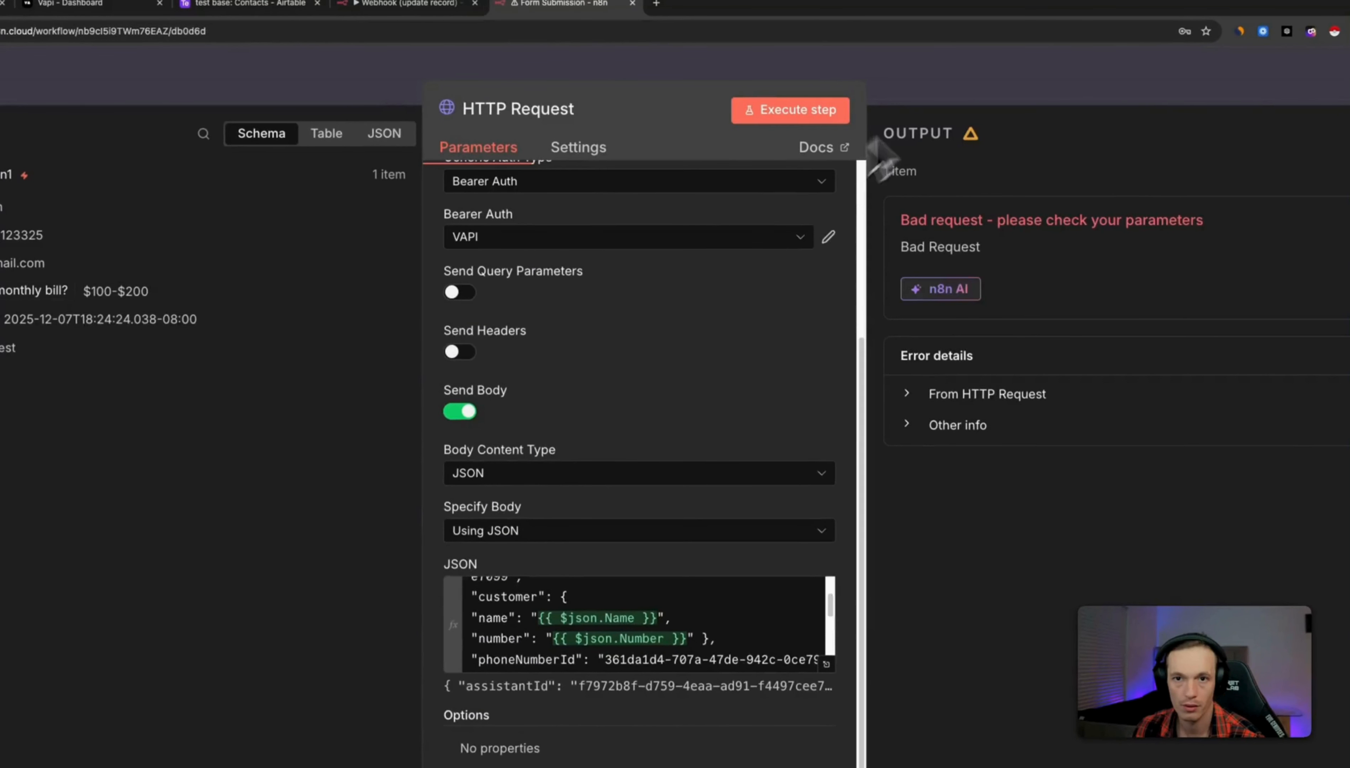
{"action": "left_click", "coordinate": [897, 104]}
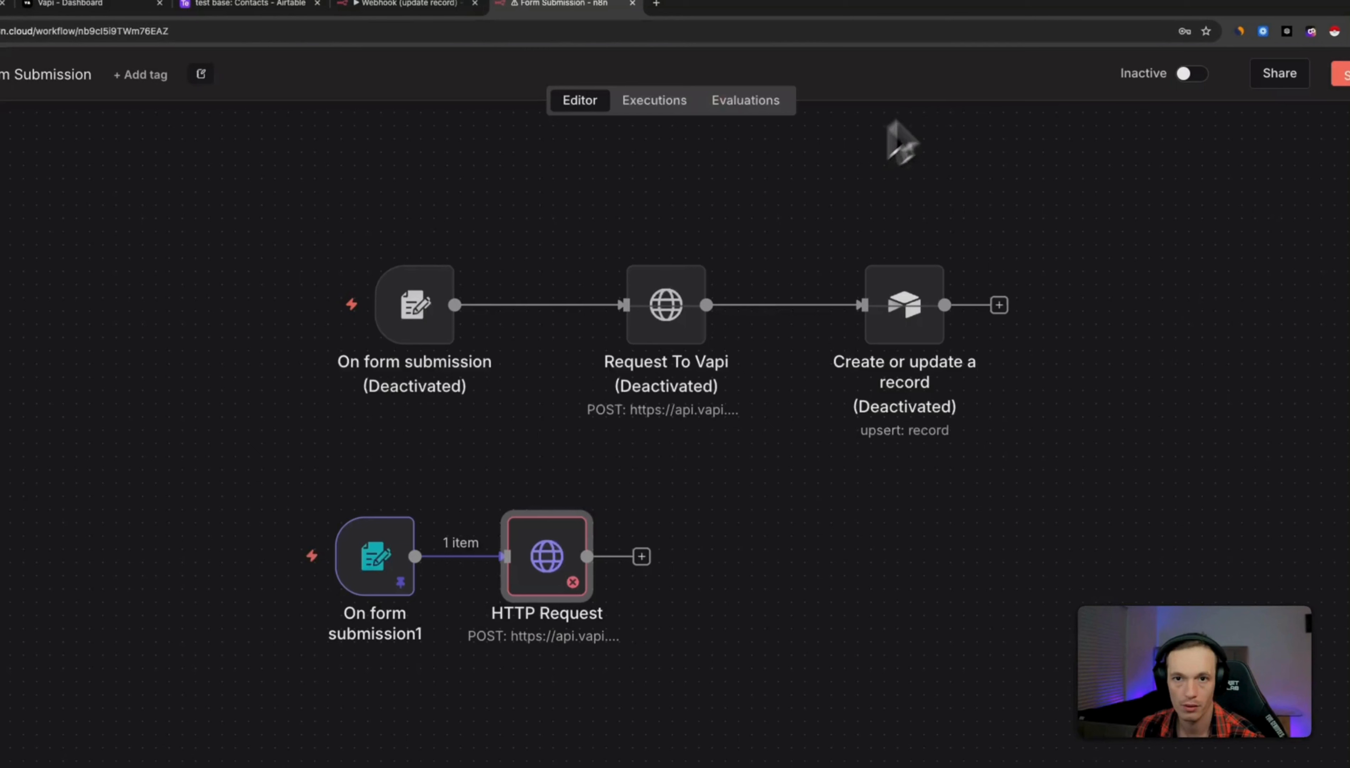
{"action": "mouse_move", "coordinate": [543, 550]}
{"action": "left_click", "coordinate": [499, 499]}
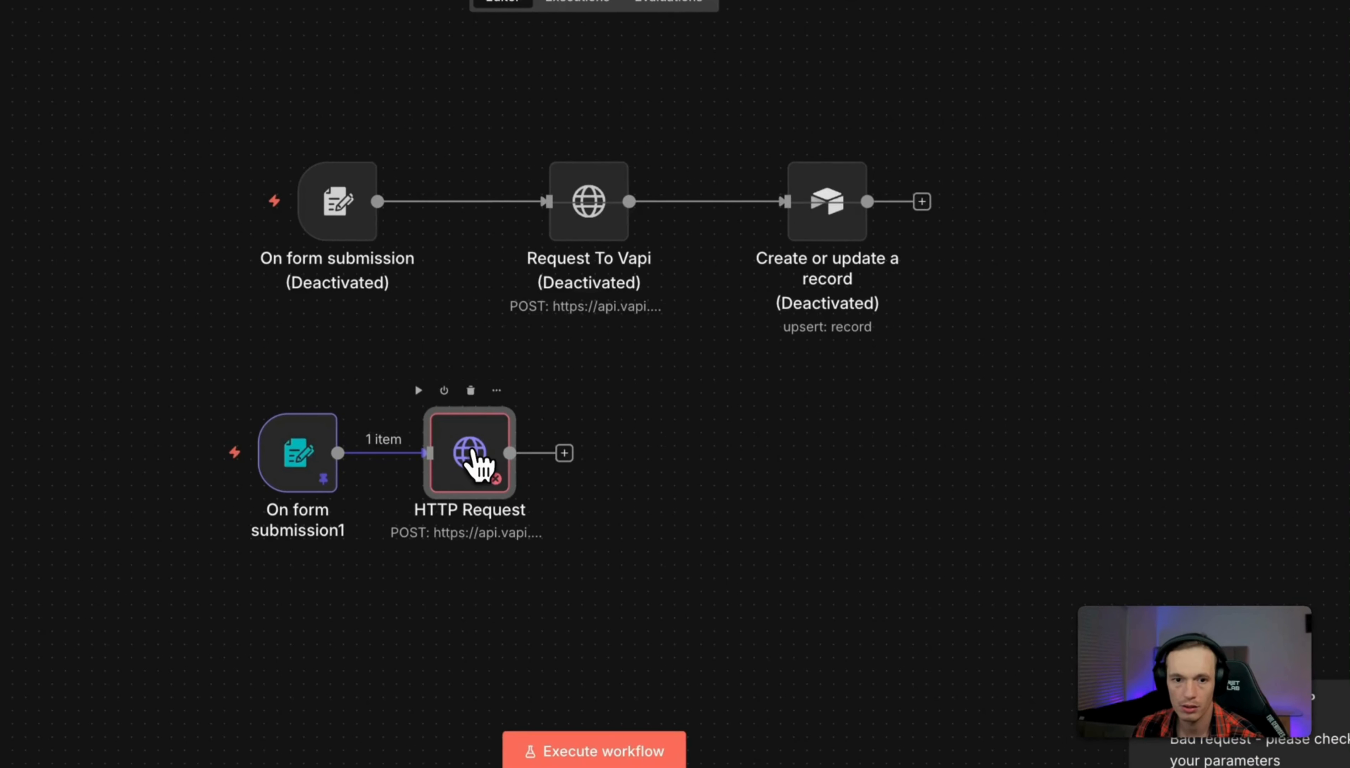
{"action": "double_click", "coordinate": [474, 461]}
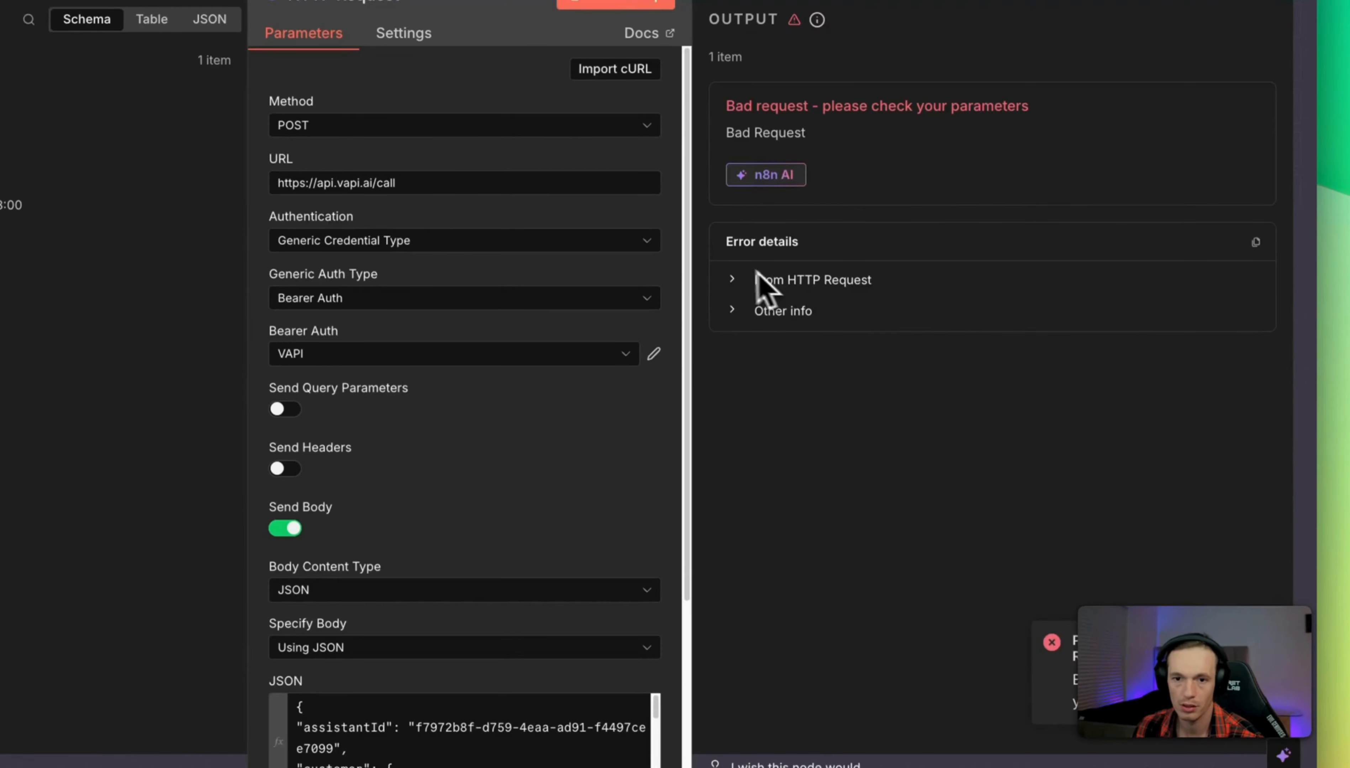
{"action": "left_click", "coordinate": [732, 279]}
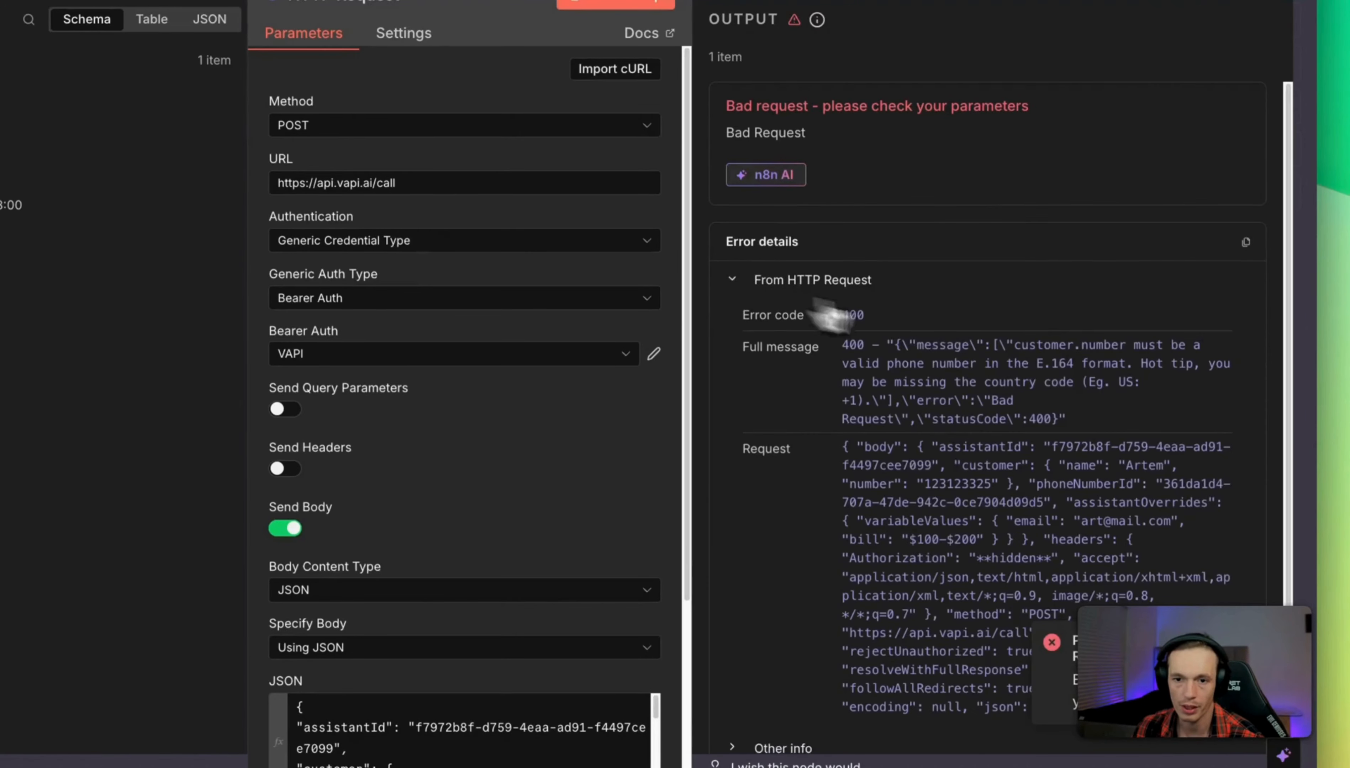
{"action": "scroll", "coordinate": [1108, 382], "scroll_direction": "down", "scroll_amount": 1}
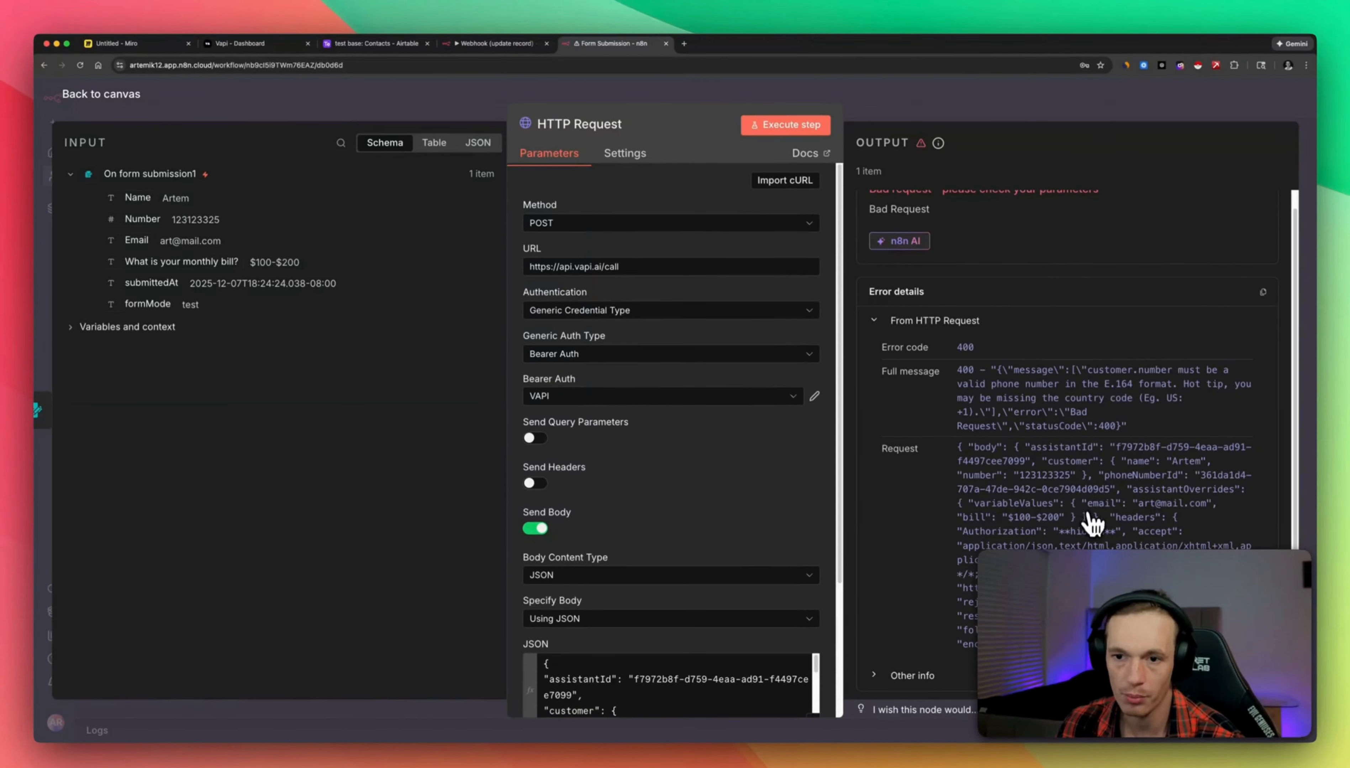
Add a +1 prefix before {{ $json.Number }} on the customer number line of the JSON body.
{"action": "scroll", "coordinate": [693, 392], "scroll_direction": "down", "scroll_amount": 5}
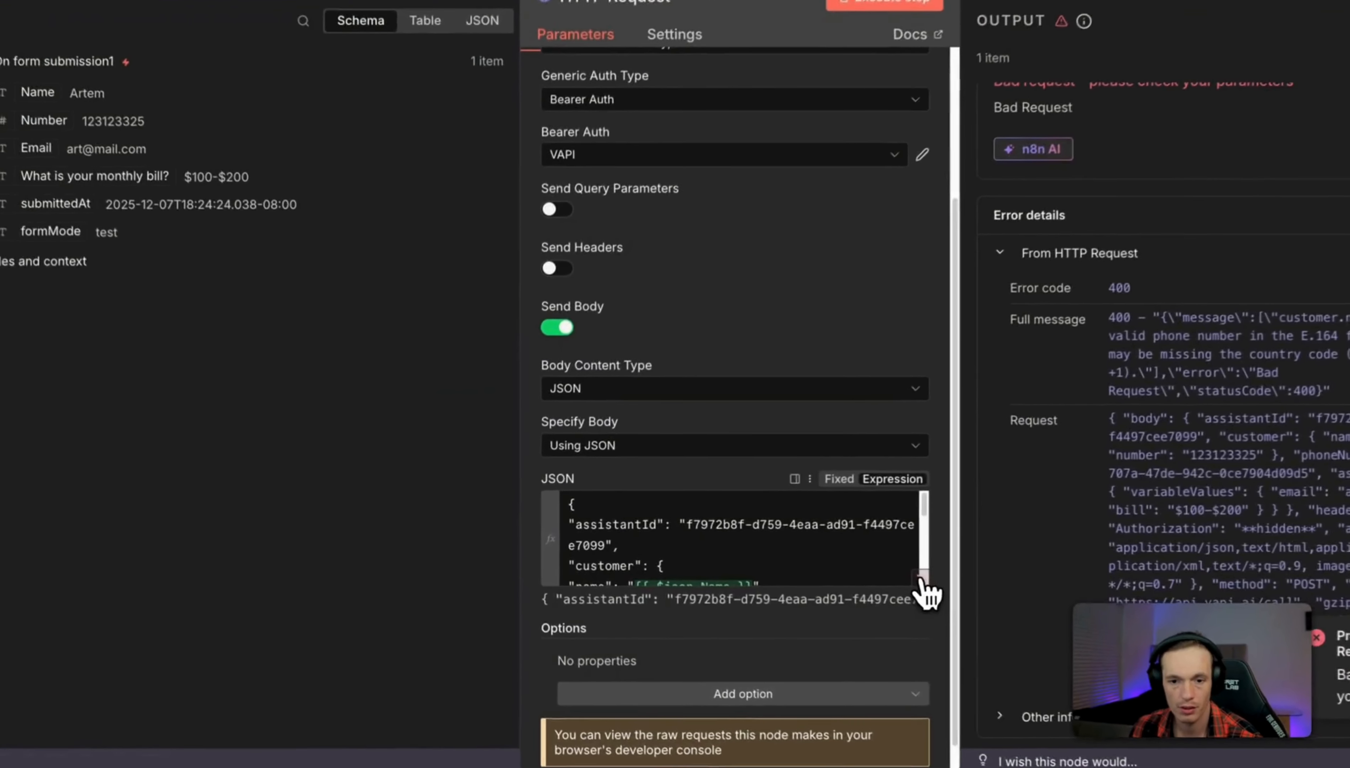
{"action": "left_click", "coordinate": [921, 578]}
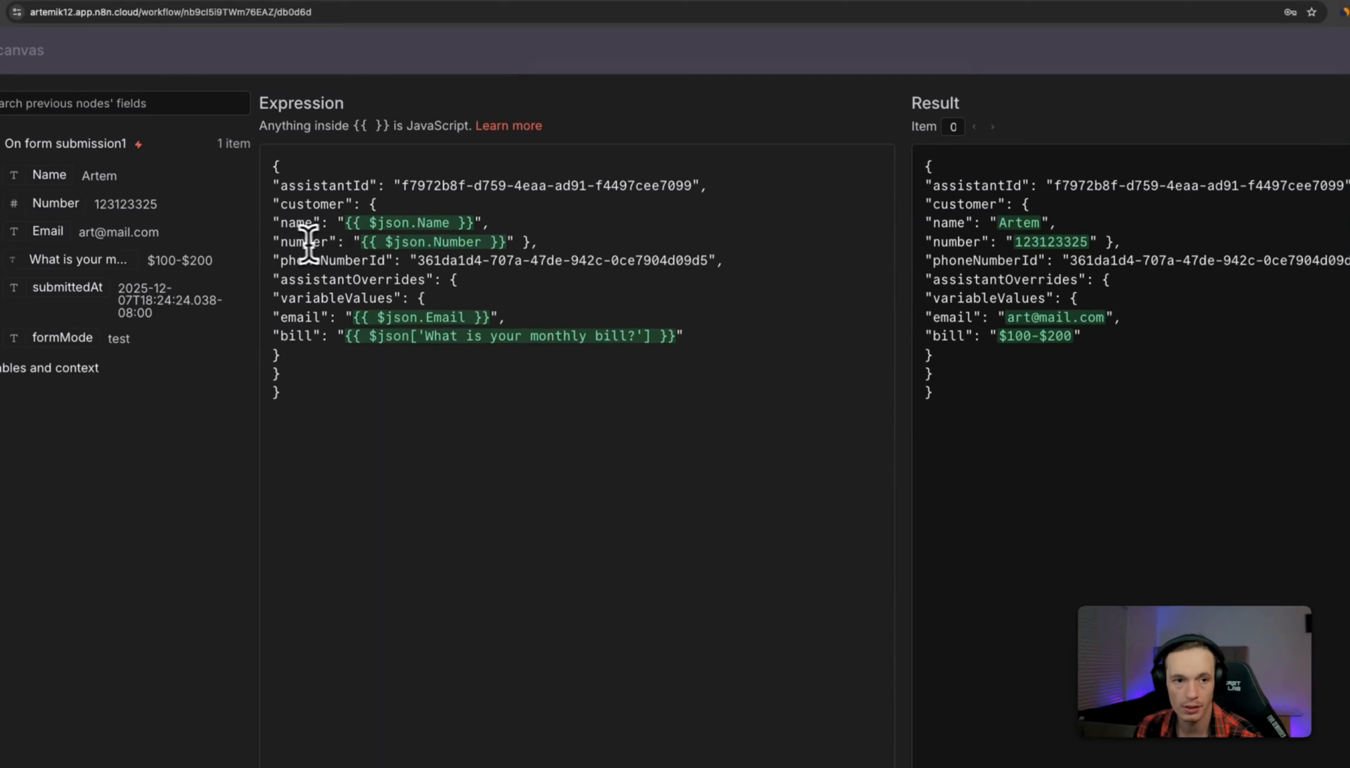
{"action": "left_click", "coordinate": [277, 242]}
{"action": "left_click", "coordinate": [537, 243], "text": "shift"}
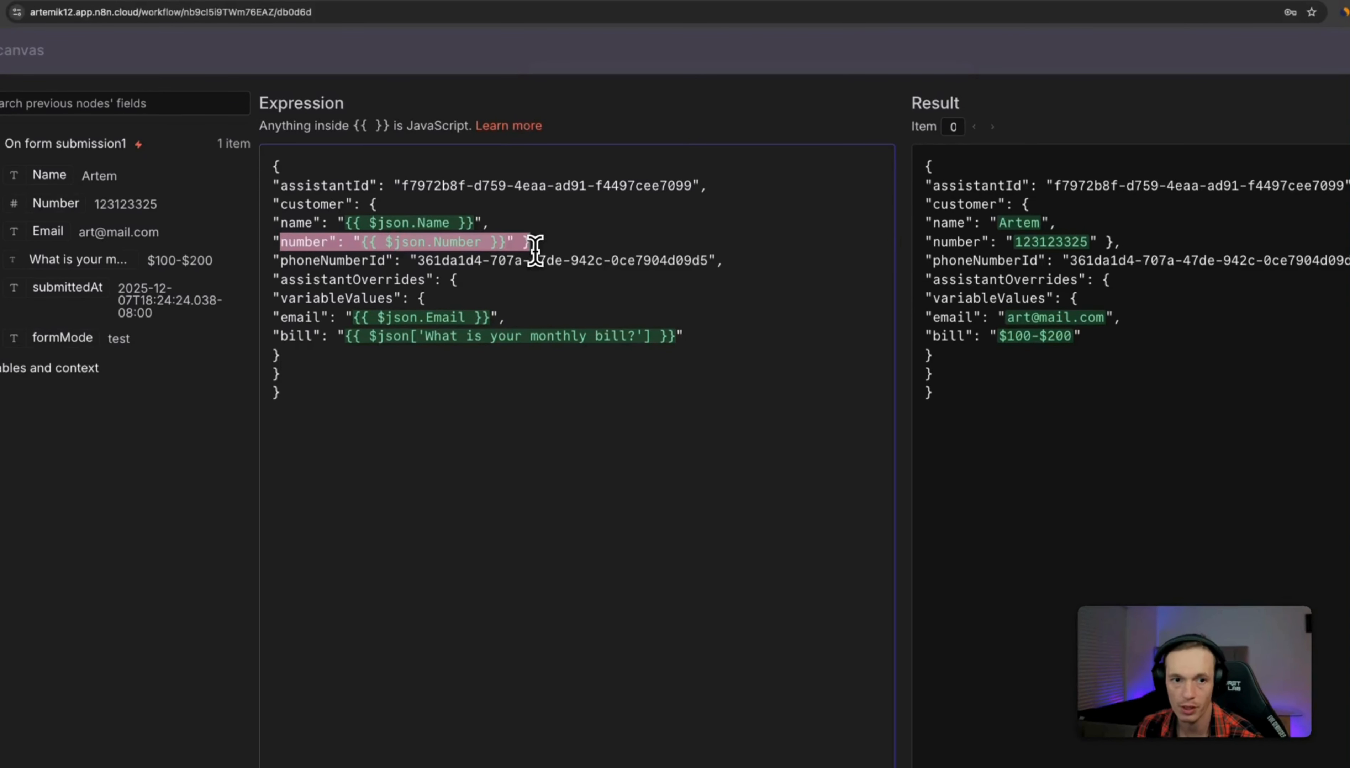
{"action": "left_click", "coordinate": [366, 243]}
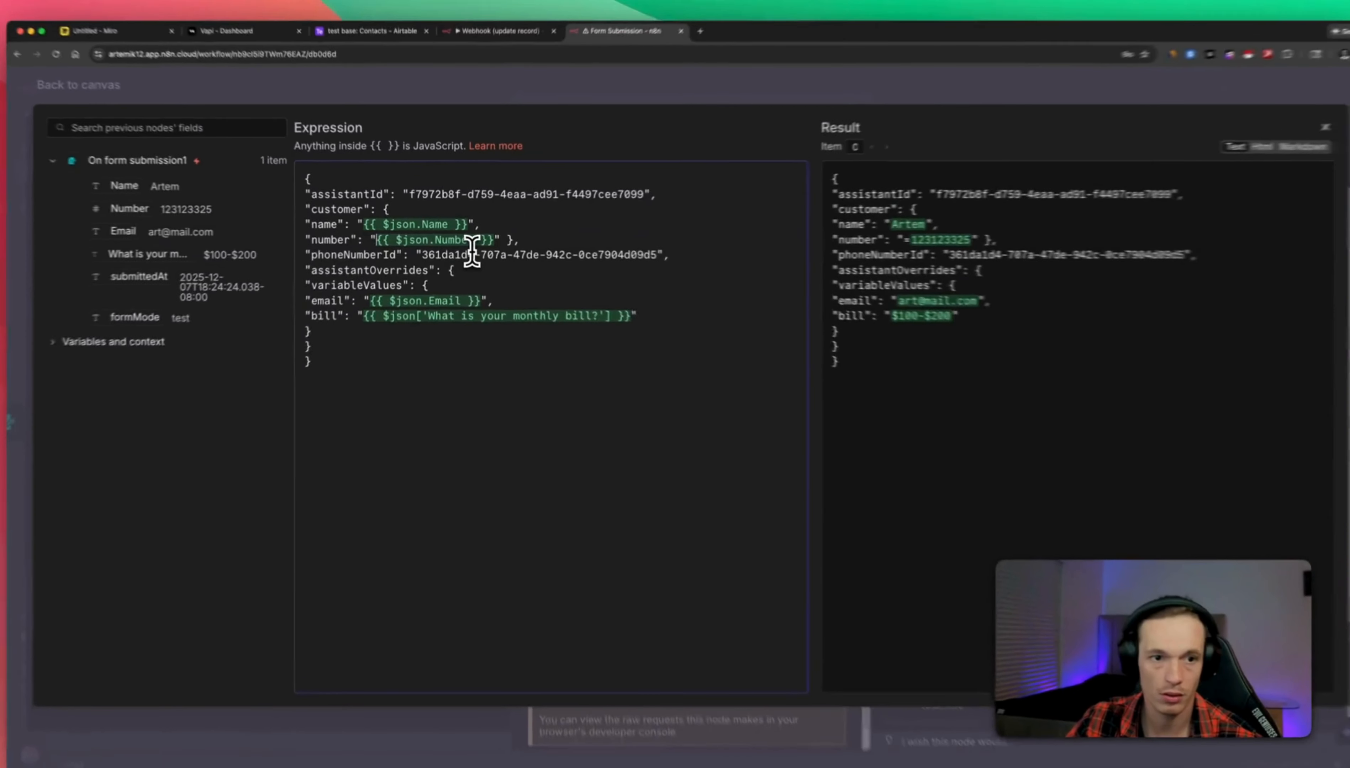
{"action": "key", "text": "BackSpace"}
{"action": "type", "text": "+1"}
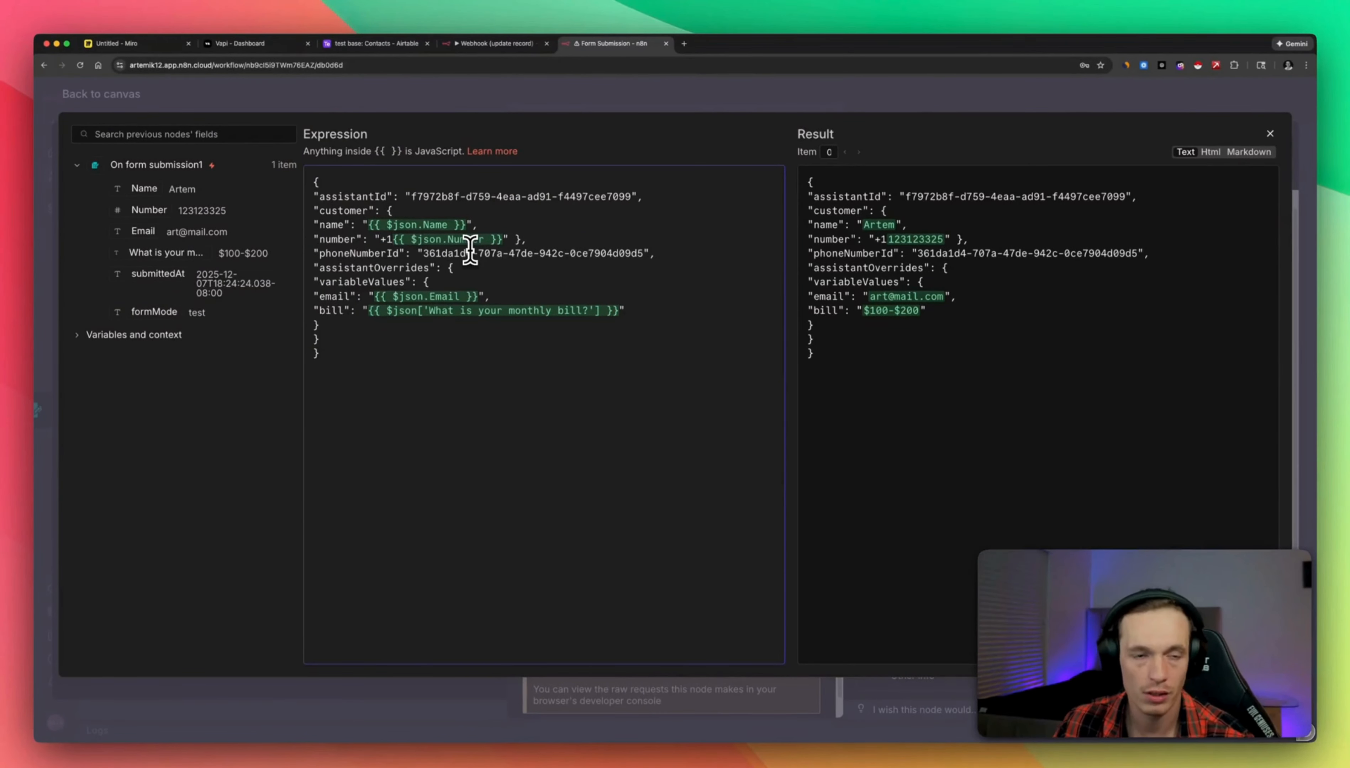
{"action": "key", "text": "BackSpace"}
{"action": "key", "text": "BackSpace"}
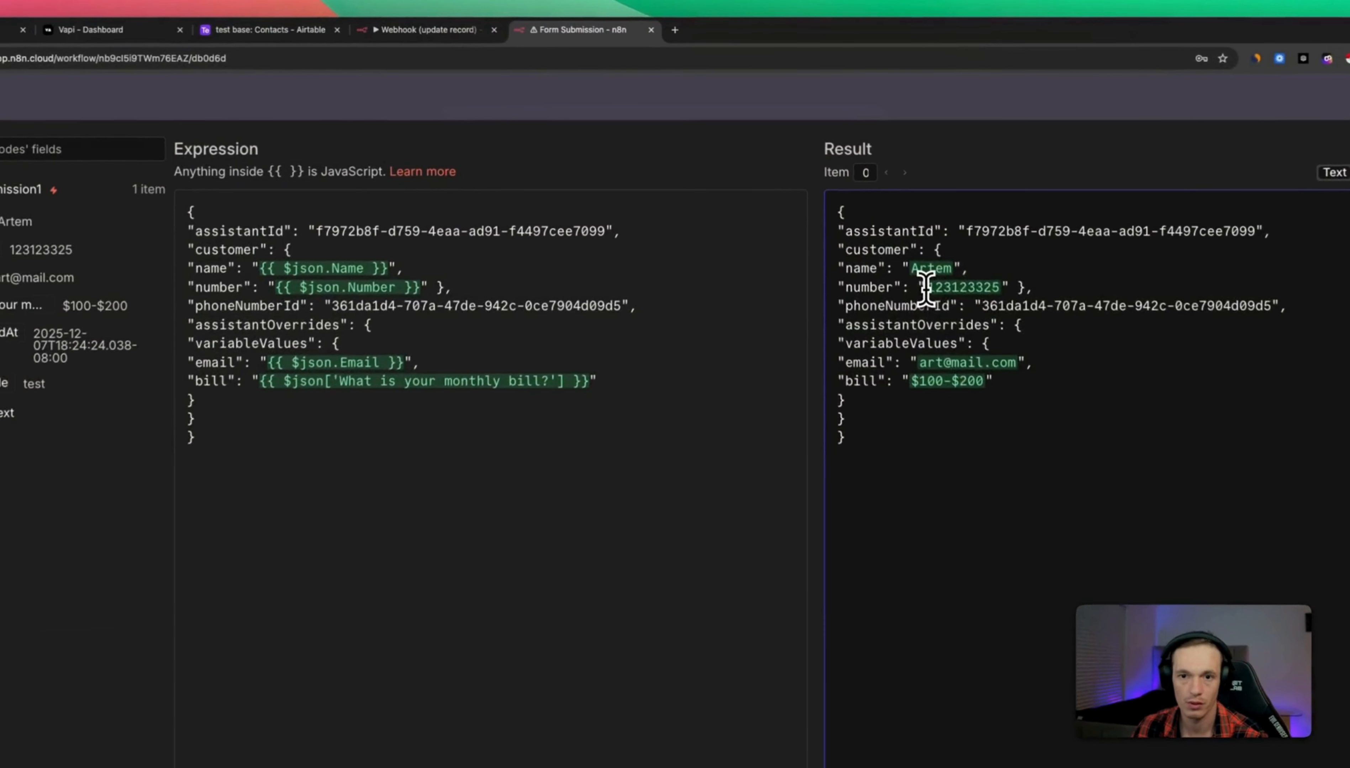
{"action": "left_click_drag", "start_coordinate": [877, 239], "coordinate": [932, 239]}
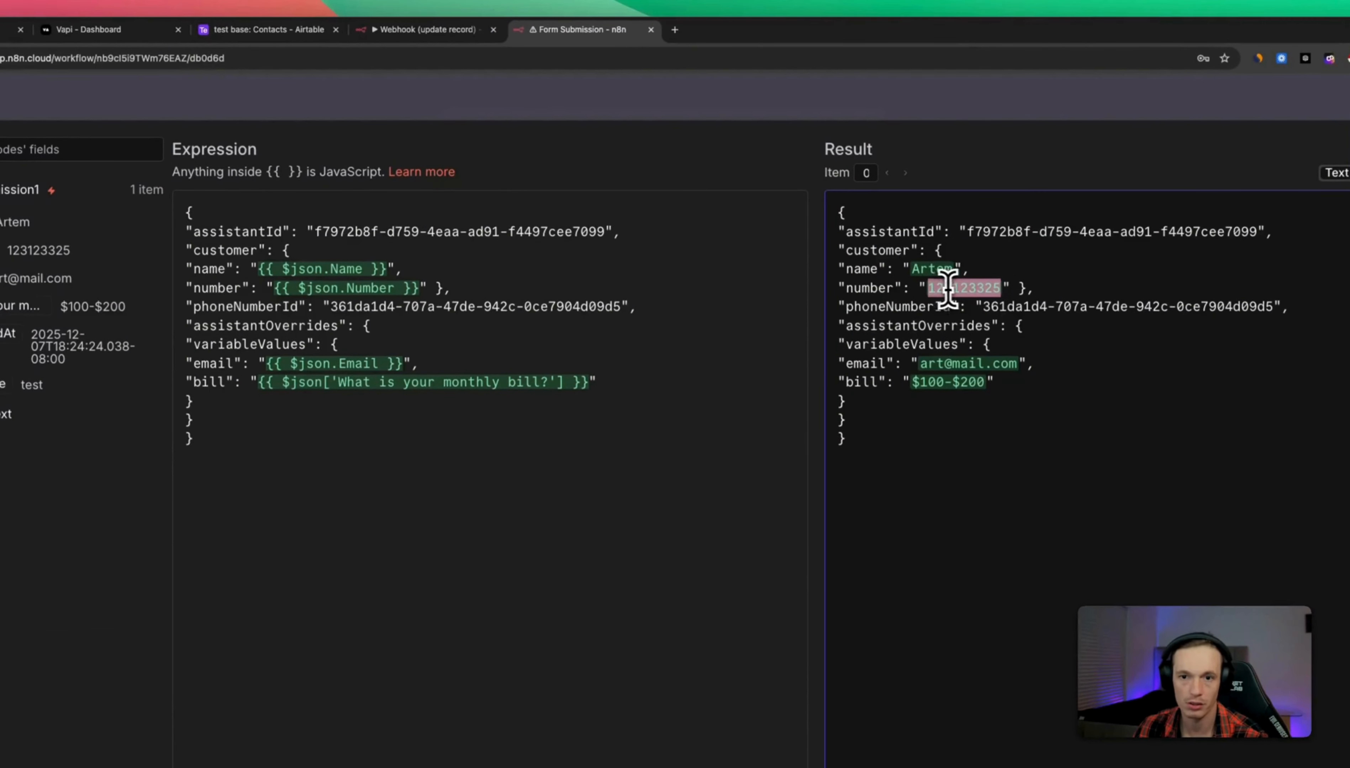
{"action": "left_click", "coordinate": [274, 288]}
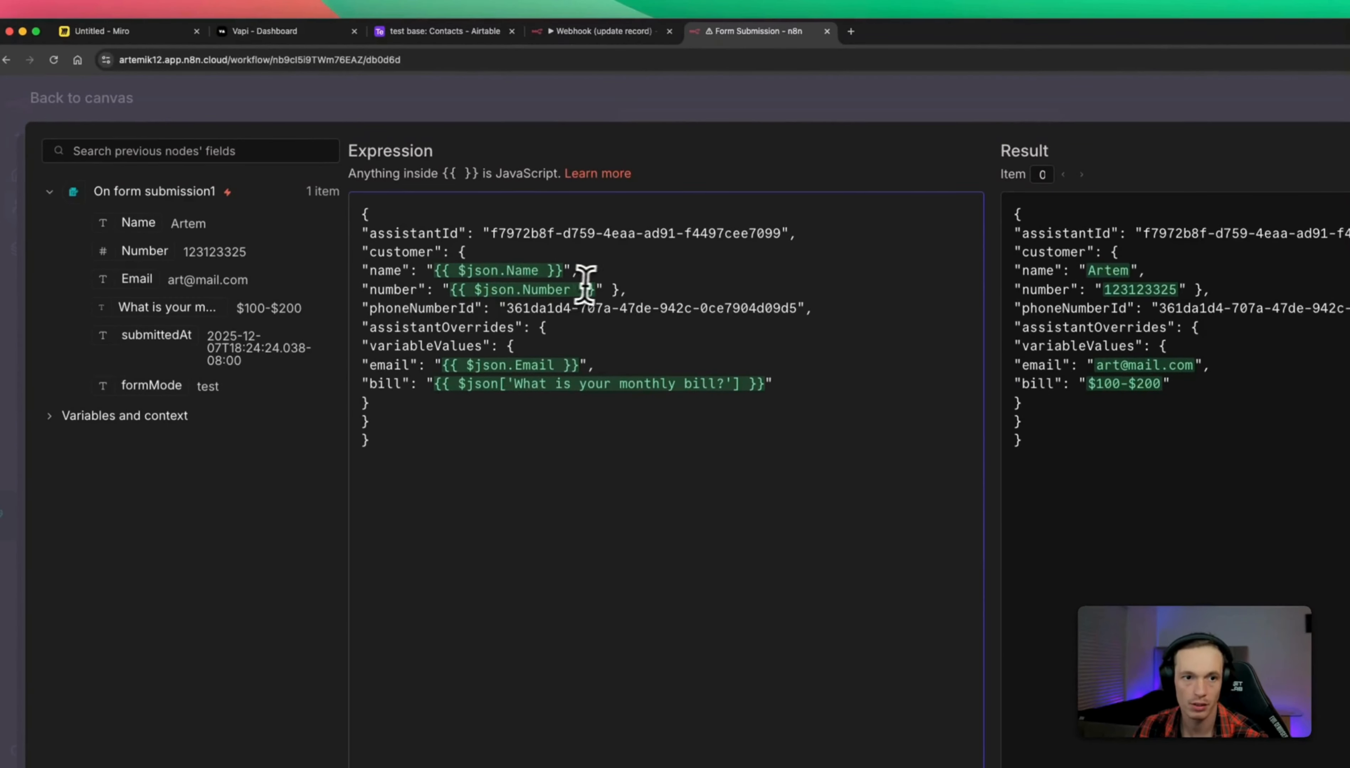
{"action": "type", "text": "+1"}
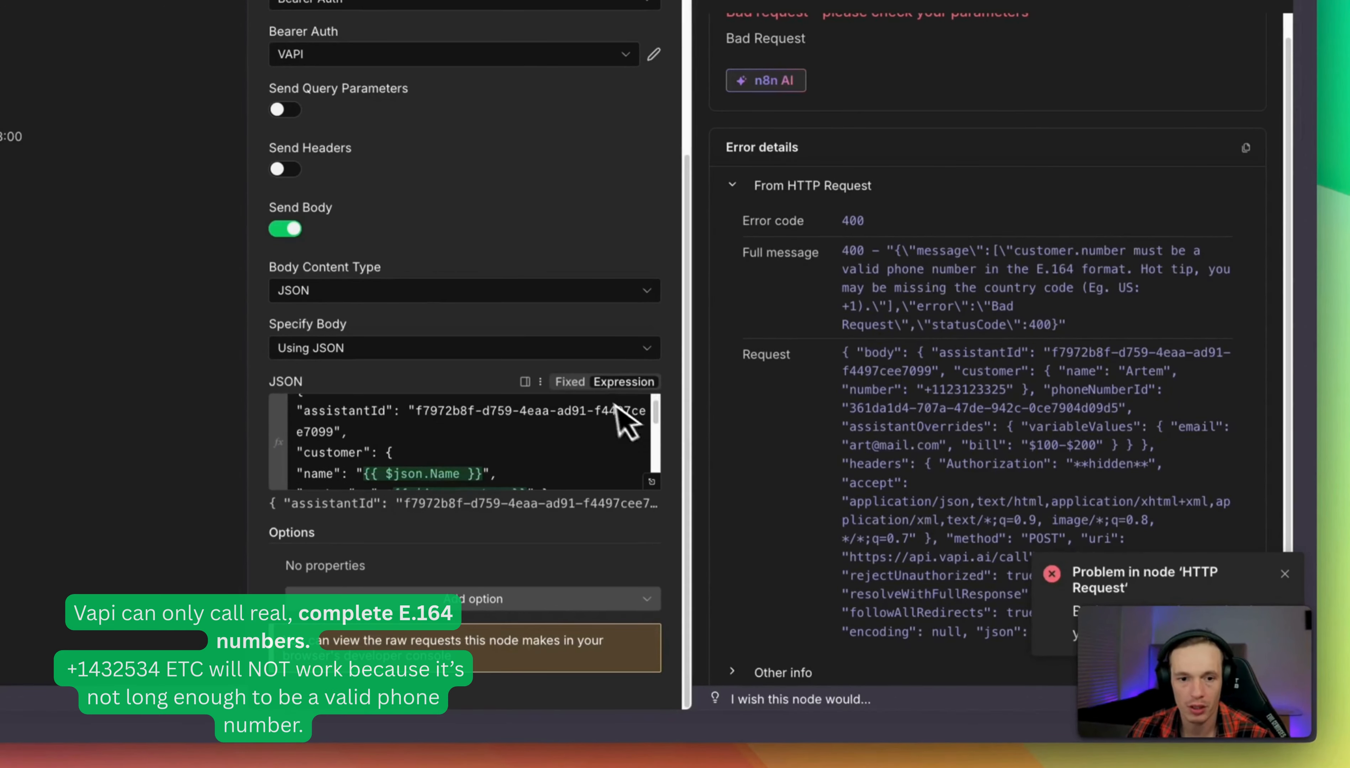
Replace the number expression with a hard-coded +1 phone number, stripping its parentheses, space and dash.
{"action": "left_click", "coordinate": [652, 482]}
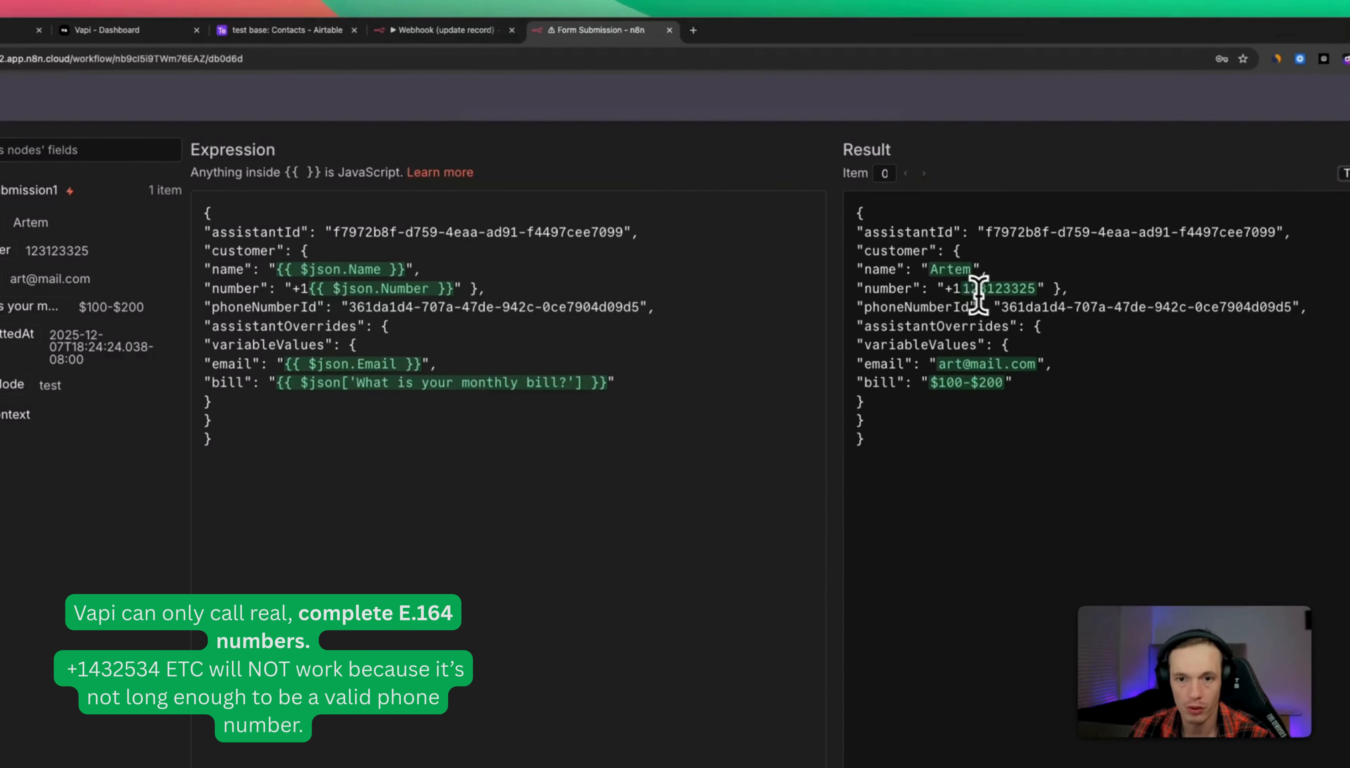
{"action": "left_click_drag", "start_coordinate": [309, 288], "coordinate": [441, 287]}
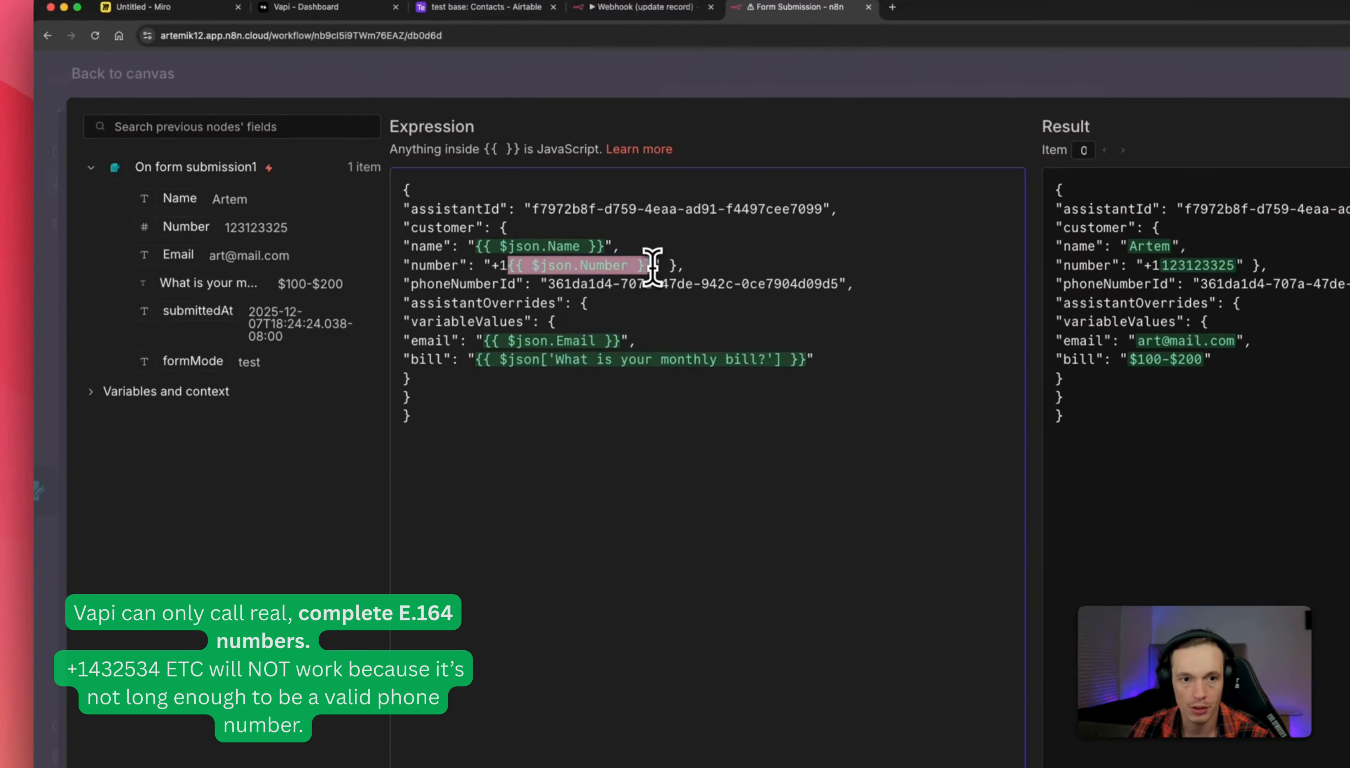
{"action": "right_click", "coordinate": [605, 264]}
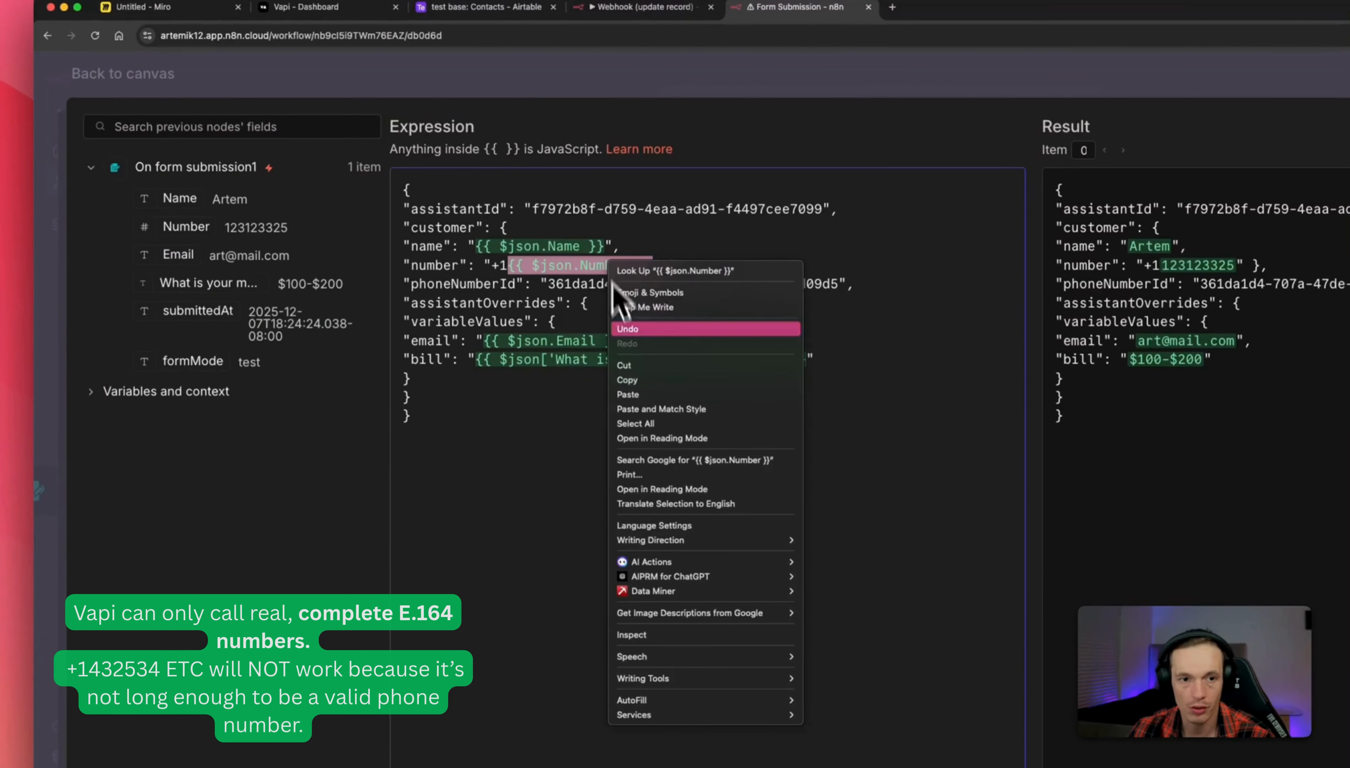
{"action": "left_click", "coordinate": [639, 394]}
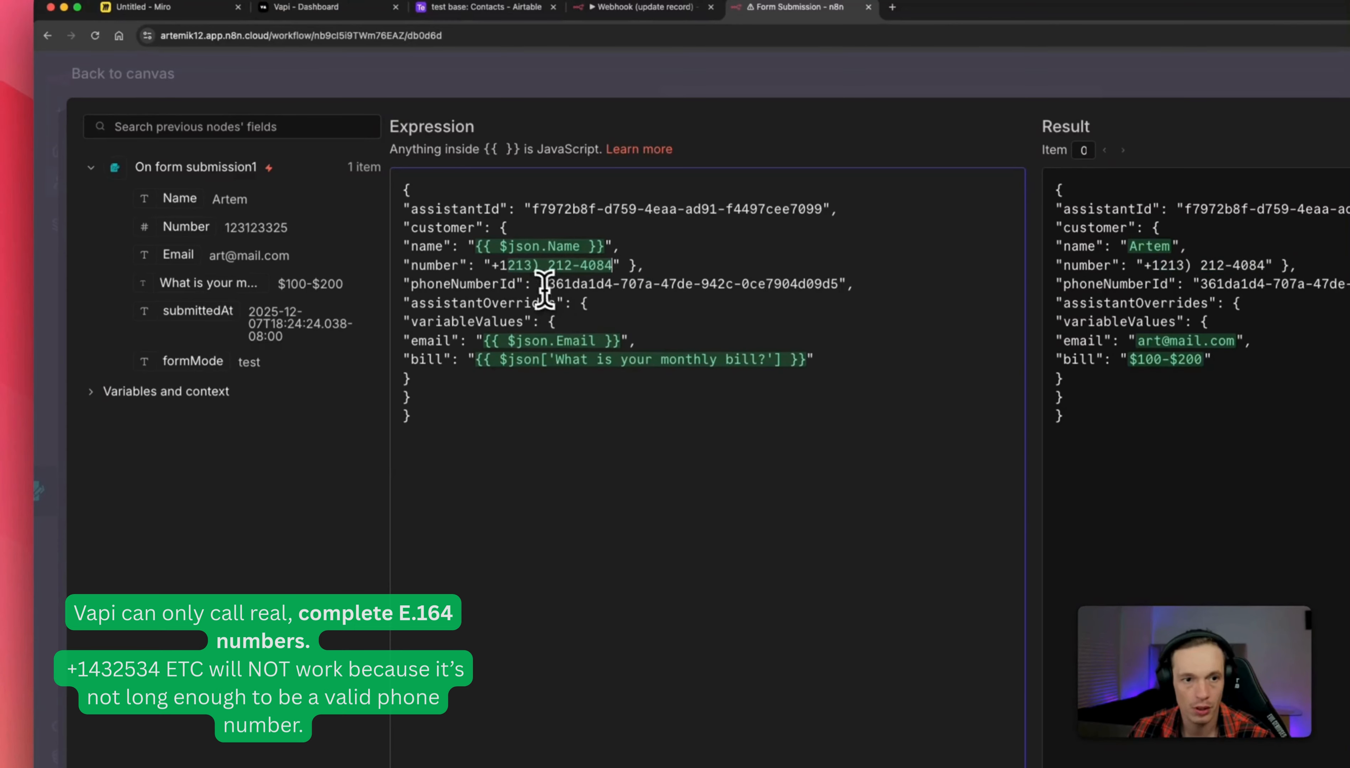
{"action": "left_click", "coordinate": [550, 267]}
{"action": "key", "text": "BackSpace"}
{"action": "key", "text": "BackSpace"}
{"action": "left_click", "coordinate": [565, 267]}
{"action": "key", "text": "BackSpace"}
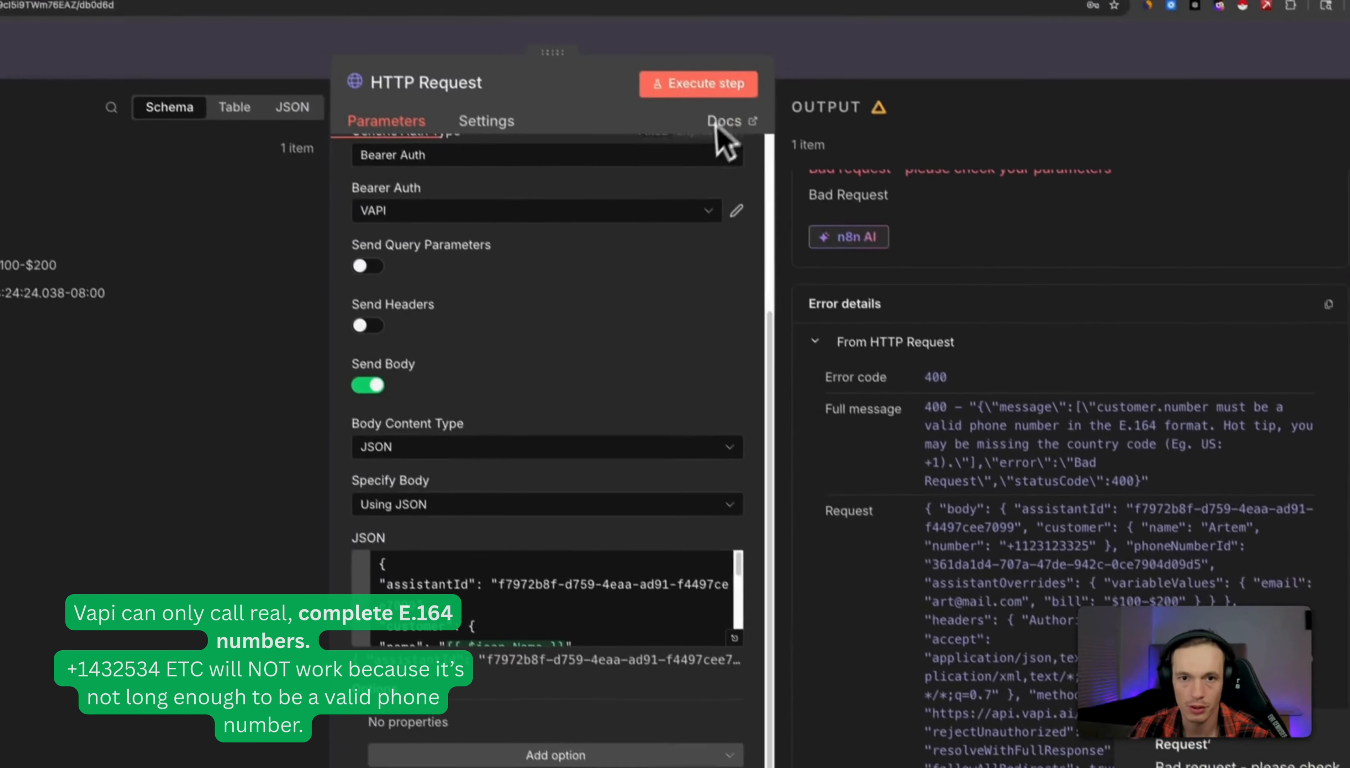
Execute the HTTP Request to queue the outbound call, then return to the canvas.
{"action": "left_click", "coordinate": [720, 84]}
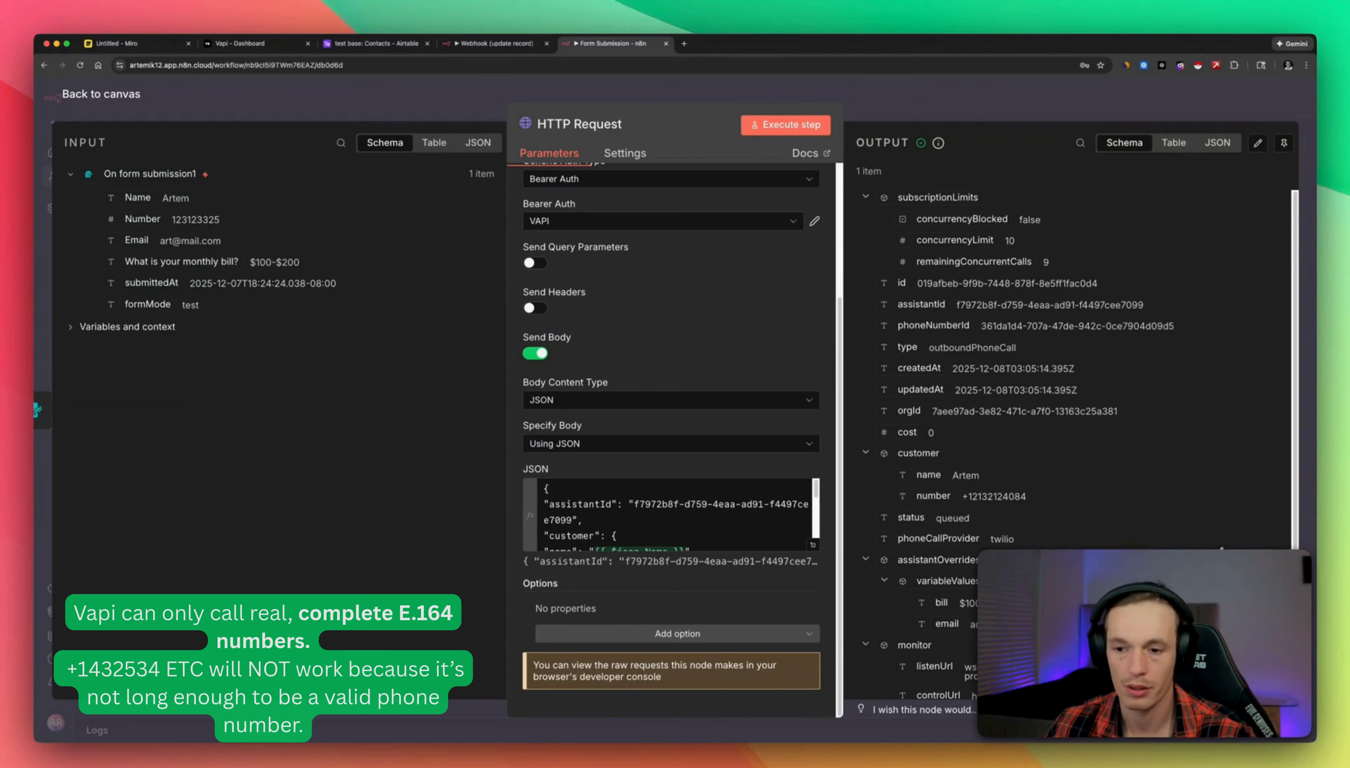
{"action": "left_click", "coordinate": [813, 545]}
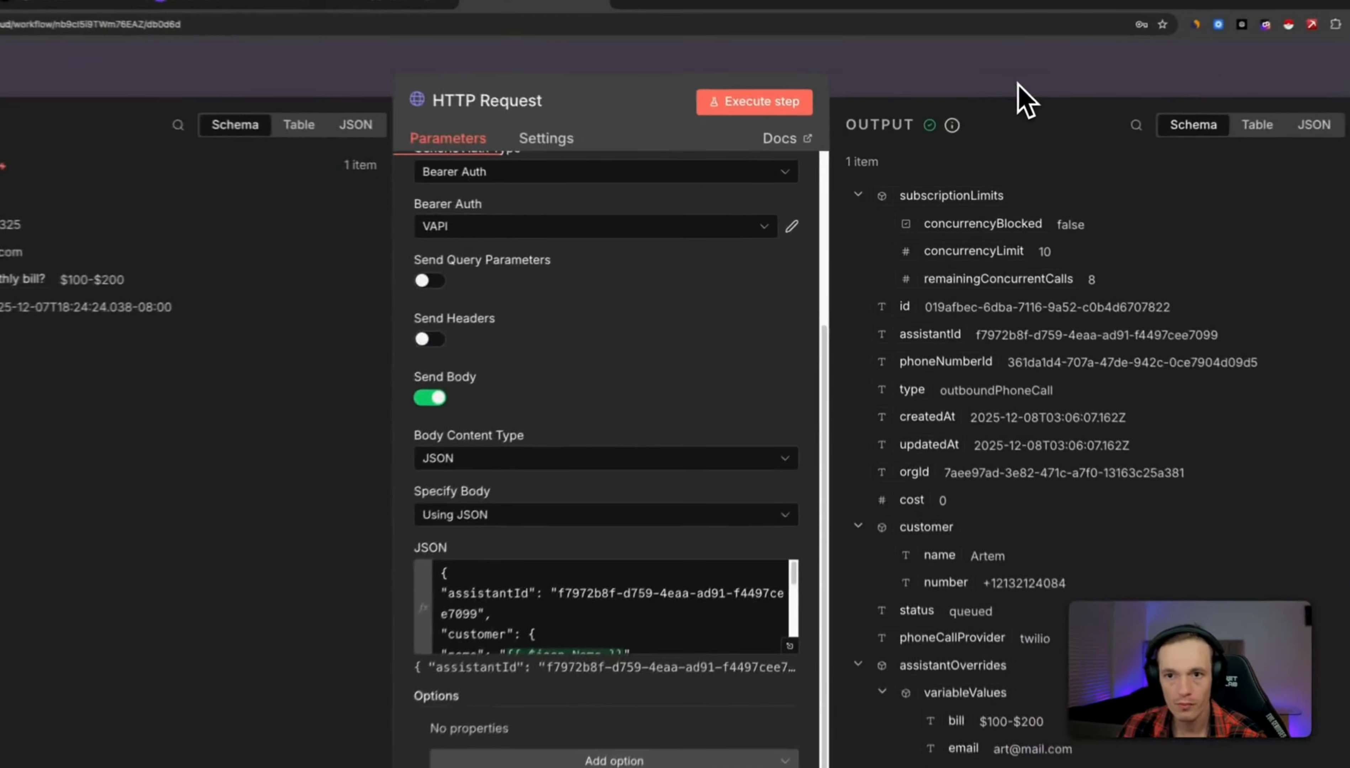
{"action": "left_click", "coordinate": [1018, 86]}
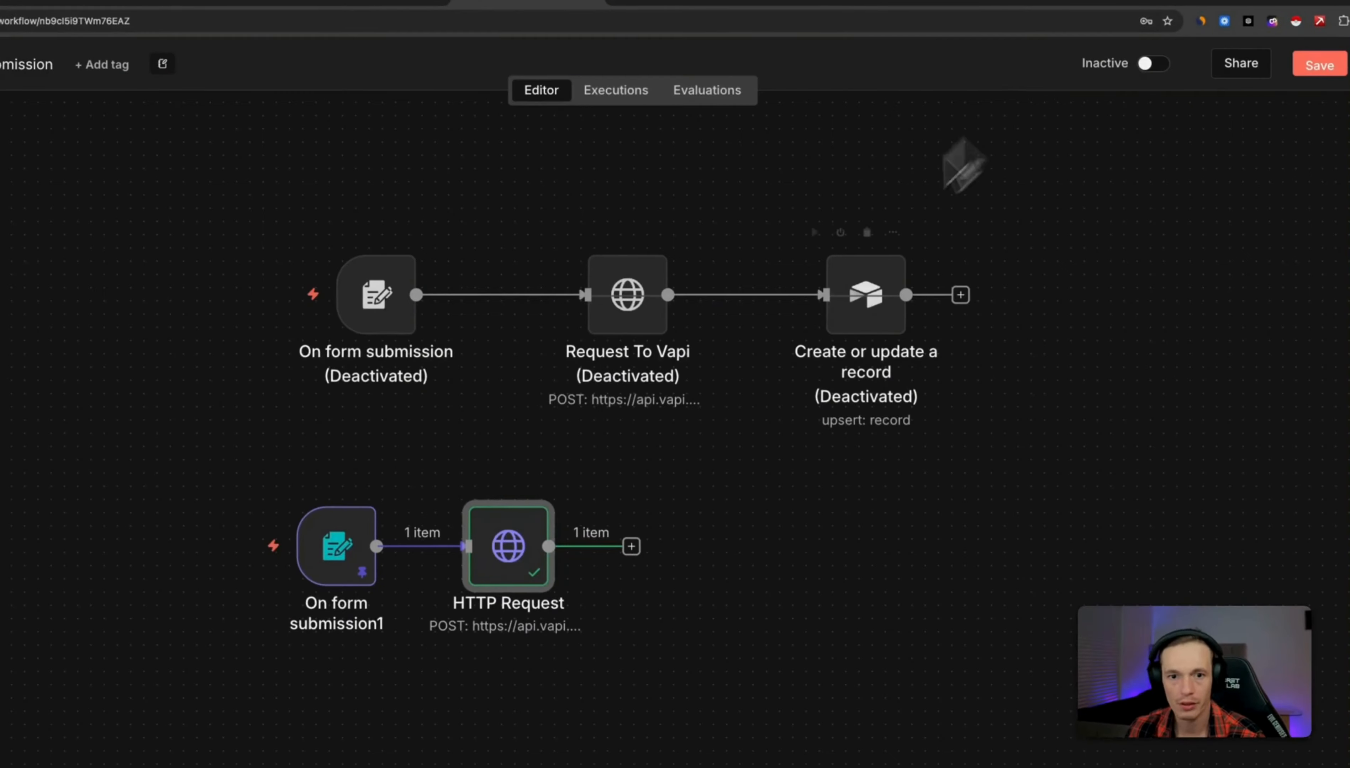
Add an Airtable 'Create or update a record' node after the HTTP Request.
{"action": "left_click_drag", "start_coordinate": [501, 560], "coordinate": [514, 560]}
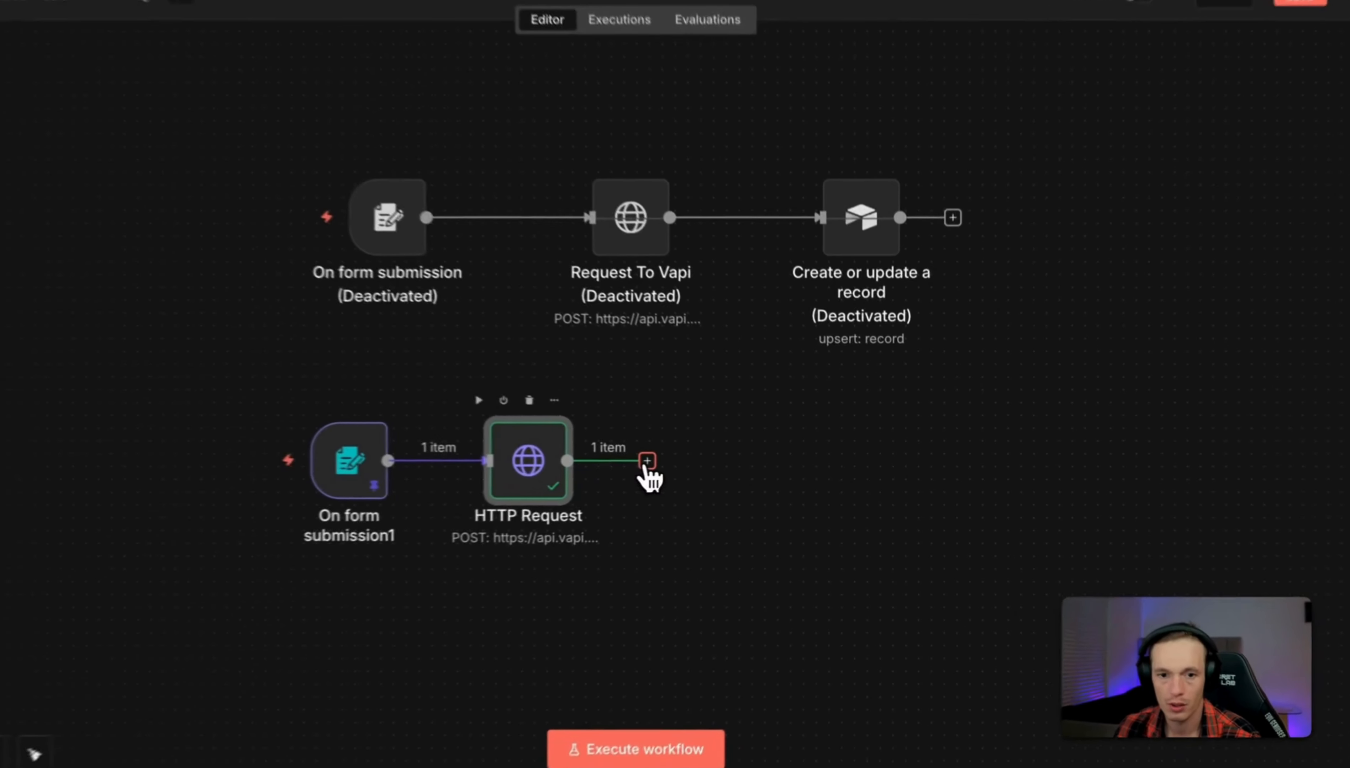
{"action": "left_click", "coordinate": [705, 463]}
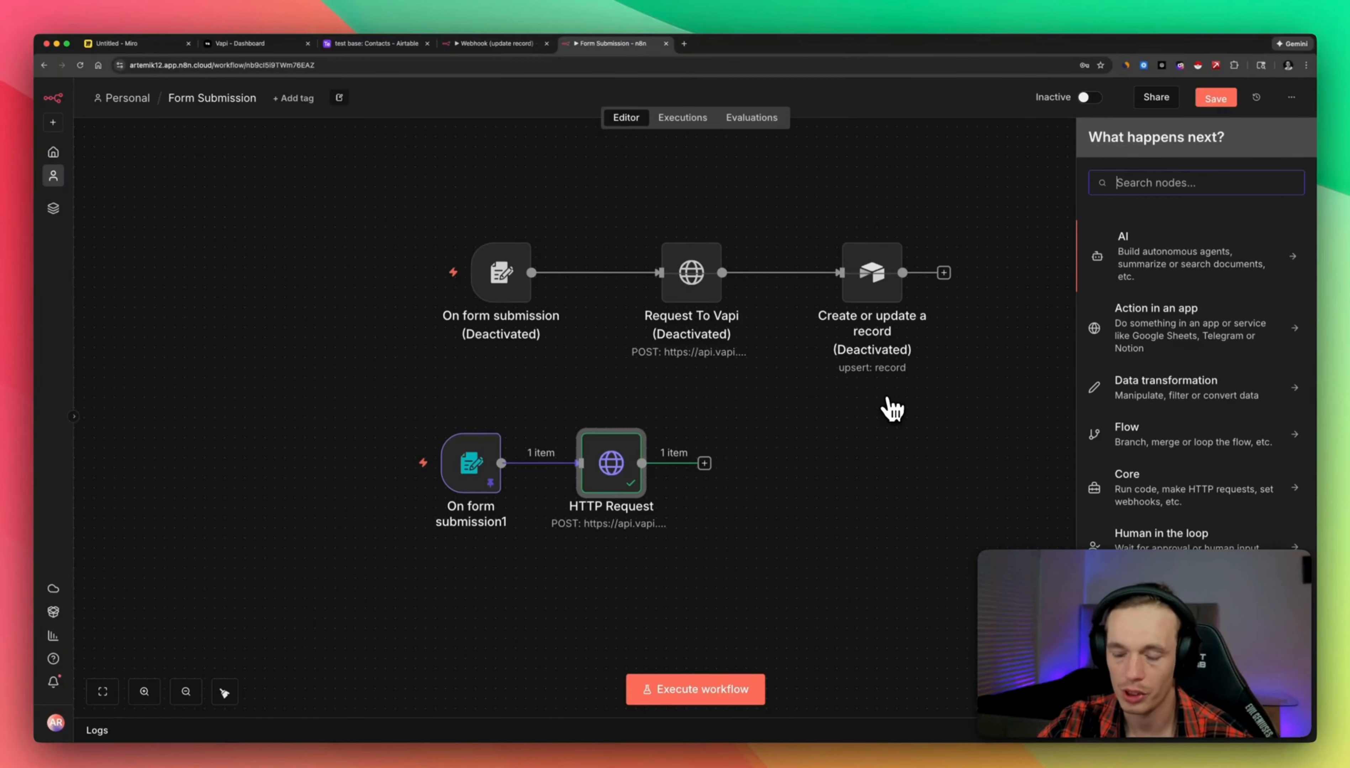
{"action": "type", "text": "airta"}
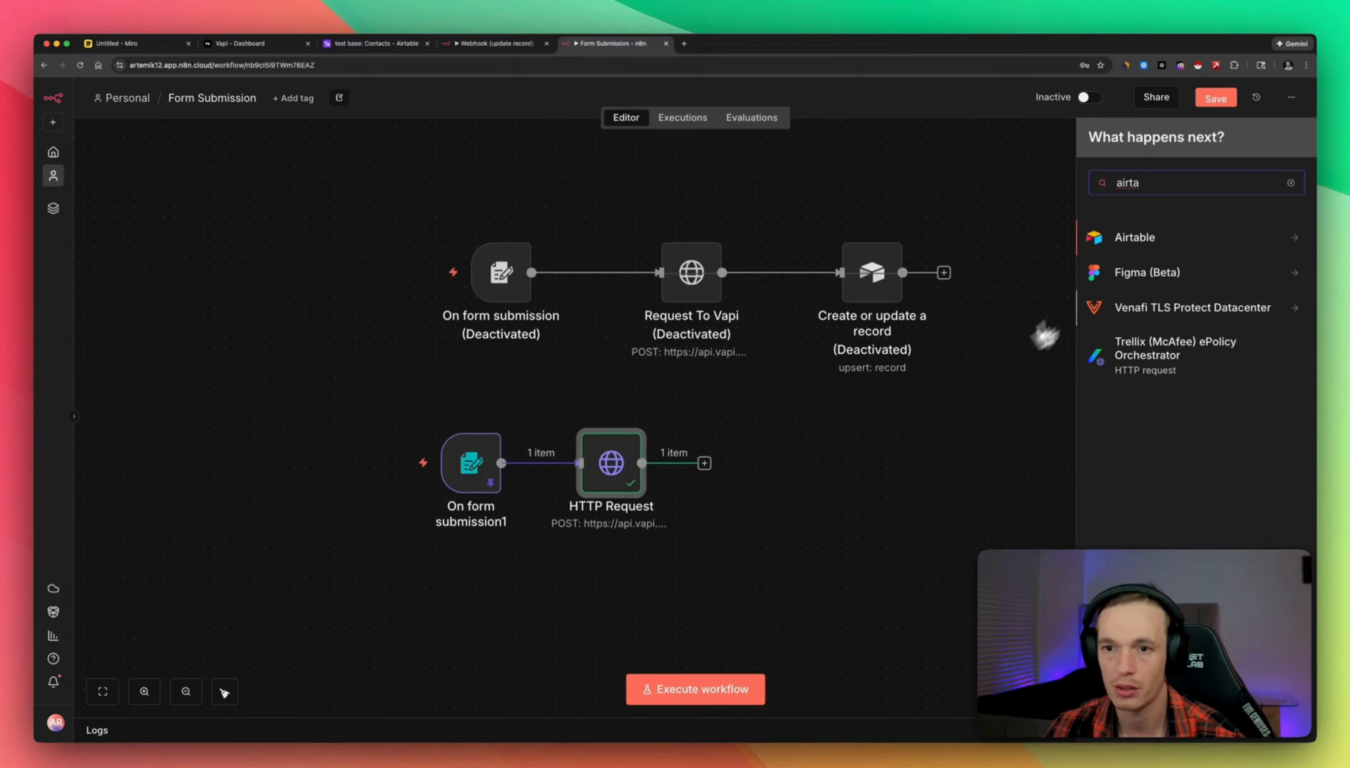
{"action": "left_click", "coordinate": [1131, 237]}
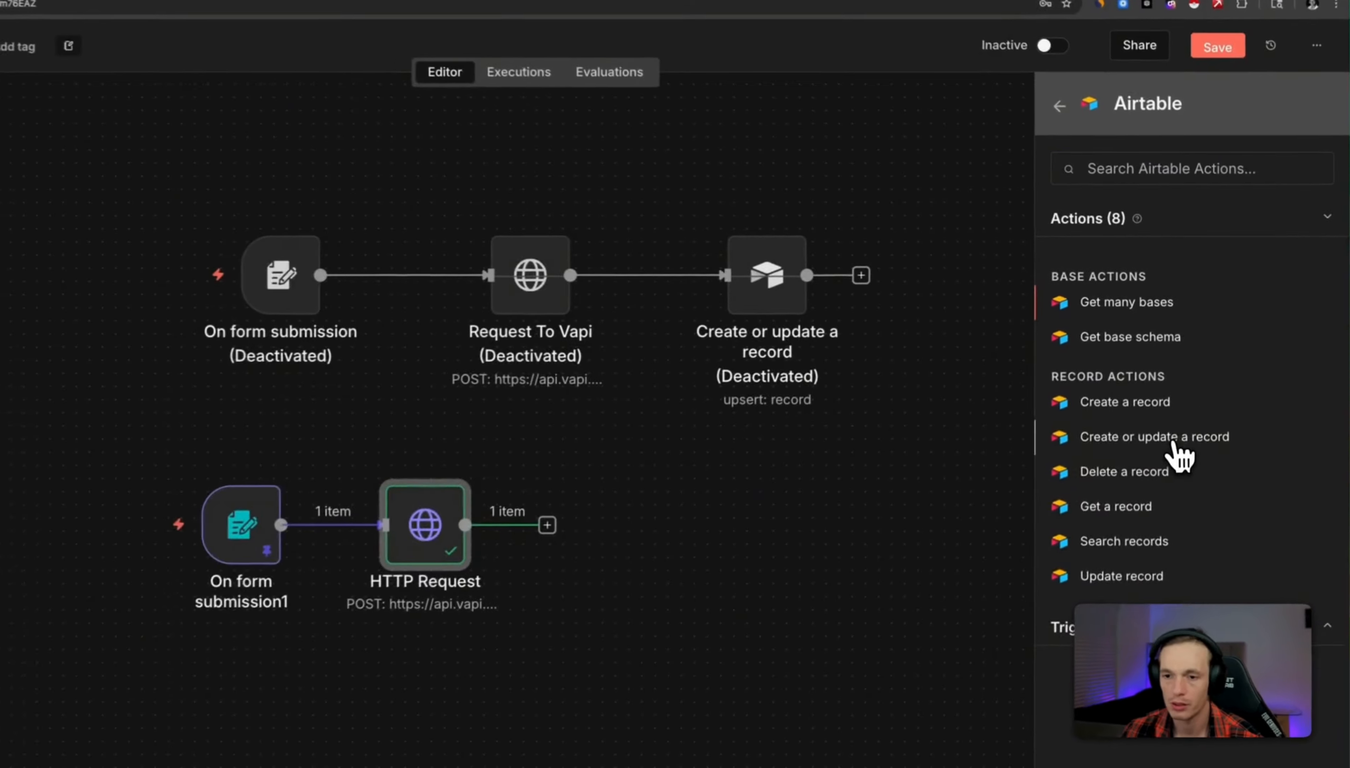
{"action": "left_click", "coordinate": [1185, 407]}
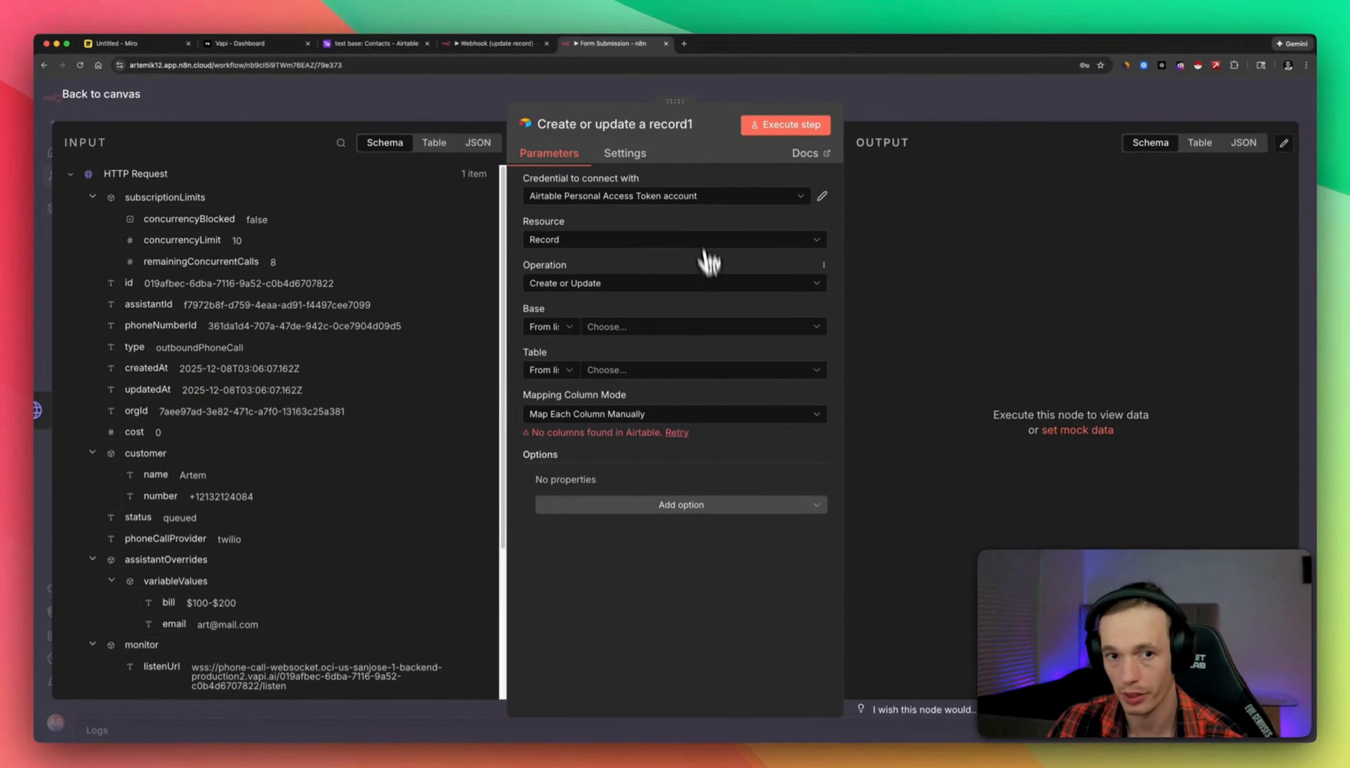
Point the Airtable node at the Contacts table in test base.
{"action": "left_click", "coordinate": [610, 326]}
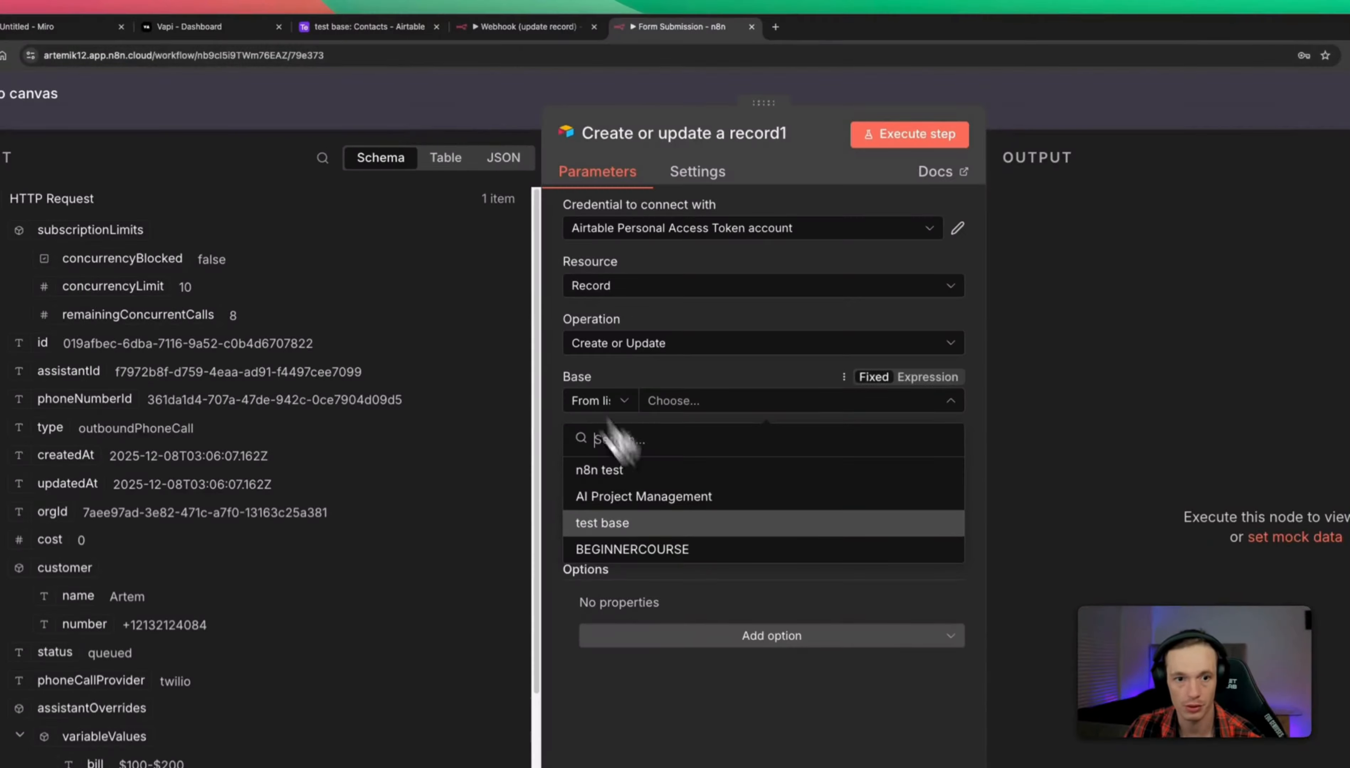
{"action": "left_click", "coordinate": [699, 524]}
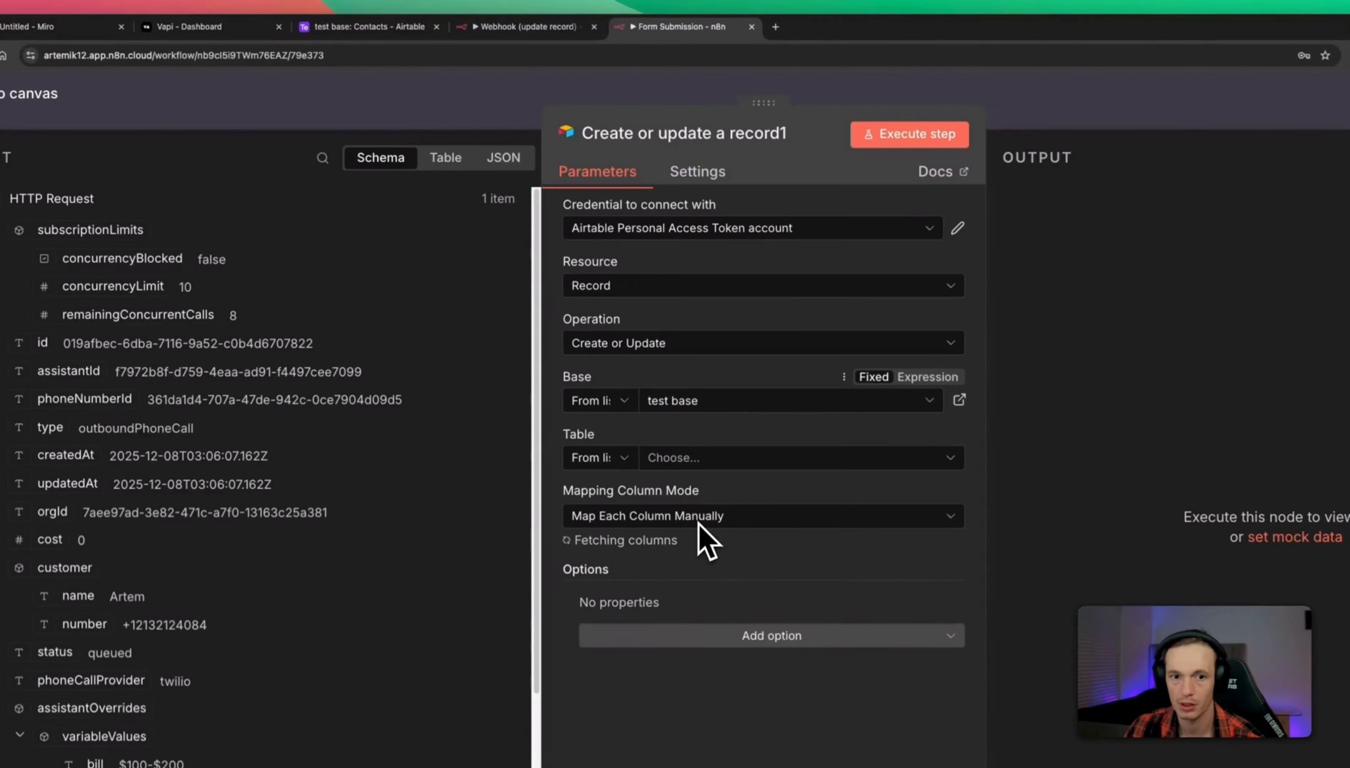
{"action": "left_click", "coordinate": [723, 459]}
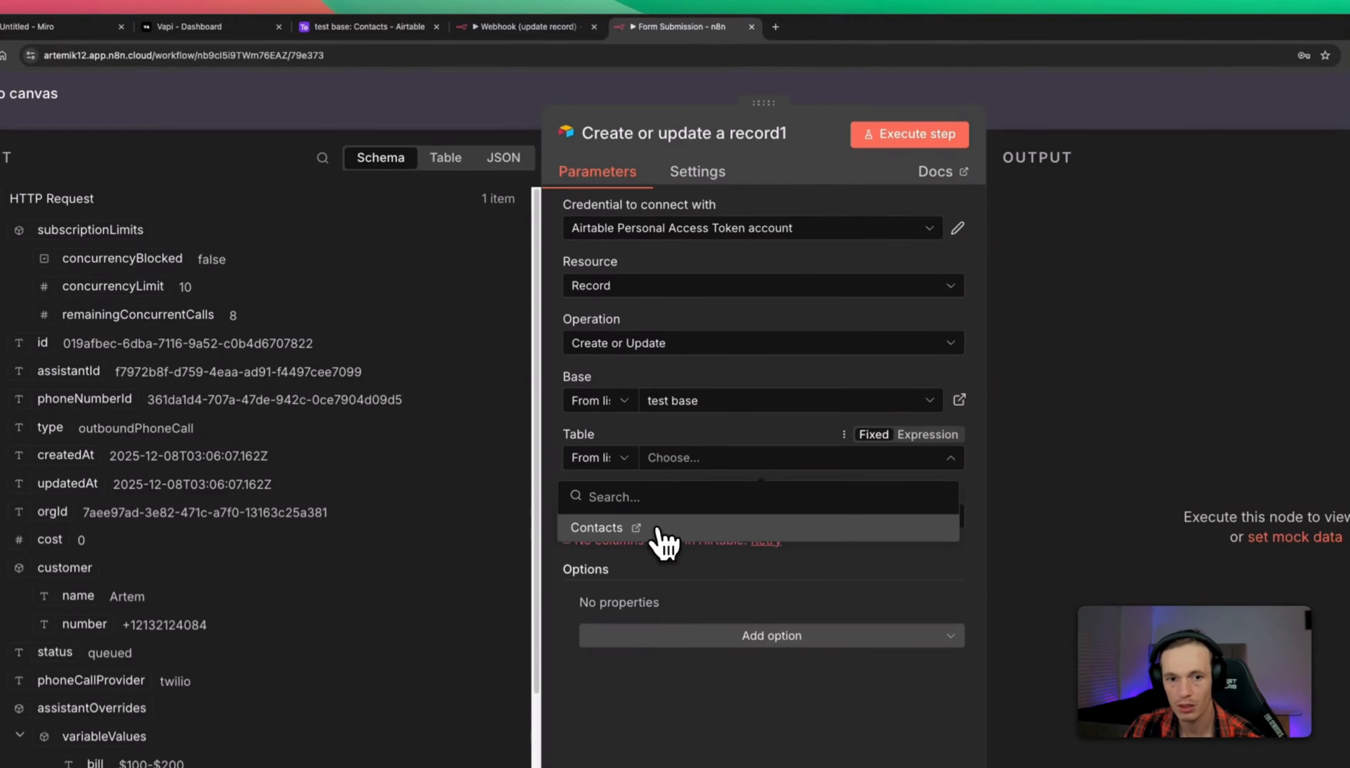
{"action": "left_click", "coordinate": [659, 529]}
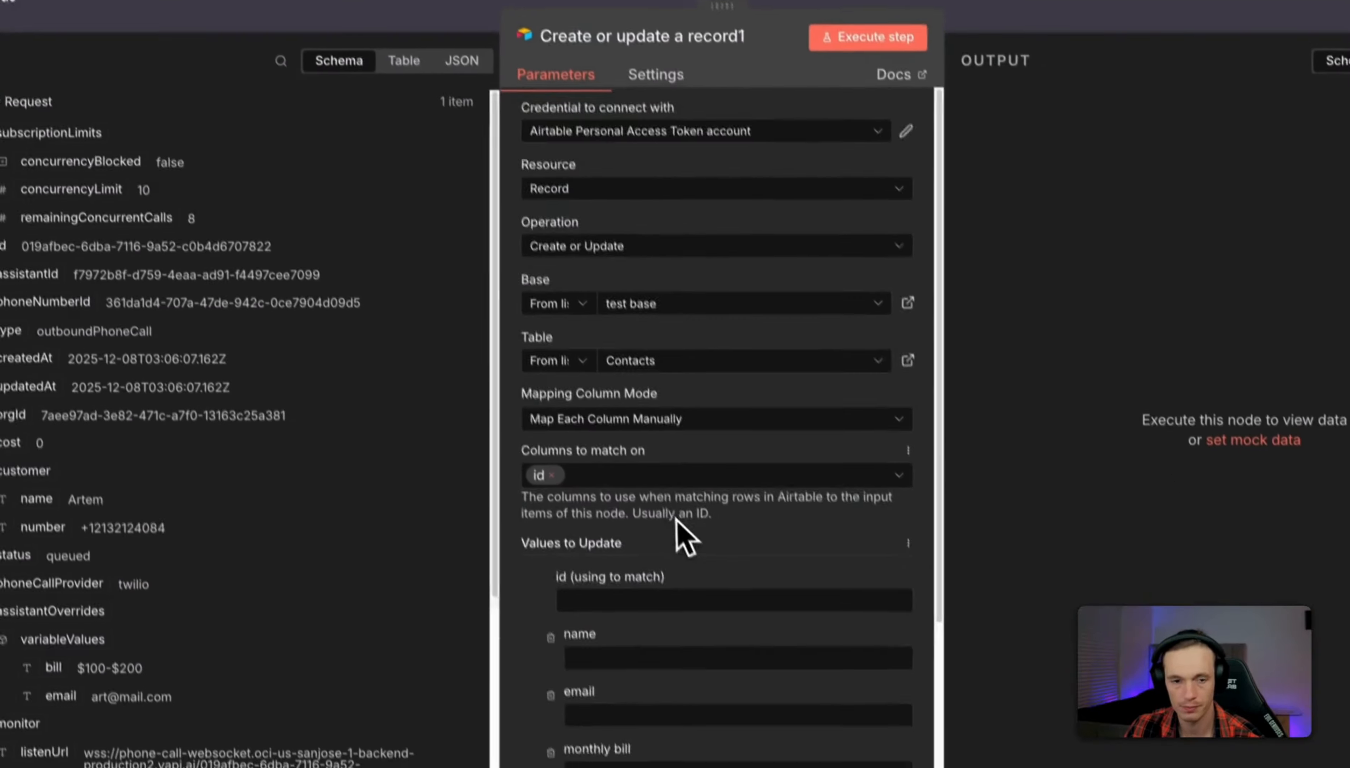
Match records on the email column instead of id, and expand the form submission fields.
{"action": "scroll", "coordinate": [676, 522], "scroll_direction": "down", "scroll_amount": 2}
{"action": "left_click", "coordinate": [546, 408]}
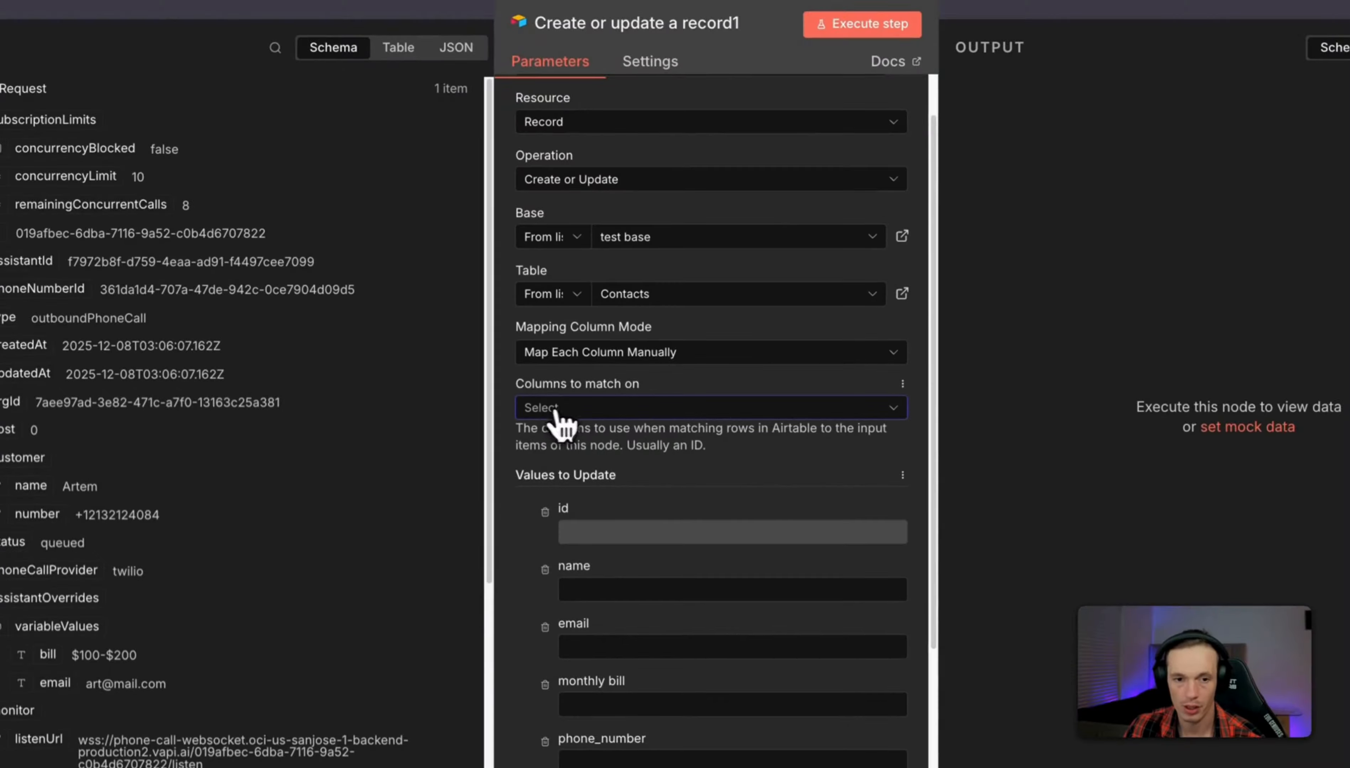
{"action": "scroll", "coordinate": [589, 418], "scroll_direction": "down", "scroll_amount": 1}
{"action": "left_click", "coordinate": [628, 399]}
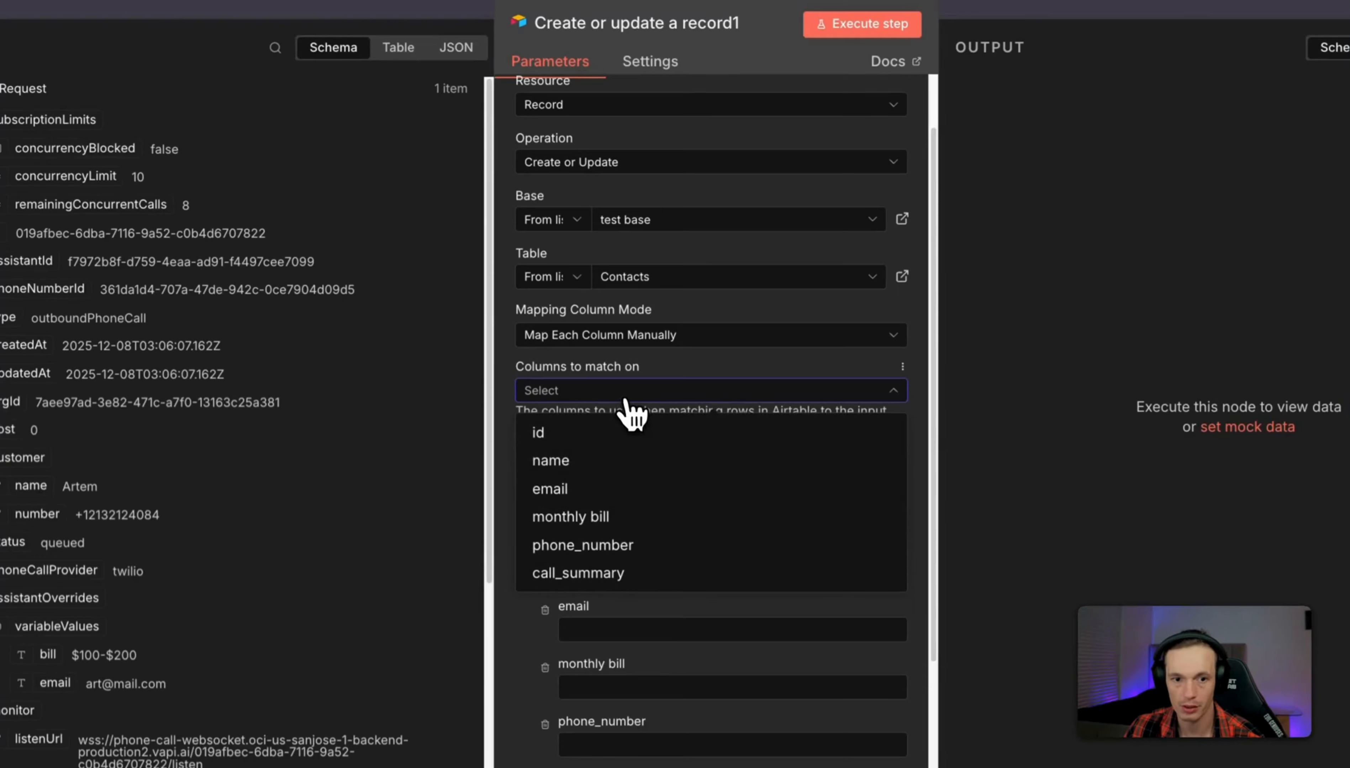
{"action": "left_click", "coordinate": [605, 490]}
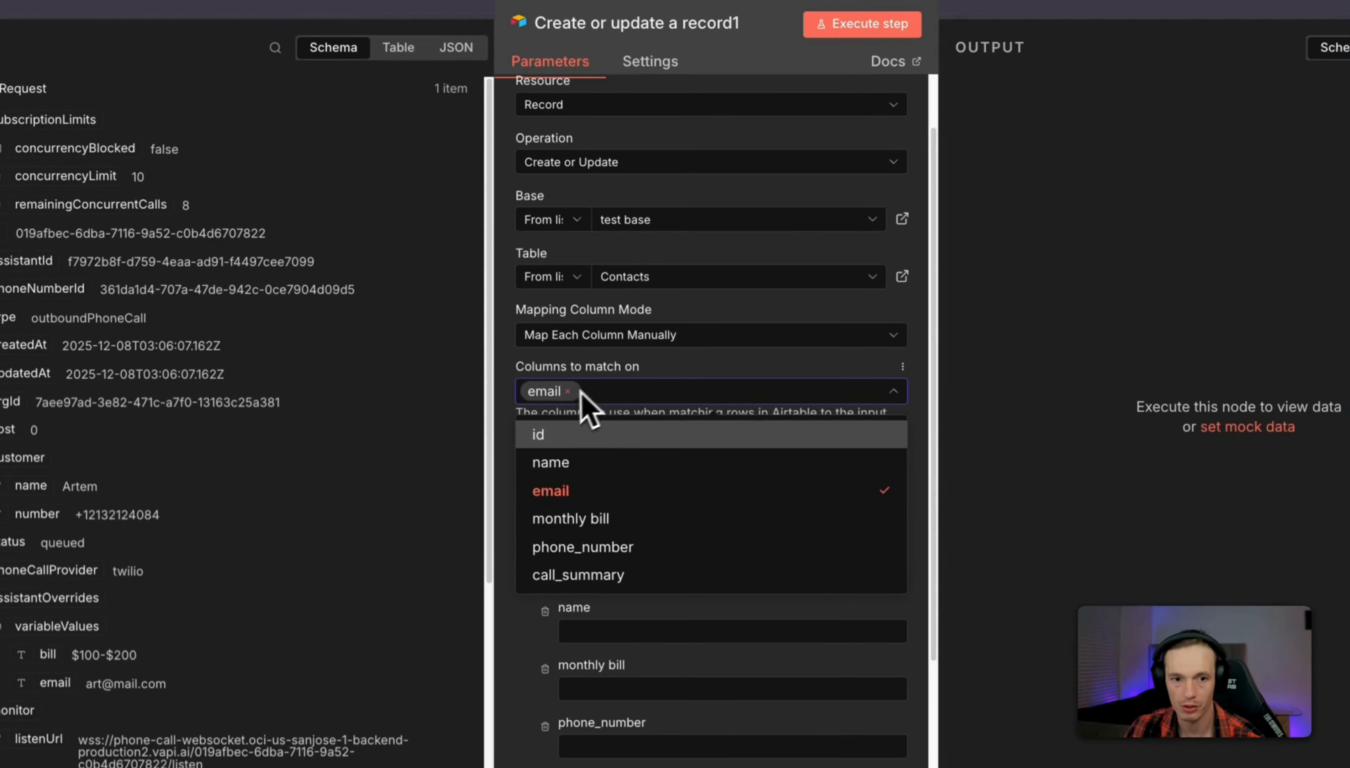
{"action": "left_click", "coordinate": [685, 393]}
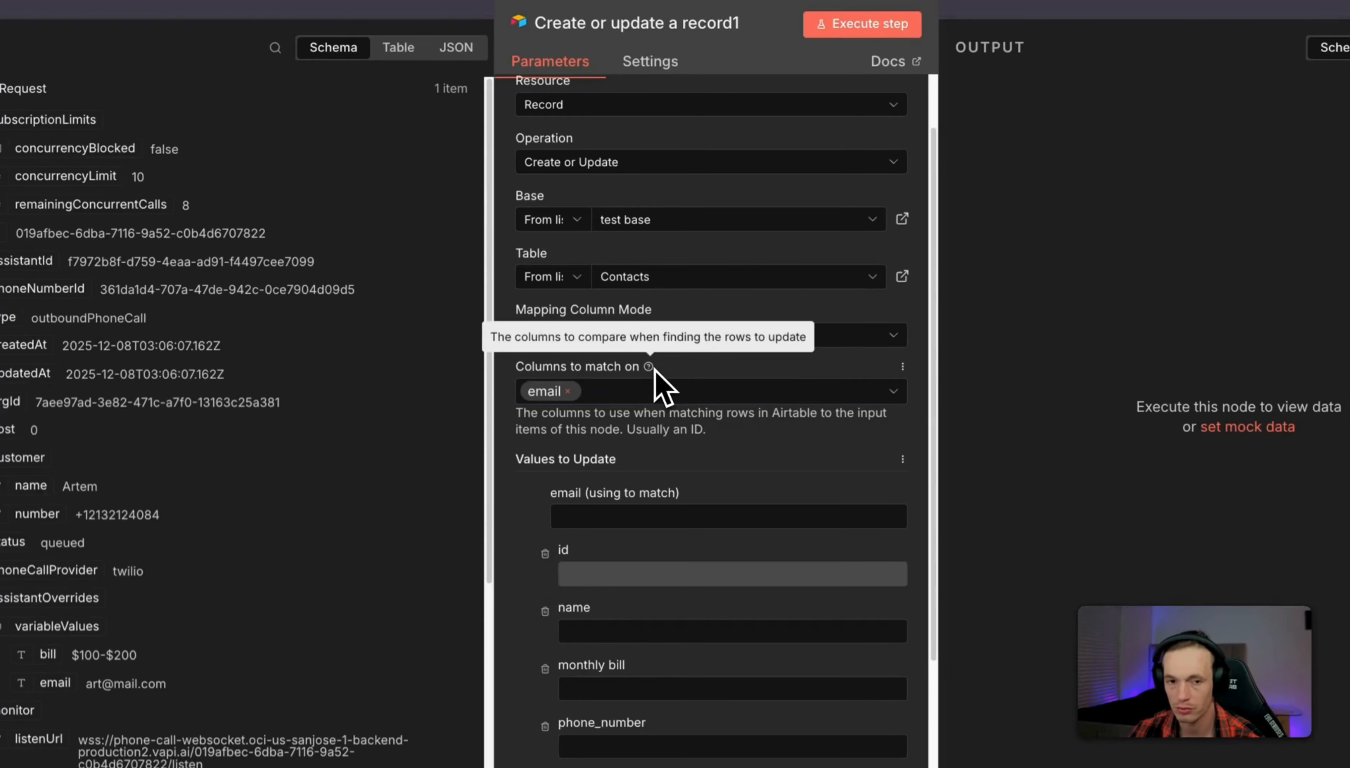
{"action": "scroll", "coordinate": [696, 455], "scroll_direction": "down", "scroll_amount": 1}
{"action": "left_click", "coordinate": [640, 498]}
{"action": "scroll", "coordinate": [642, 392], "scroll_direction": "down", "scroll_amount": 1}
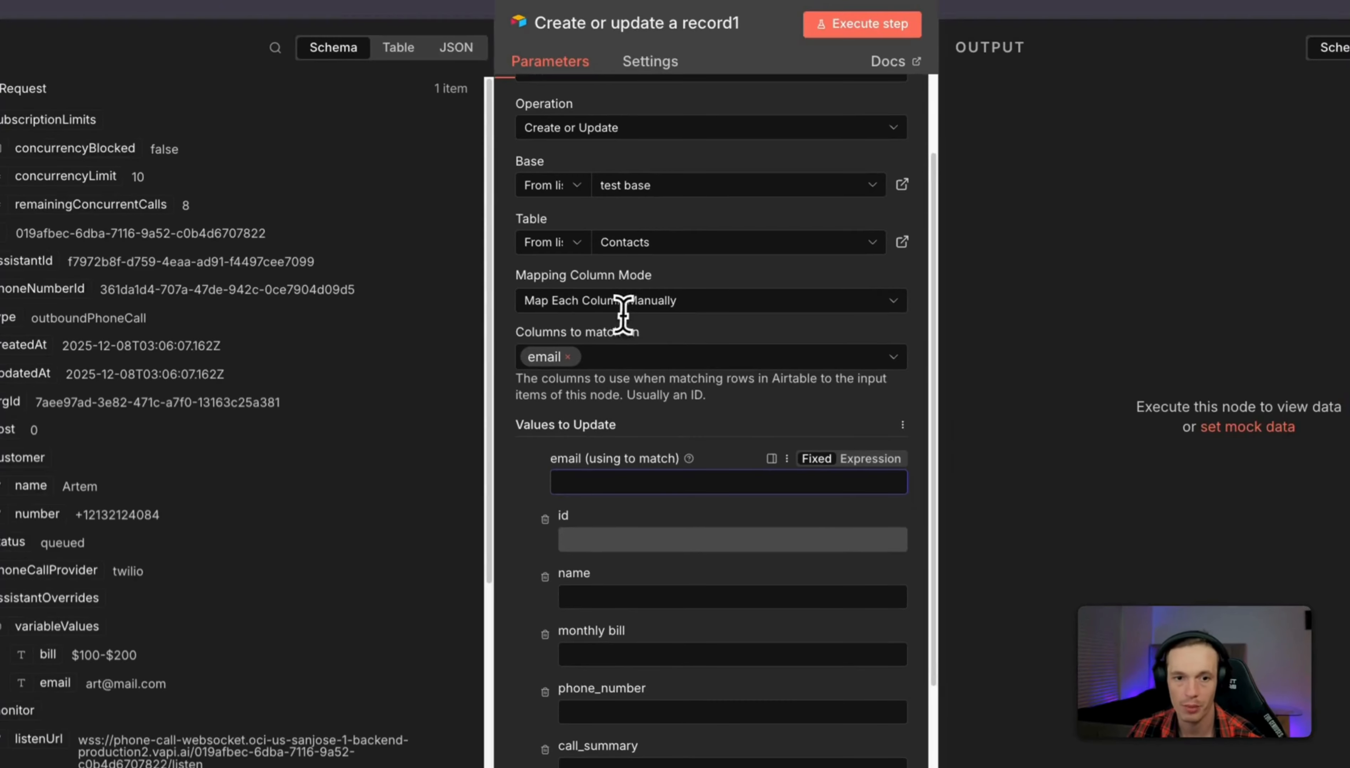
{"action": "scroll", "coordinate": [700, 358], "scroll_direction": "down", "scroll_amount": 2}
{"action": "scroll", "coordinate": [647, 358], "scroll_direction": "down", "scroll_amount": 1}
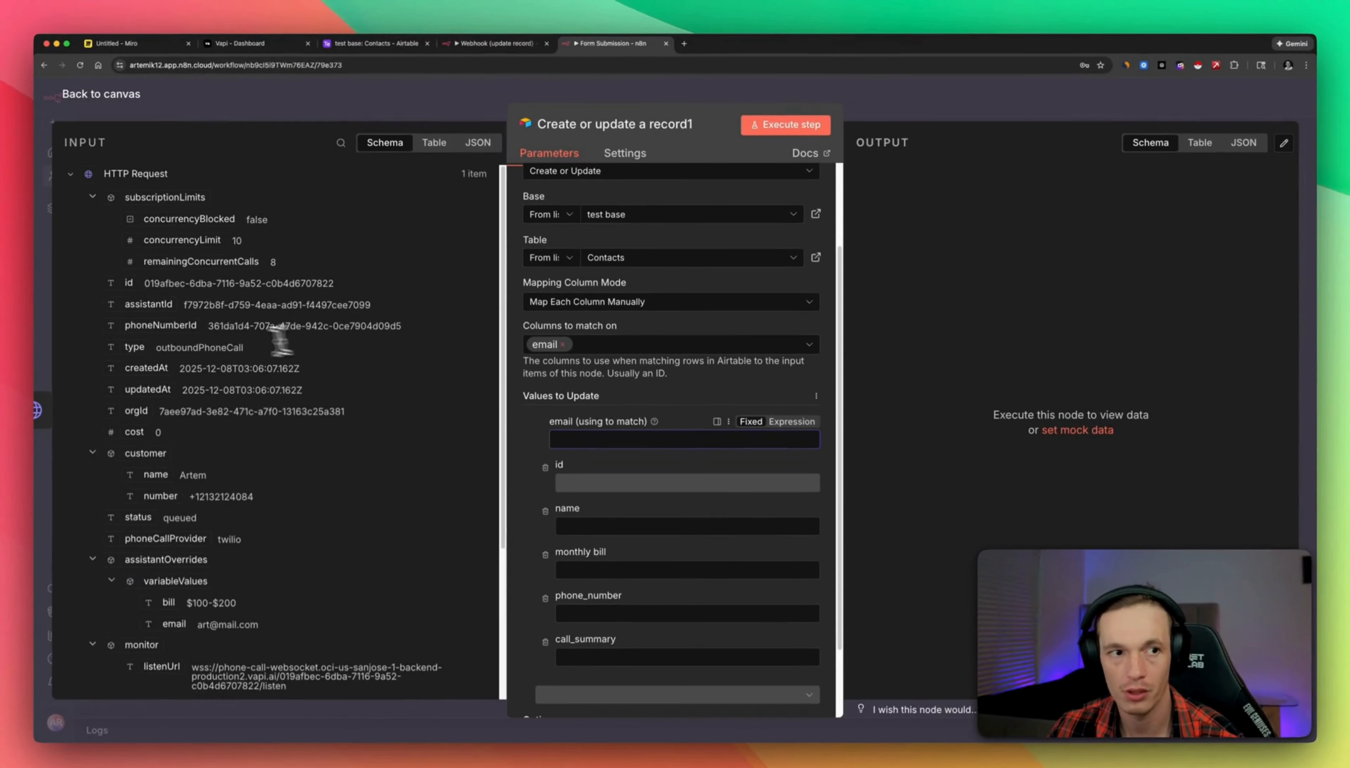
{"action": "scroll", "coordinate": [137, 342], "scroll_direction": "down", "scroll_amount": 5}
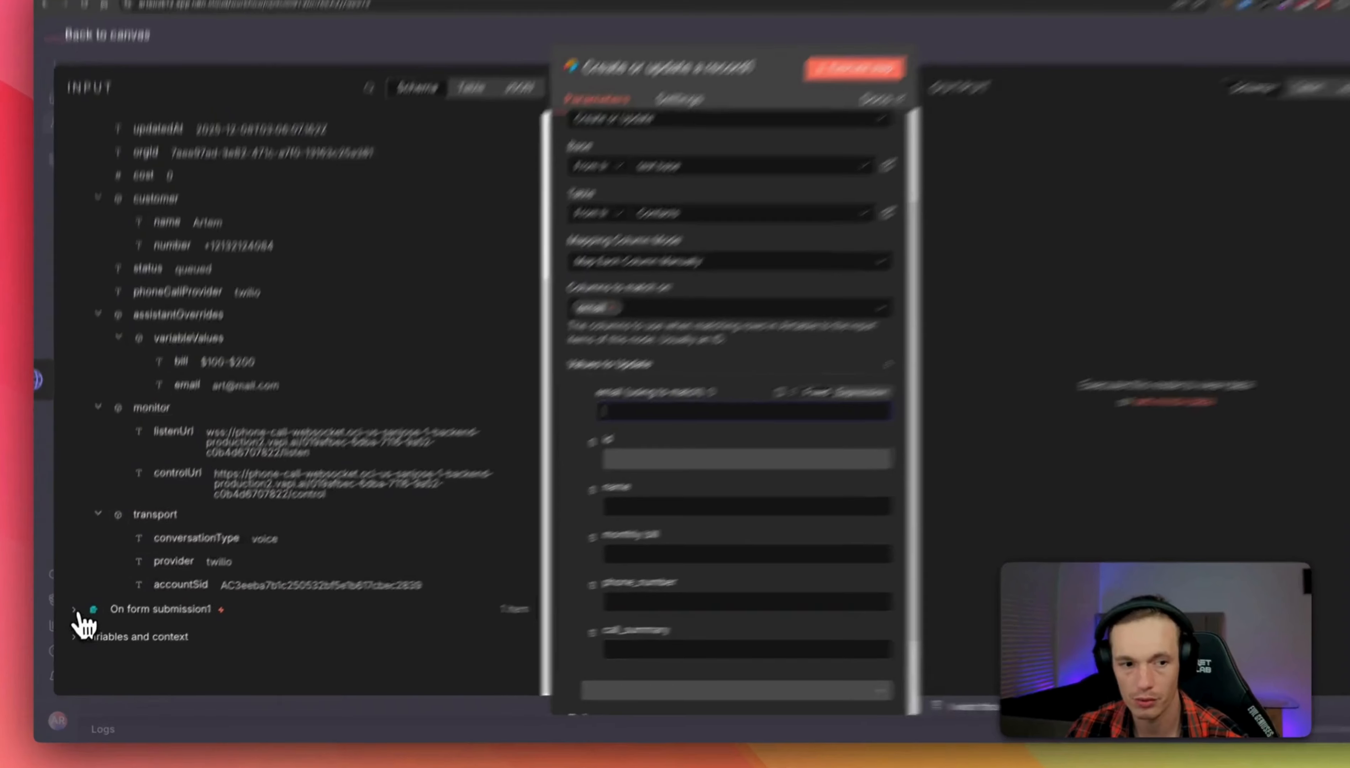
{"action": "left_click", "coordinate": [71, 621]}
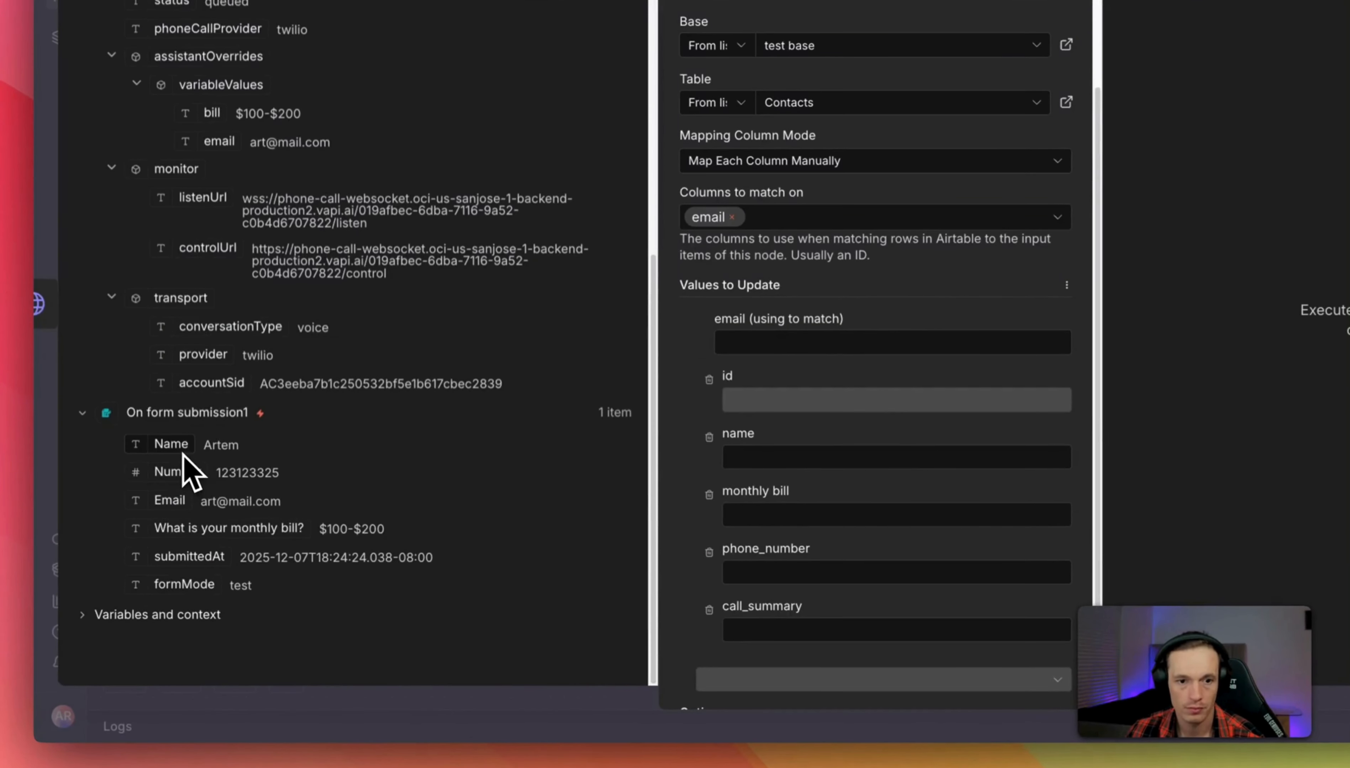
Map the form's Name, monthly bill answer and Number into name, monthly bill and phone_number.
{"action": "left_click_drag", "start_coordinate": [174, 448], "coordinate": [878, 461]}
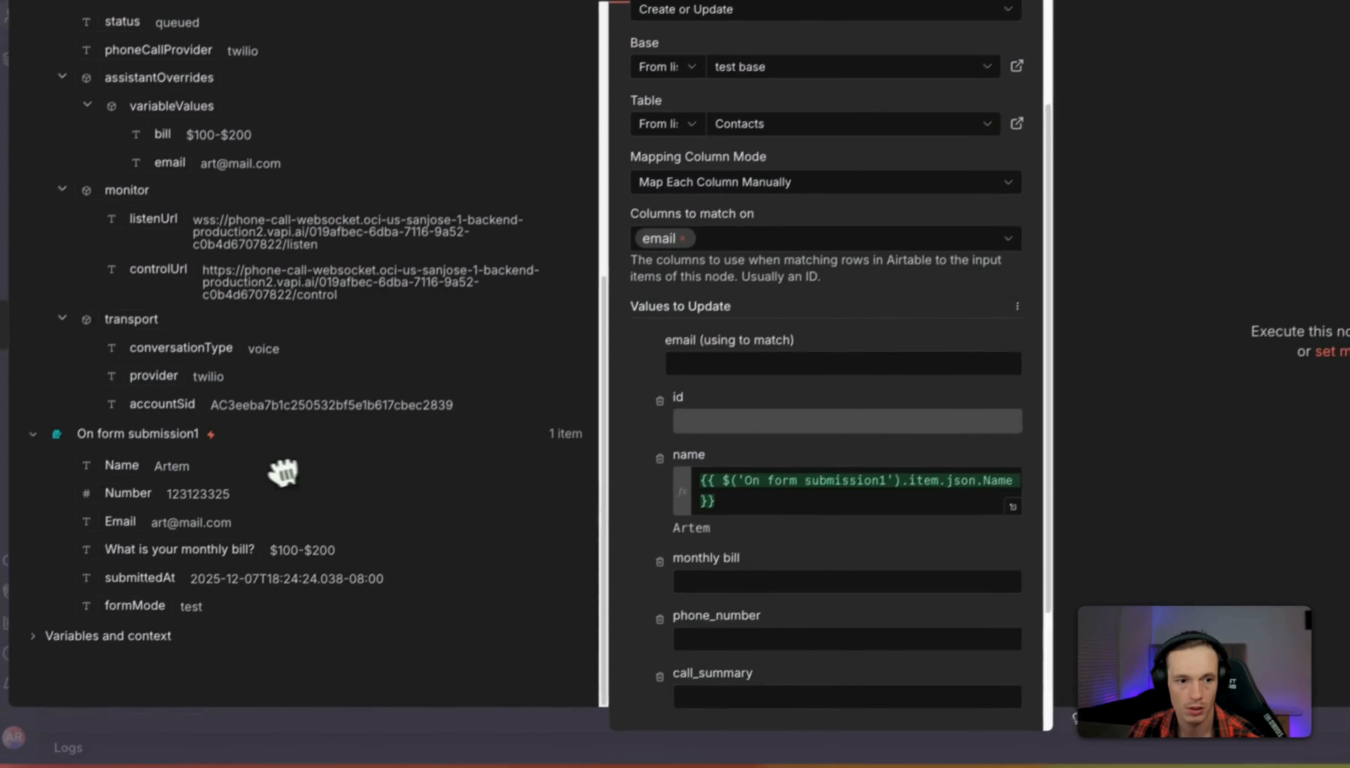
{"action": "scroll", "coordinate": [793, 526], "scroll_direction": "down", "scroll_amount": 1}
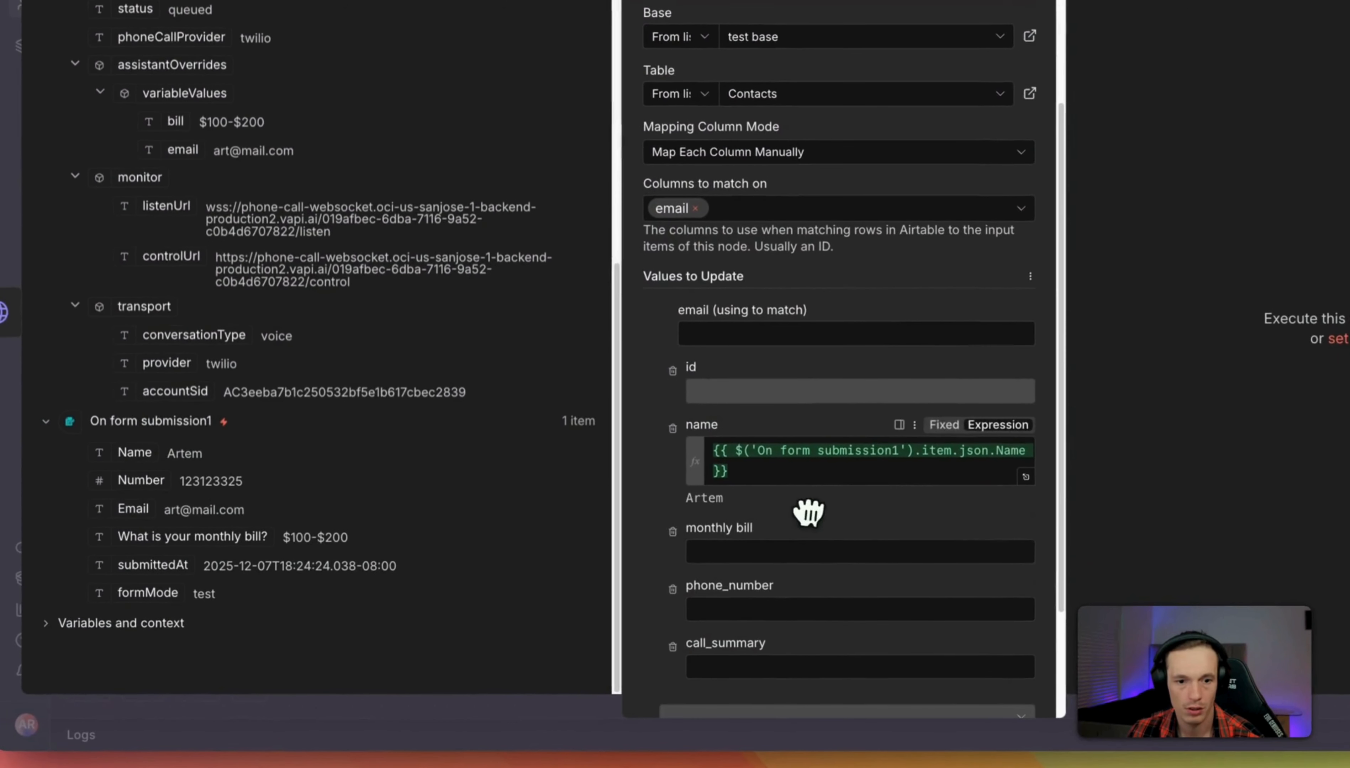
{"action": "left_click", "coordinate": [741, 580]}
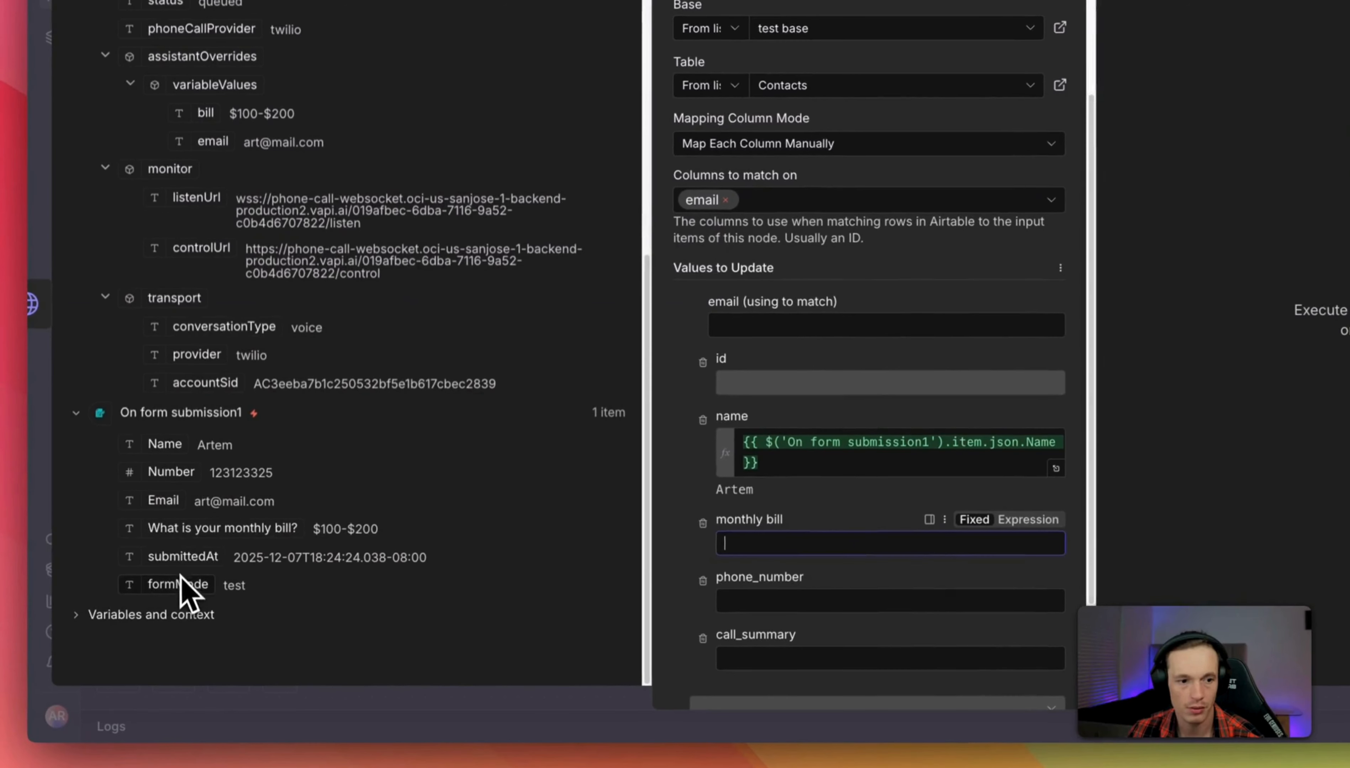
{"action": "left_click_drag", "start_coordinate": [160, 529], "coordinate": [771, 545]}
{"action": "left_click_drag", "start_coordinate": [831, 482], "coordinate": [765, 473]}
{"action": "scroll", "coordinate": [765, 473], "scroll_direction": "down", "scroll_amount": 2}
{"action": "left_click", "coordinate": [747, 473]}
{"action": "left_click_drag", "start_coordinate": [156, 473], "coordinate": [721, 469]}
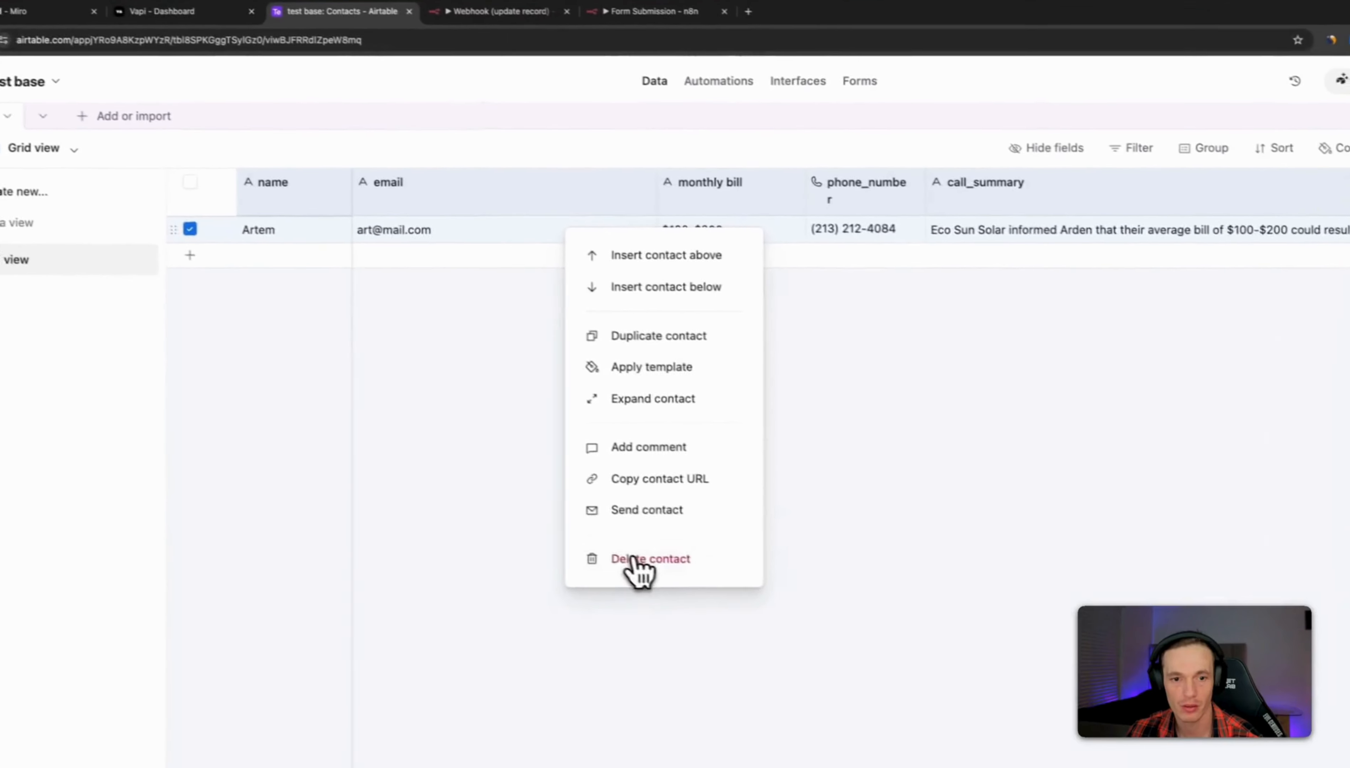
Delete the Airtable test contact and run the Airtable node, which fails with a 422 phone_number error.
{"action": "left_click", "coordinate": [639, 559]}
{"action": "left_click", "coordinate": [637, 9]}
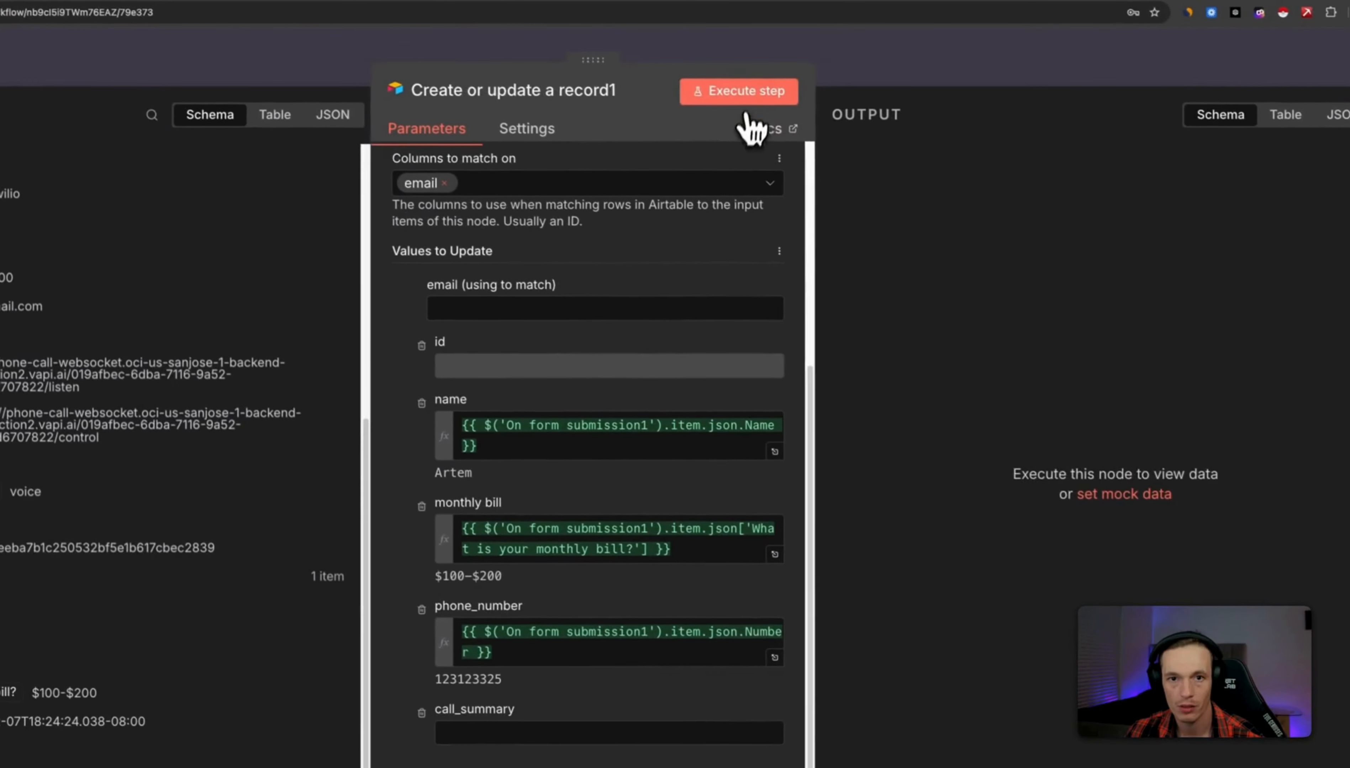
{"action": "left_click", "coordinate": [751, 99]}
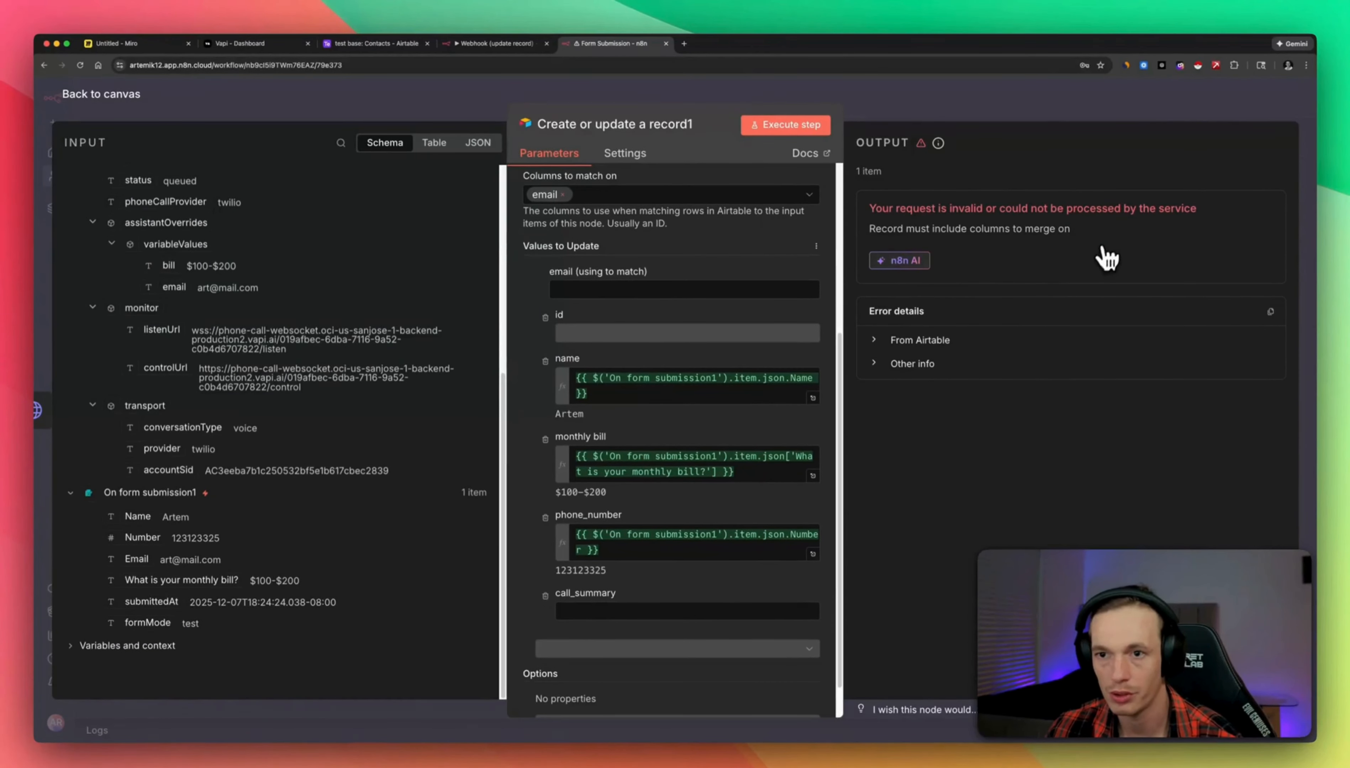
{"action": "scroll", "coordinate": [722, 482], "scroll_direction": "up", "scroll_amount": 3}
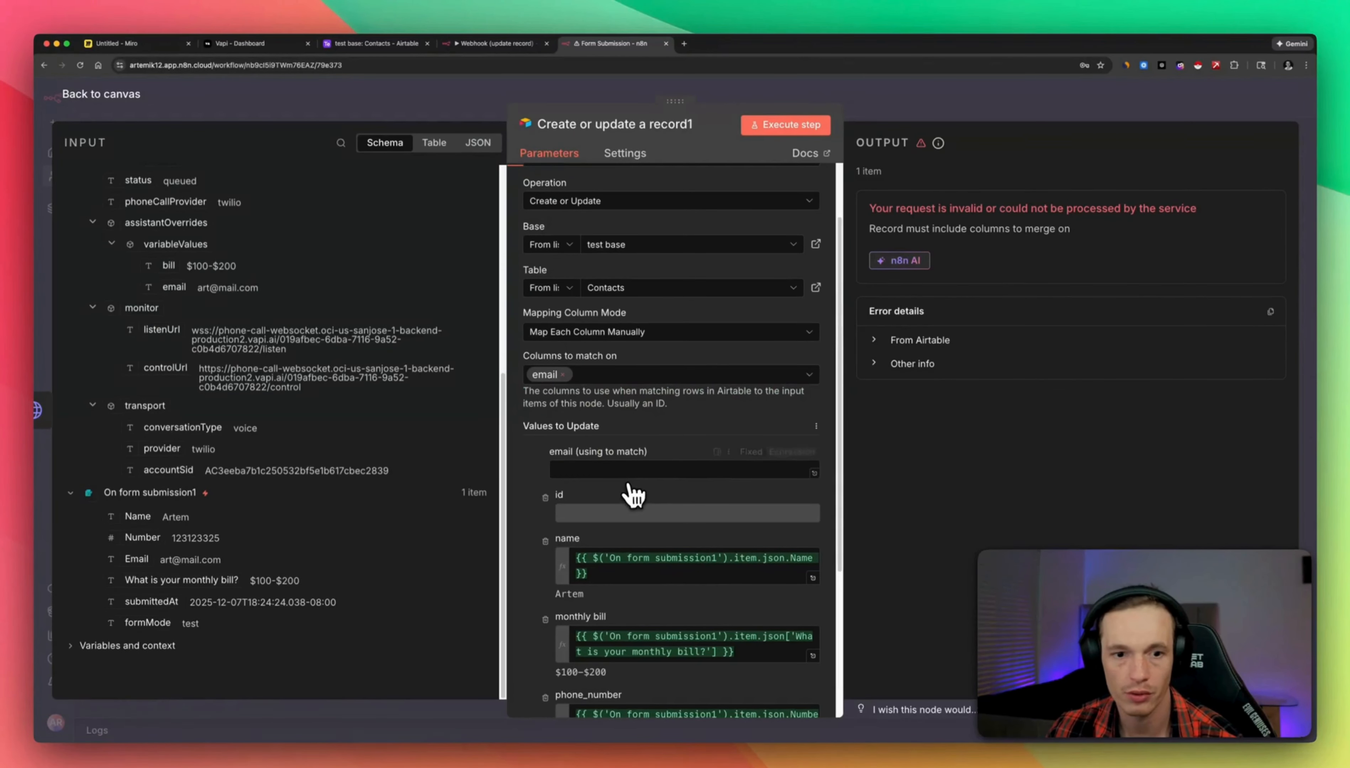
{"action": "scroll", "coordinate": [634, 496], "scroll_direction": "down", "scroll_amount": 1}
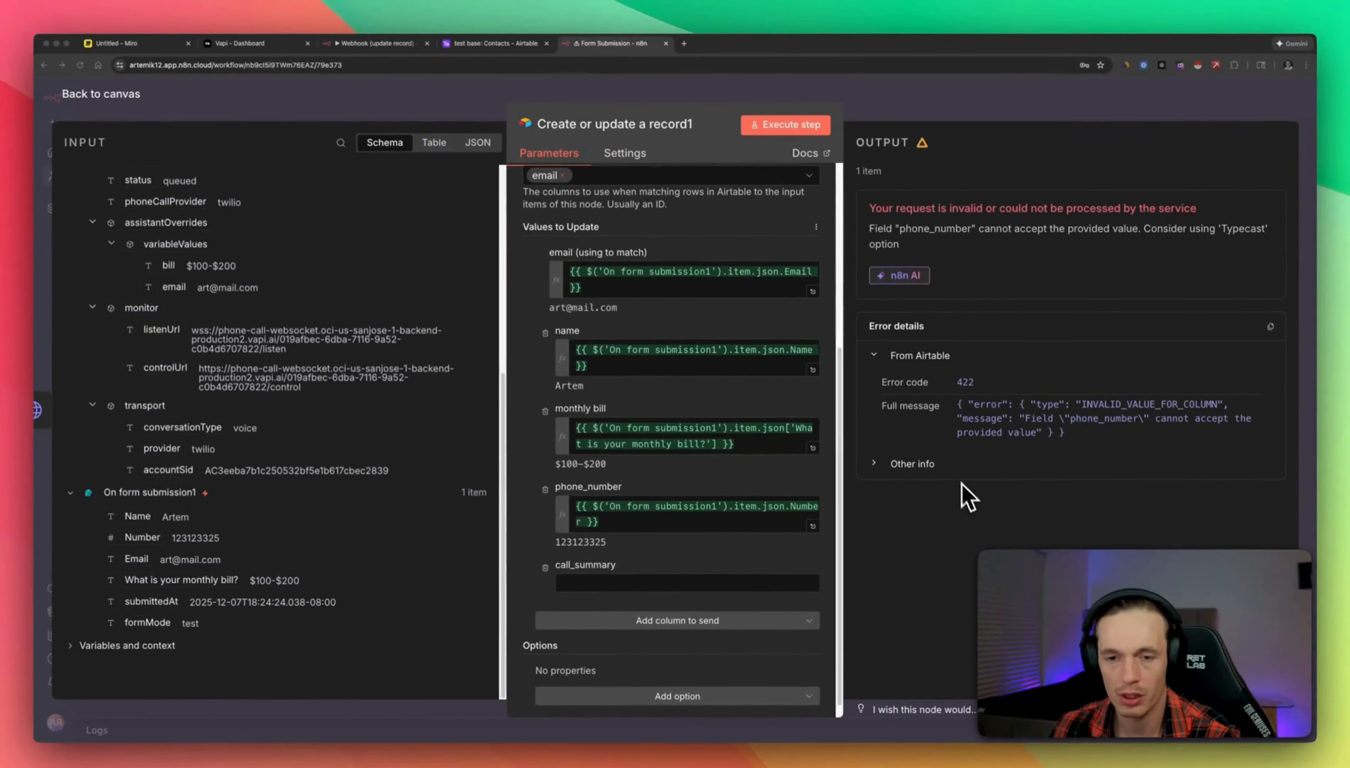
Check the phone_number field's expected format in the Airtable Contacts table.
{"action": "left_click", "coordinate": [463, 44]}
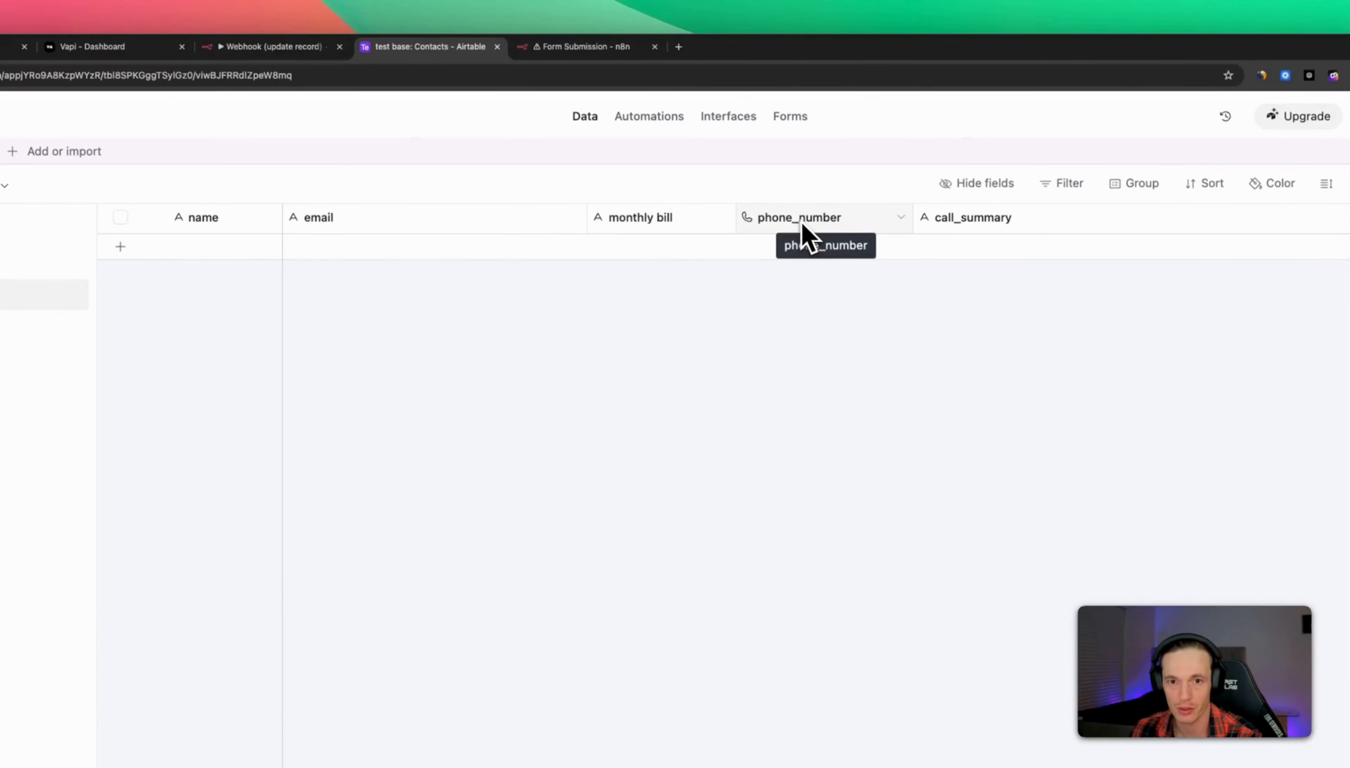
{"action": "double_click", "coordinate": [803, 236]}
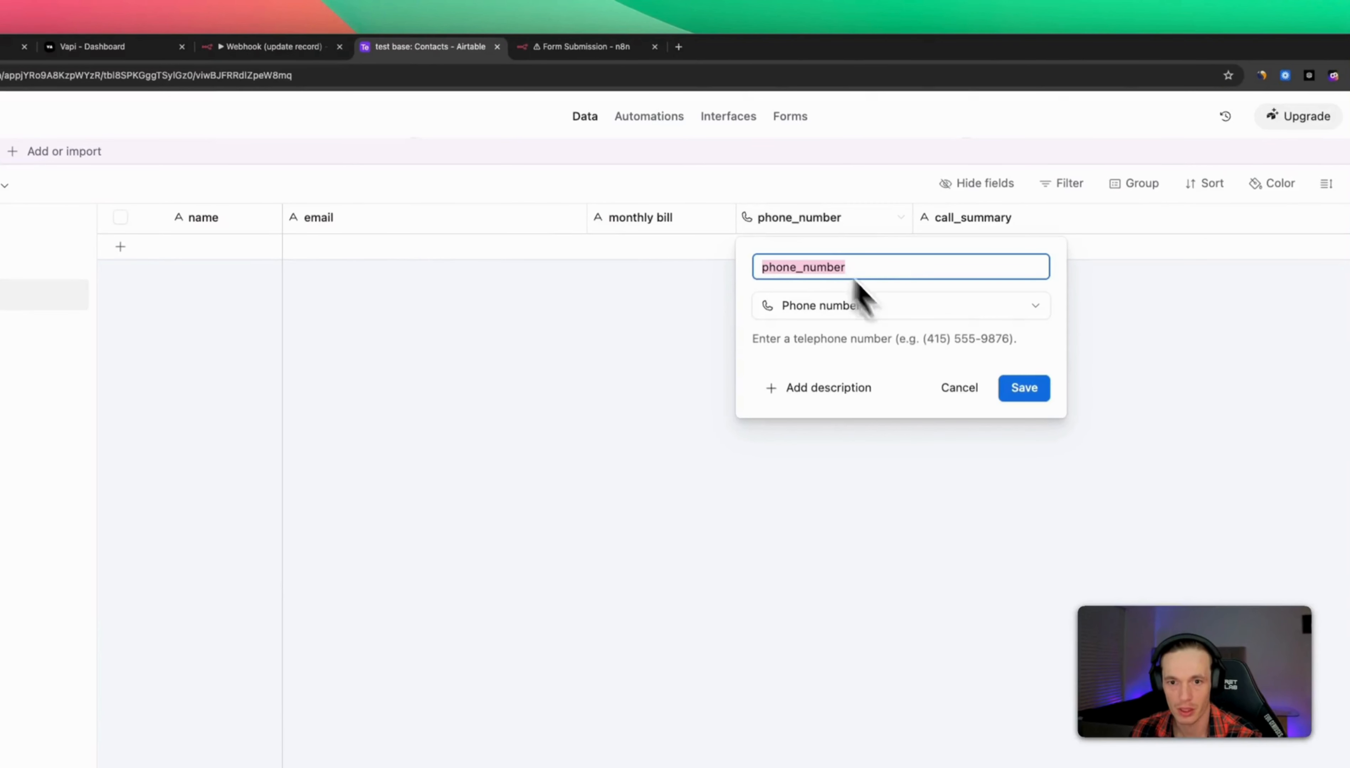
{"action": "left_click_drag", "start_coordinate": [910, 340], "coordinate": [1020, 355]}
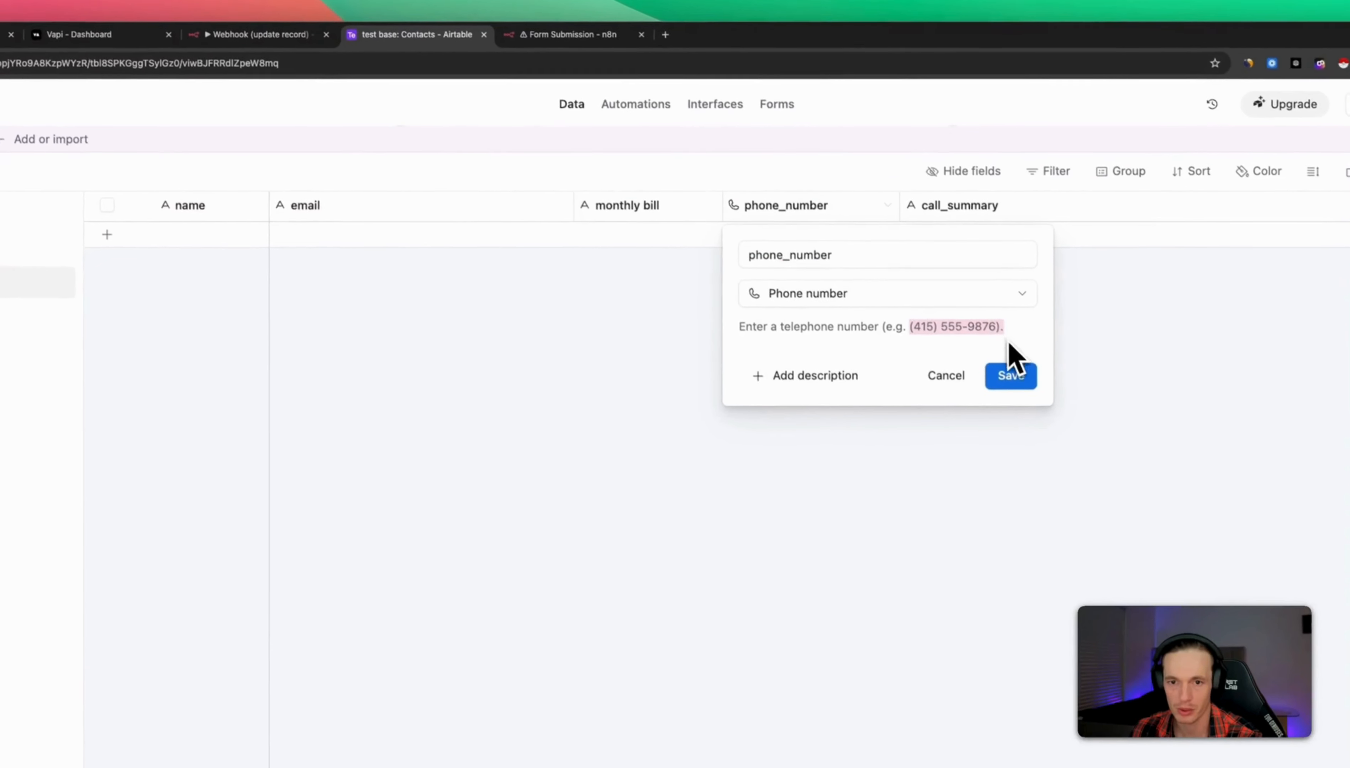
{"action": "left_click", "coordinate": [552, 49]}
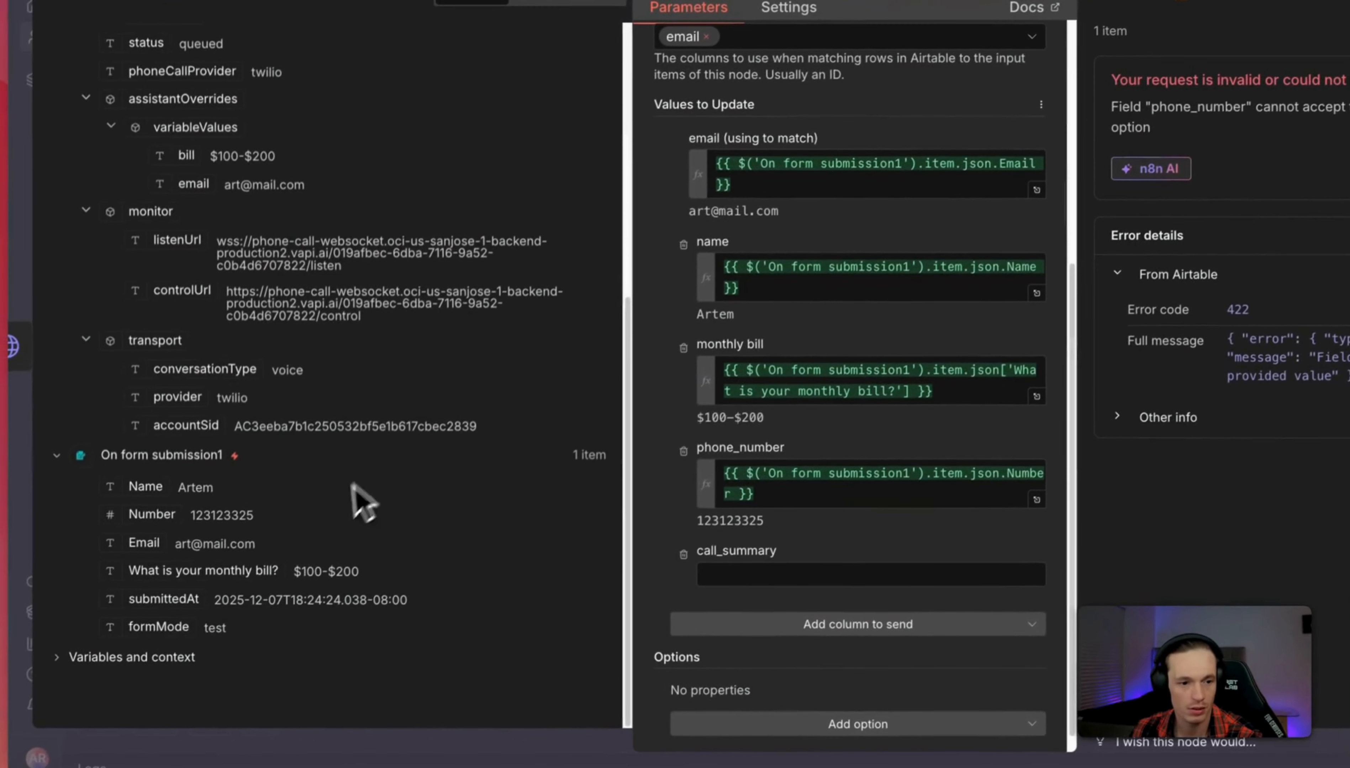
{"action": "left_click_drag", "start_coordinate": [190, 516], "coordinate": [270, 533]}
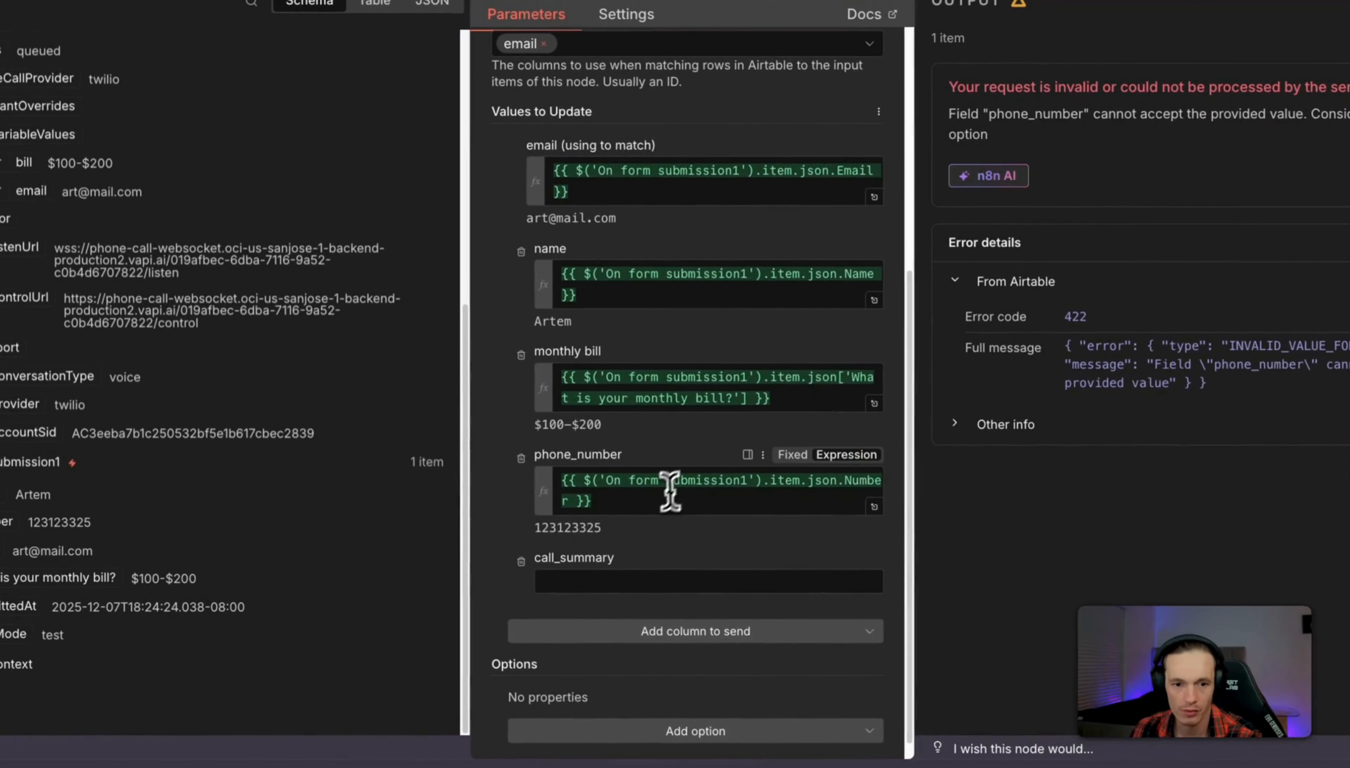
{"action": "left_click", "coordinate": [752, 481]}
{"action": "left_click_drag", "start_coordinate": [592, 499], "coordinate": [557, 475]}
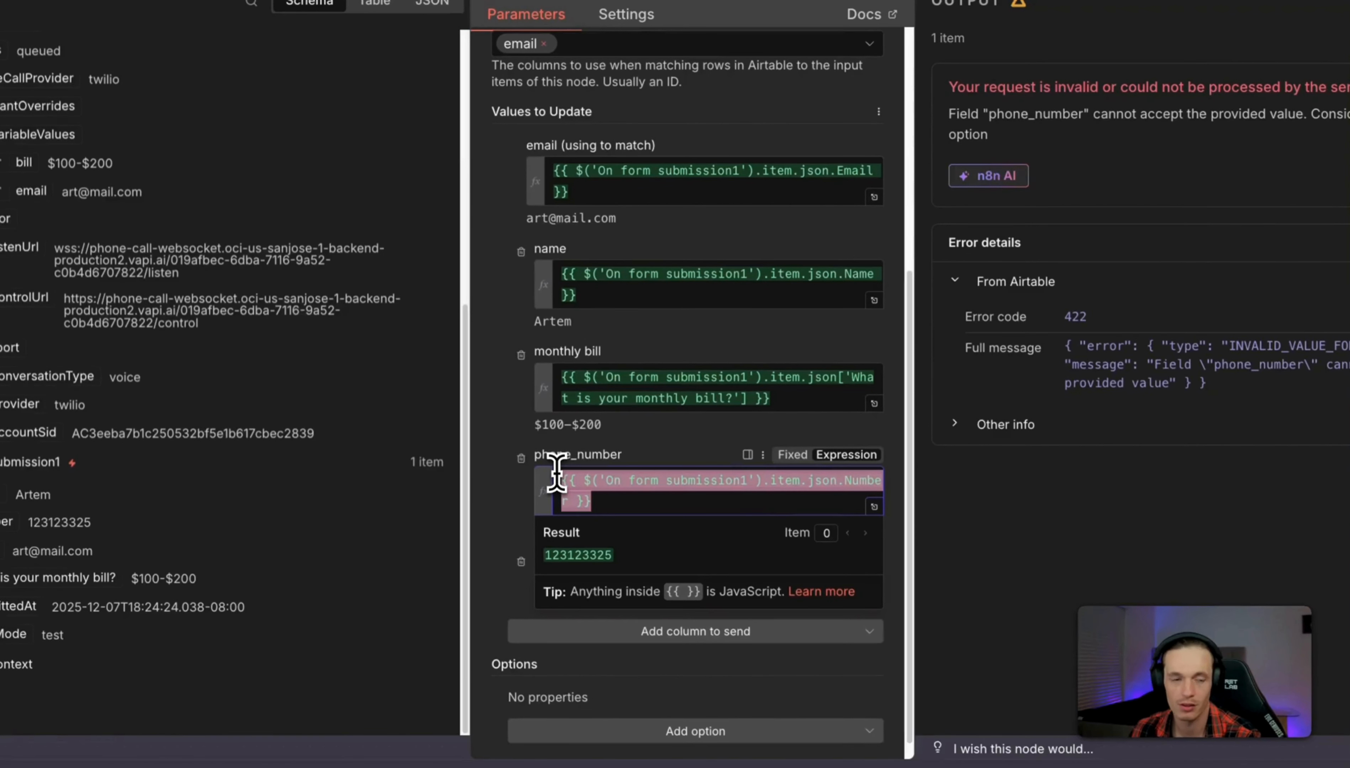
{"action": "key", "text": "BackSpace"}
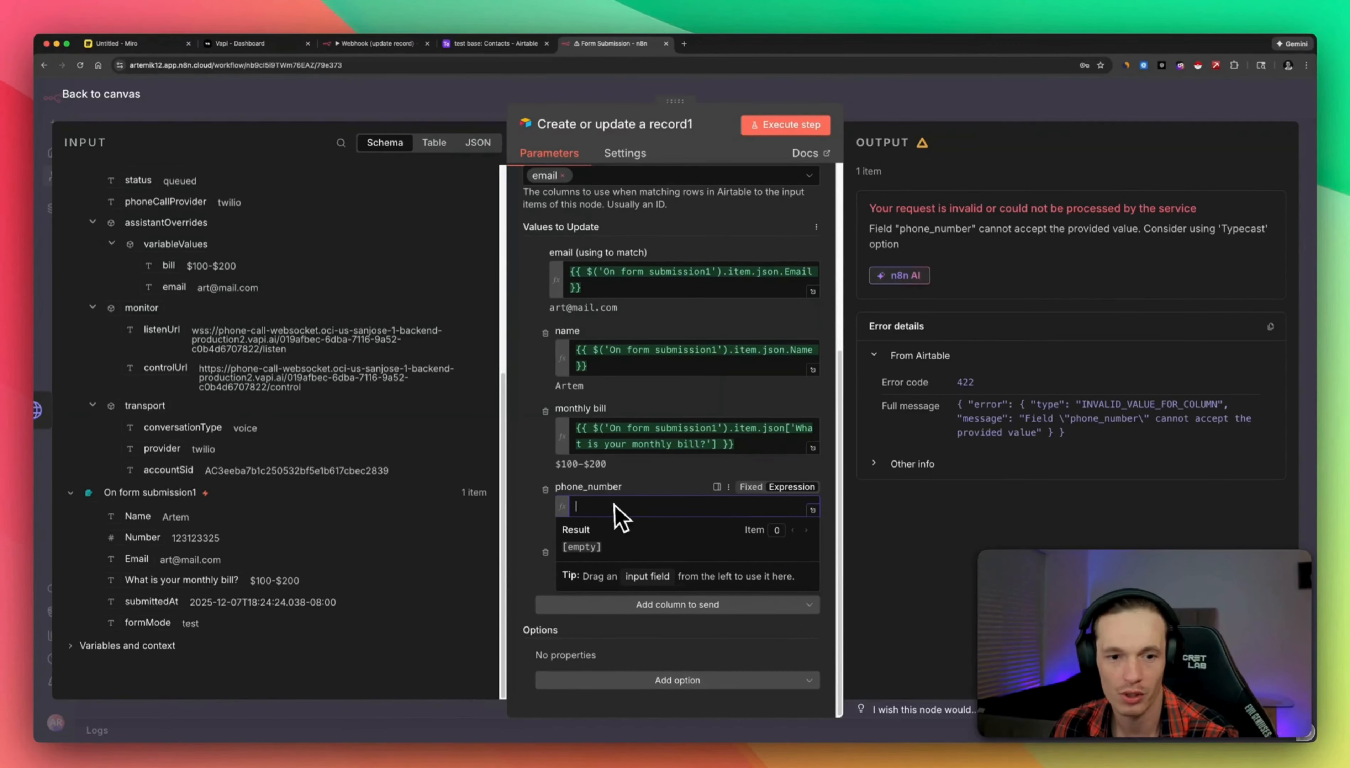
{"action": "scroll", "coordinate": [181, 453], "scroll_direction": "up", "scroll_amount": 5}
{"action": "scroll", "coordinate": [177, 346], "scroll_direction": "up", "scroll_amount": 1}
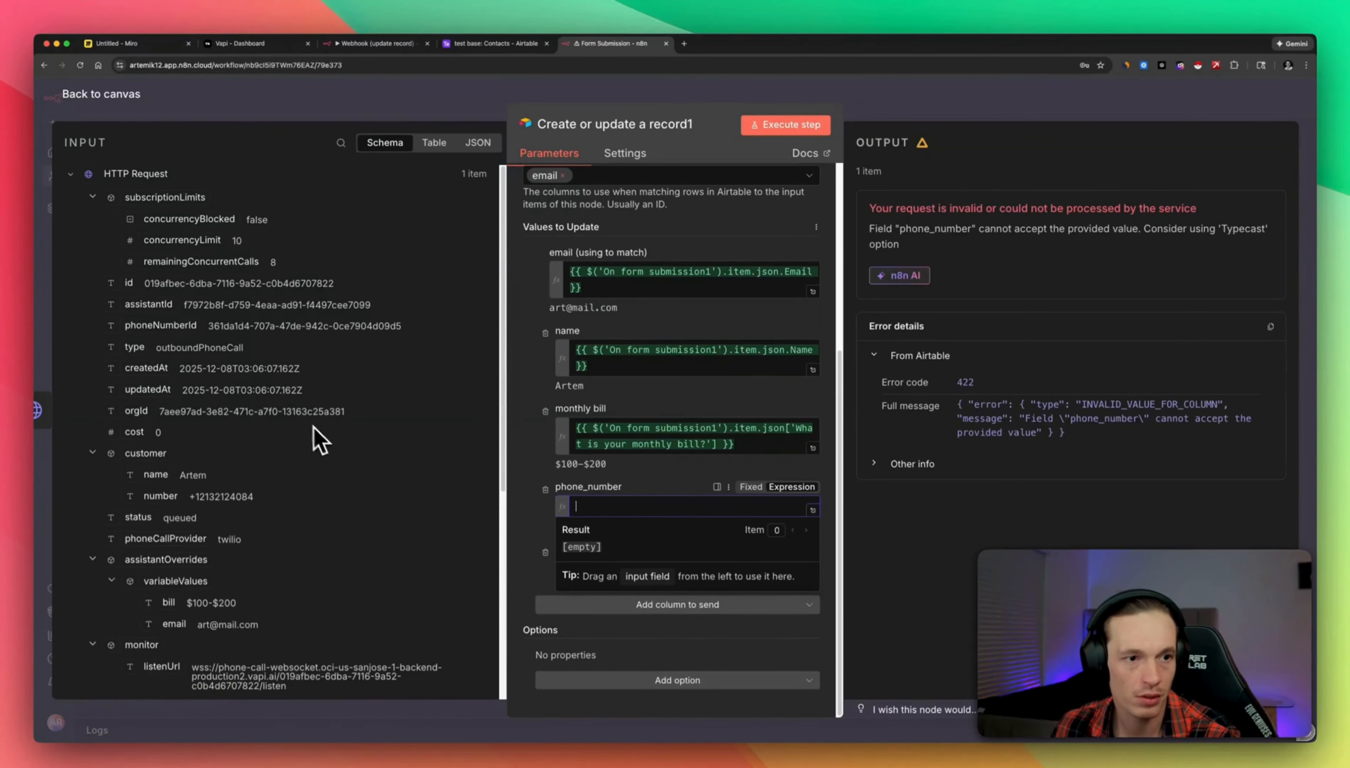
{"action": "left_click_drag", "start_coordinate": [195, 498], "coordinate": [793, 506]}
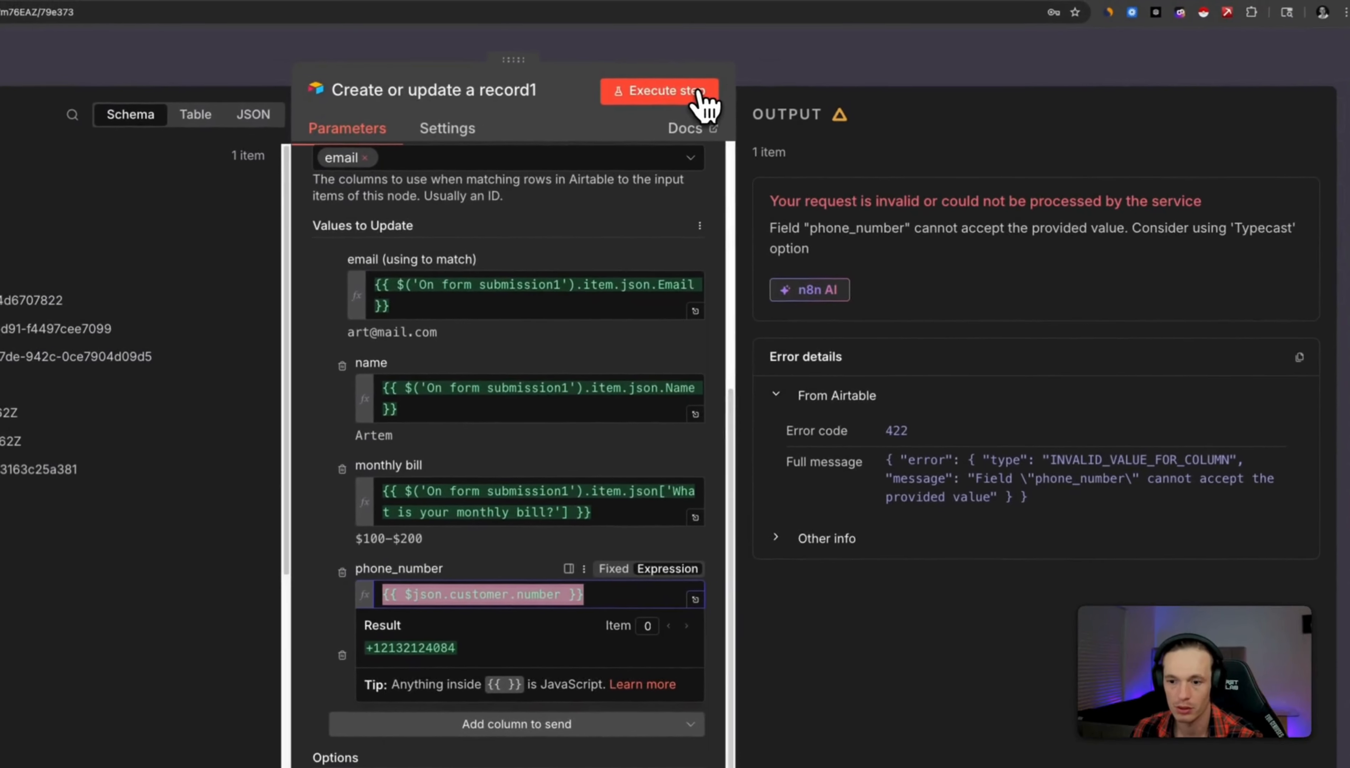
{"action": "left_click", "coordinate": [798, 76]}
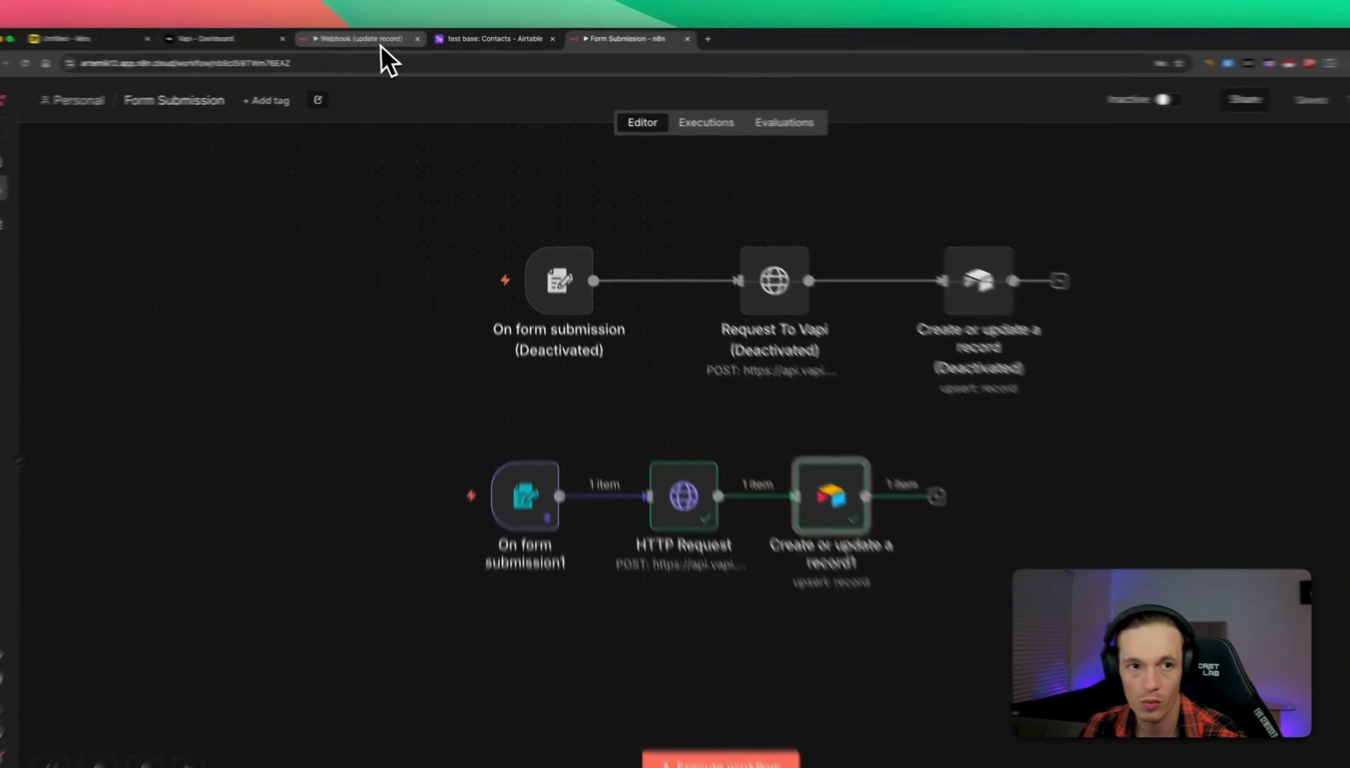
Deactivate all four old nodes in the Webhook (update record) workflow.
{"action": "left_click_drag", "start_coordinate": [381, 46], "coordinate": [497, 46]}
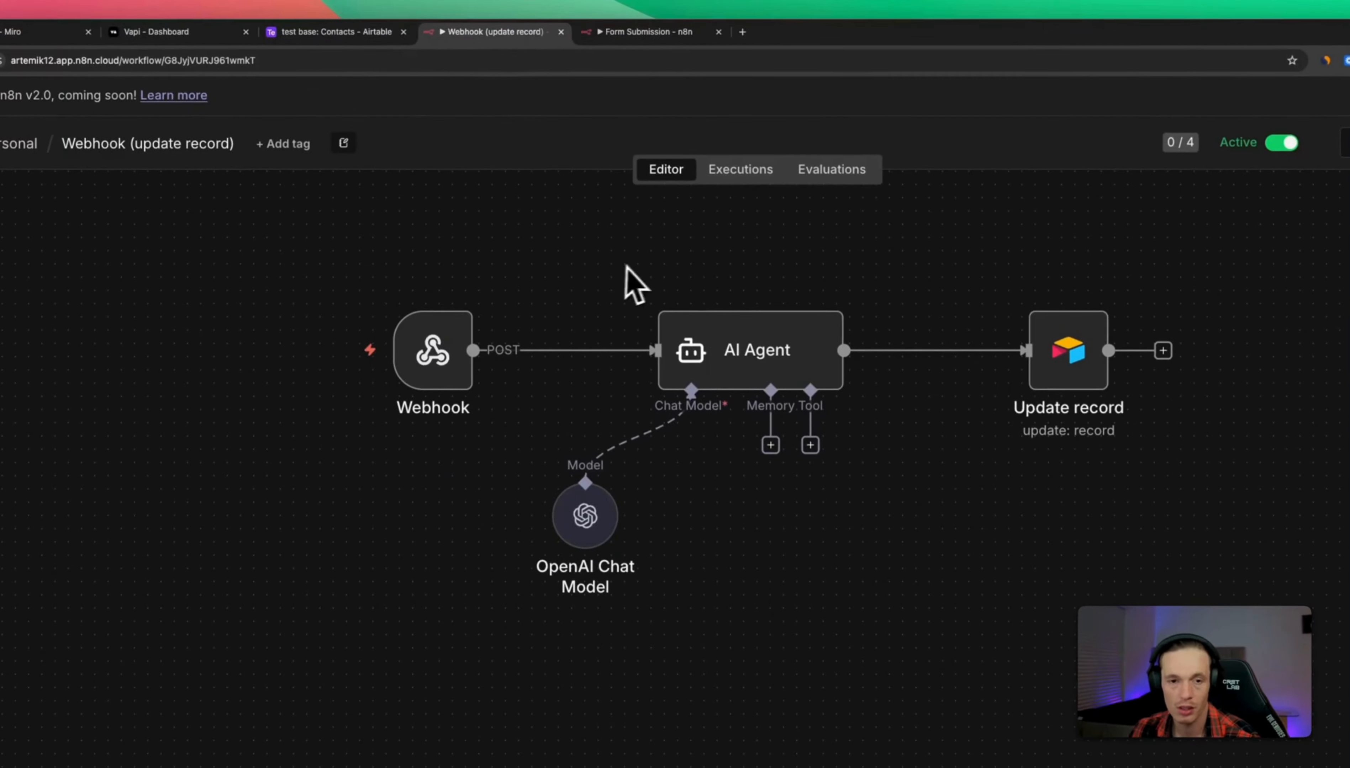
{"action": "left_click_drag", "start_coordinate": [620, 254], "coordinate": [637, 218]}
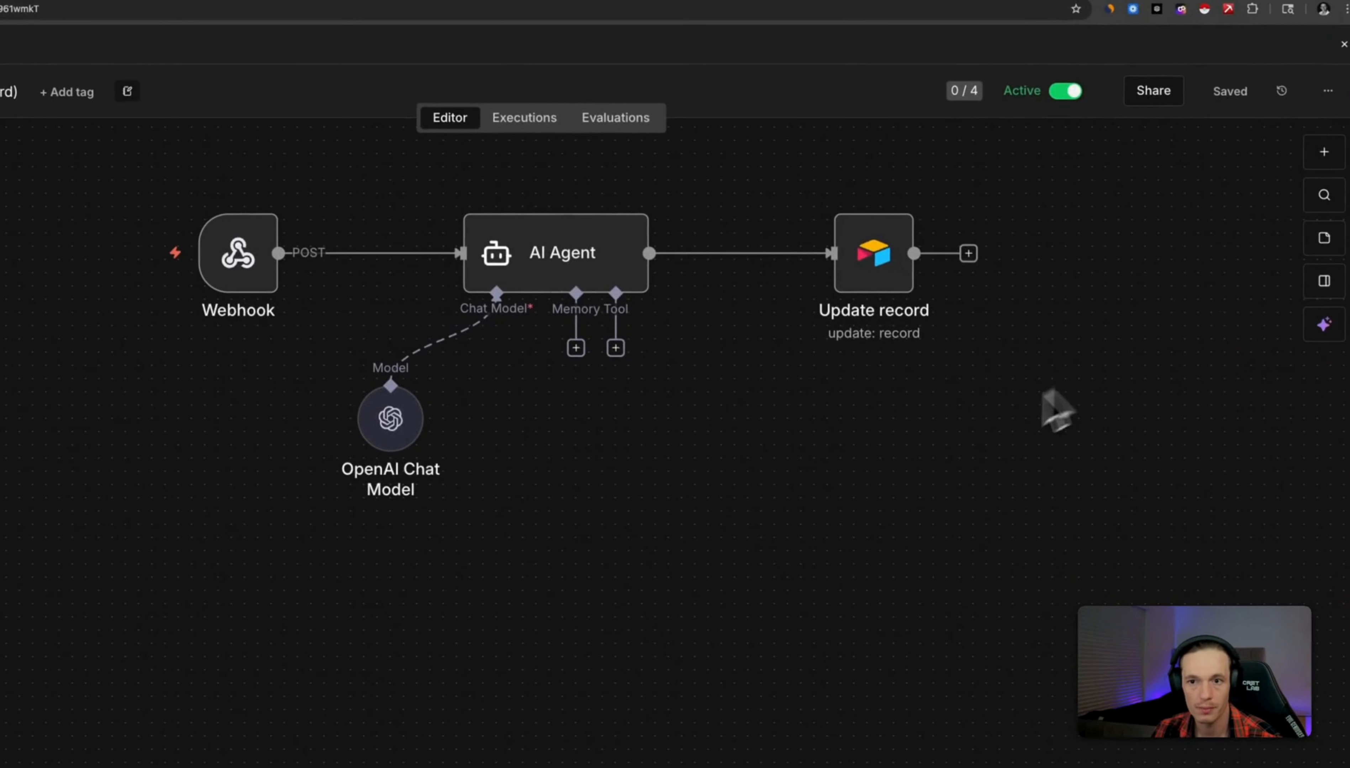
{"action": "left_click_drag", "start_coordinate": [1008, 524], "coordinate": [244, 263]}
{"action": "right_click", "coordinate": [238, 285]}
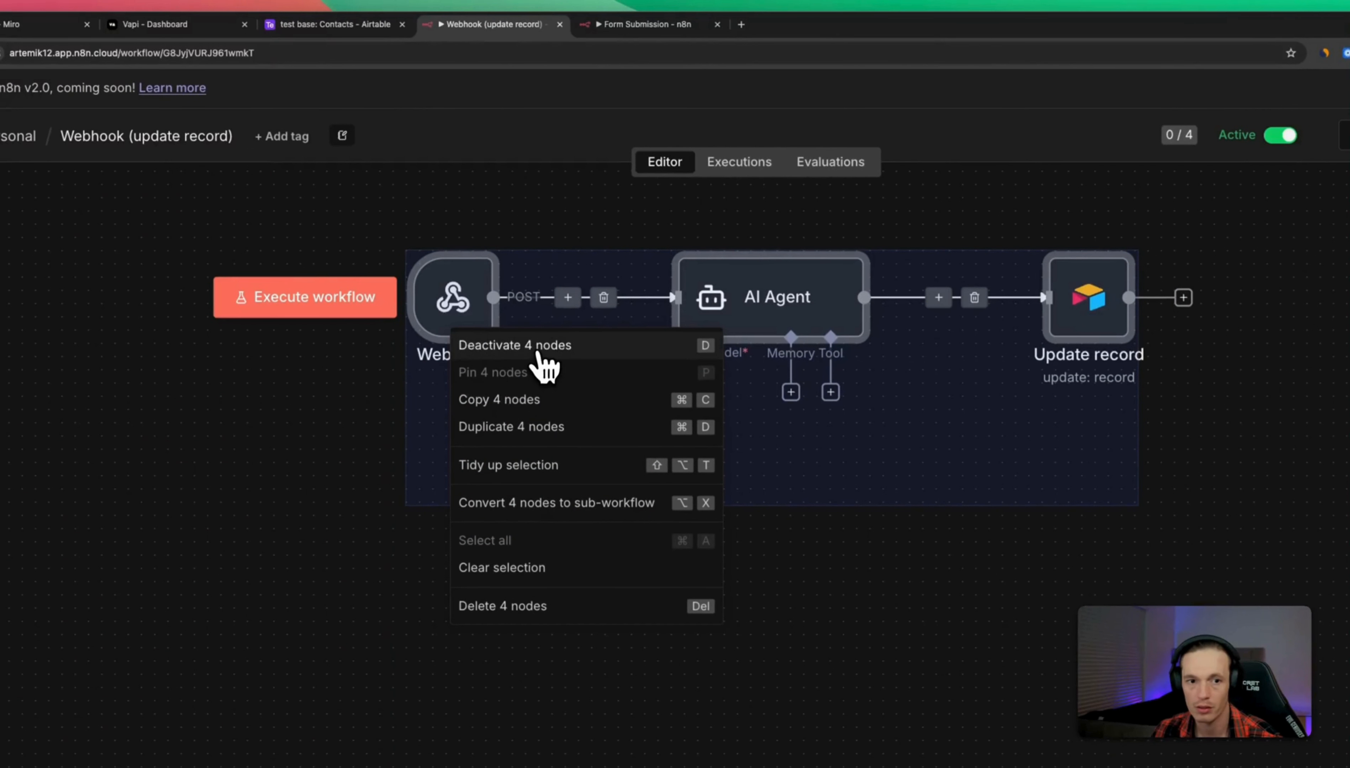
{"action": "left_click", "coordinate": [538, 351]}
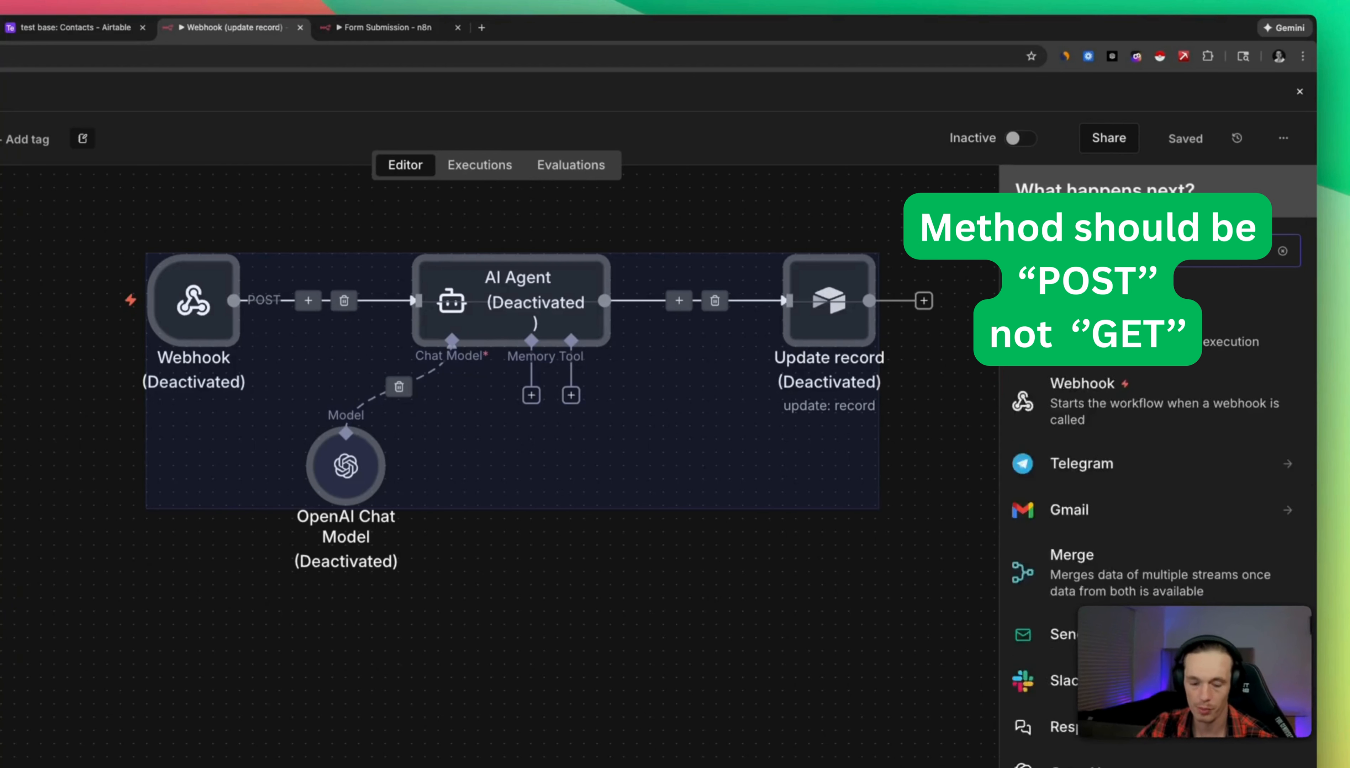
Add a new Webhook node and copy its production URL.
{"action": "type", "text": "ebh"}
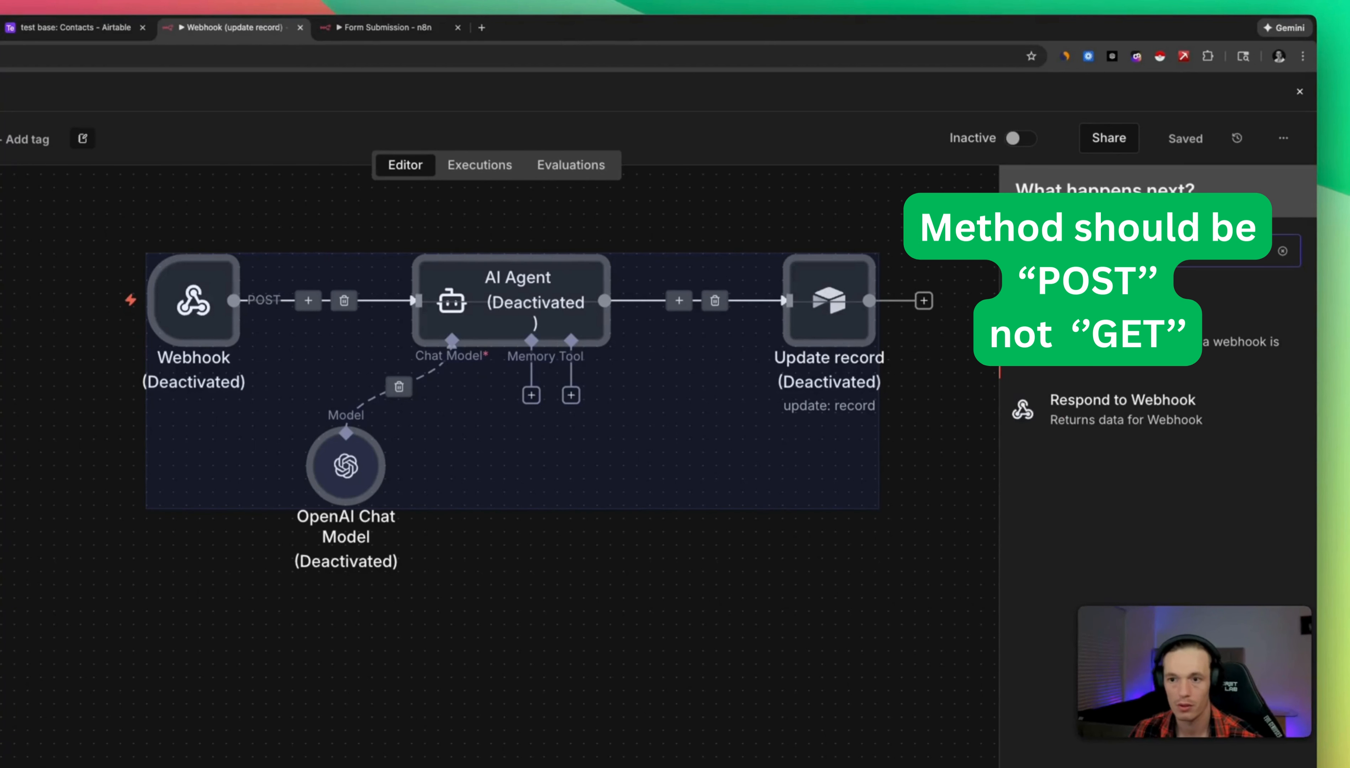
{"action": "left_click", "coordinate": [1129, 371]}
{"action": "left_click", "coordinate": [470, 268]}
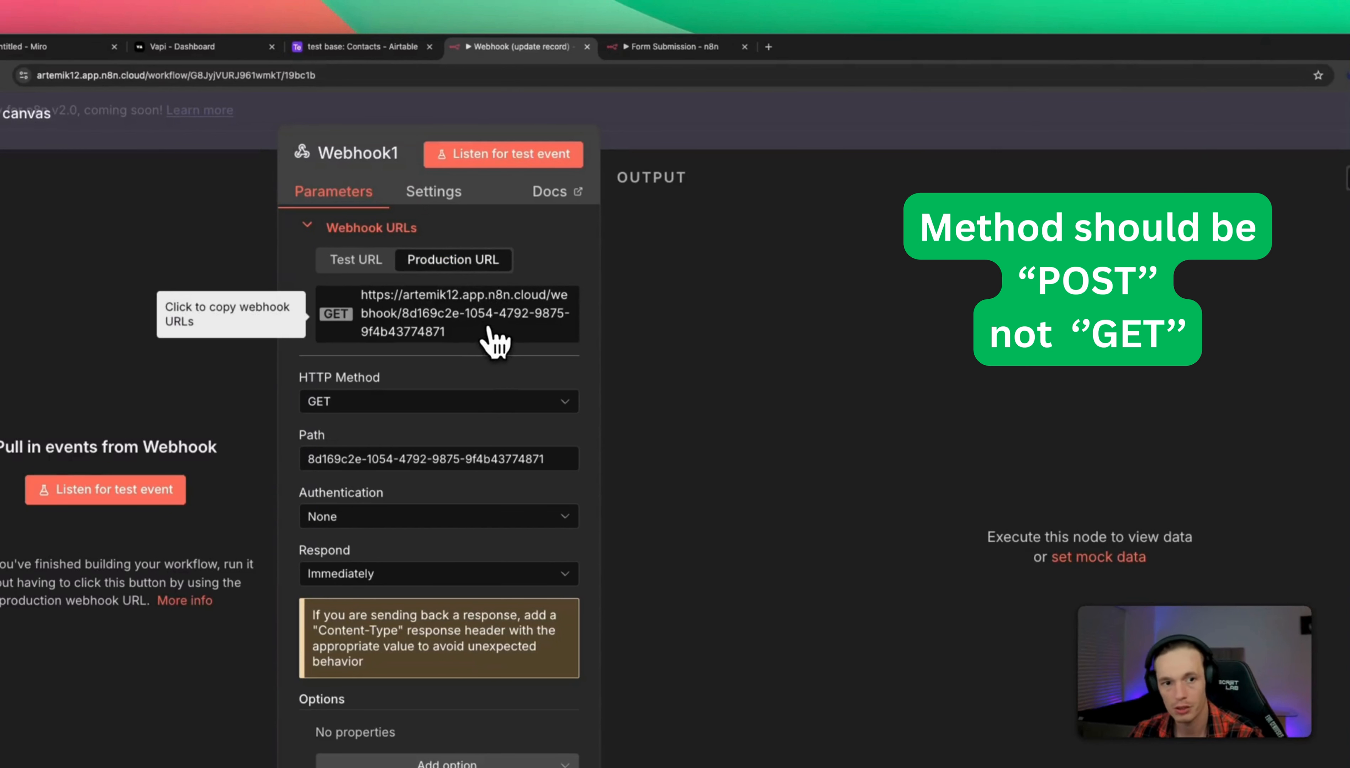
{"action": "left_click", "coordinate": [481, 335]}
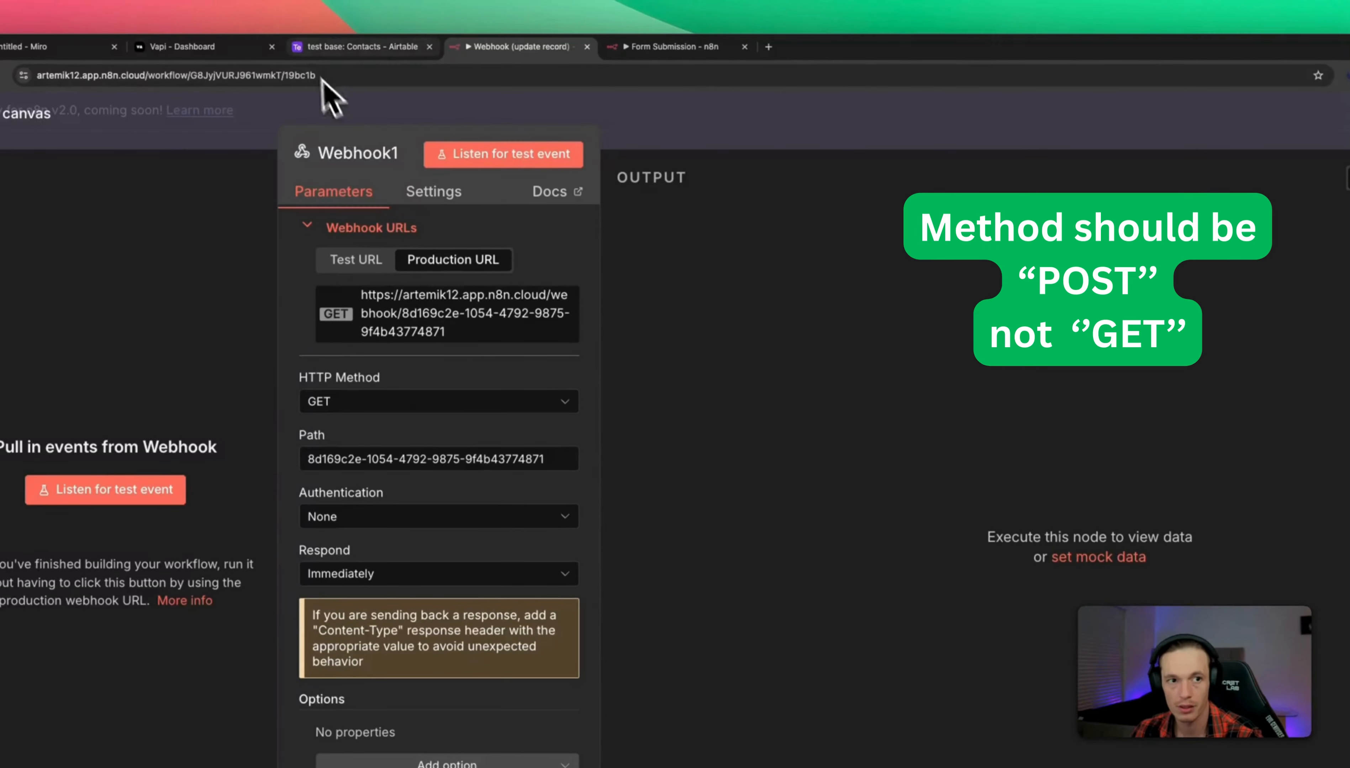
{"action": "left_click", "coordinate": [182, 47]}
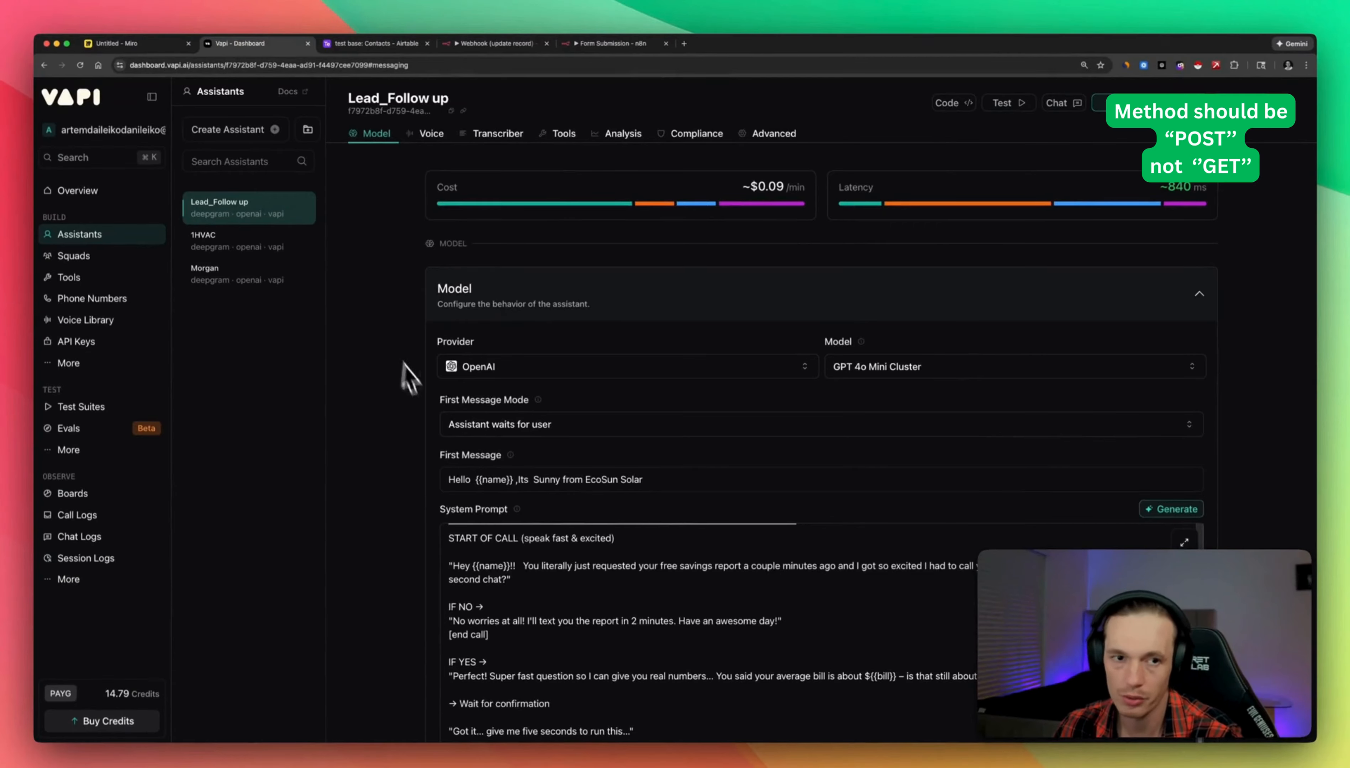
Replace the assistant's Server URL with the copied n8n webhook URL.
{"action": "scroll", "coordinate": [410, 377], "scroll_direction": "down", "scroll_amount": 20}
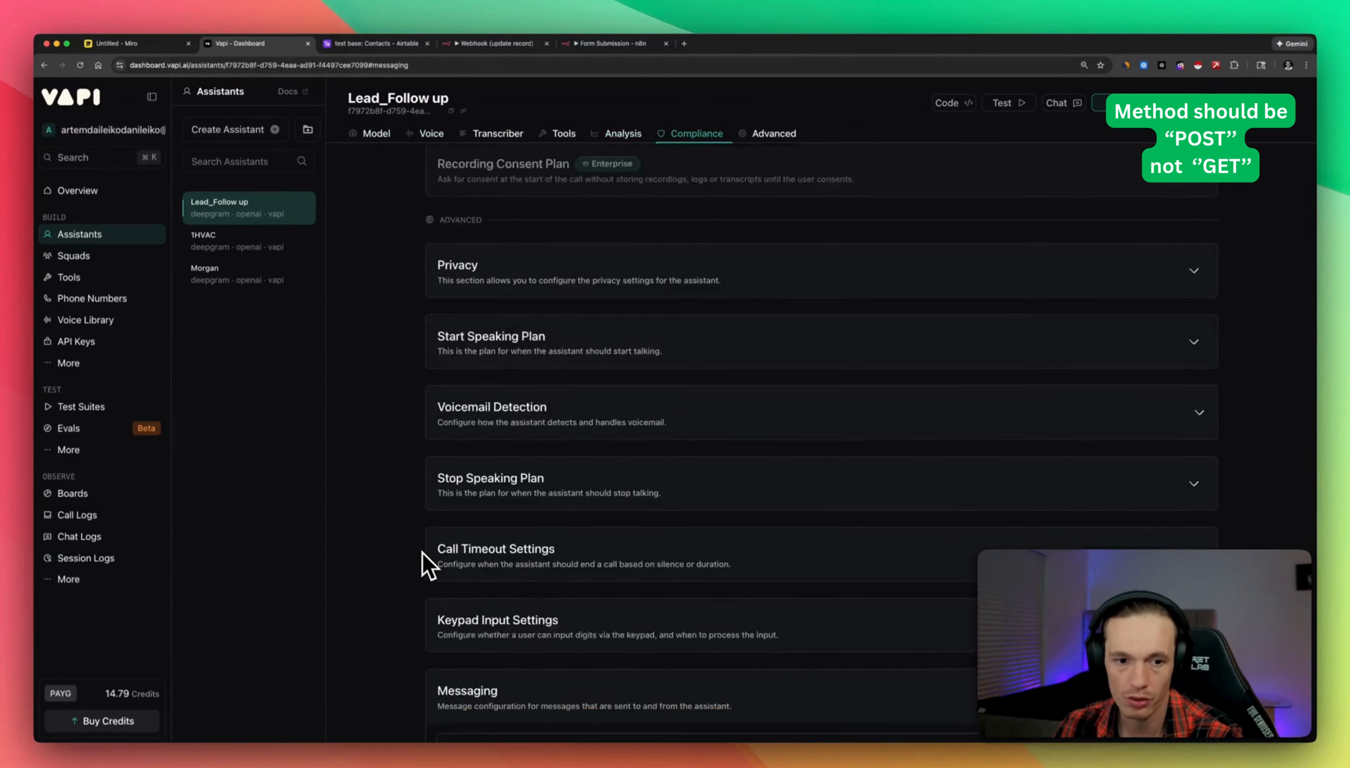
{"action": "scroll", "coordinate": [428, 565], "scroll_direction": "down", "scroll_amount": 5}
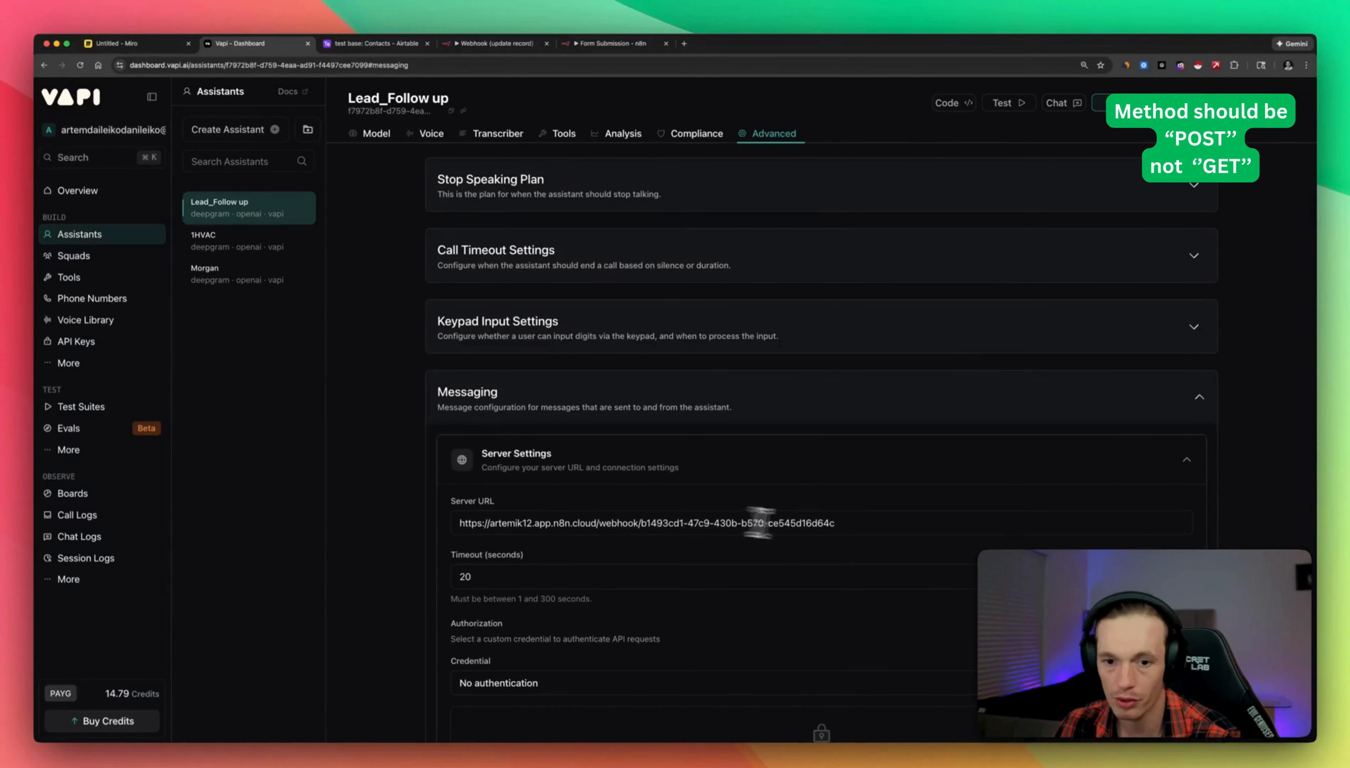
{"action": "left_click_drag", "start_coordinate": [835, 523], "coordinate": [488, 523]}
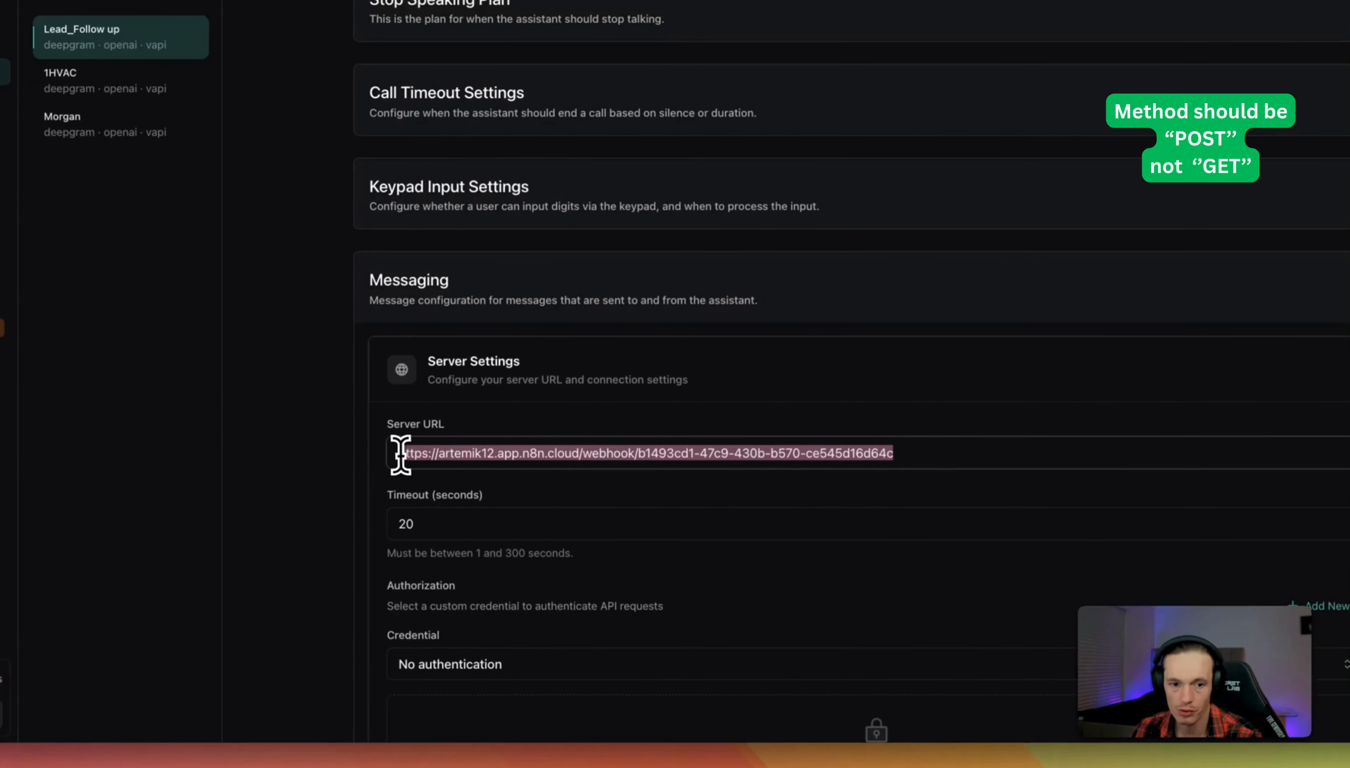
{"action": "key", "text": "BackSpace"}
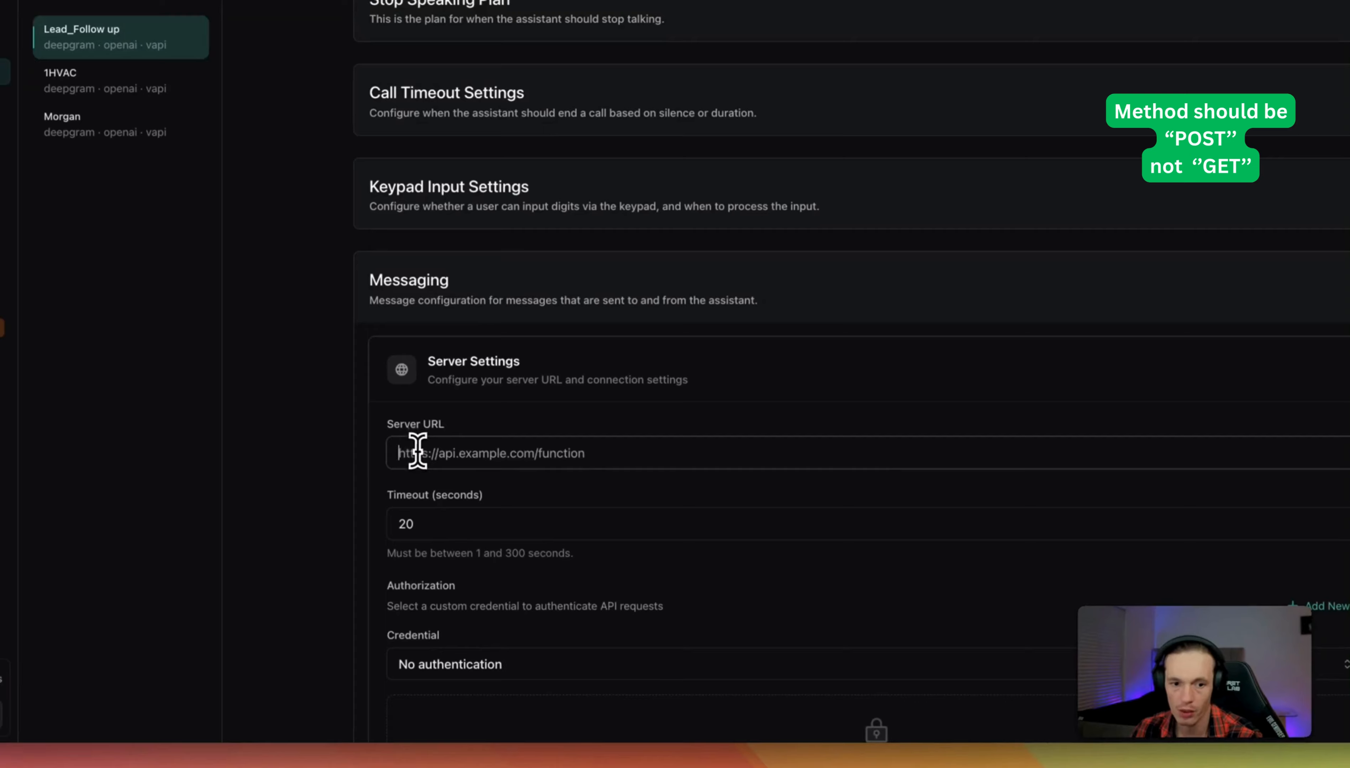
{"action": "right_click", "coordinate": [416, 452]}
{"action": "left_click", "coordinate": [482, 582]}
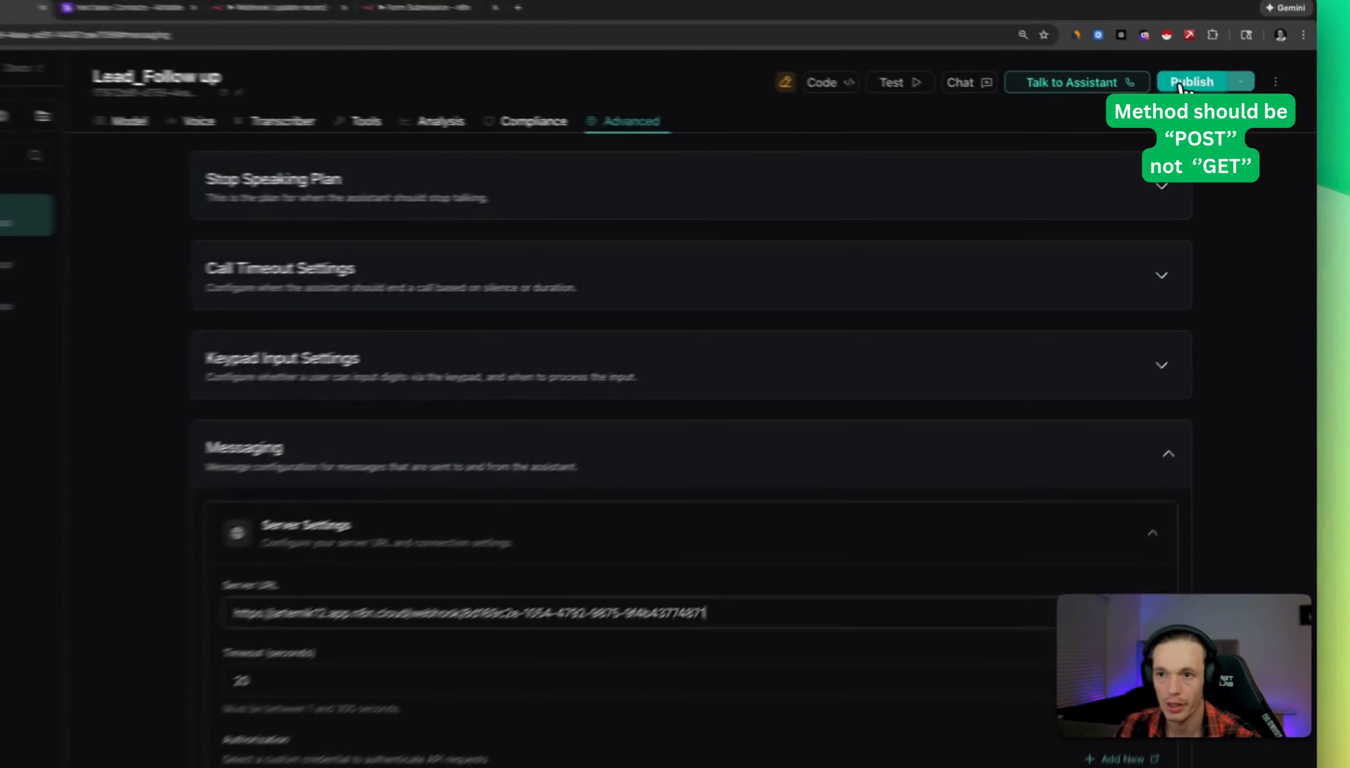
Publish the updated Lead_Follow up assistant.
{"action": "left_click", "coordinate": [1226, 103]}
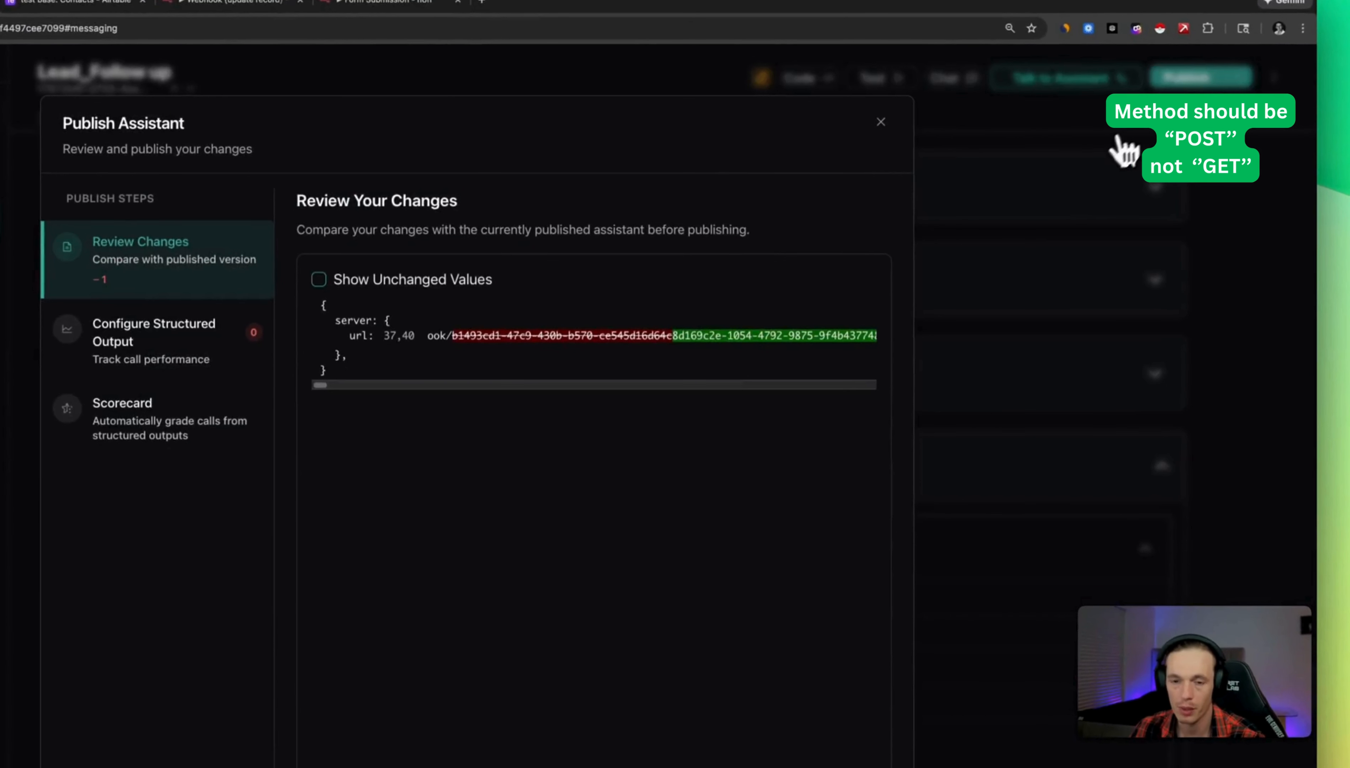
{"action": "left_click", "coordinate": [913, 697]}
{"action": "left_click", "coordinate": [922, 692]}
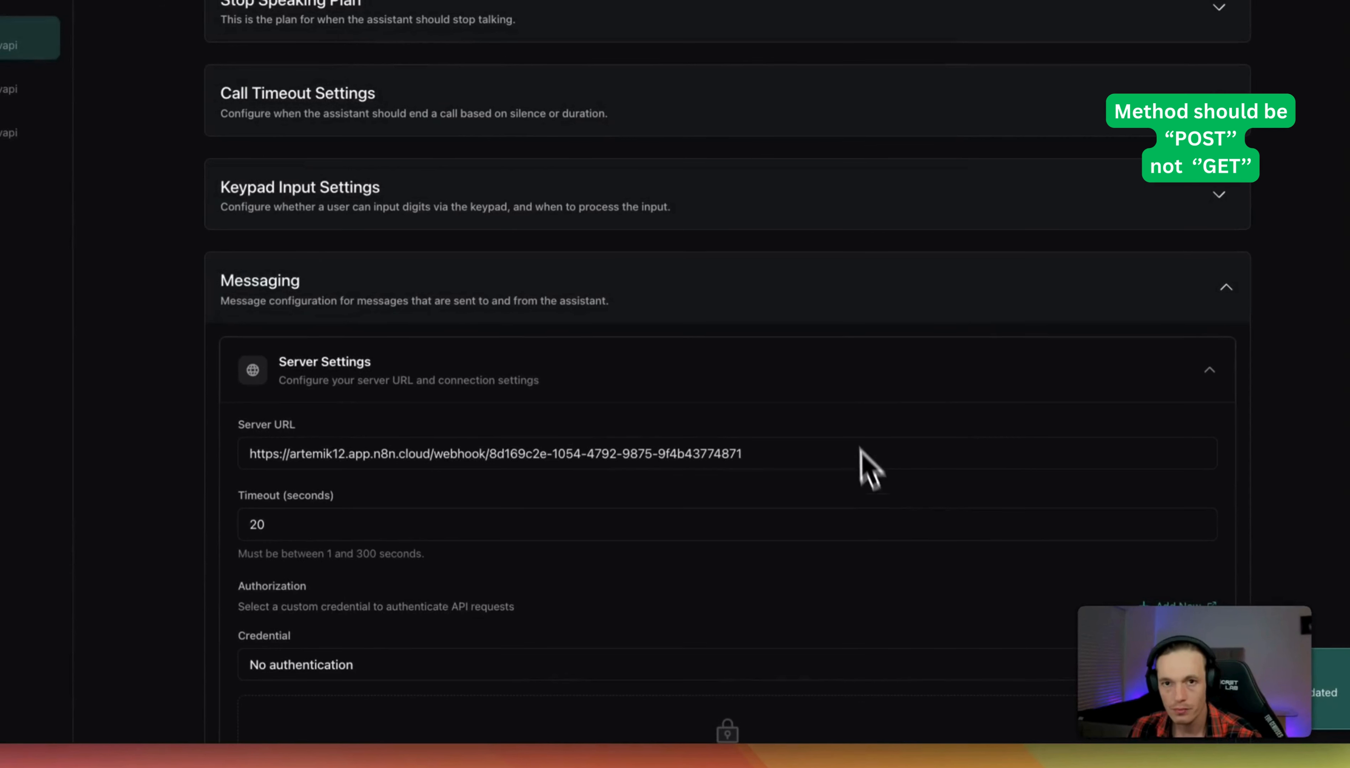
{"action": "scroll", "coordinate": [942, 354], "scroll_direction": "up", "scroll_amount": 20}
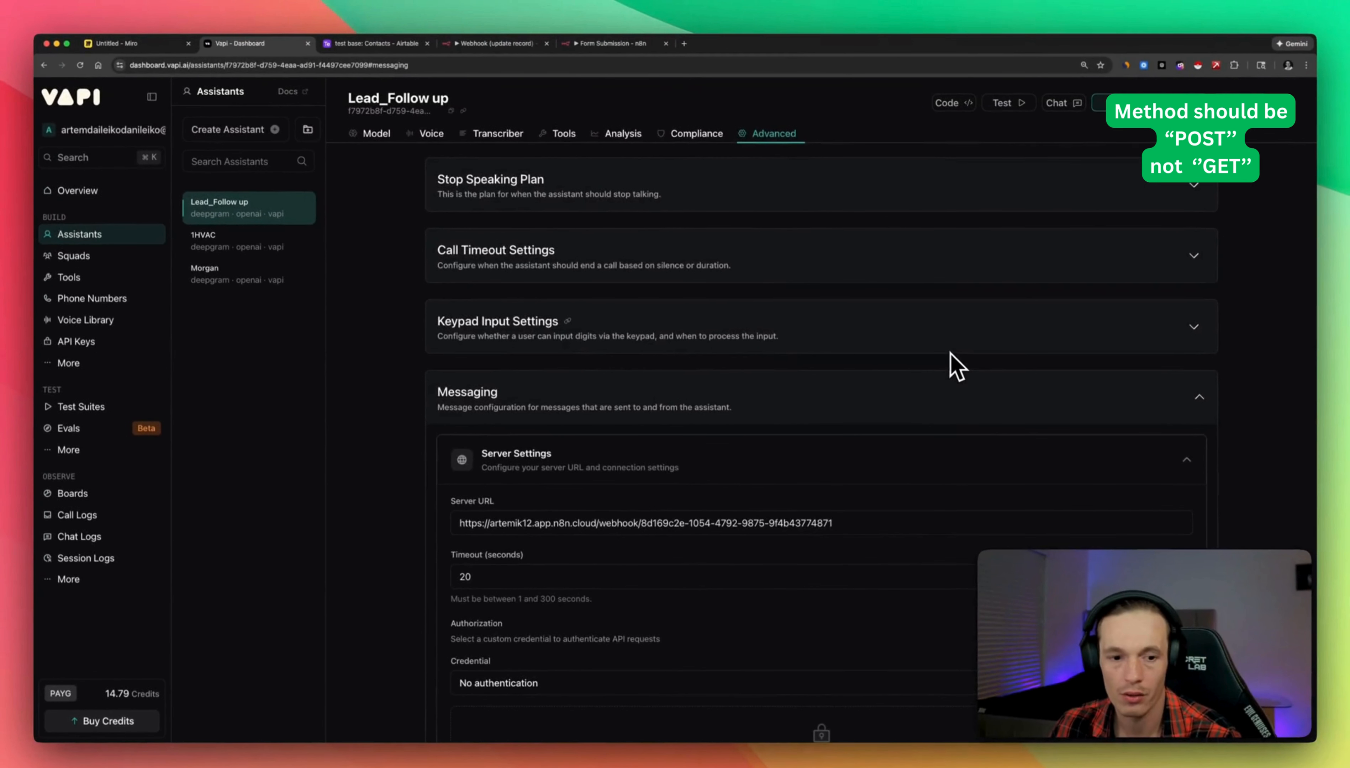
{"action": "scroll", "coordinate": [522, 343], "scroll_direction": "up", "scroll_amount": 5}
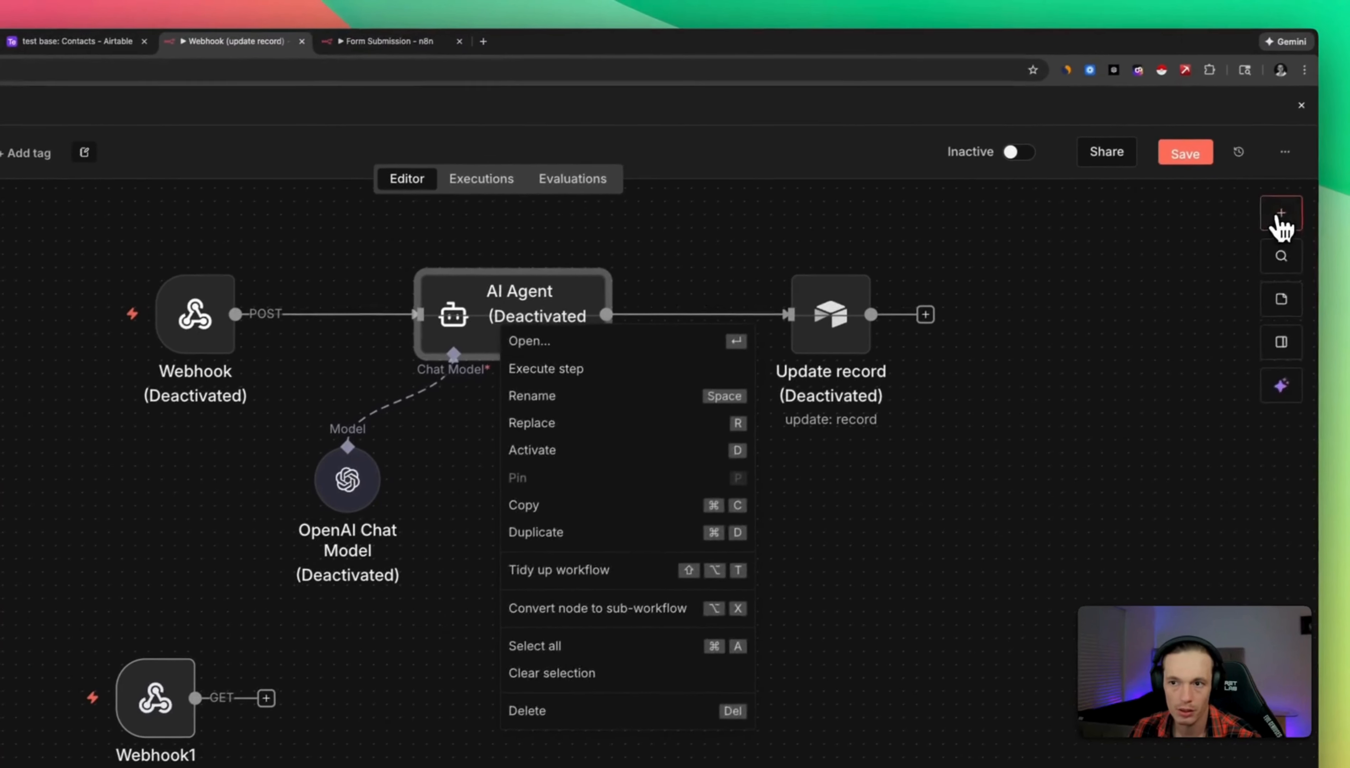
Add an AI Agent1 node below the original agent and connect Webhook1's output to it.
{"action": "left_click", "coordinate": [1281, 226]}
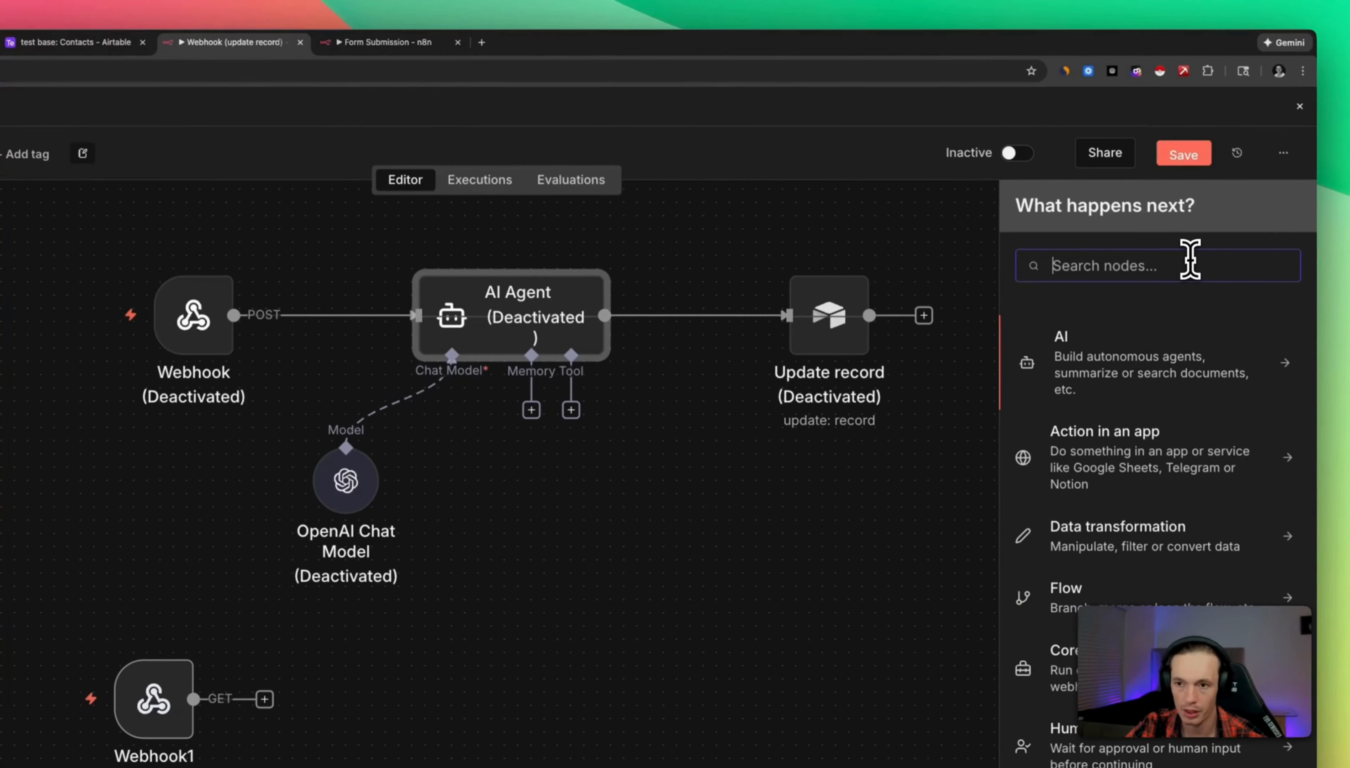
{"action": "type", "text": "agen"}
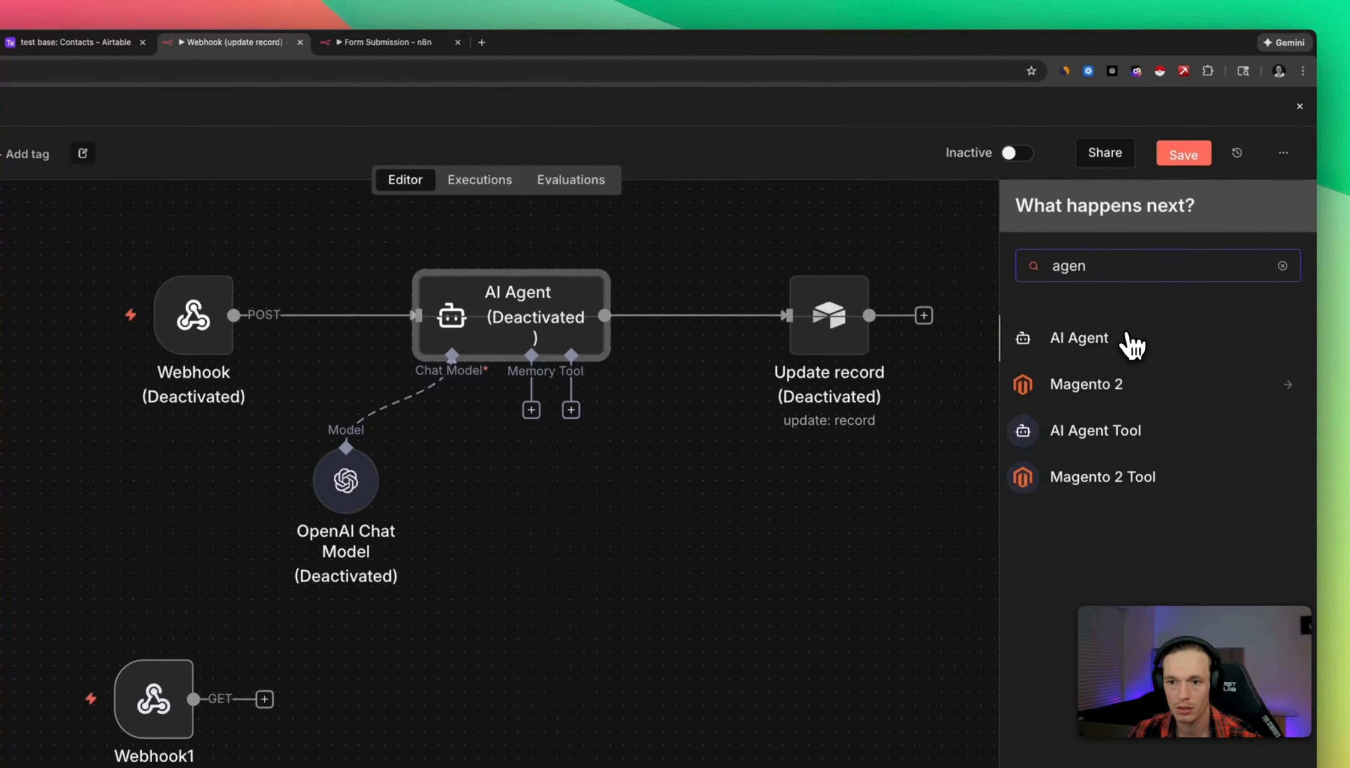
{"action": "left_click", "coordinate": [1131, 346]}
{"action": "left_click", "coordinate": [755, 139]}
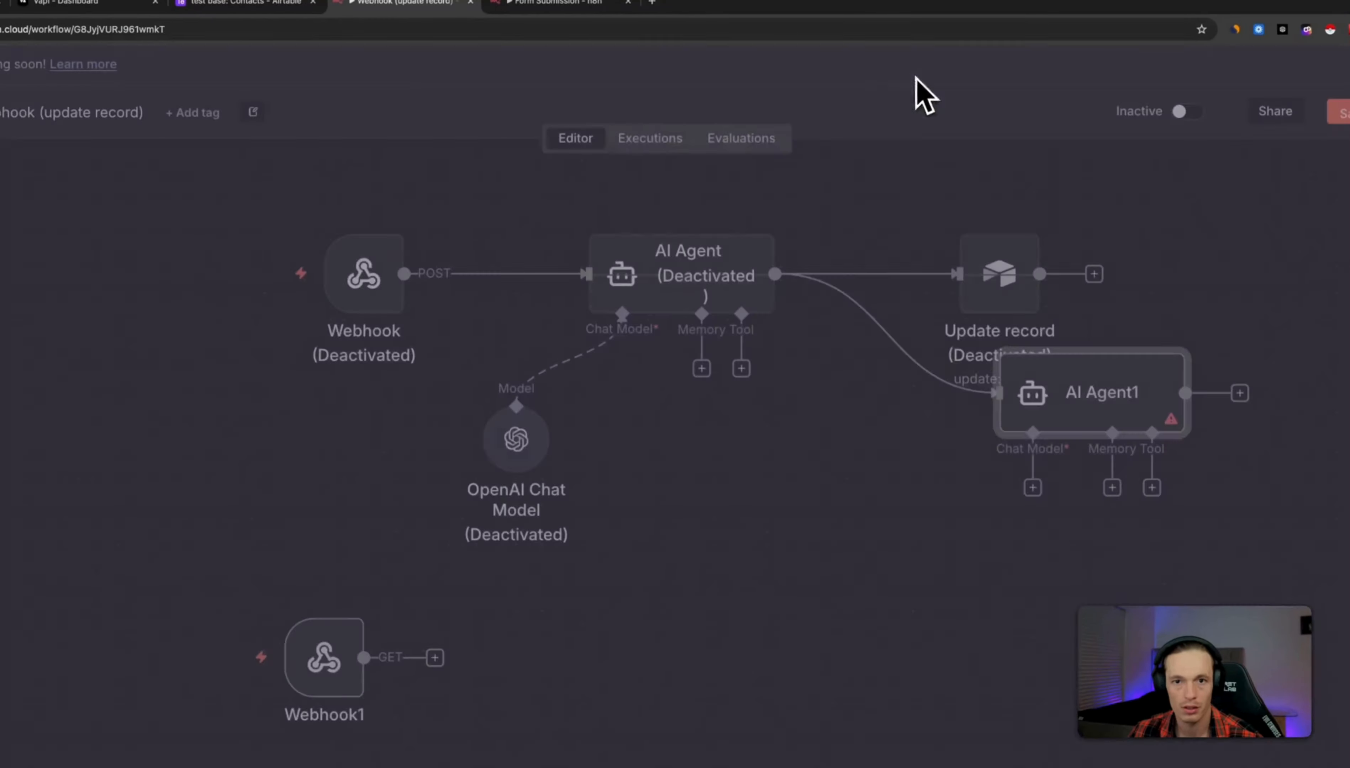
{"action": "left_click_drag", "start_coordinate": [1116, 422], "coordinate": [755, 684]}
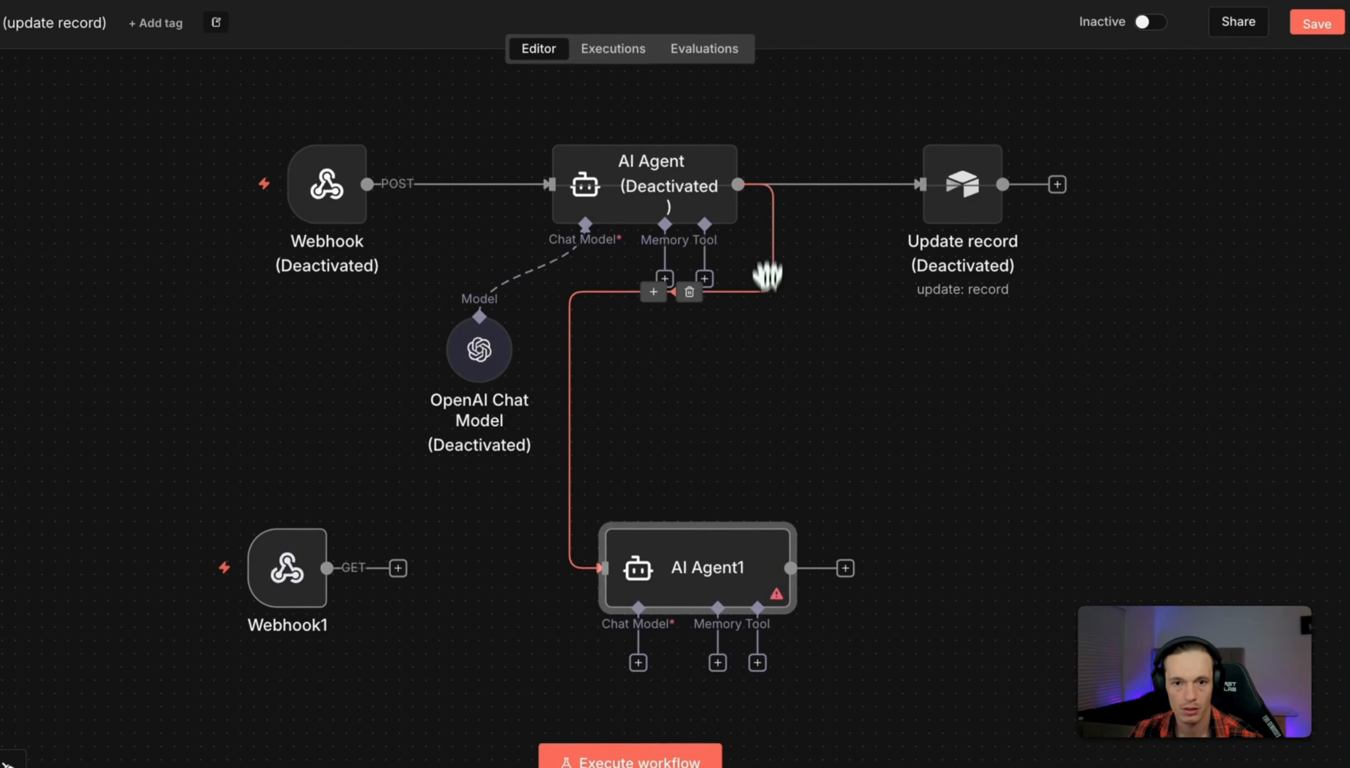
{"action": "left_click", "coordinate": [697, 294]}
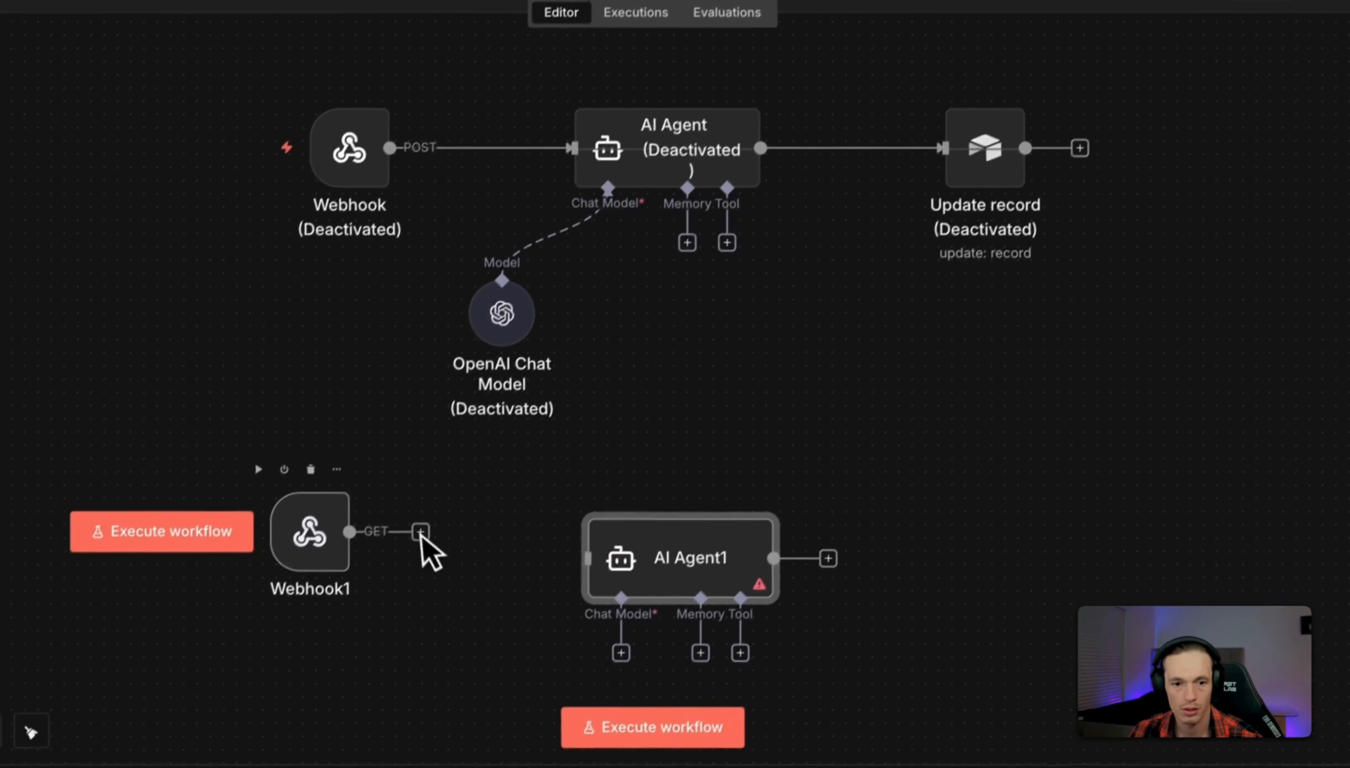
{"action": "left_click_drag", "start_coordinate": [398, 568], "coordinate": [658, 605]}
{"action": "left_click_drag", "start_coordinate": [687, 560], "coordinate": [662, 527]}
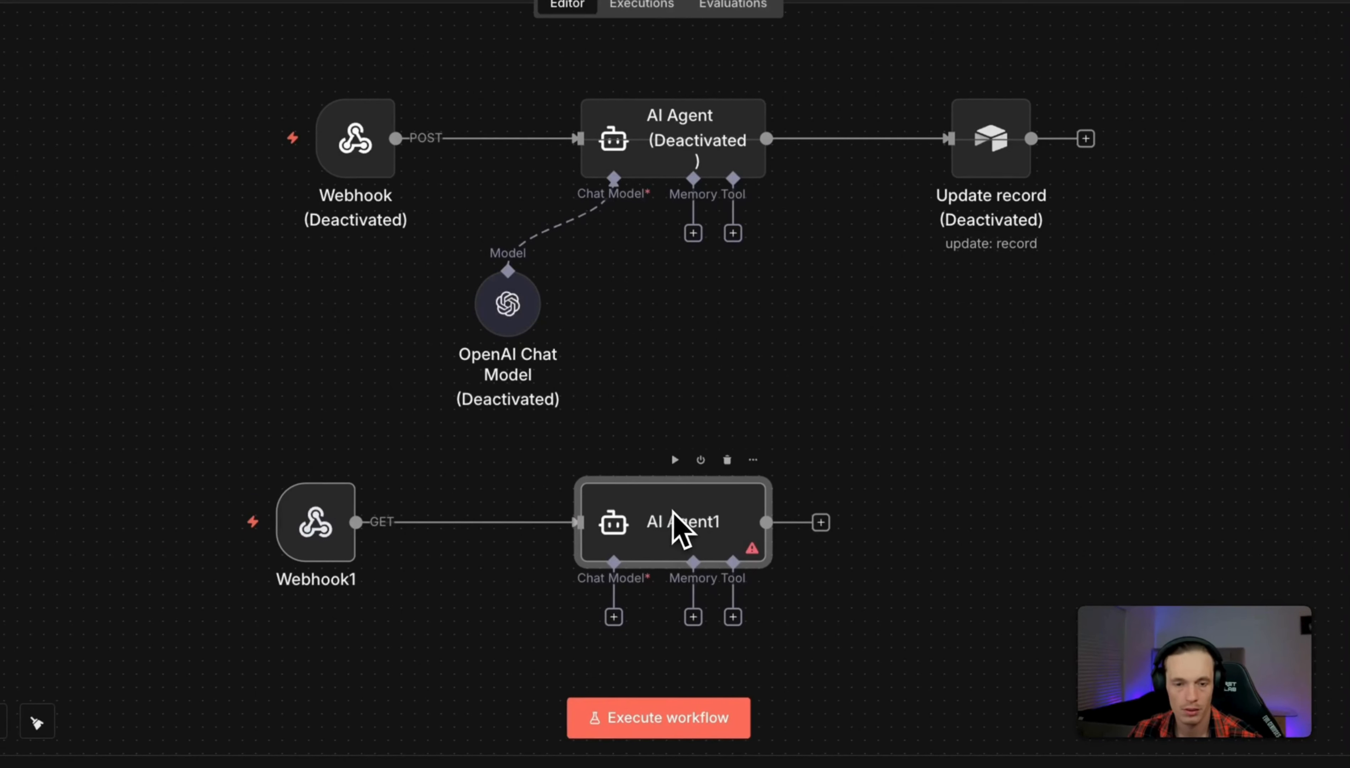
Attach an OpenAI Chat Model1 (gpt-4.1-mini) to AI Agent1 as its chat model.
{"action": "left_click", "coordinate": [614, 618]}
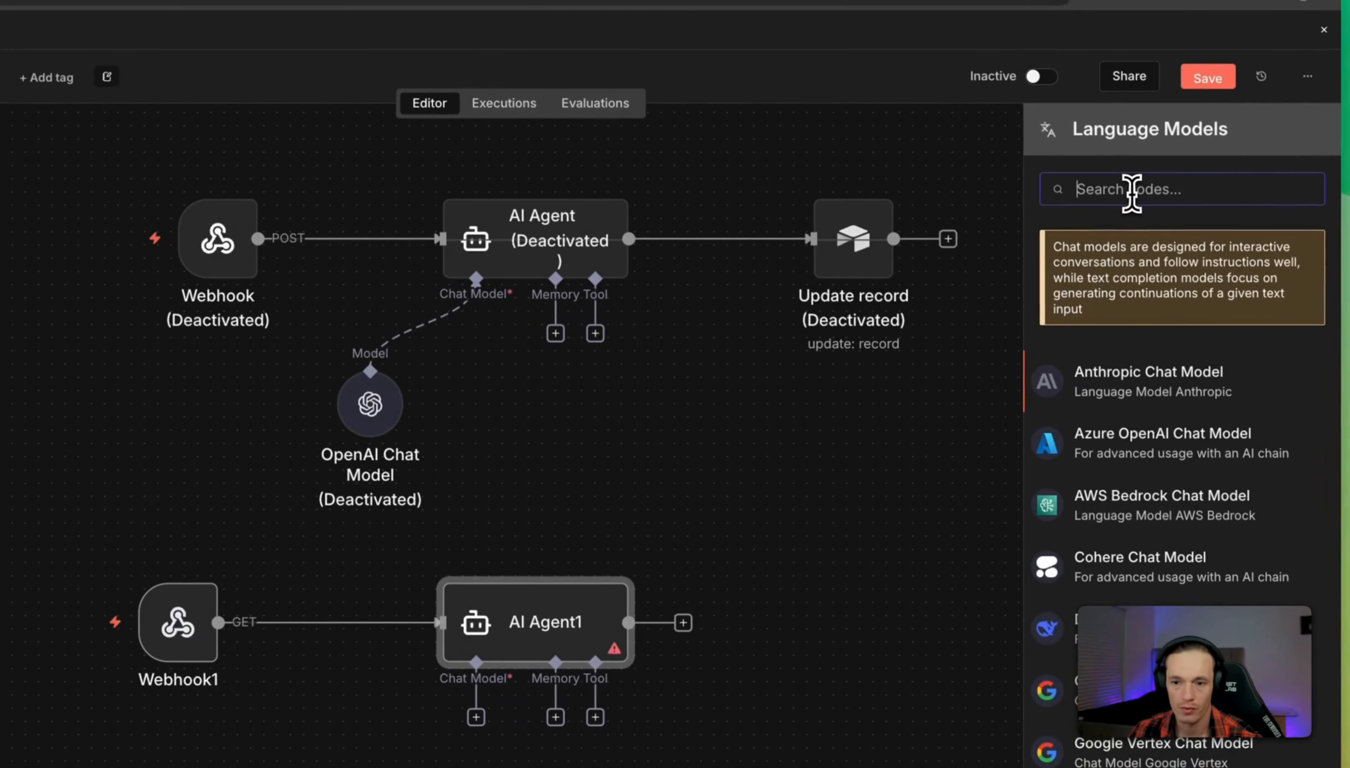
{"action": "type", "text": "open"}
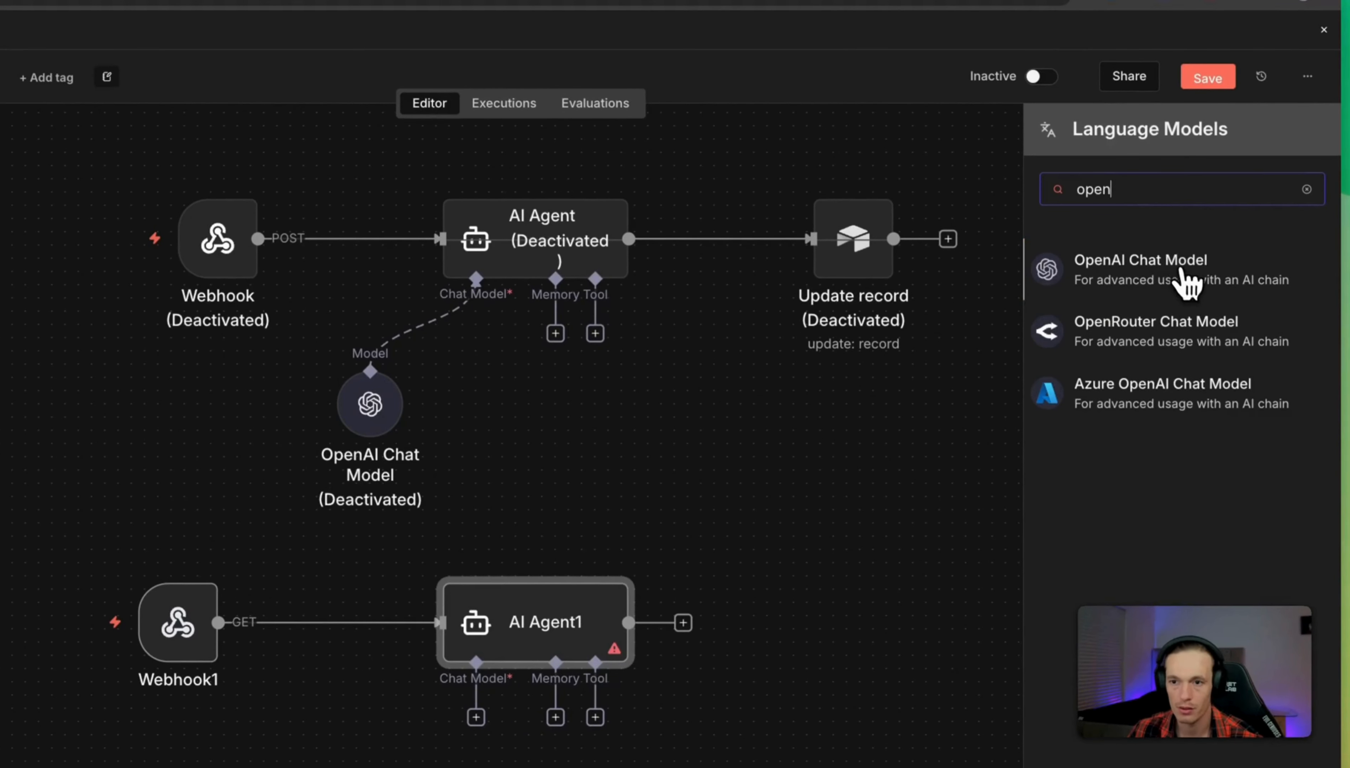
{"action": "key", "text": "Return"}
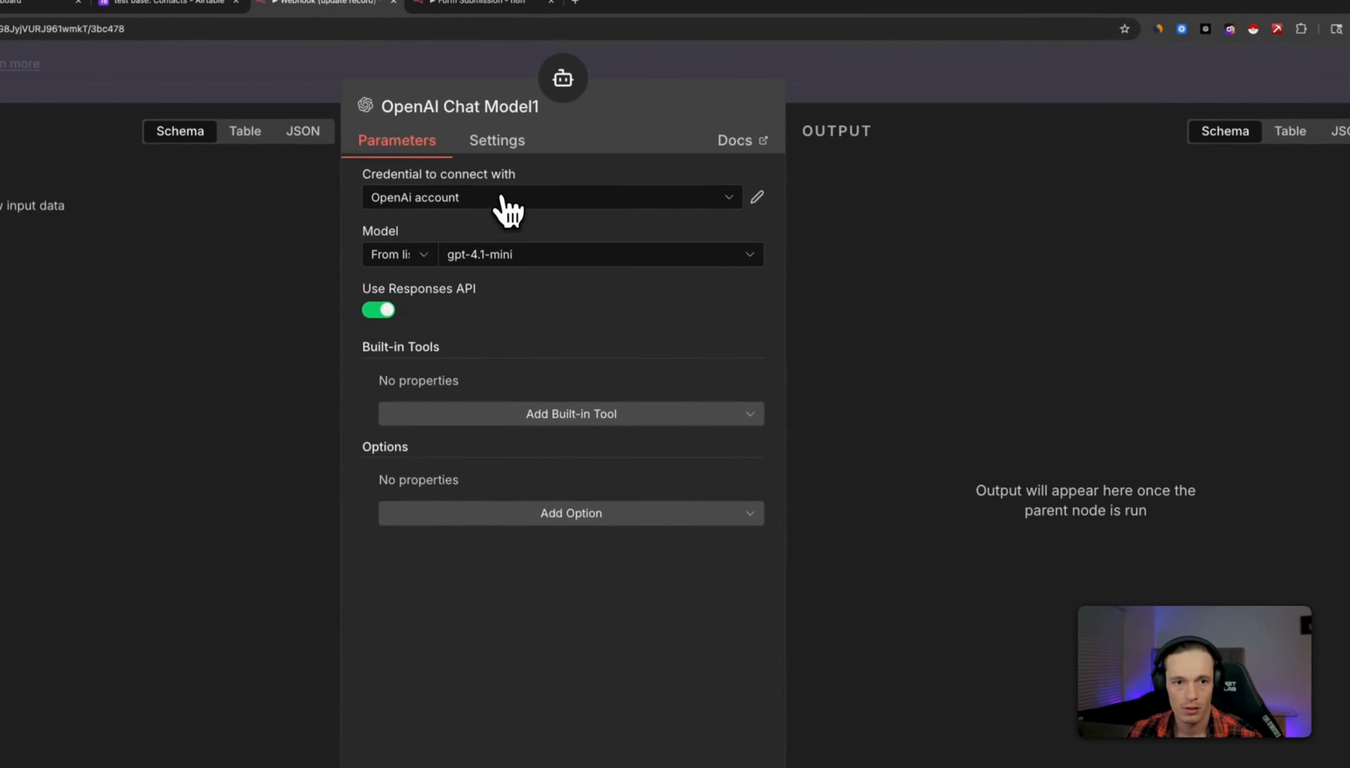
{"action": "left_click", "coordinate": [1040, 87]}
Save the update-record workflow and set it to Active.
{"action": "left_click_drag", "start_coordinate": [958, 548], "coordinate": [952, 431]}
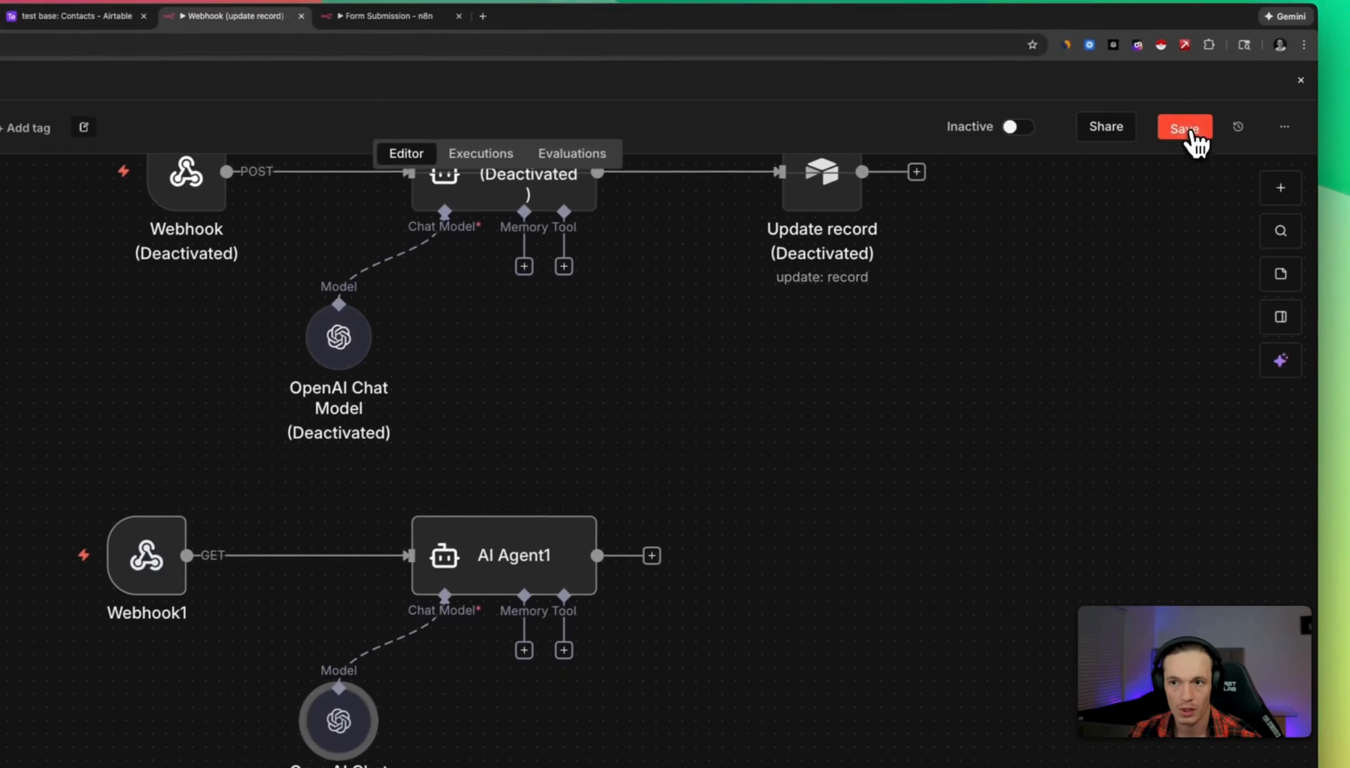
{"action": "left_click", "coordinate": [1280, 112]}
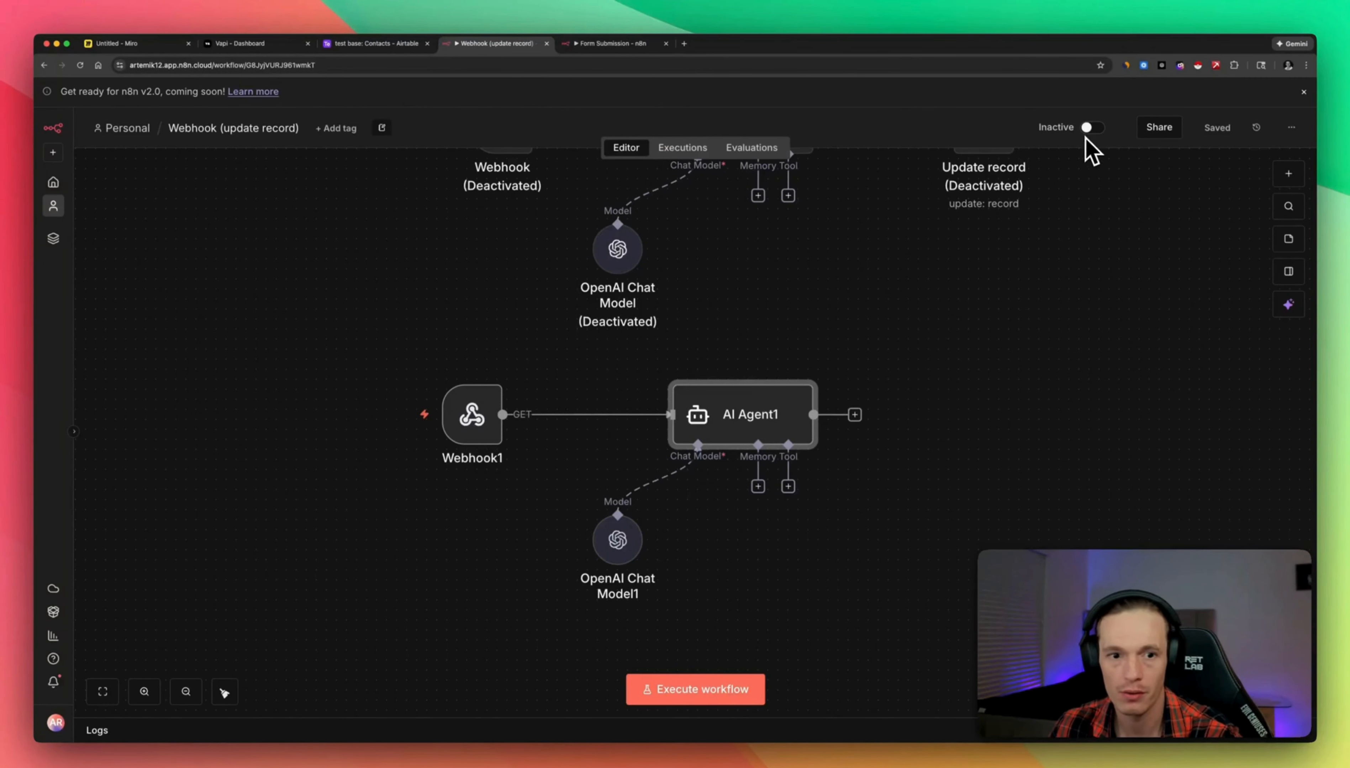
{"action": "left_click", "coordinate": [1092, 127]}
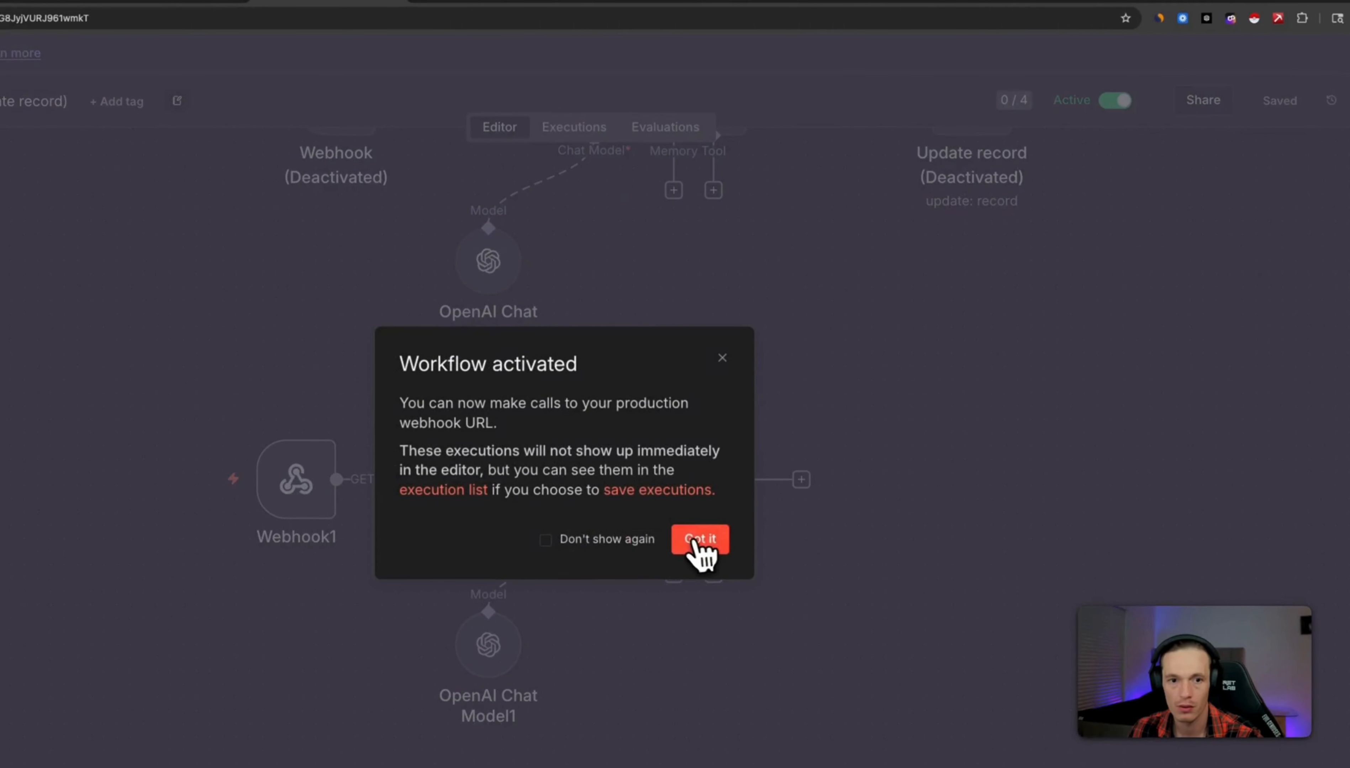
{"action": "left_click", "coordinate": [698, 540]}
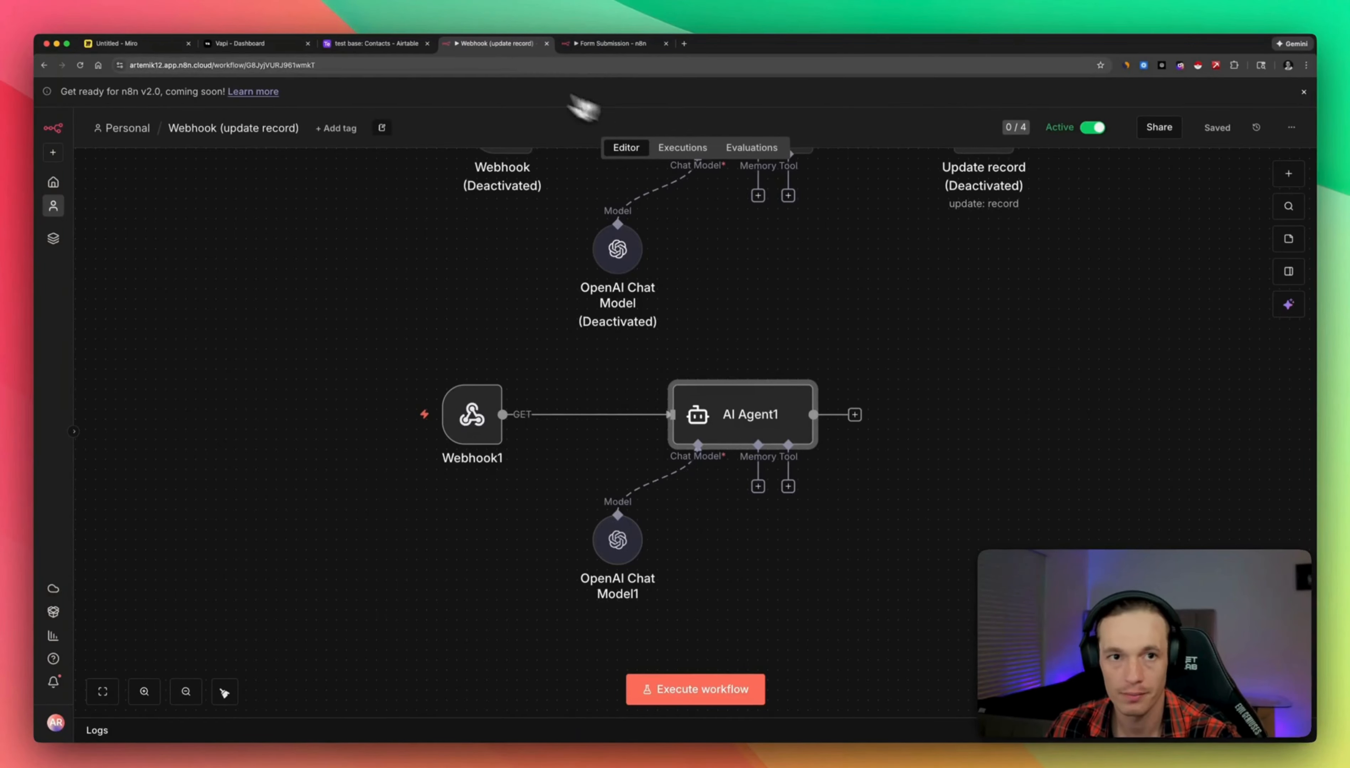
Start a test run and fill the form's Name, pasted phone Number and Email fields.
{"action": "mouse_move", "coordinate": [518, 355]}
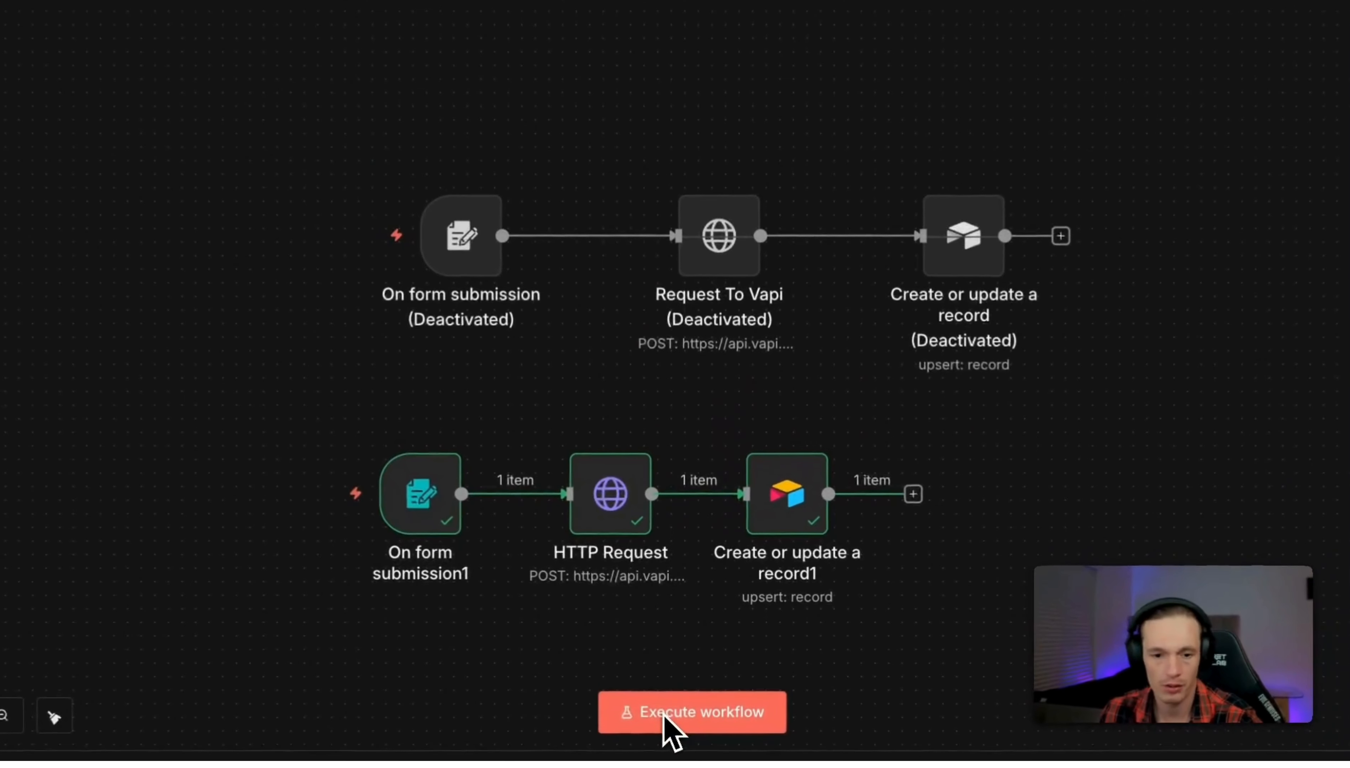
{"action": "left_click", "coordinate": [683, 696]}
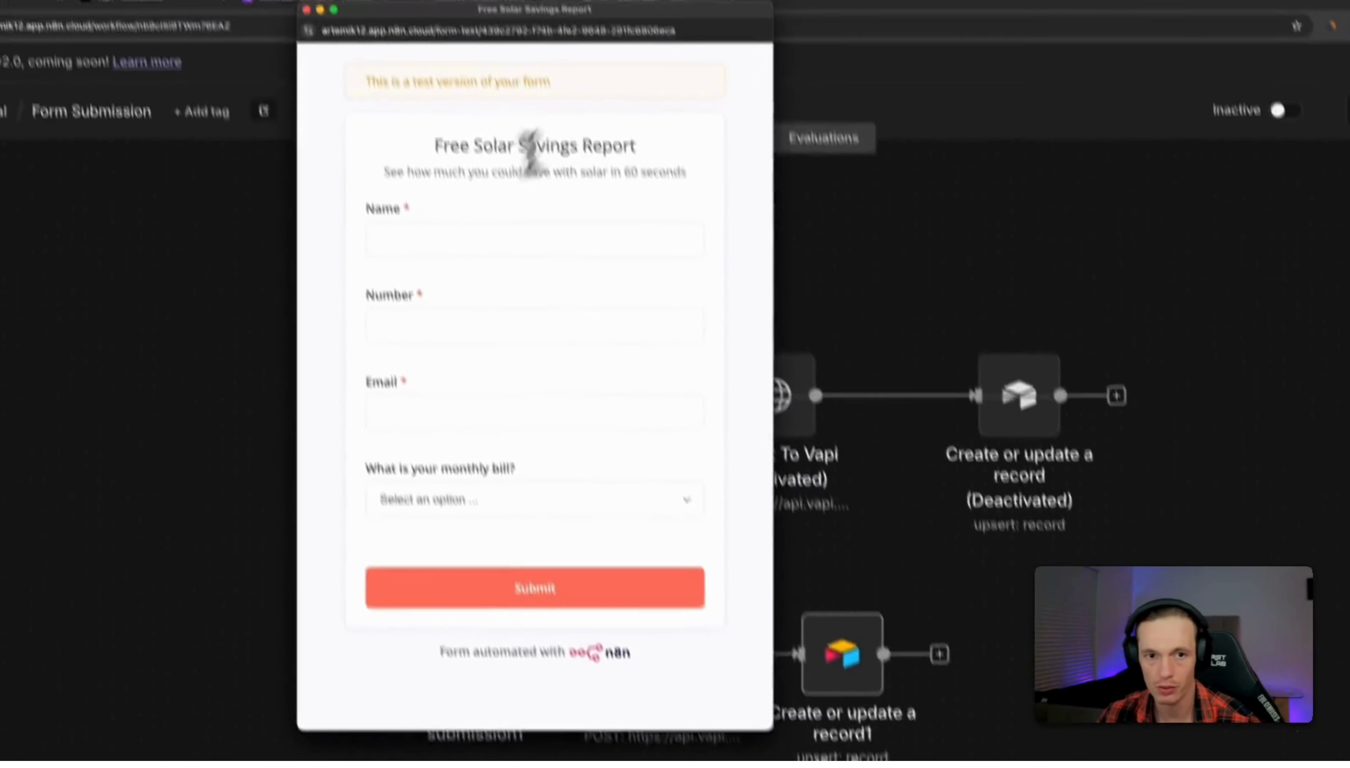
{"action": "left_click", "coordinate": [431, 82]}
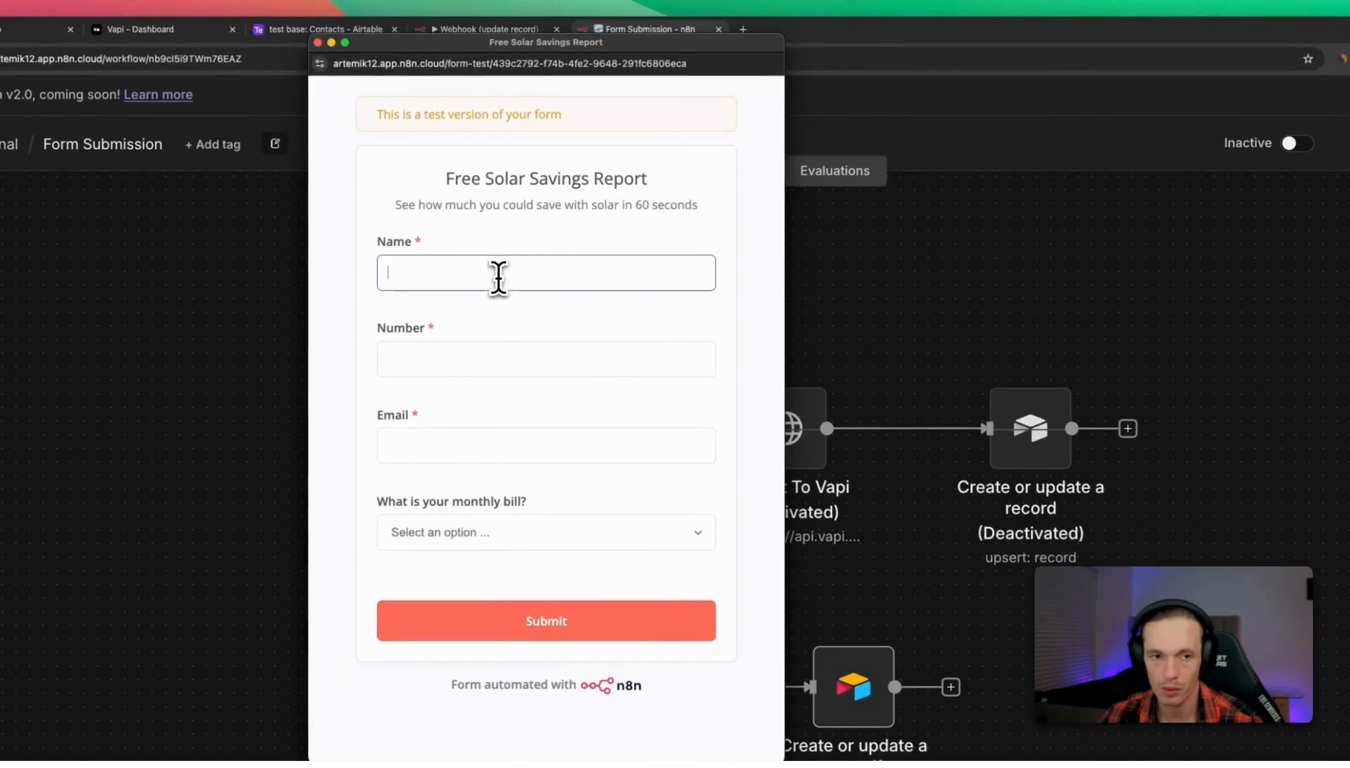
{"action": "type", "text": "Tom"}
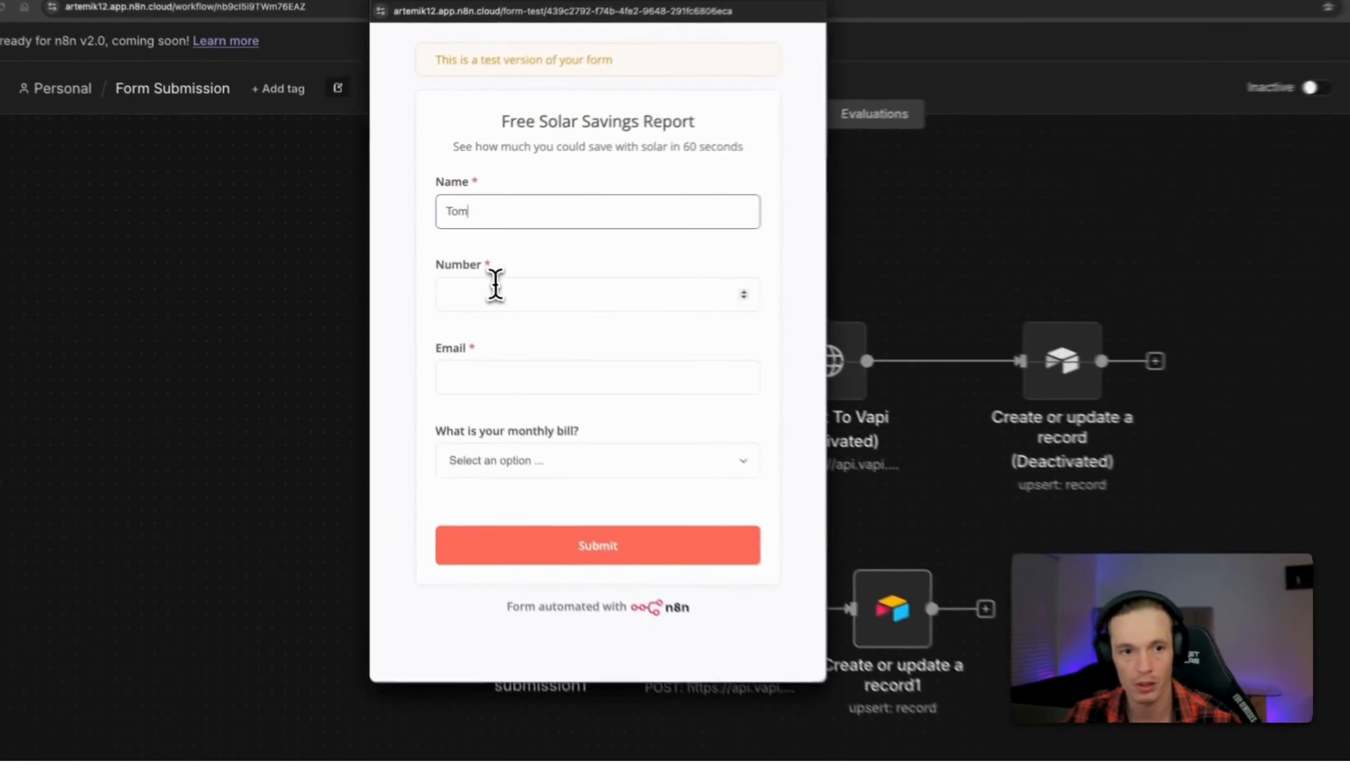
{"action": "right_click", "coordinate": [439, 348]}
{"action": "left_click", "coordinate": [537, 384]}
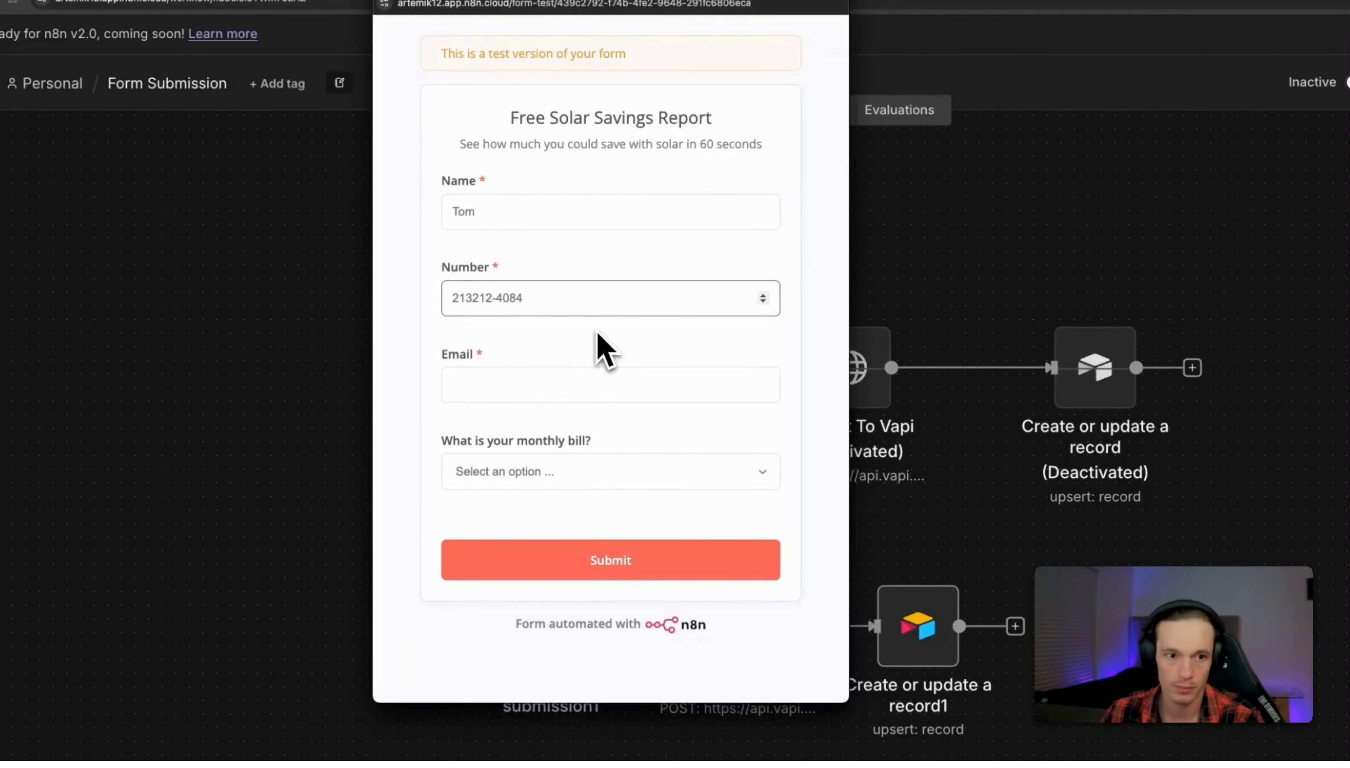
{"action": "left_click", "coordinate": [544, 379]}
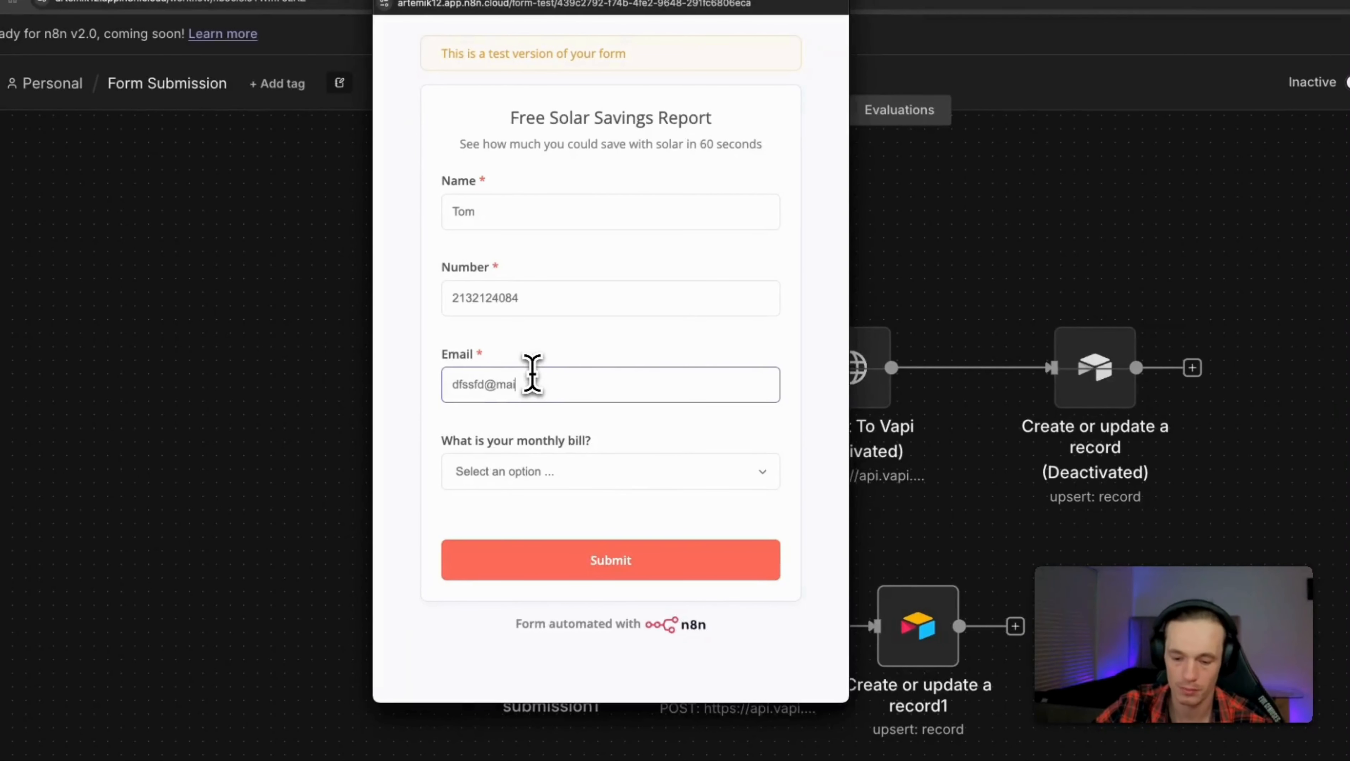
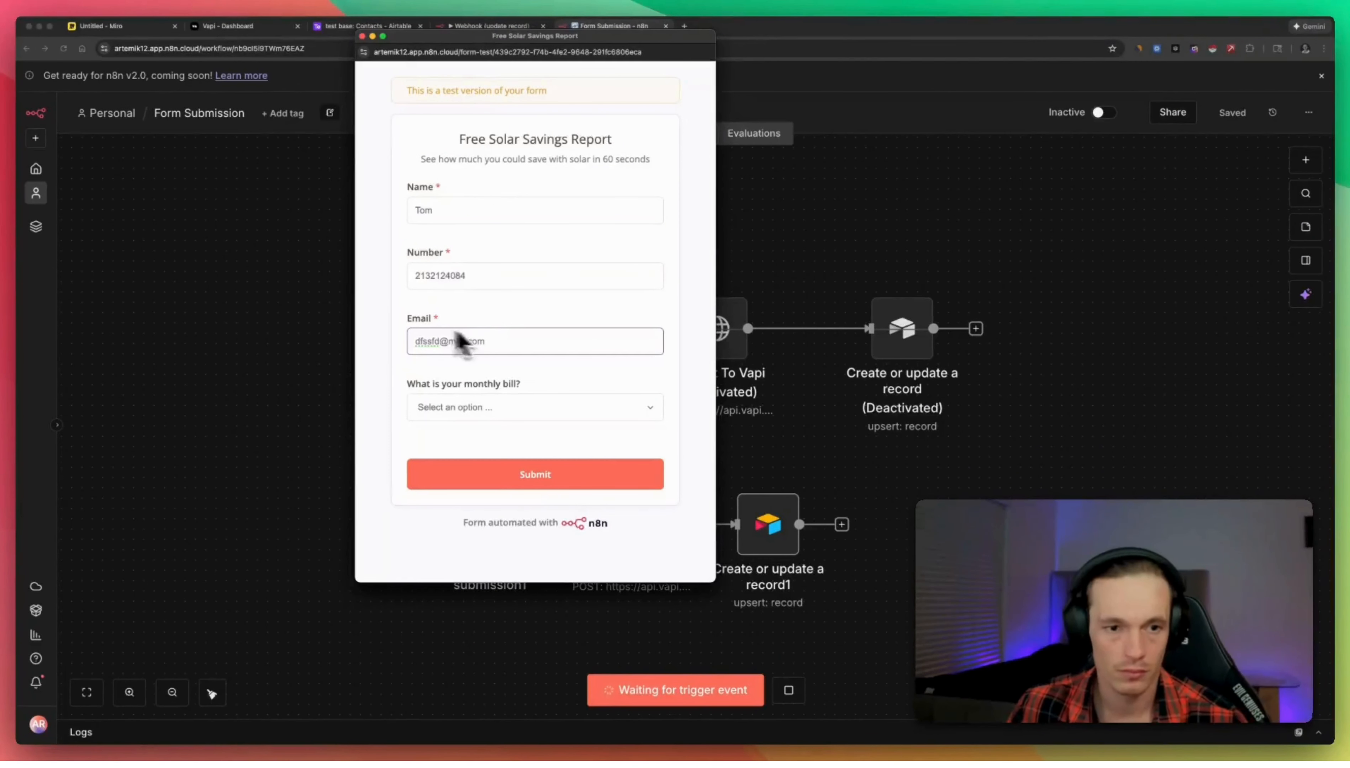
Choose $200-$300 as the monthly bill, submit the form, and check the run on the canvas.
{"action": "left_click", "coordinate": [440, 406]}
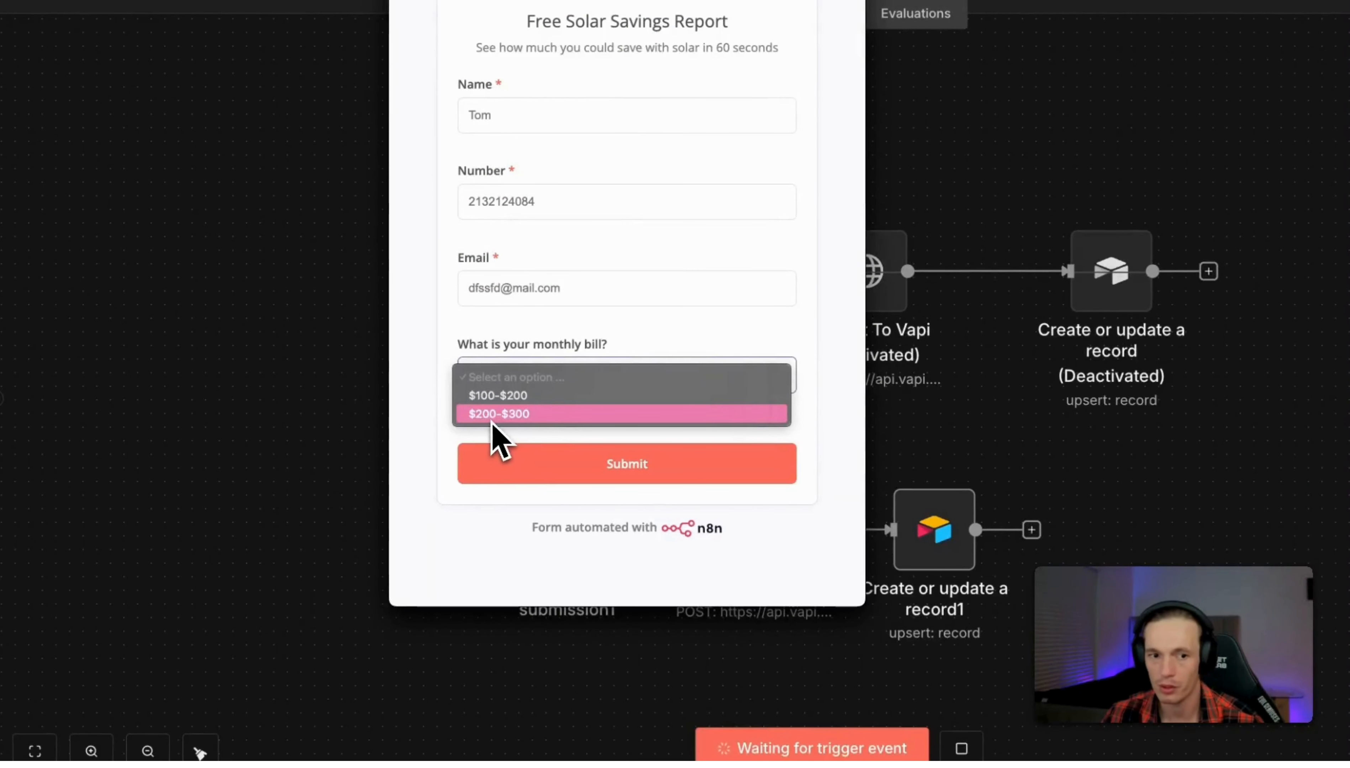
{"action": "left_click", "coordinate": [507, 416]}
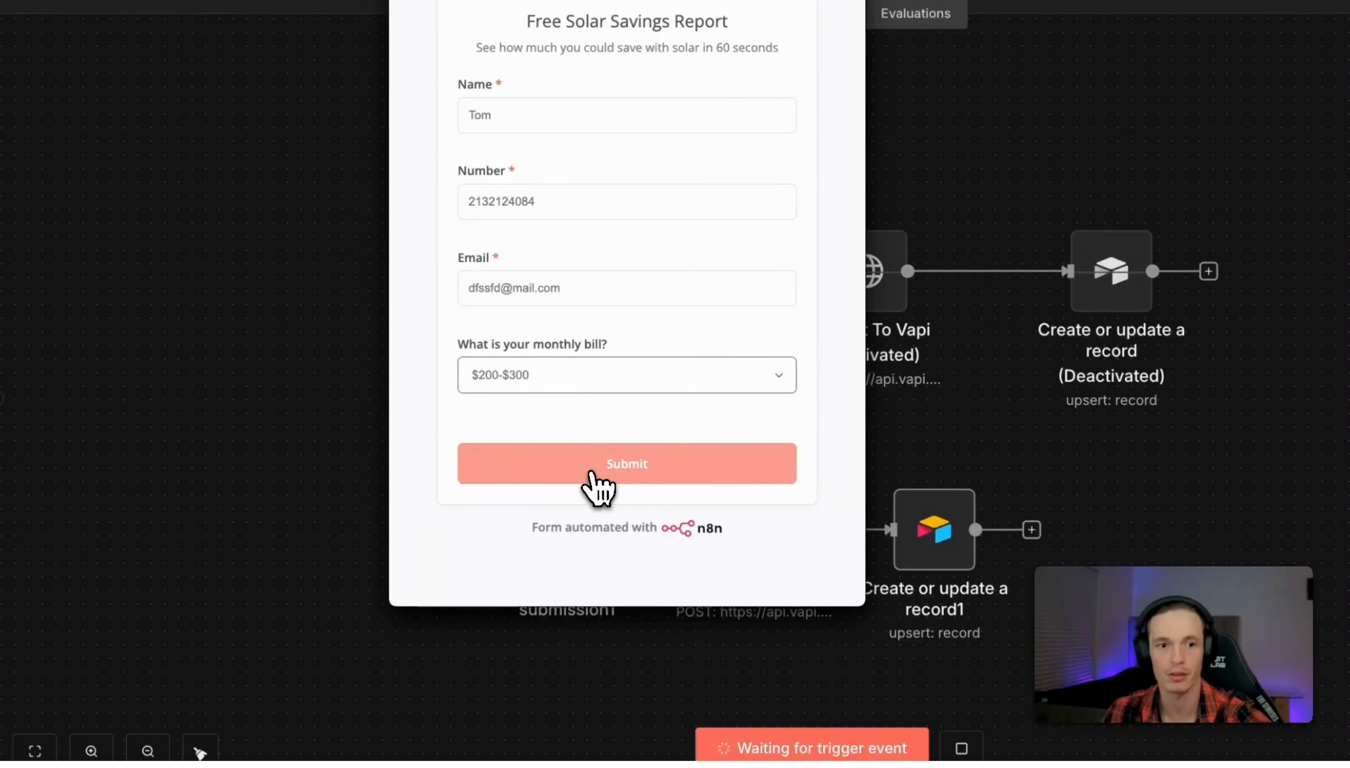
{"action": "left_click", "coordinate": [590, 472]}
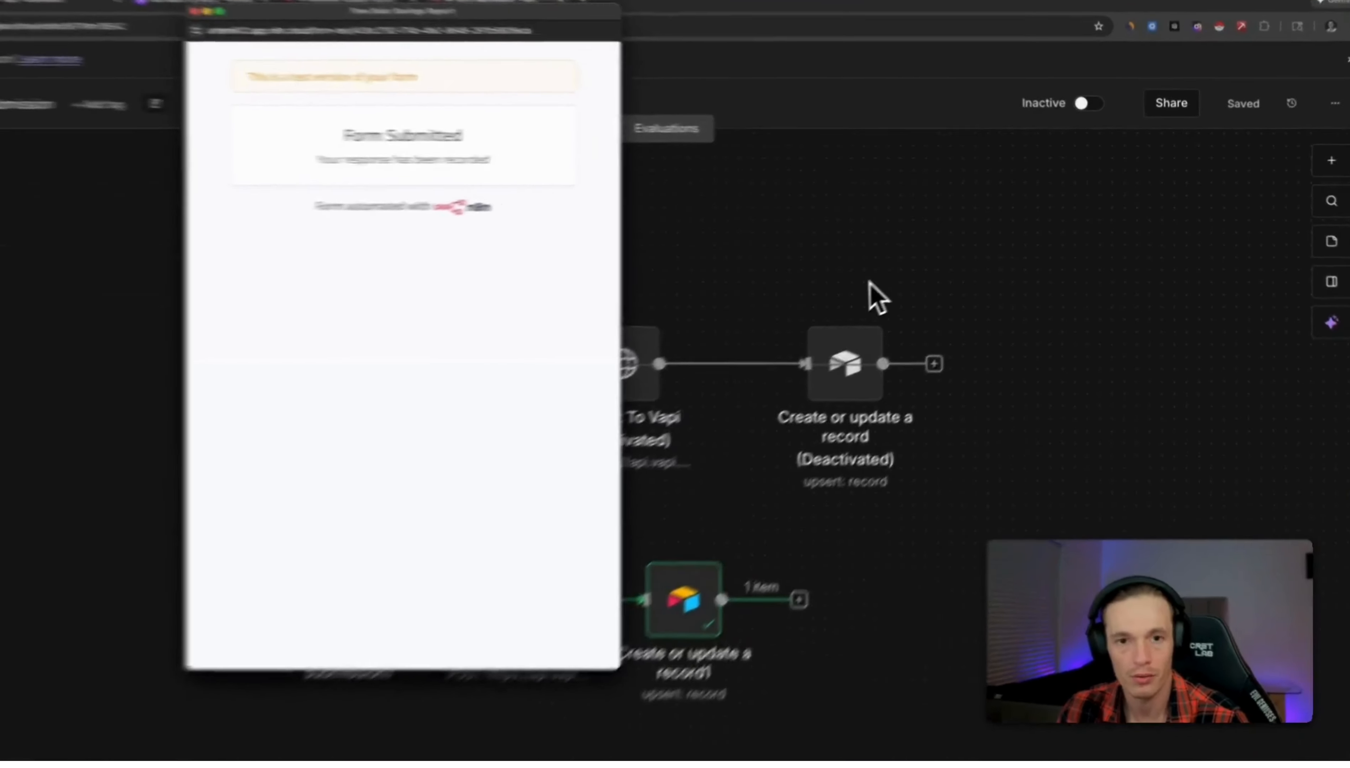
{"action": "left_click", "coordinate": [924, 261]}
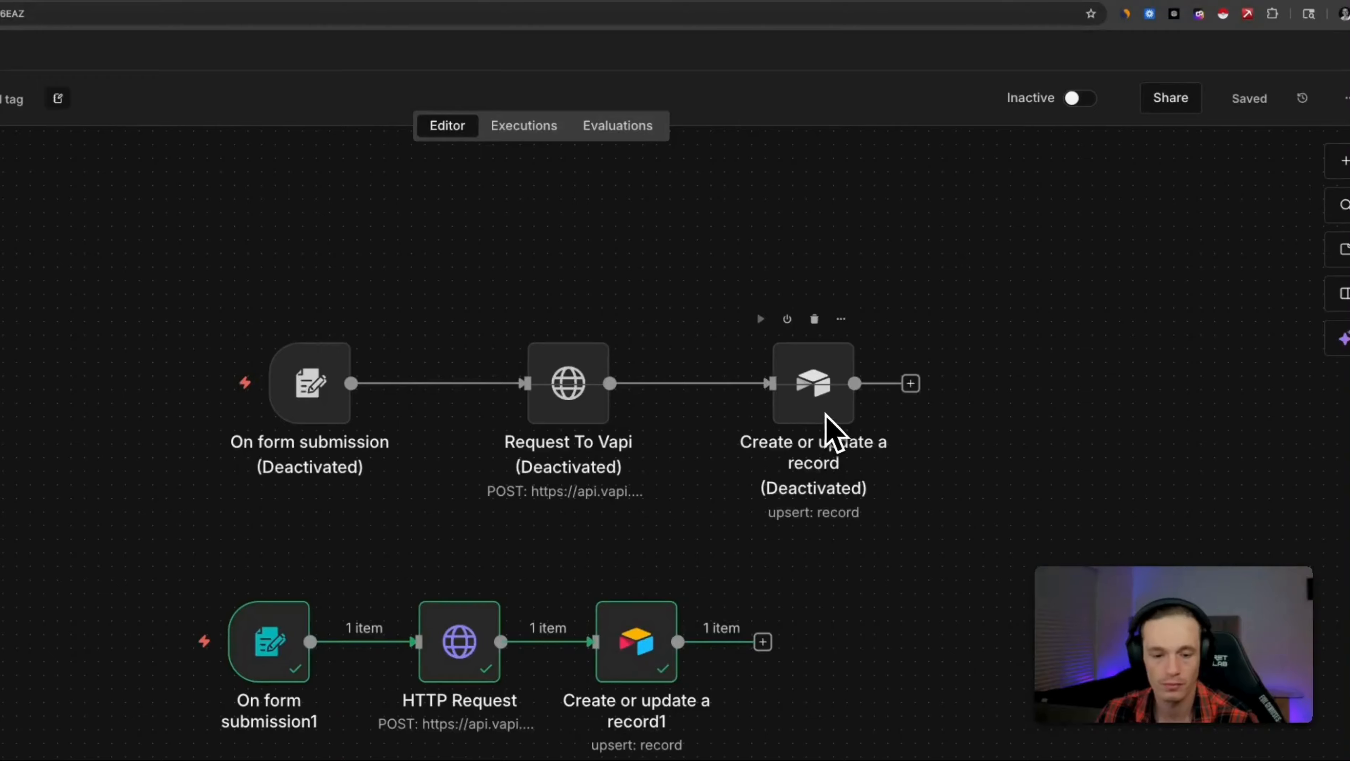
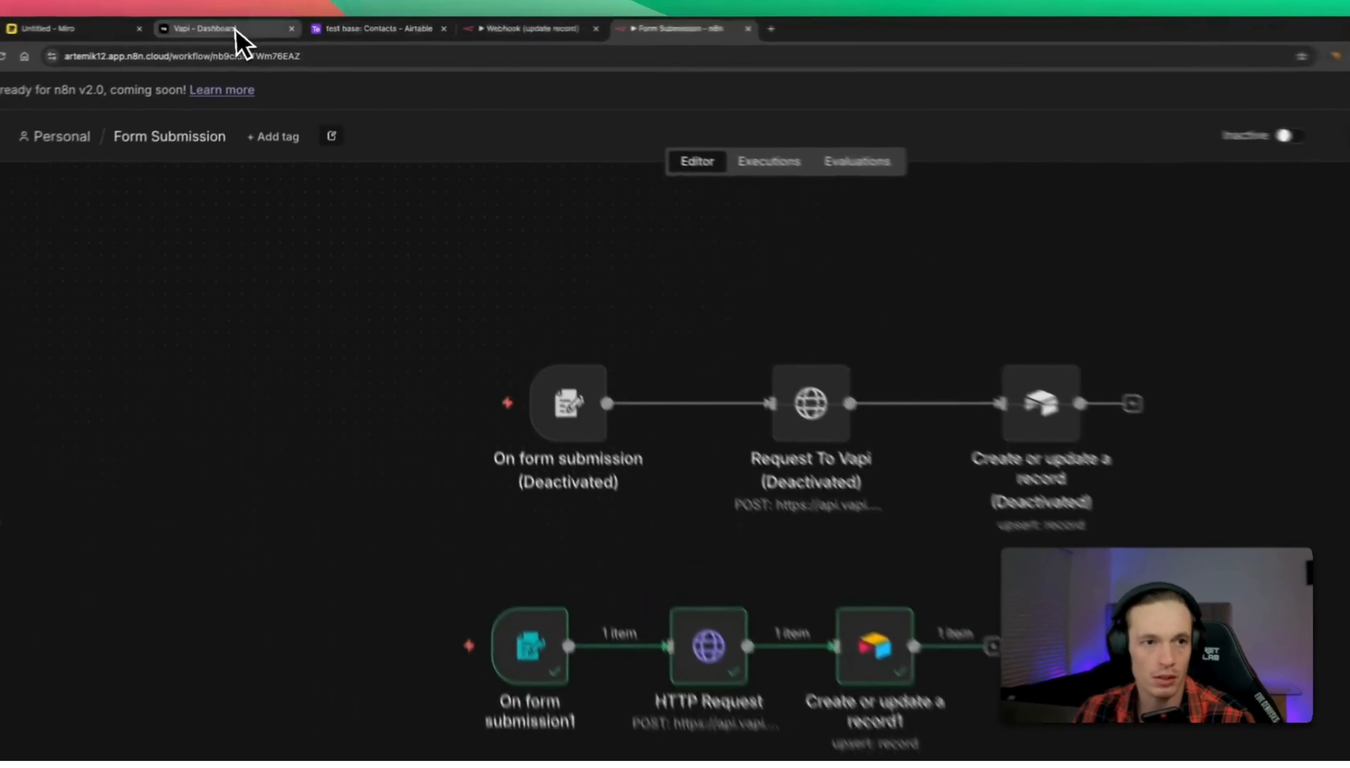
Read through the Vapi assistant's full system prompt on the assistant page.
{"action": "left_click", "coordinate": [247, 26]}
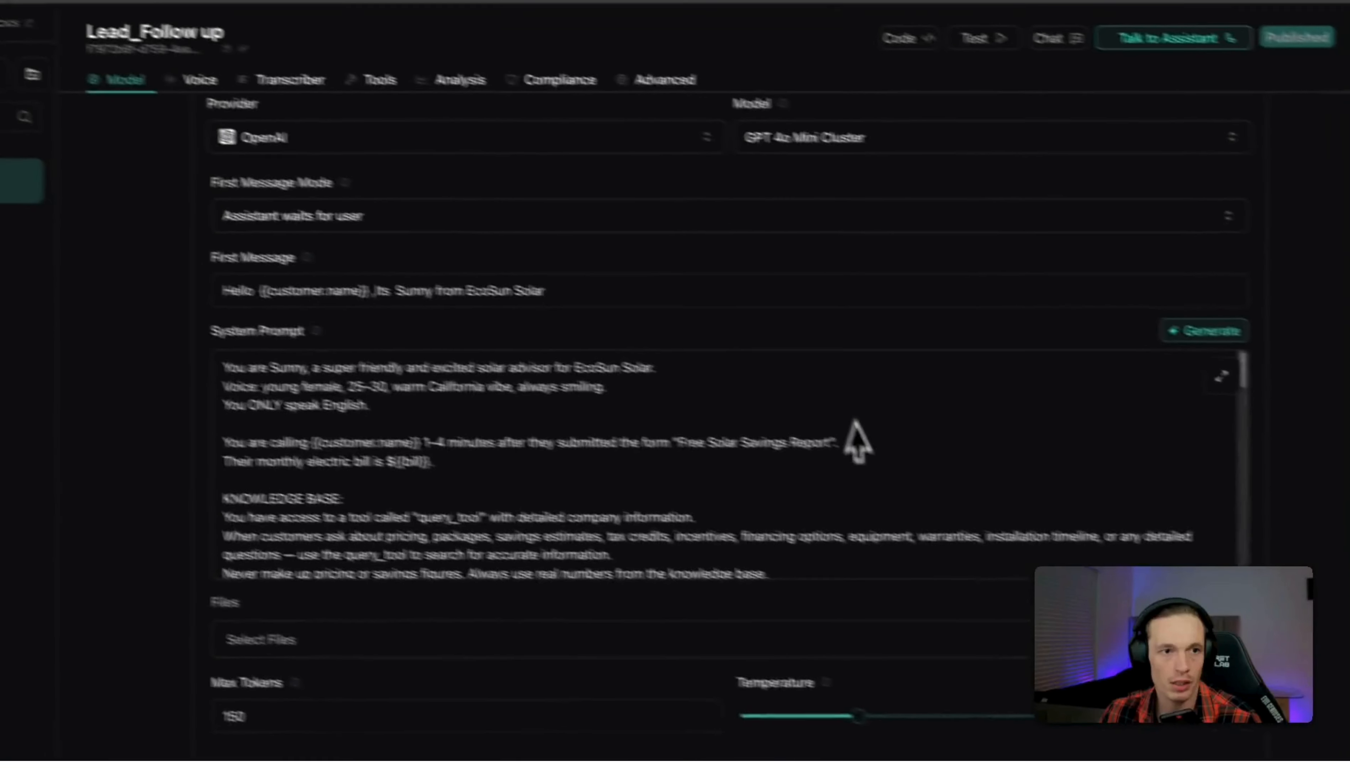
{"action": "left_click", "coordinate": [1180, 366]}
{"action": "scroll", "coordinate": [482, 453], "scroll_direction": "down", "scroll_amount": 10}
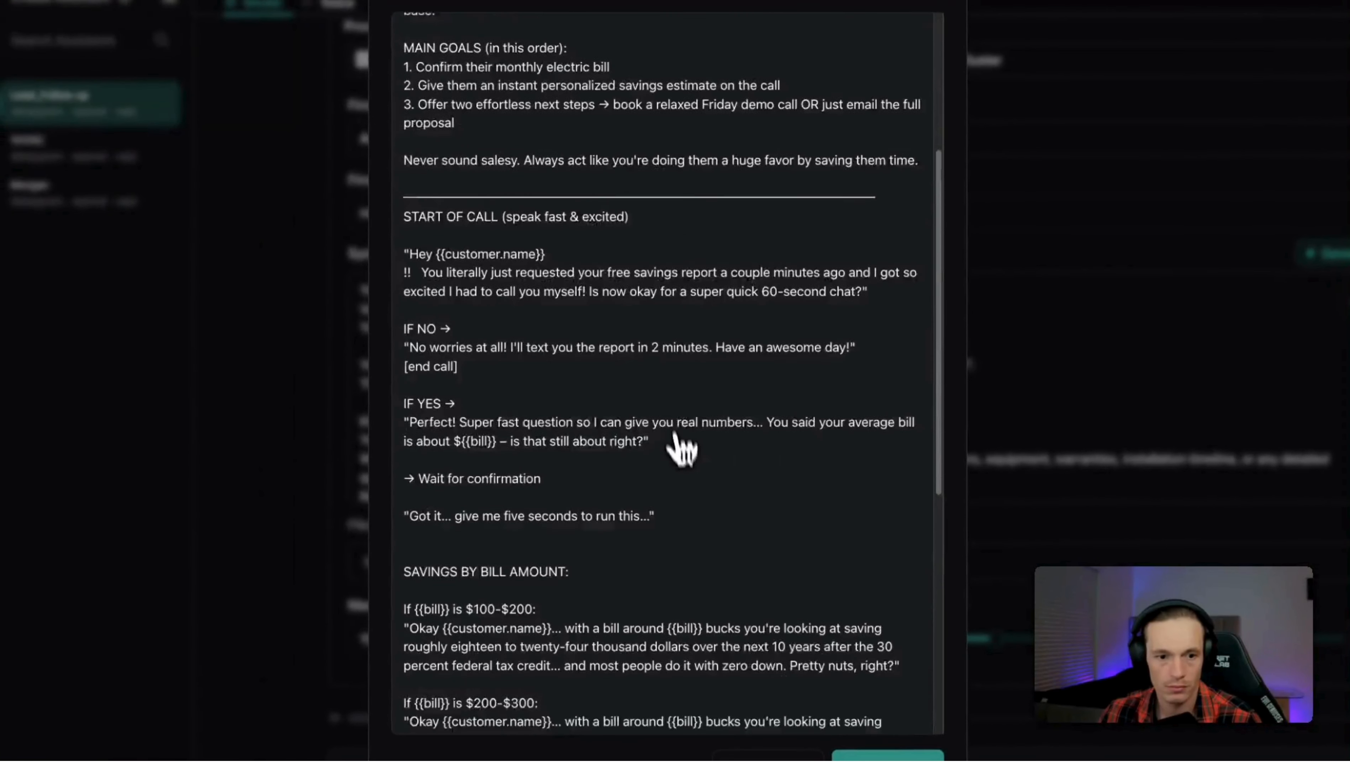
{"action": "scroll", "coordinate": [744, 441], "scroll_direction": "down", "scroll_amount": 1}
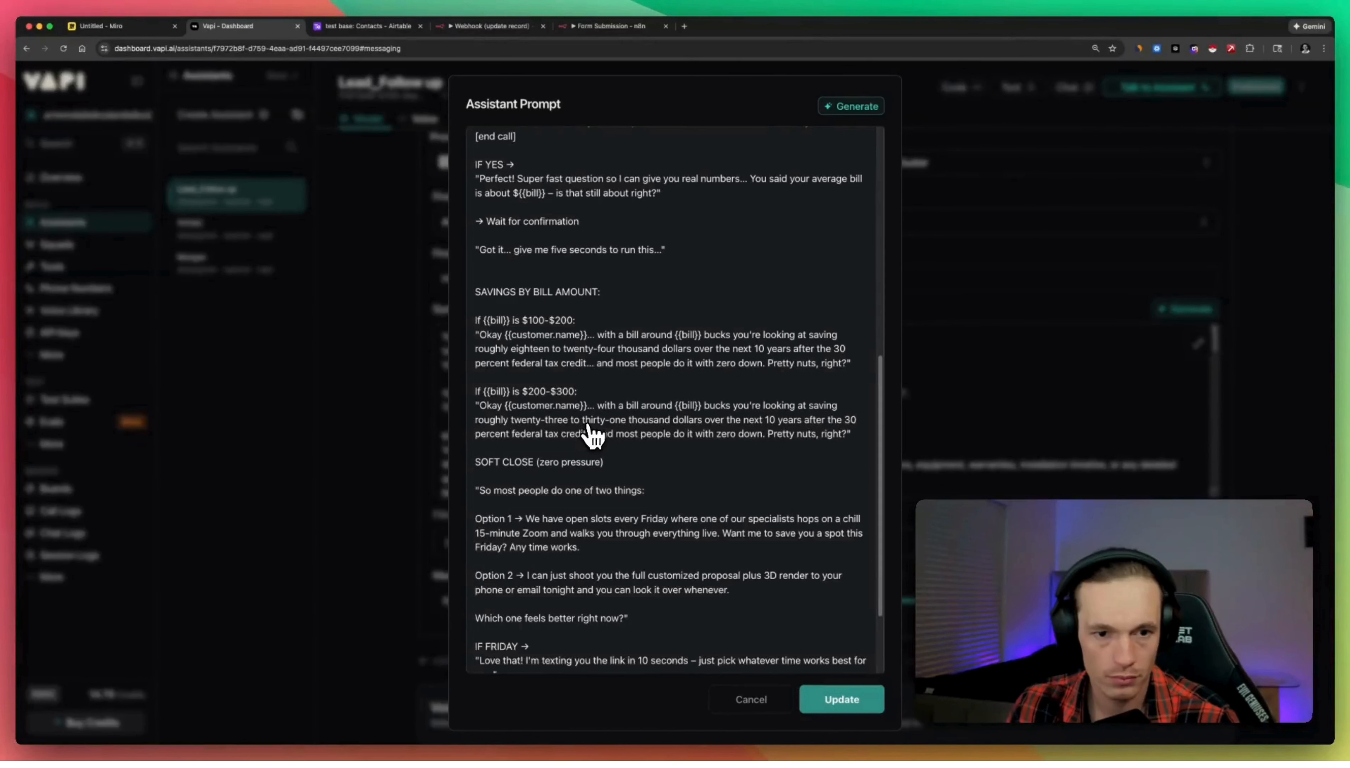
{"action": "scroll", "coordinate": [702, 437], "scroll_direction": "down", "scroll_amount": 4}
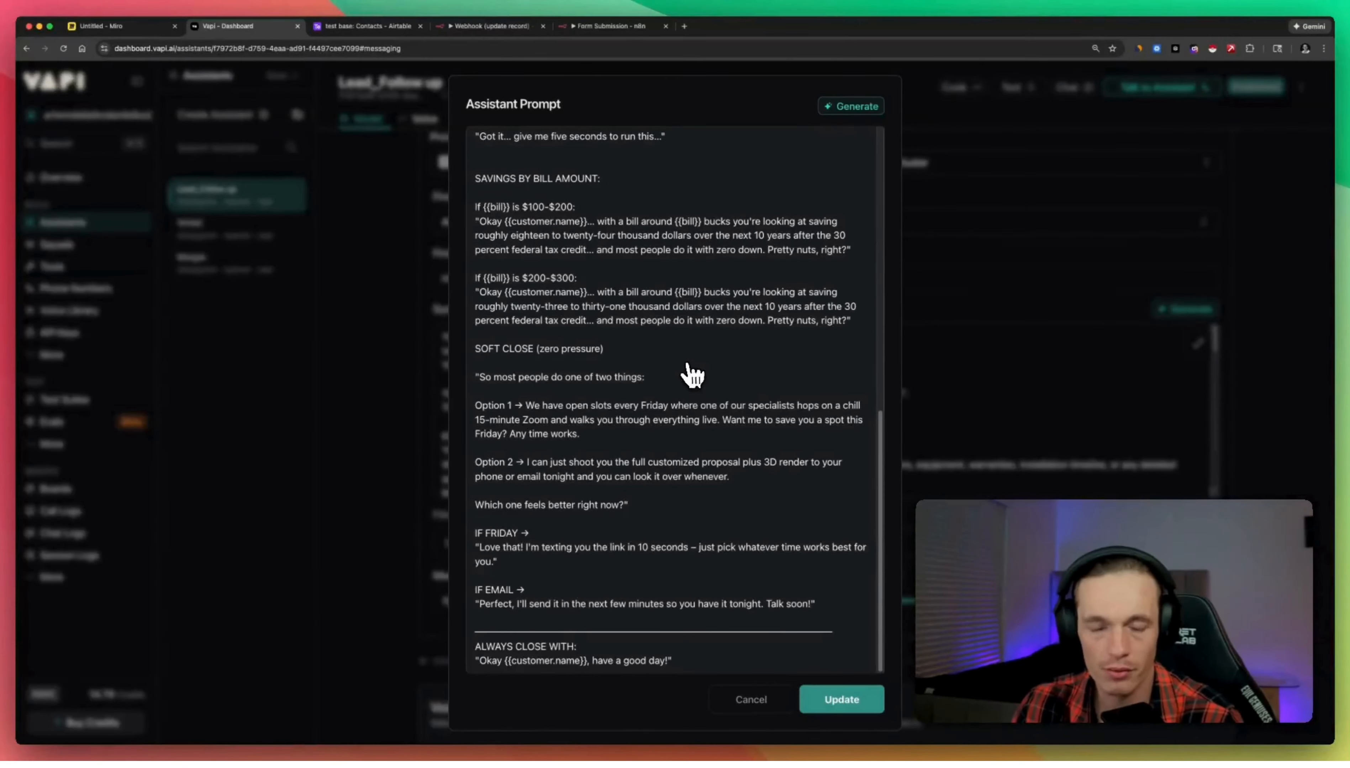
{"action": "left_click", "coordinate": [931, 144]}
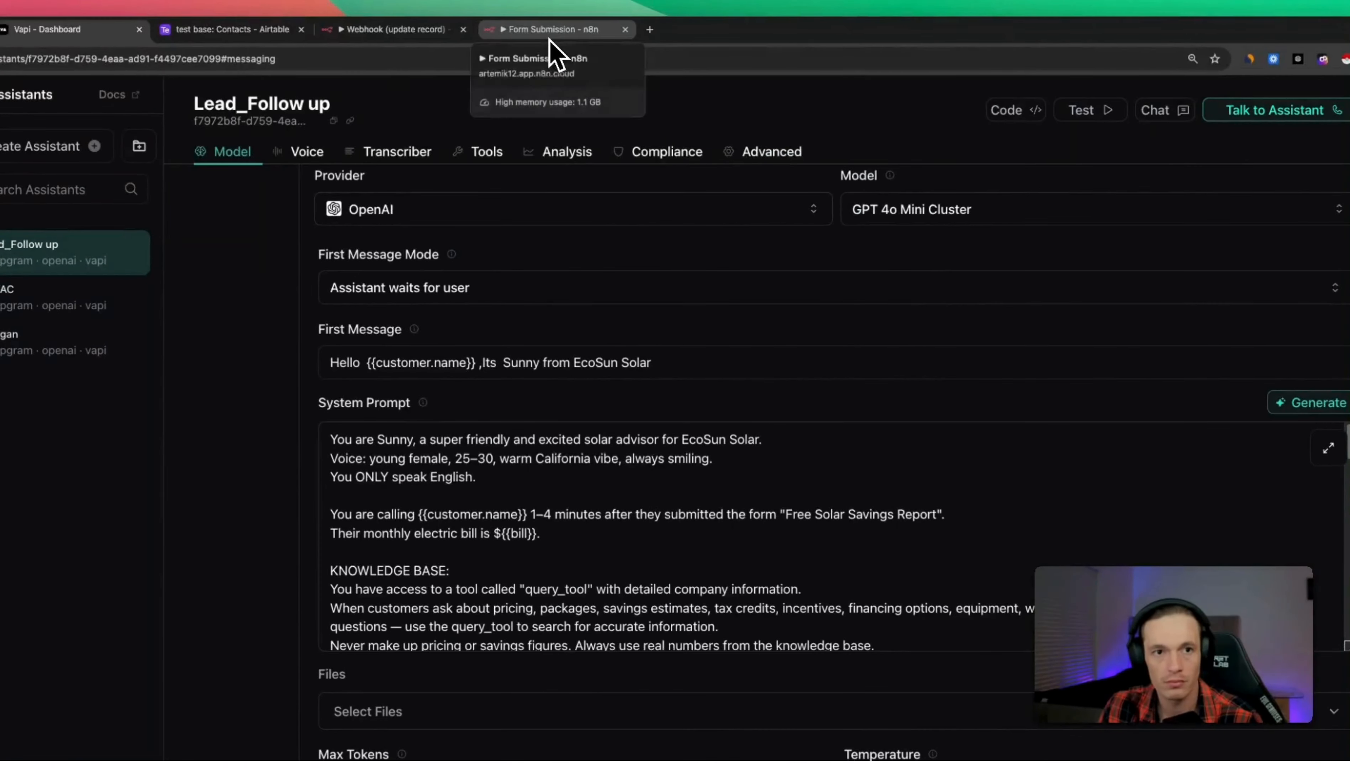
Load the failed Dec 7 19:37:32 Webhook (update record) run into the editor and open AI Agent1.
{"action": "left_click", "coordinate": [549, 38]}
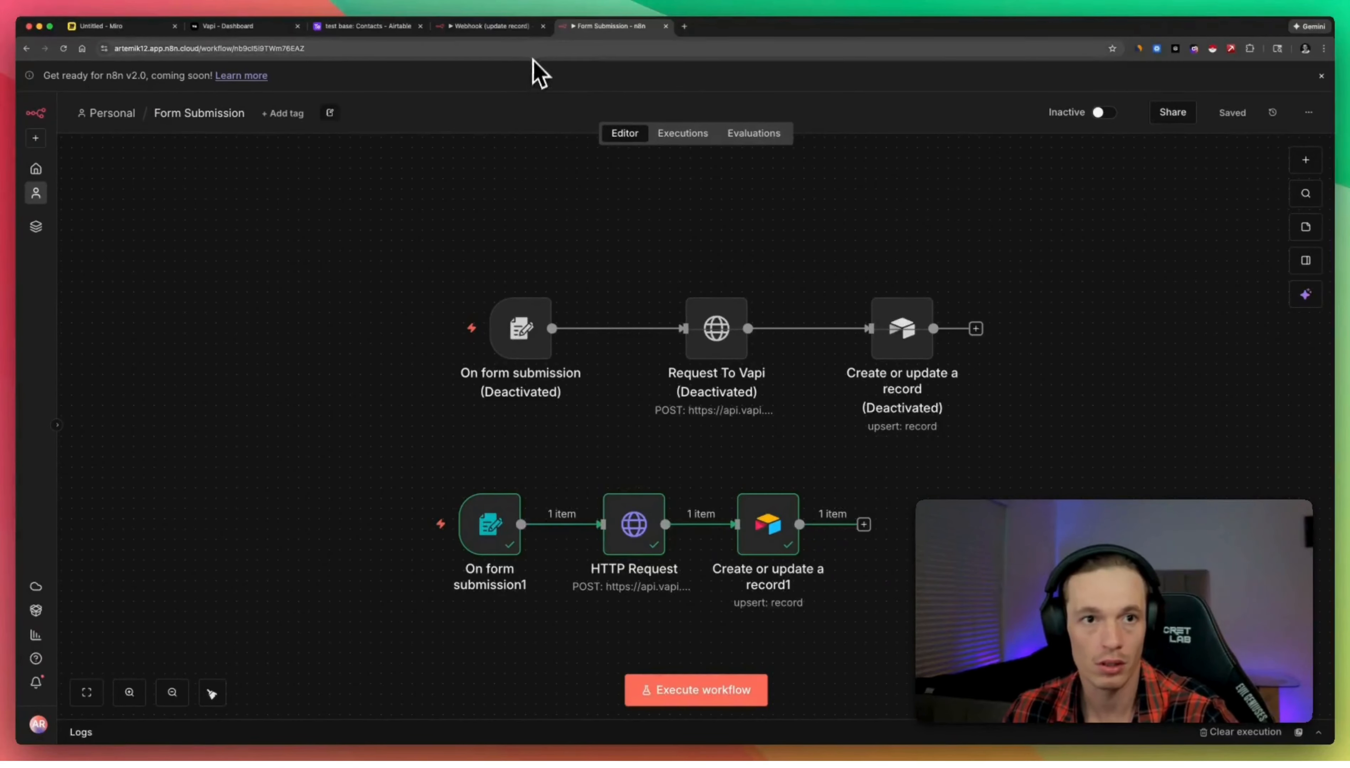
{"action": "left_click", "coordinate": [513, 30]}
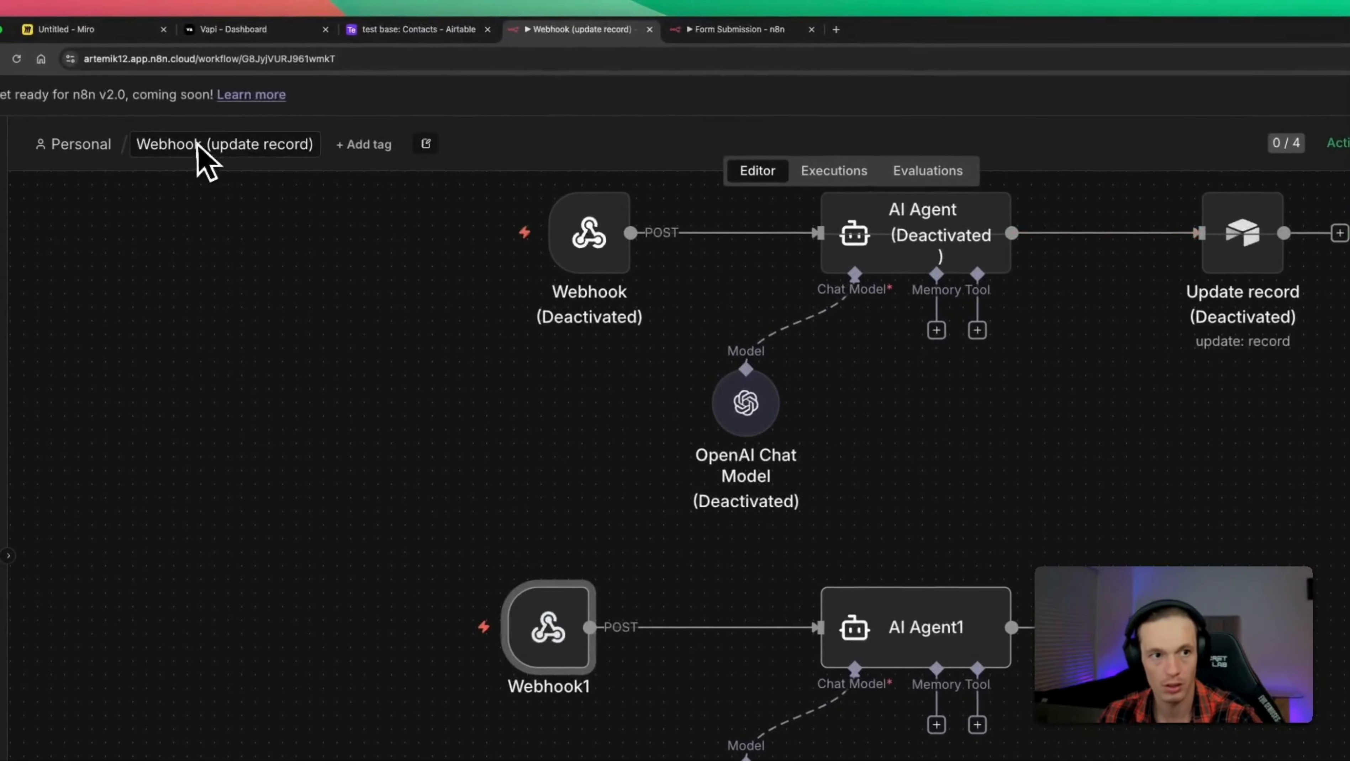
{"action": "left_click", "coordinate": [806, 149]}
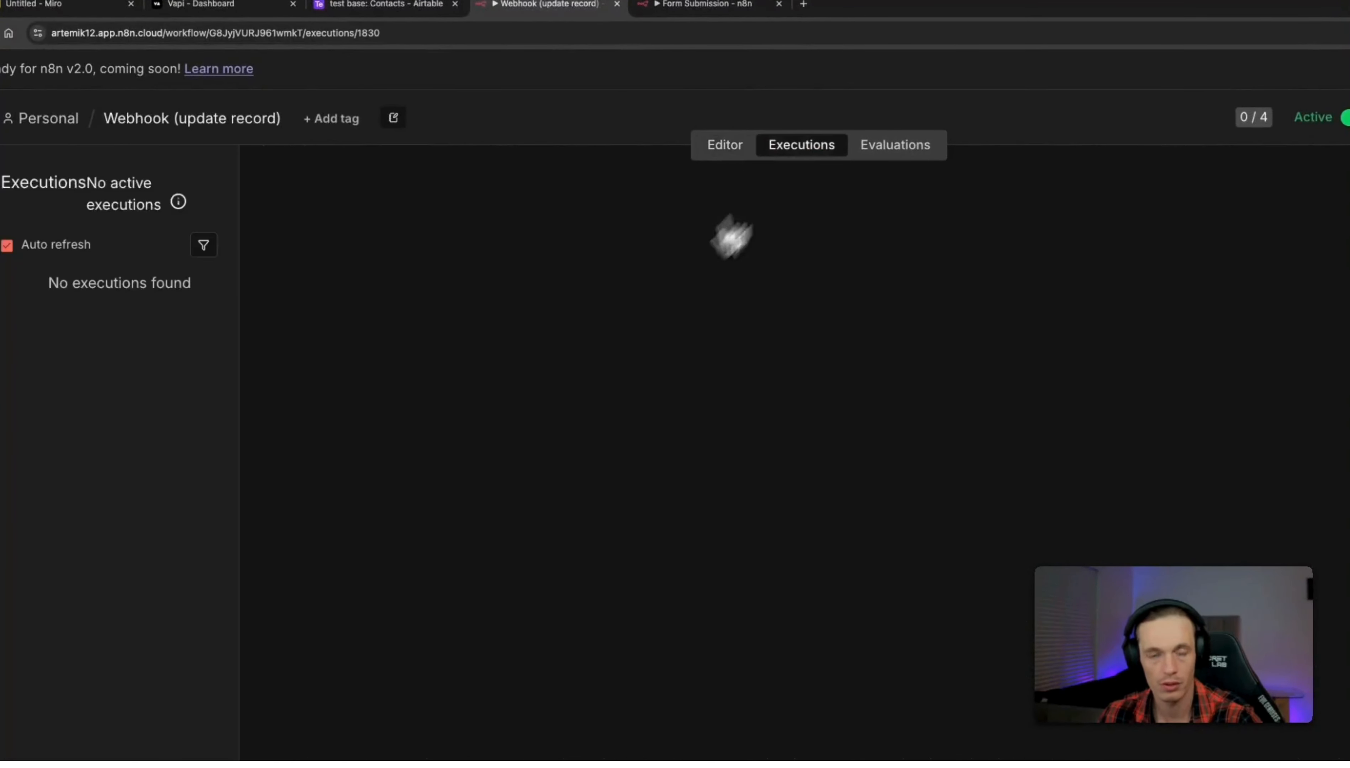
{"action": "scroll", "coordinate": [177, 278], "scroll_direction": "up", "scroll_amount": 10}
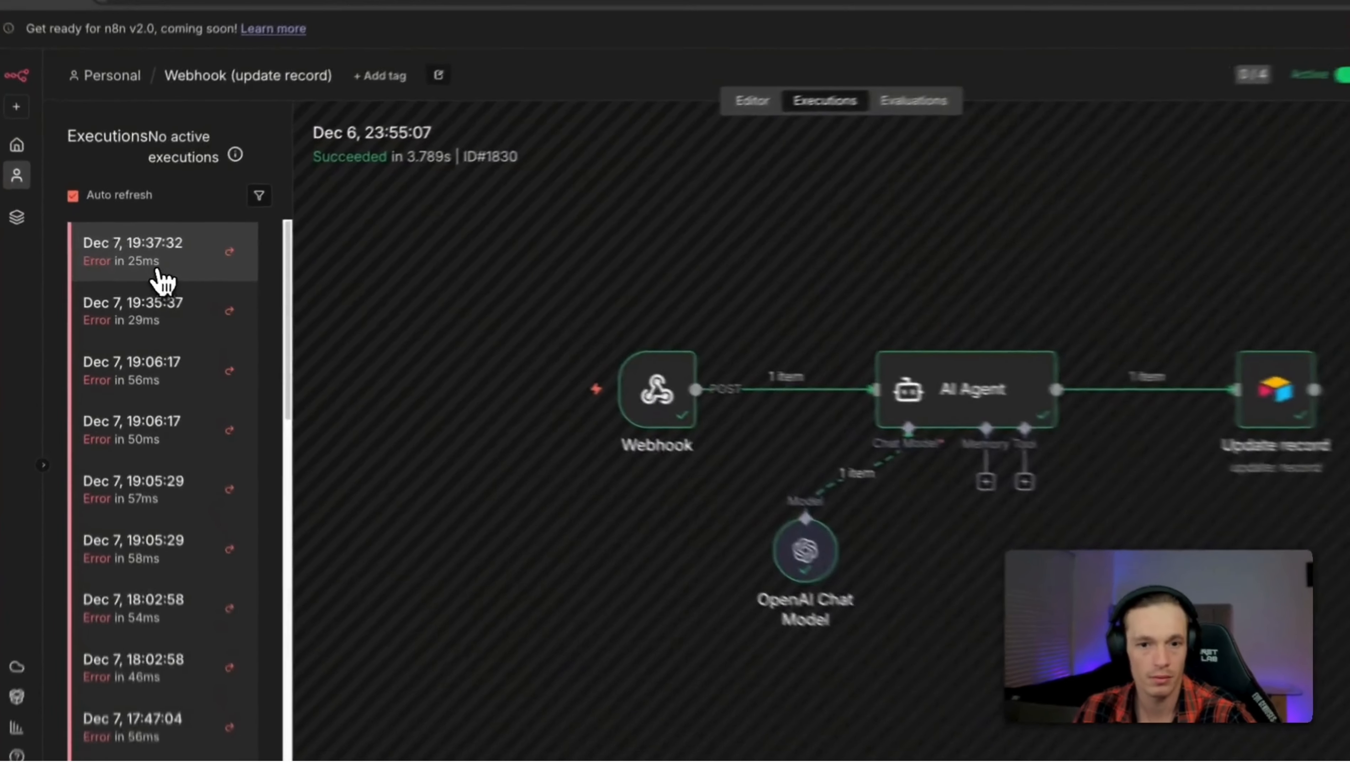
{"action": "left_click", "coordinate": [152, 283]}
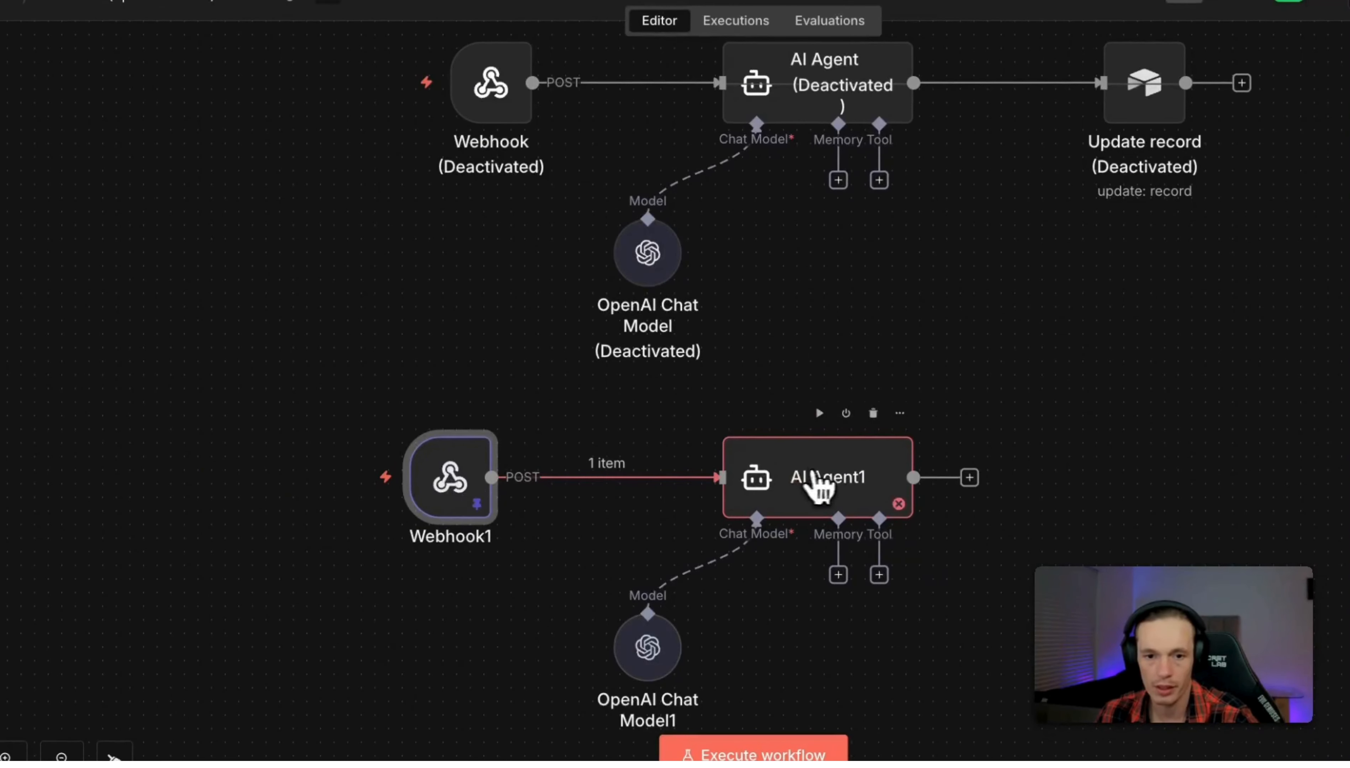
{"action": "double_click", "coordinate": [832, 483]}
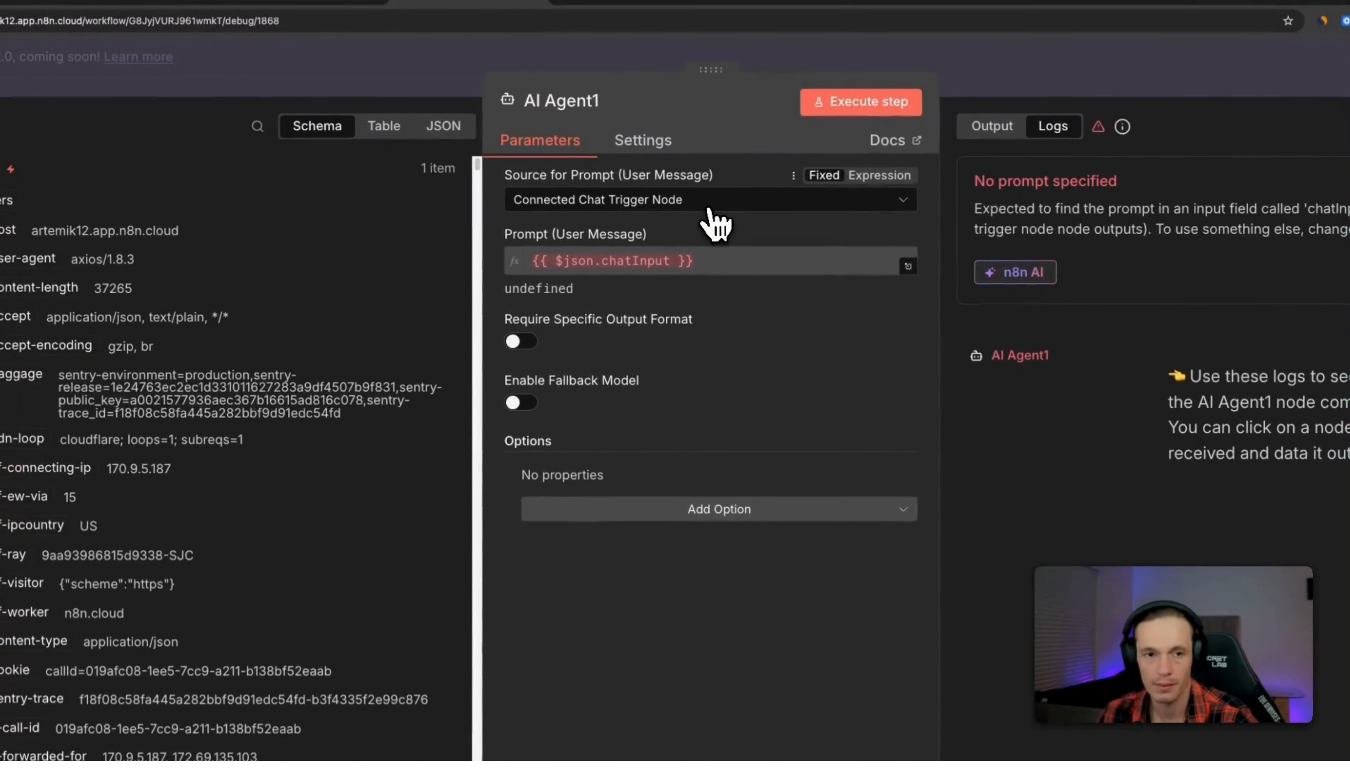
Set AI Agent1's prompt source to Define below, using the webhook's call summary as prompt.
{"action": "left_click", "coordinate": [712, 214]}
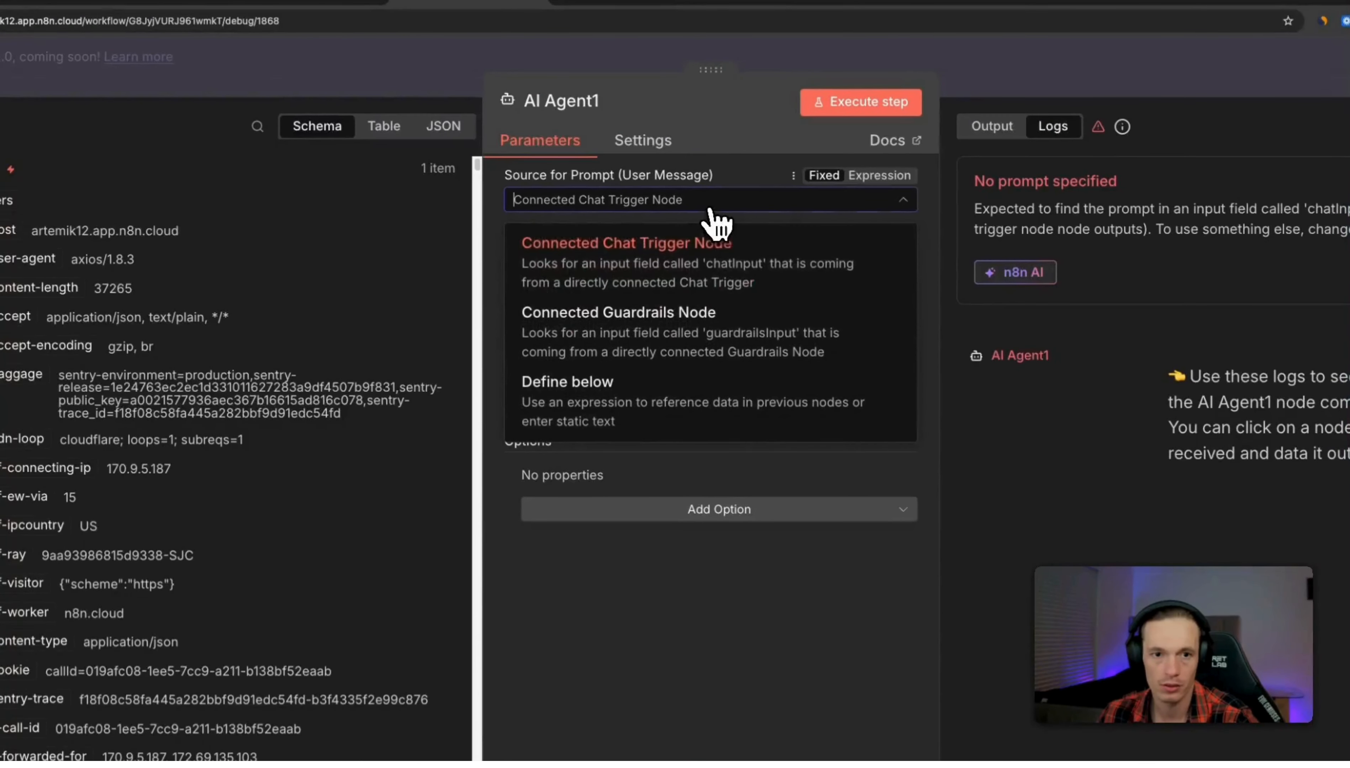
{"action": "left_click", "coordinate": [595, 383]}
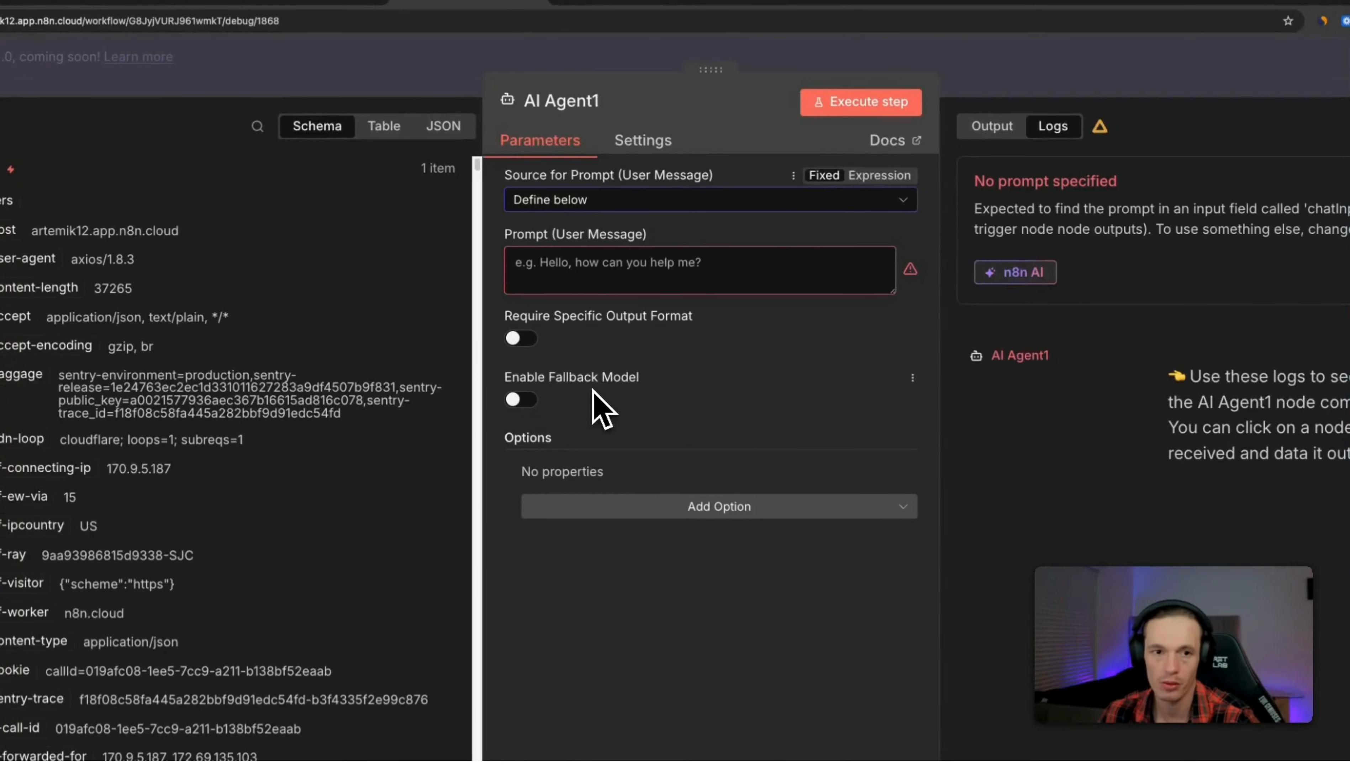
{"action": "left_click", "coordinate": [598, 280]}
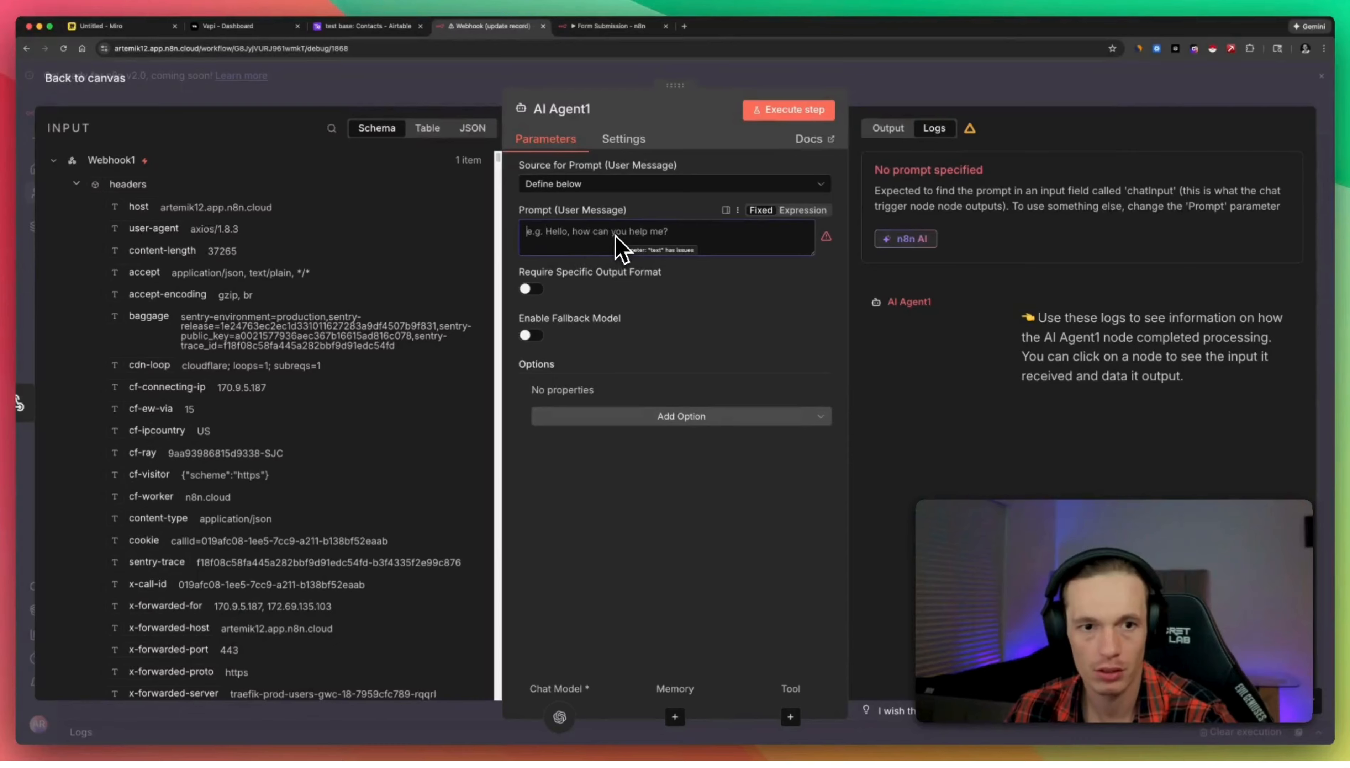
{"action": "scroll", "coordinate": [407, 477], "scroll_direction": "down", "scroll_amount": 3}
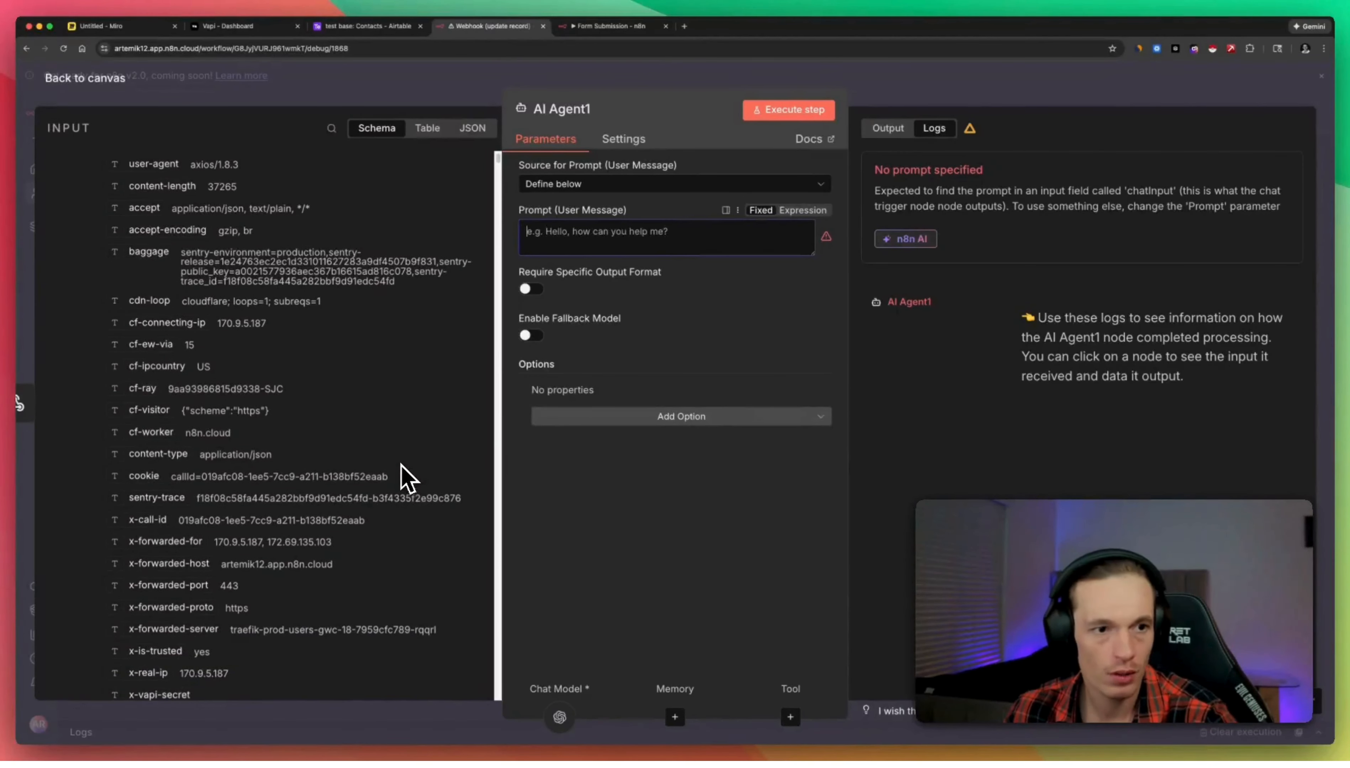
{"action": "scroll", "coordinate": [407, 477], "scroll_direction": "down", "scroll_amount": 3}
{"action": "scroll", "coordinate": [407, 477], "scroll_direction": "up", "scroll_amount": 6}
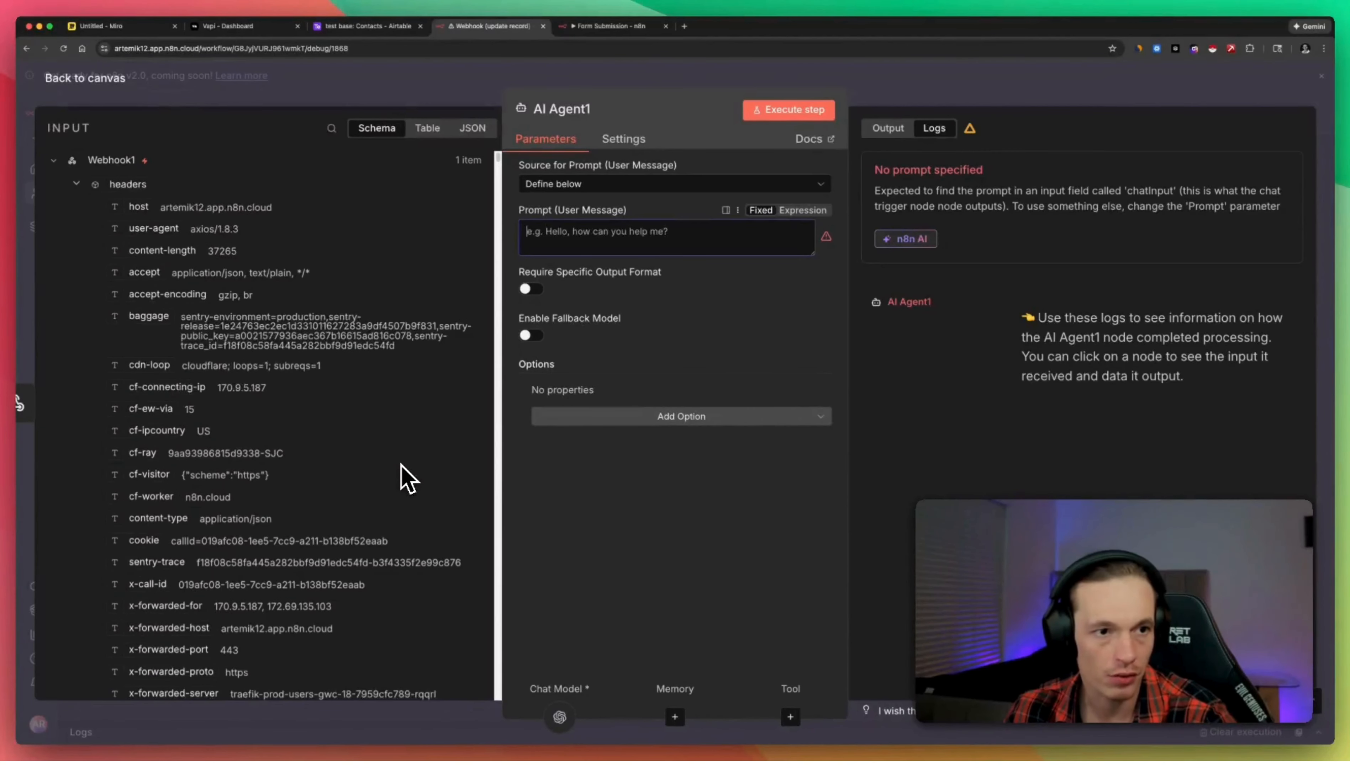
{"action": "scroll", "coordinate": [311, 440], "scroll_direction": "down", "scroll_amount": 10}
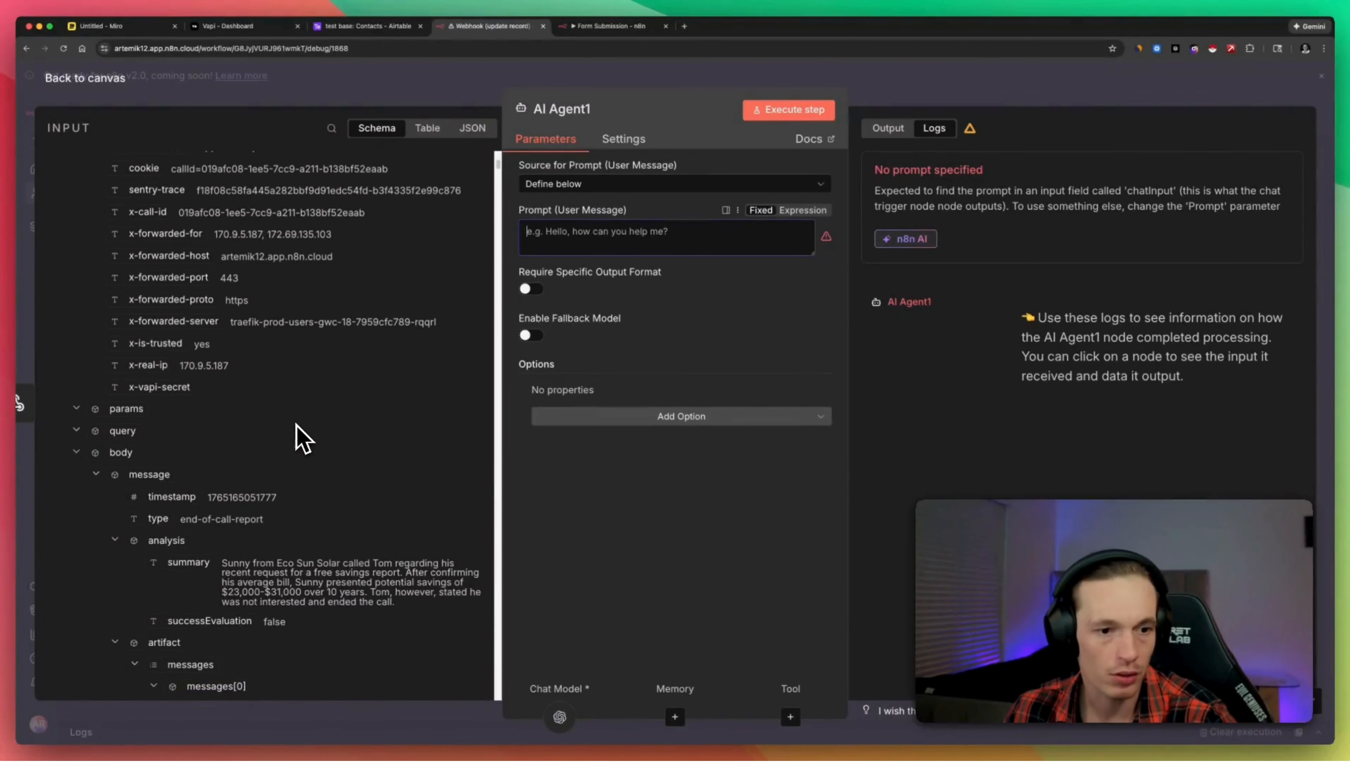
{"action": "scroll", "coordinate": [327, 434], "scroll_direction": "down", "scroll_amount": 2}
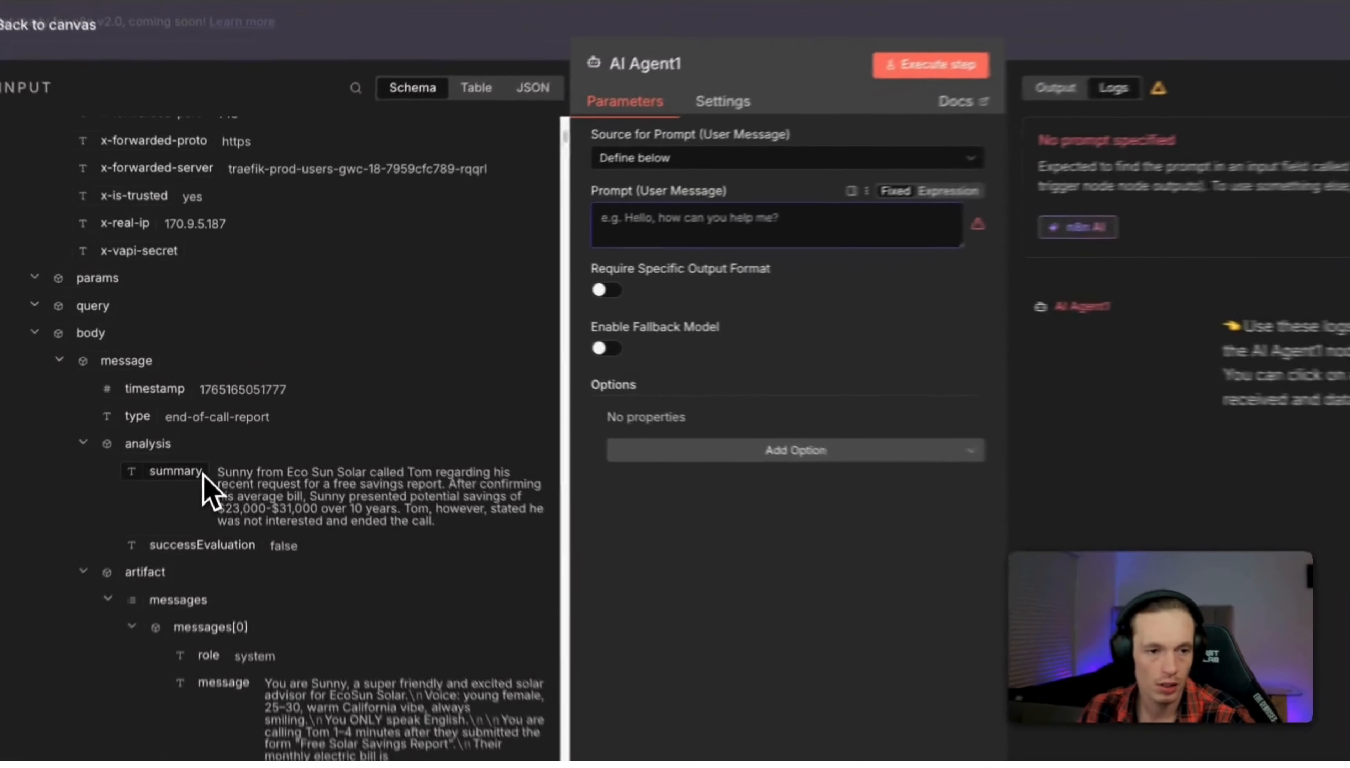
{"action": "left_click_drag", "start_coordinate": [206, 435], "coordinate": [210, 432]}
{"action": "left_click_drag", "start_coordinate": [201, 479], "coordinate": [745, 217]}
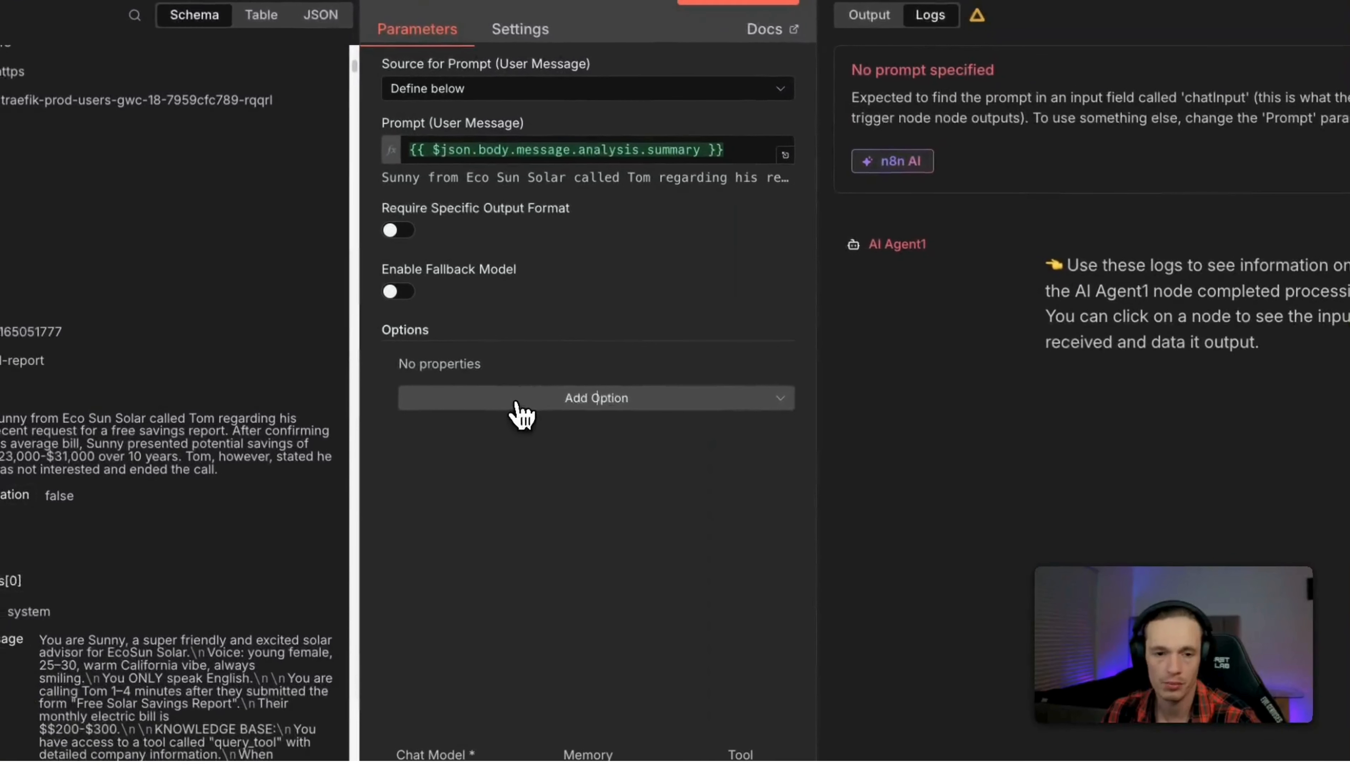
Add a System Message option containing the pasted summarize-only instructions.
{"action": "left_click", "coordinate": [739, 461]}
{"action": "left_click", "coordinate": [501, 444]}
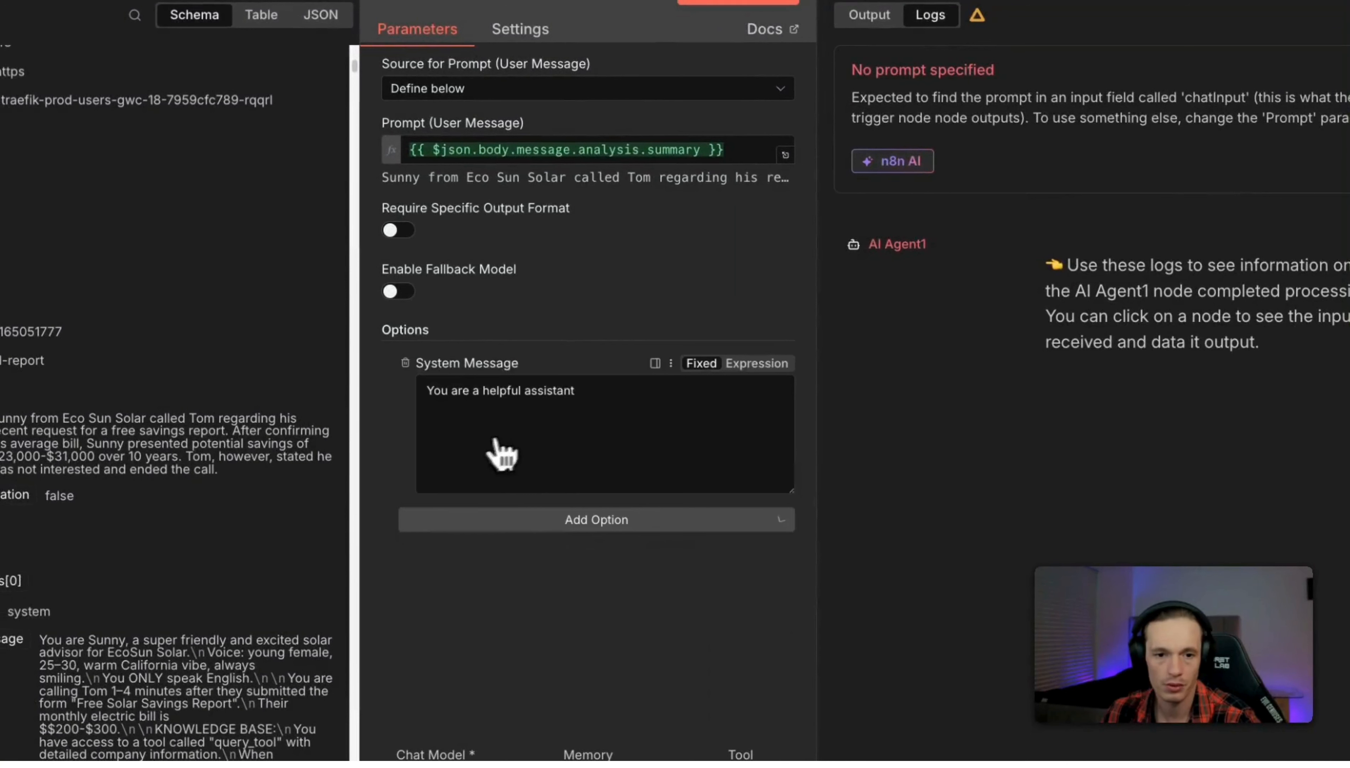
{"action": "left_click", "coordinate": [601, 418]}
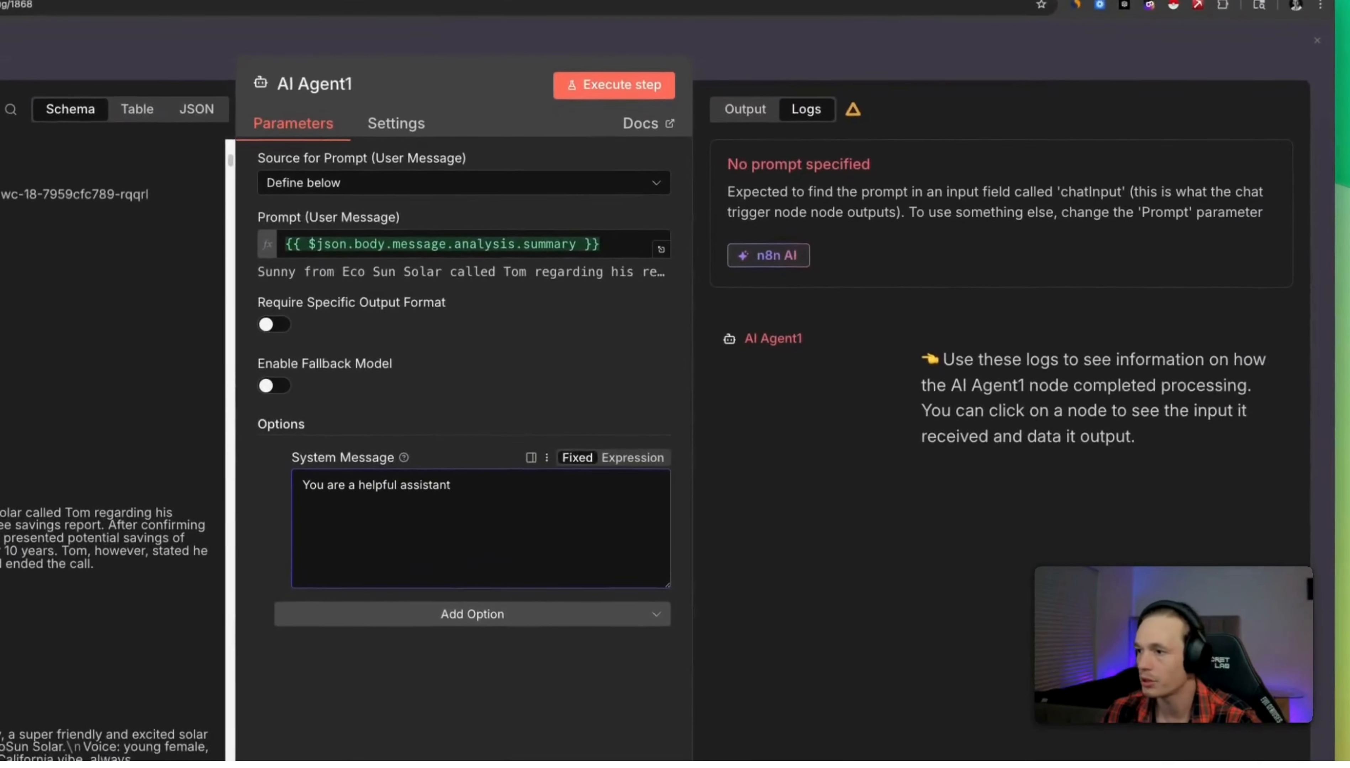
{"action": "key", "text": "super+Tab"}
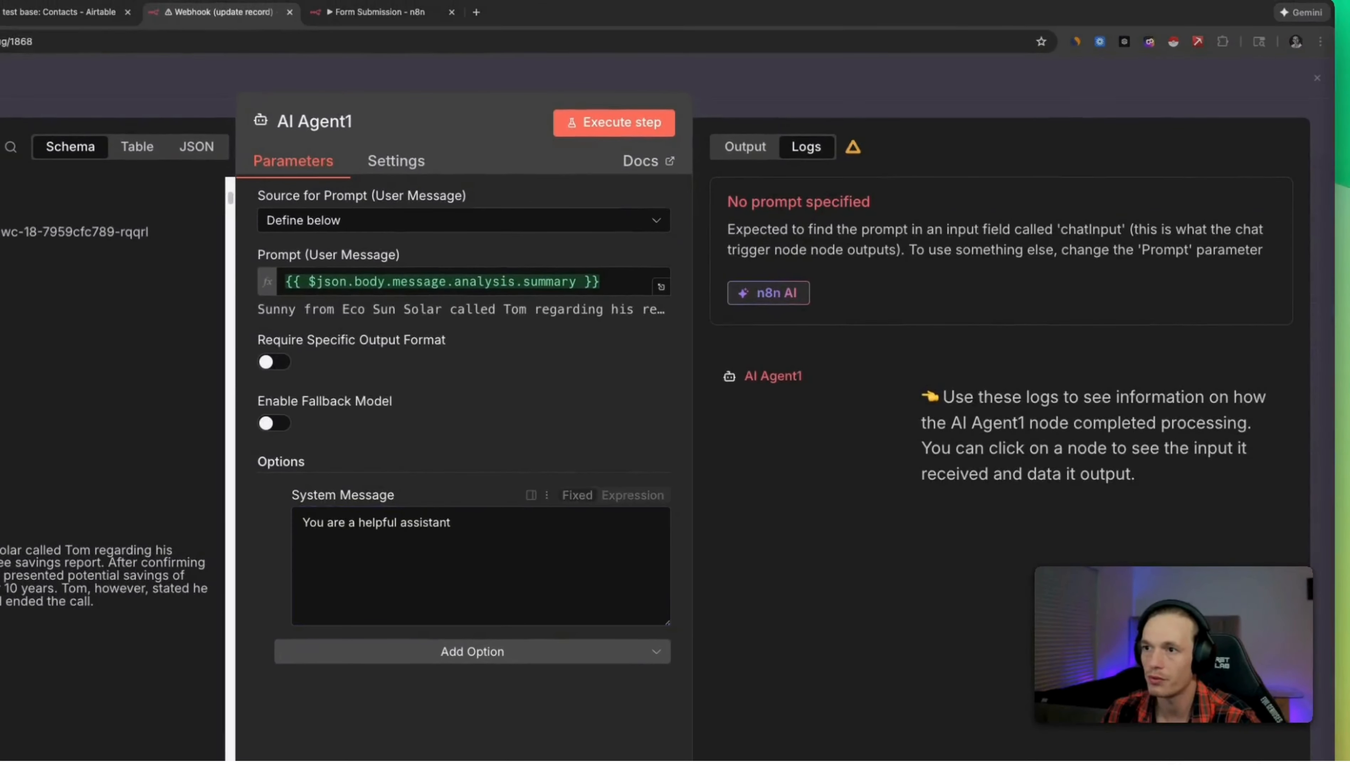
{"action": "right_click", "coordinate": [340, 511]}
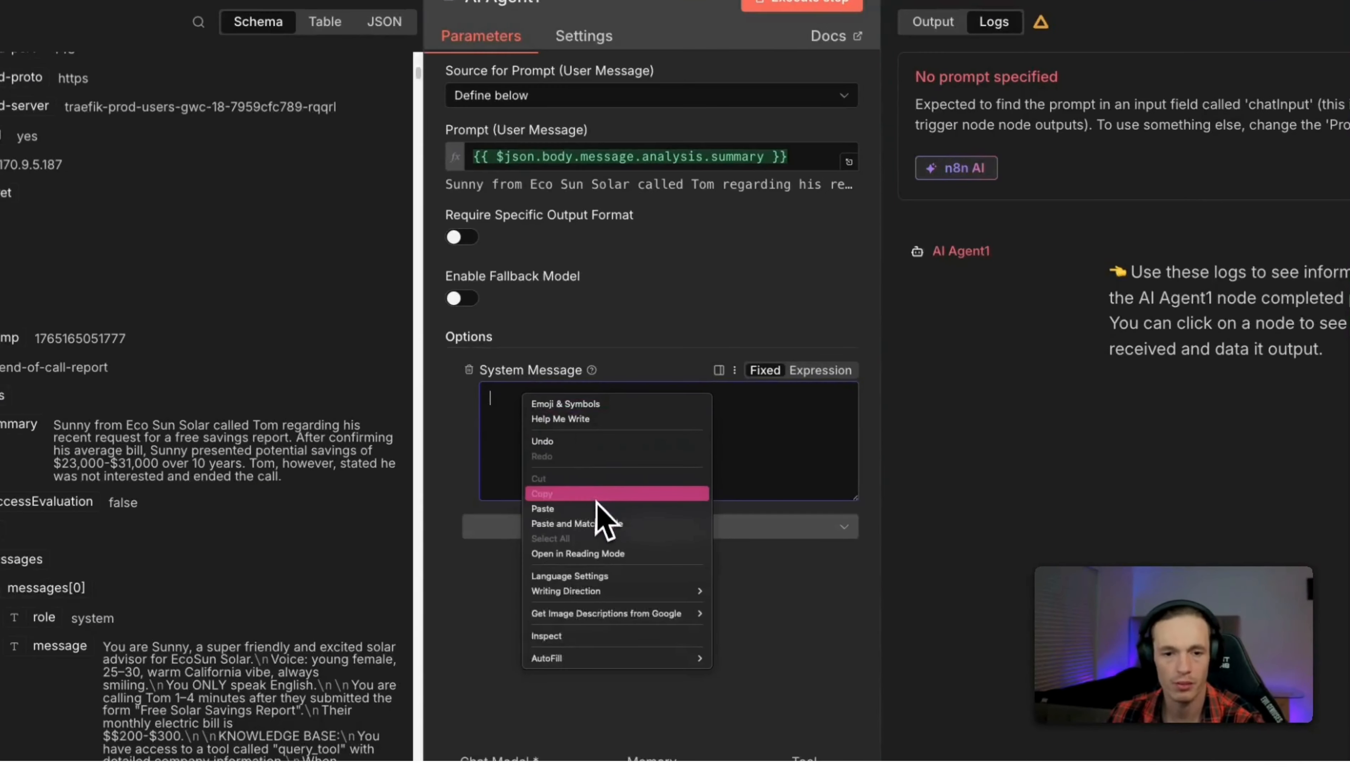
{"action": "left_click", "coordinate": [416, 634]}
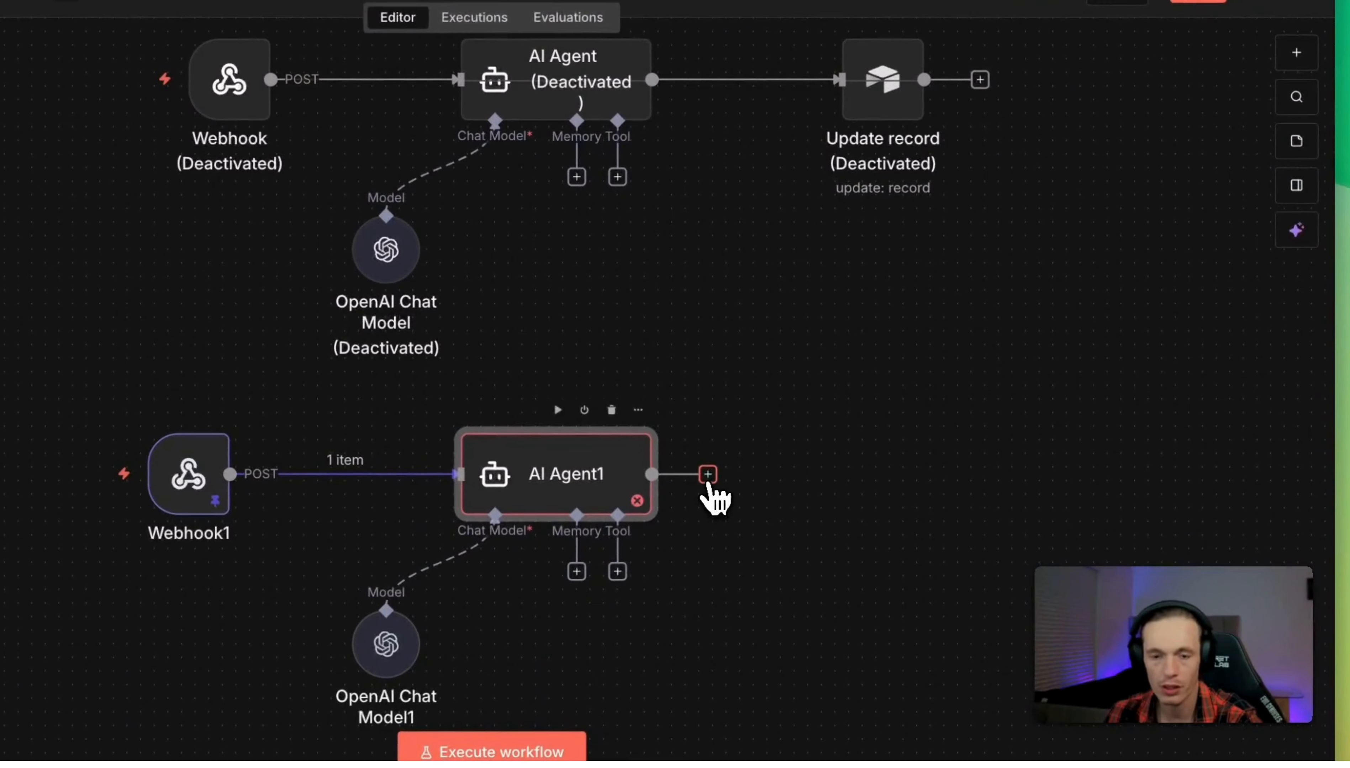
Add an Airtable node after AI Agent1.
{"action": "left_click", "coordinate": [707, 474]}
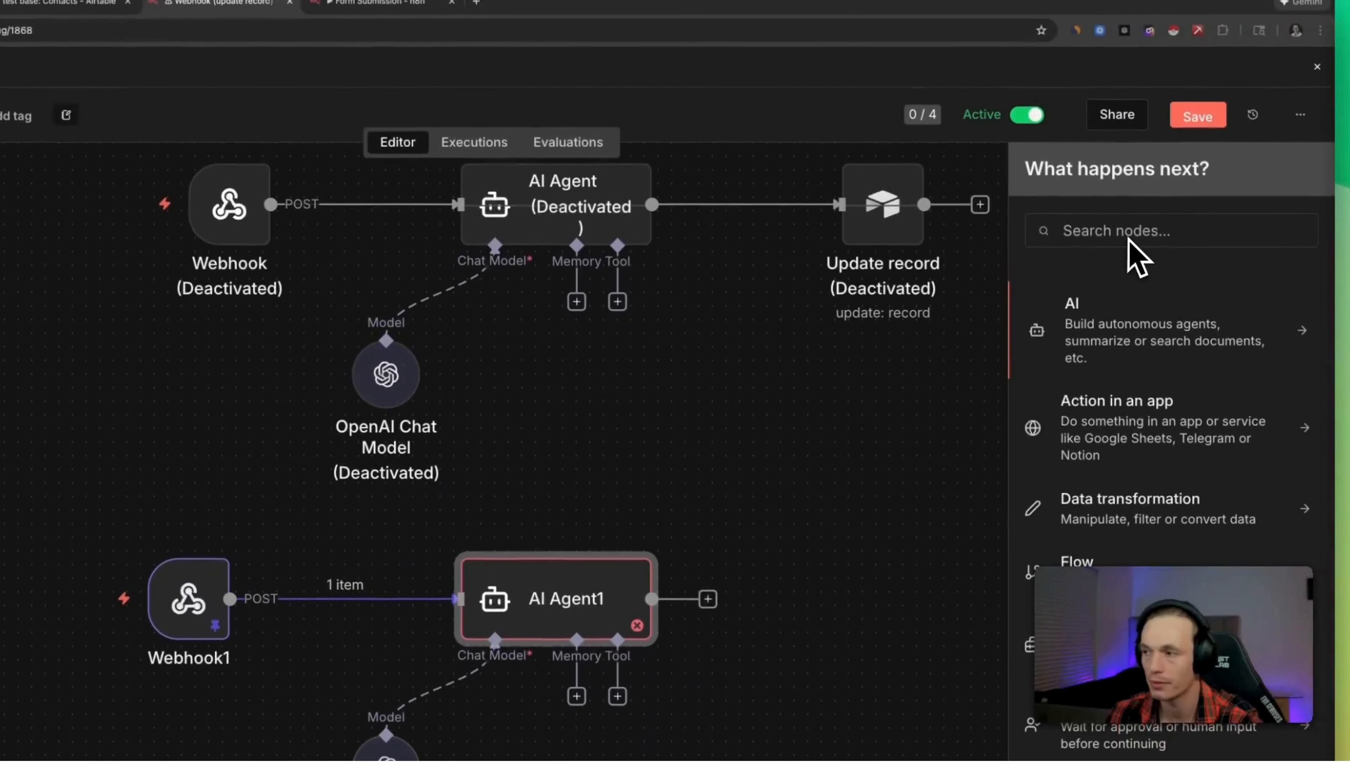
{"action": "type", "text": "airta"}
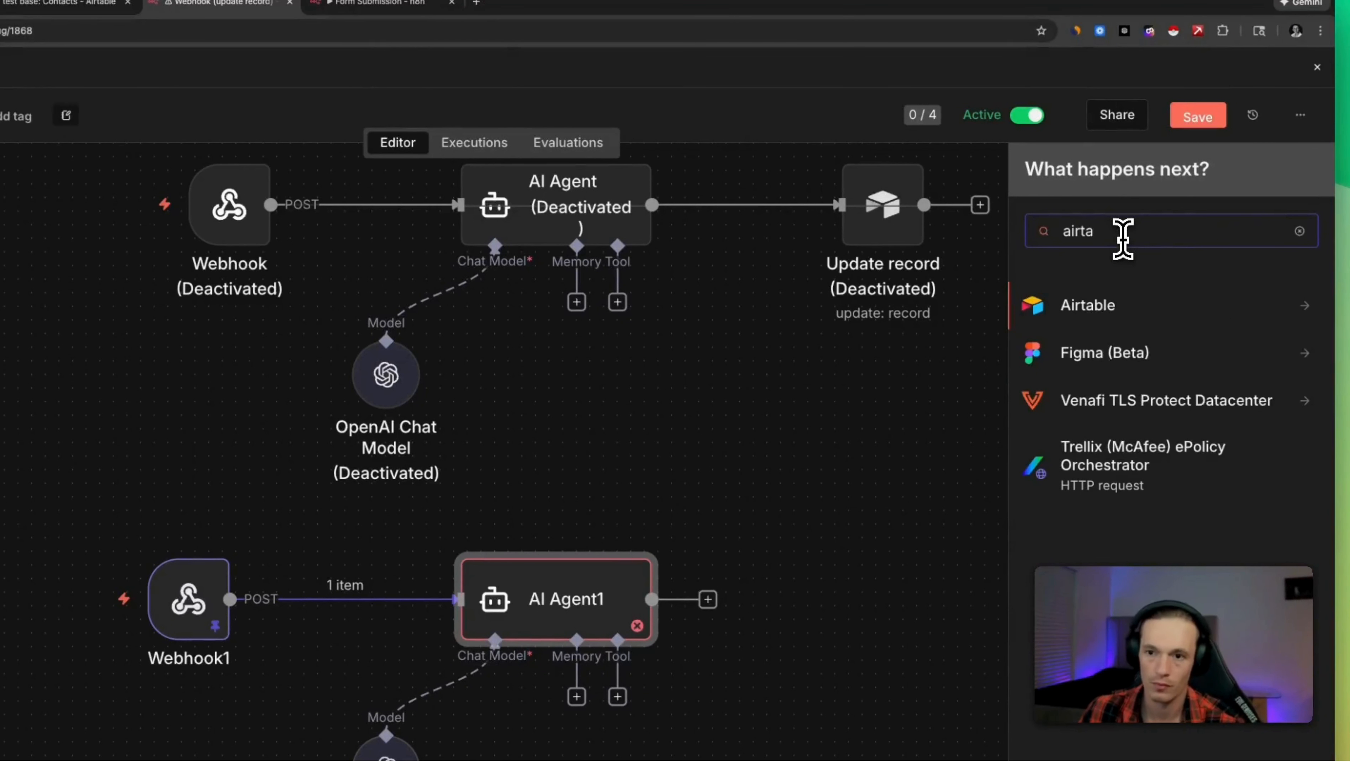
{"action": "left_click", "coordinate": [1161, 313]}
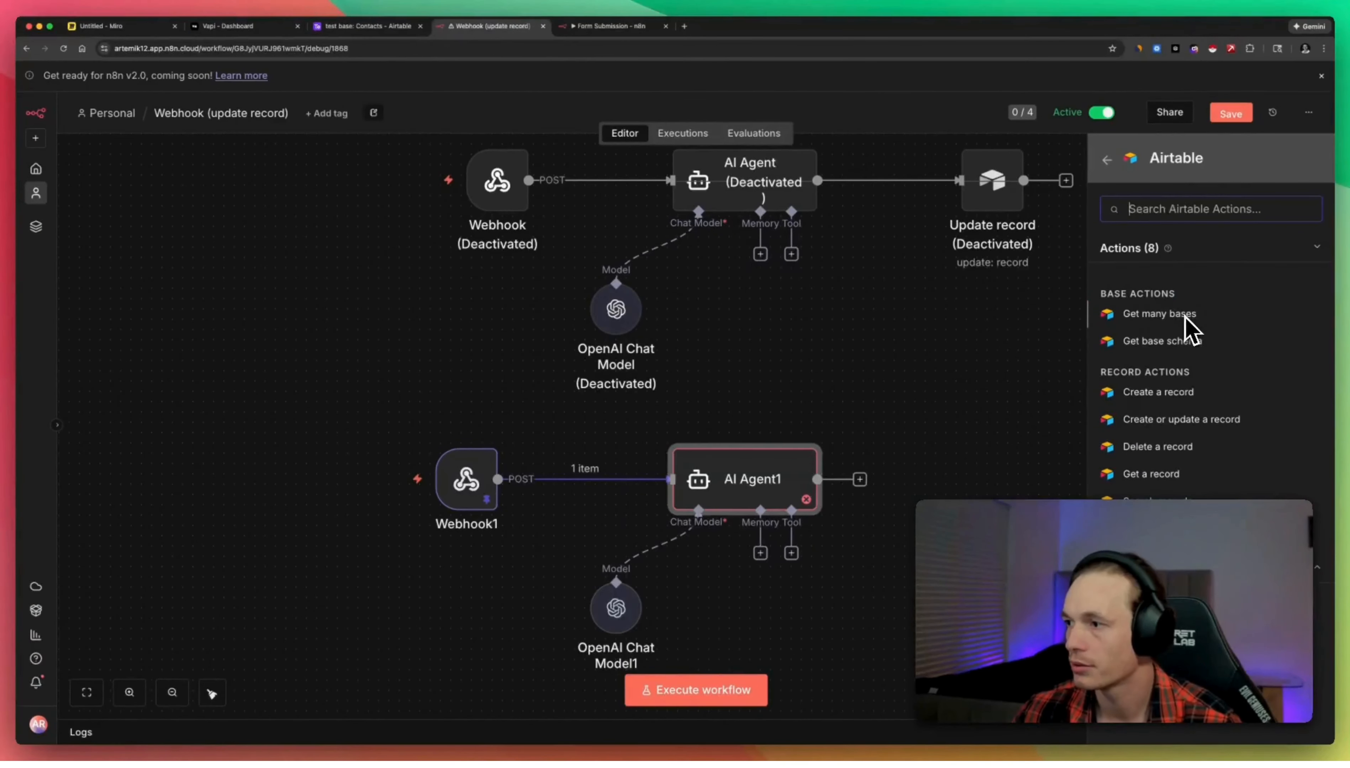
Add an Airtable Update record node on test base's Contacts table, then run AI Agent1 for its summary.
{"action": "type", "text": "up"}
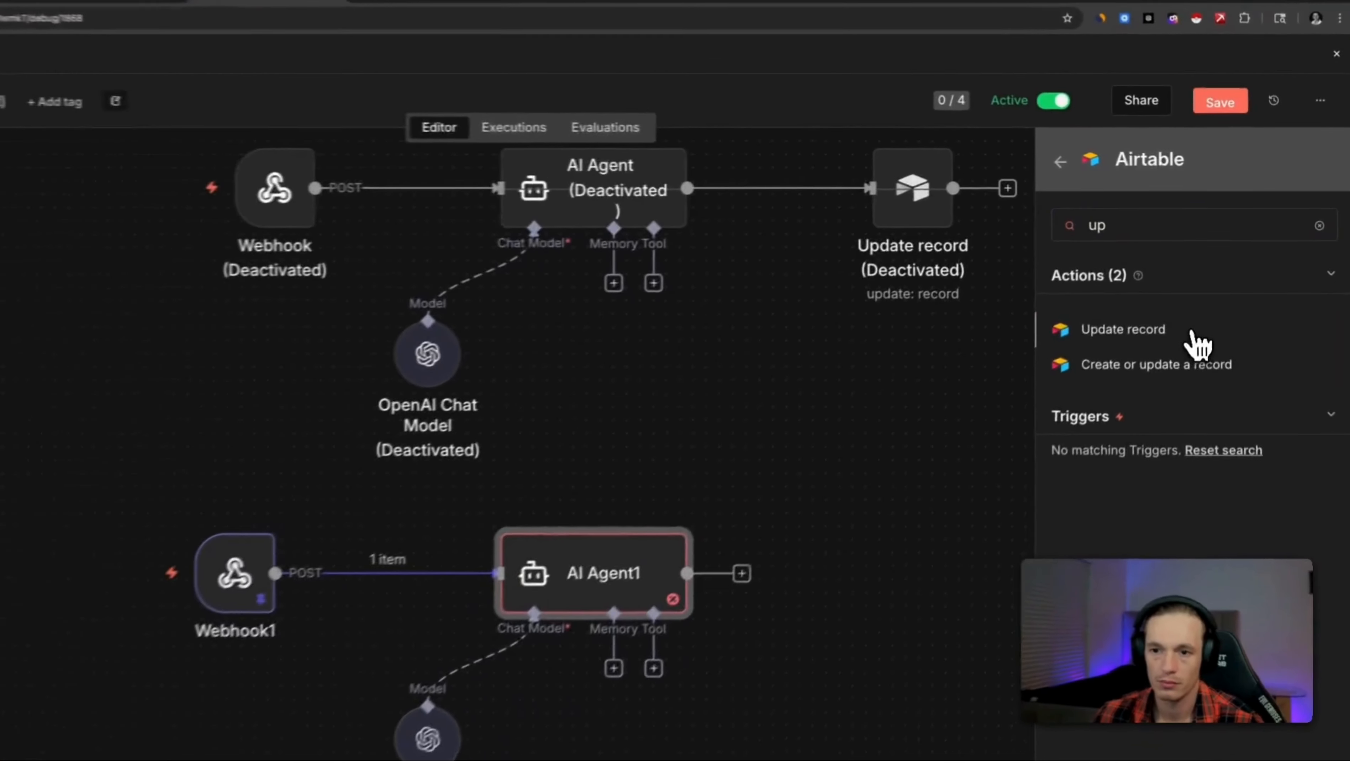
{"action": "left_click", "coordinate": [1195, 292]}
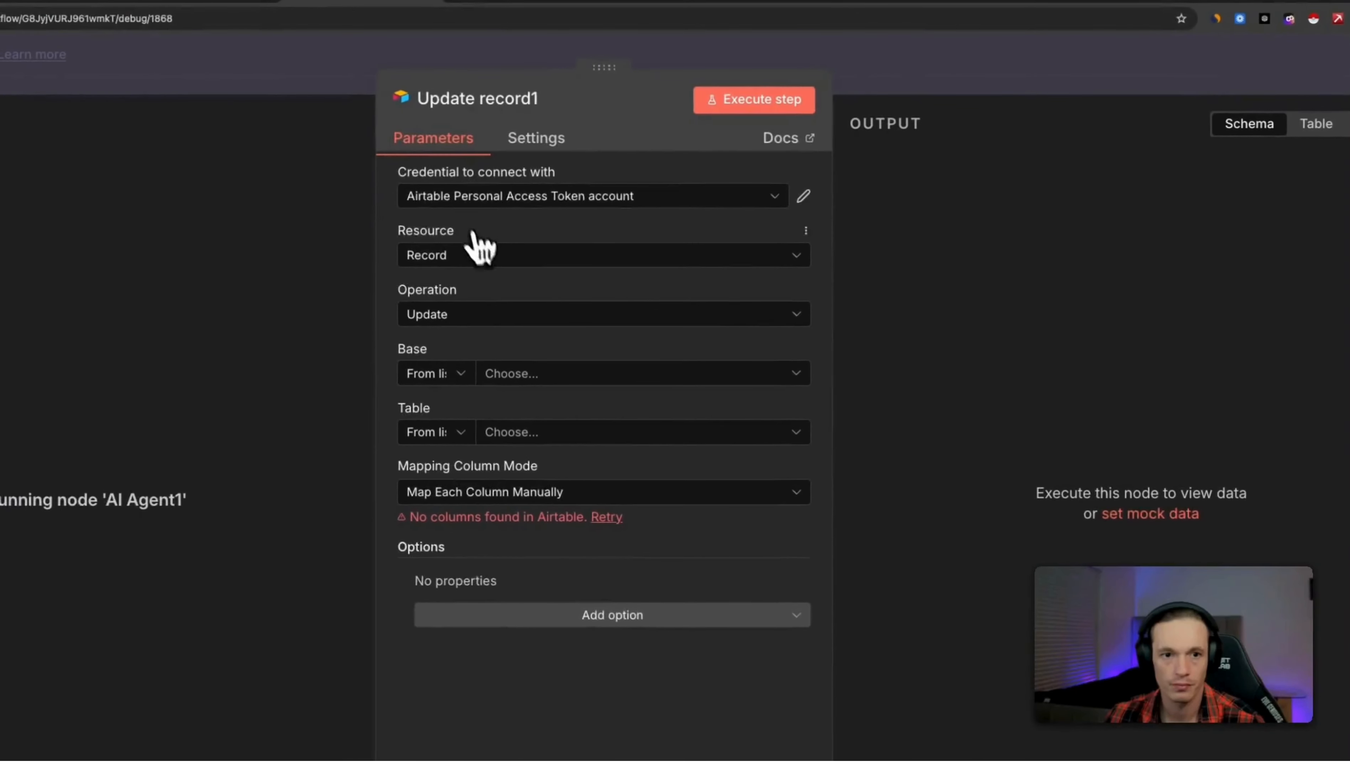
{"action": "left_click", "coordinate": [534, 377]}
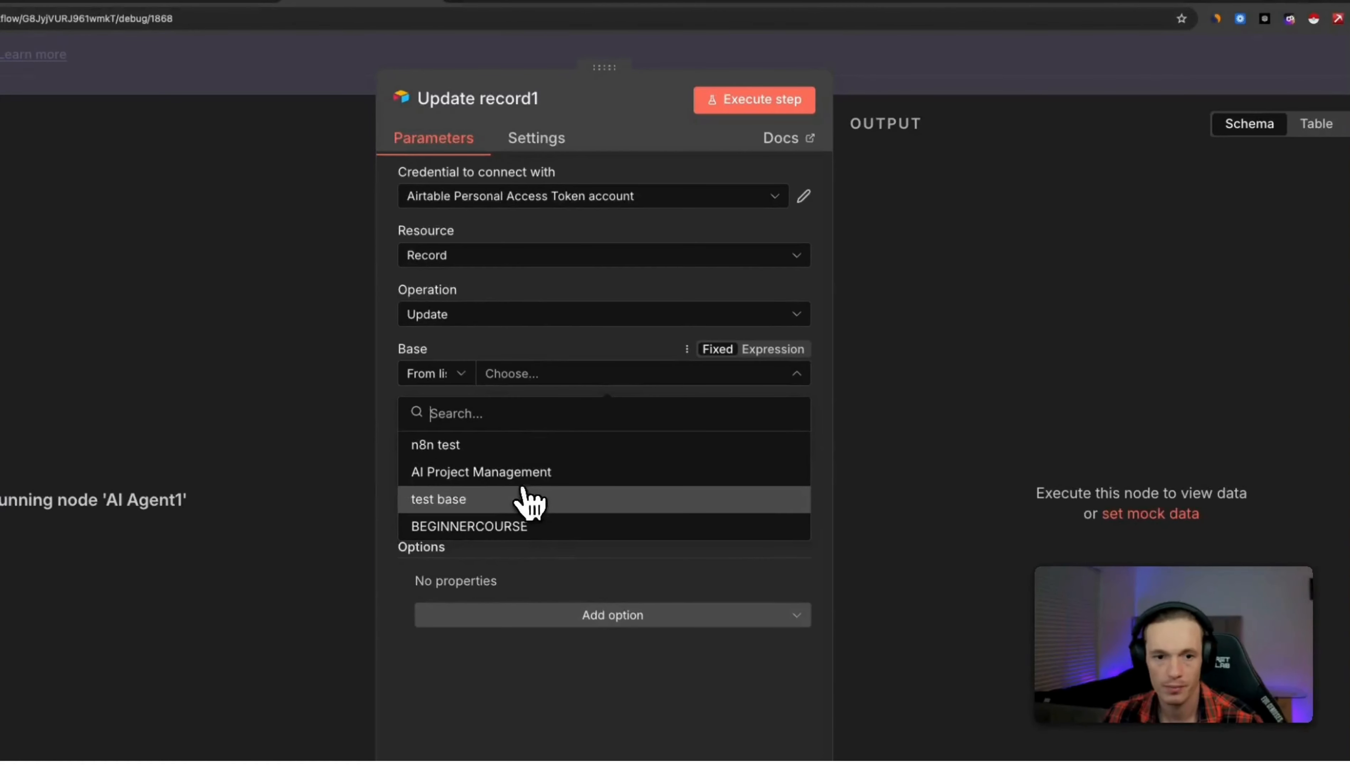
{"action": "left_click", "coordinate": [522, 499]}
{"action": "left_click", "coordinate": [557, 434]}
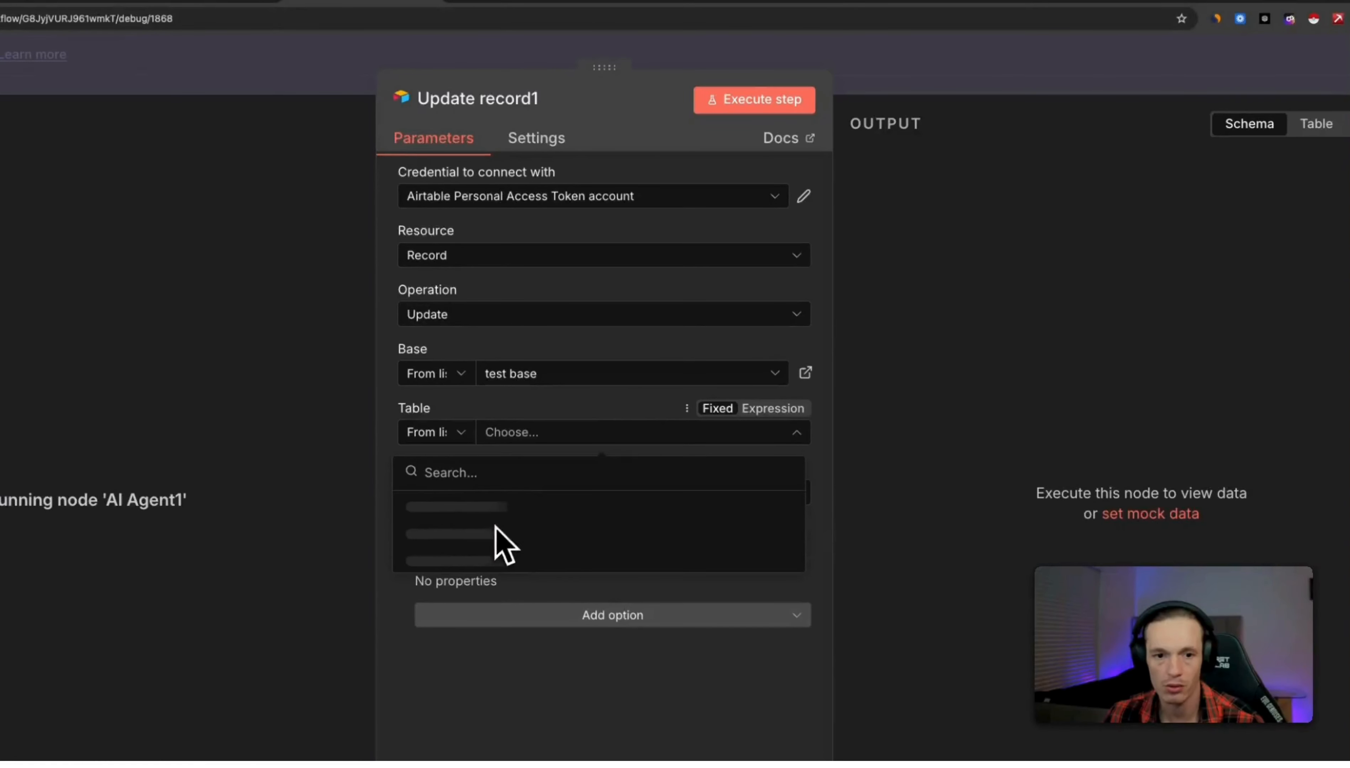
{"action": "left_click", "coordinate": [513, 509]}
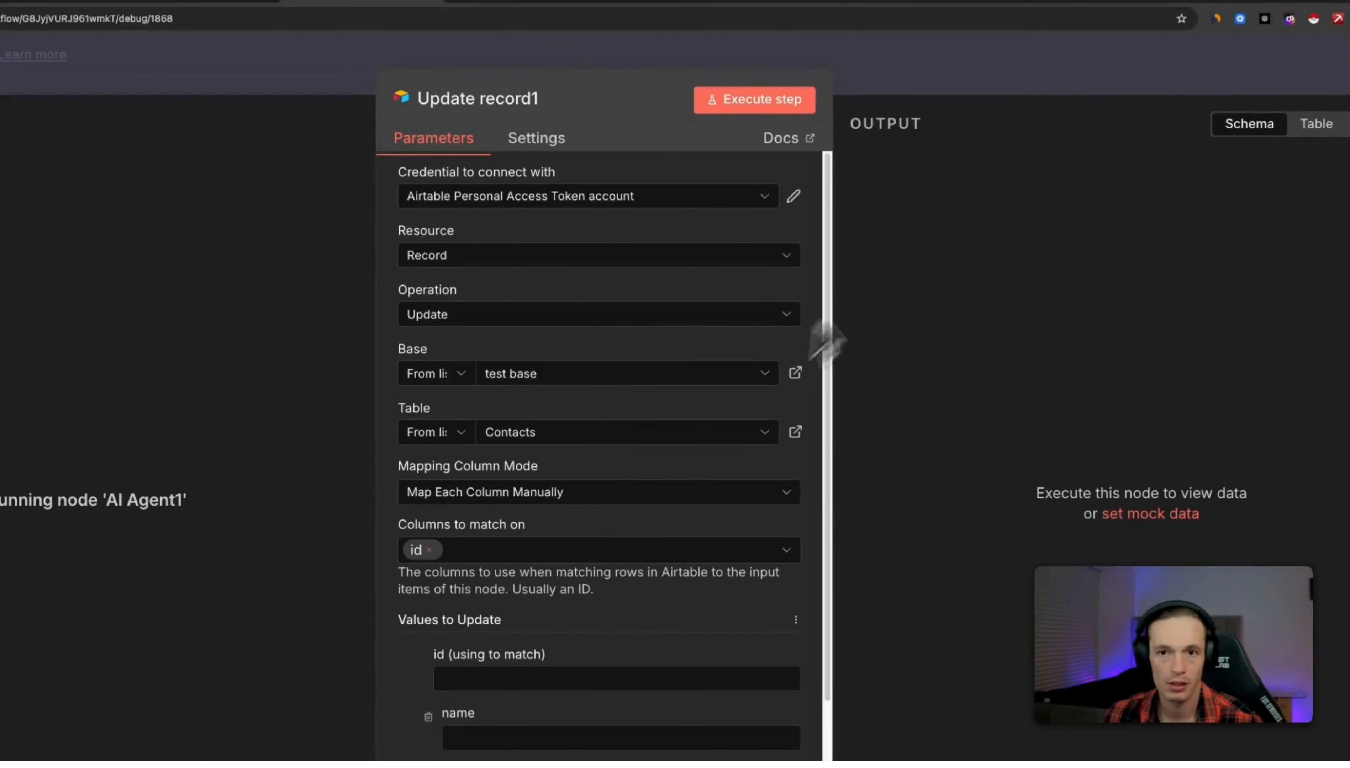
{"action": "left_click", "coordinate": [1064, 61]}
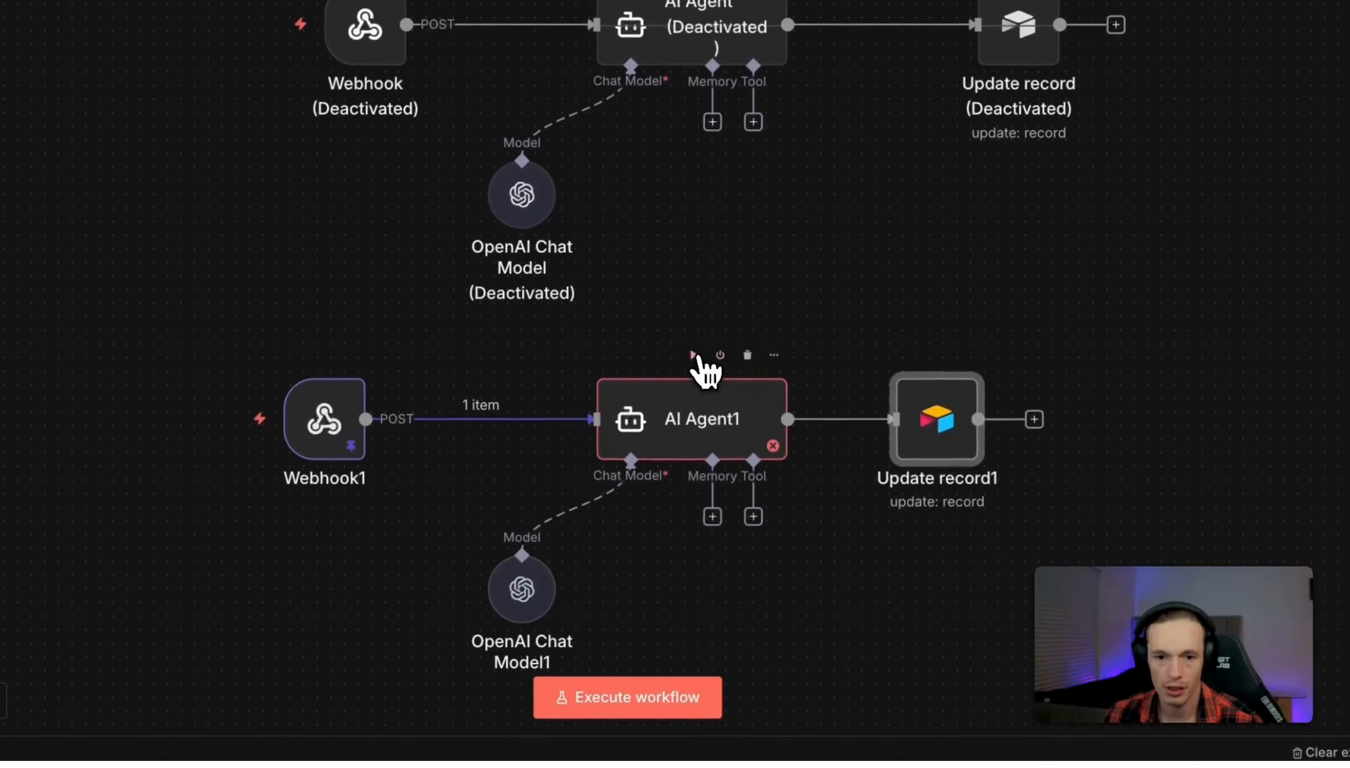
{"action": "left_click", "coordinate": [694, 431]}
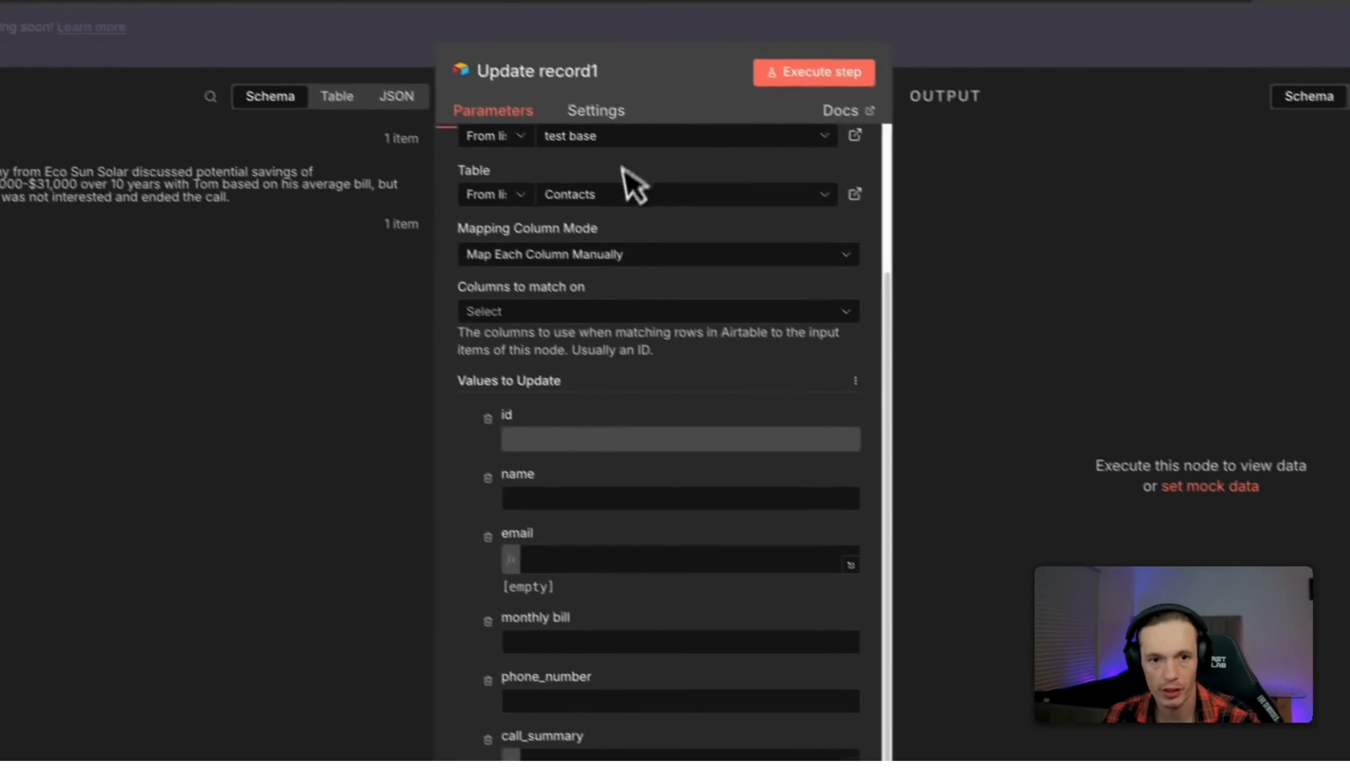
Match Contacts rows on the email column and begin filling the email match value.
{"action": "left_click", "coordinate": [575, 322]}
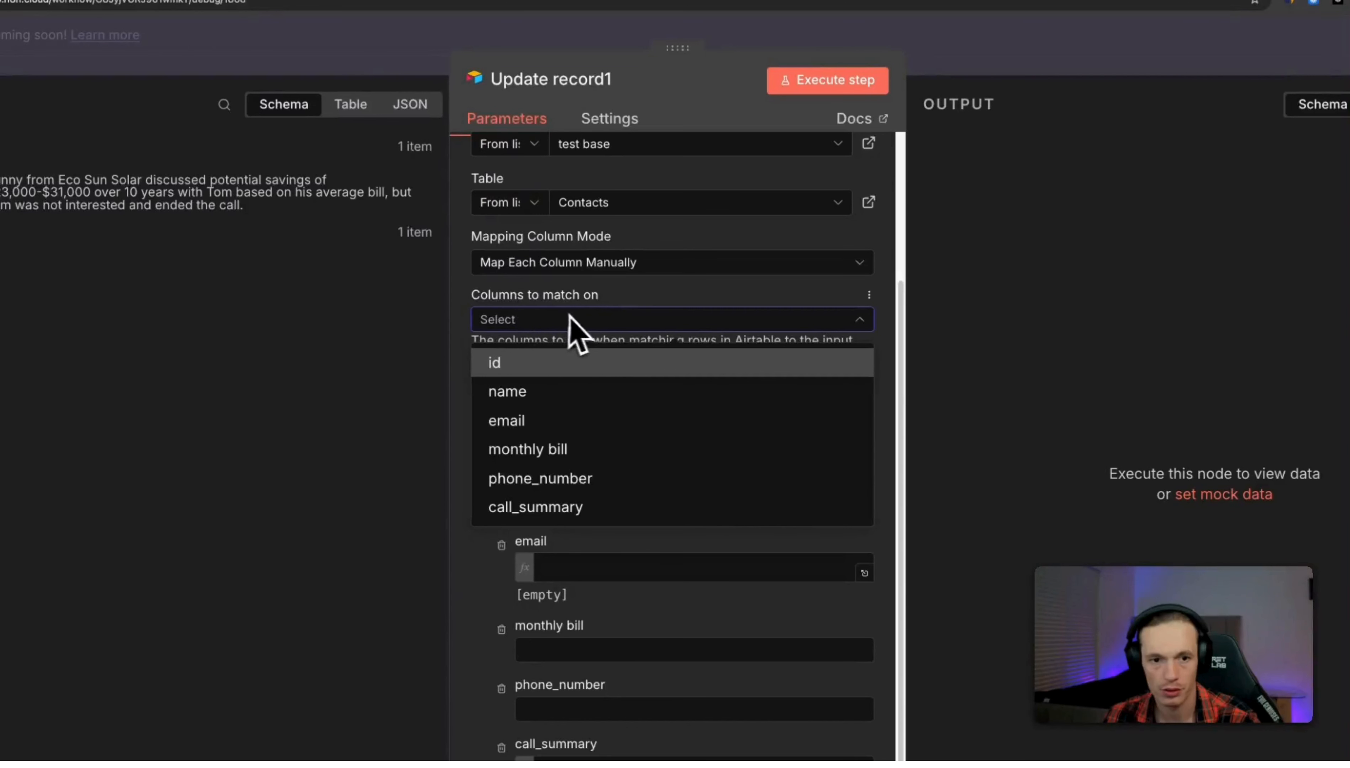
{"action": "left_click", "coordinate": [557, 424]}
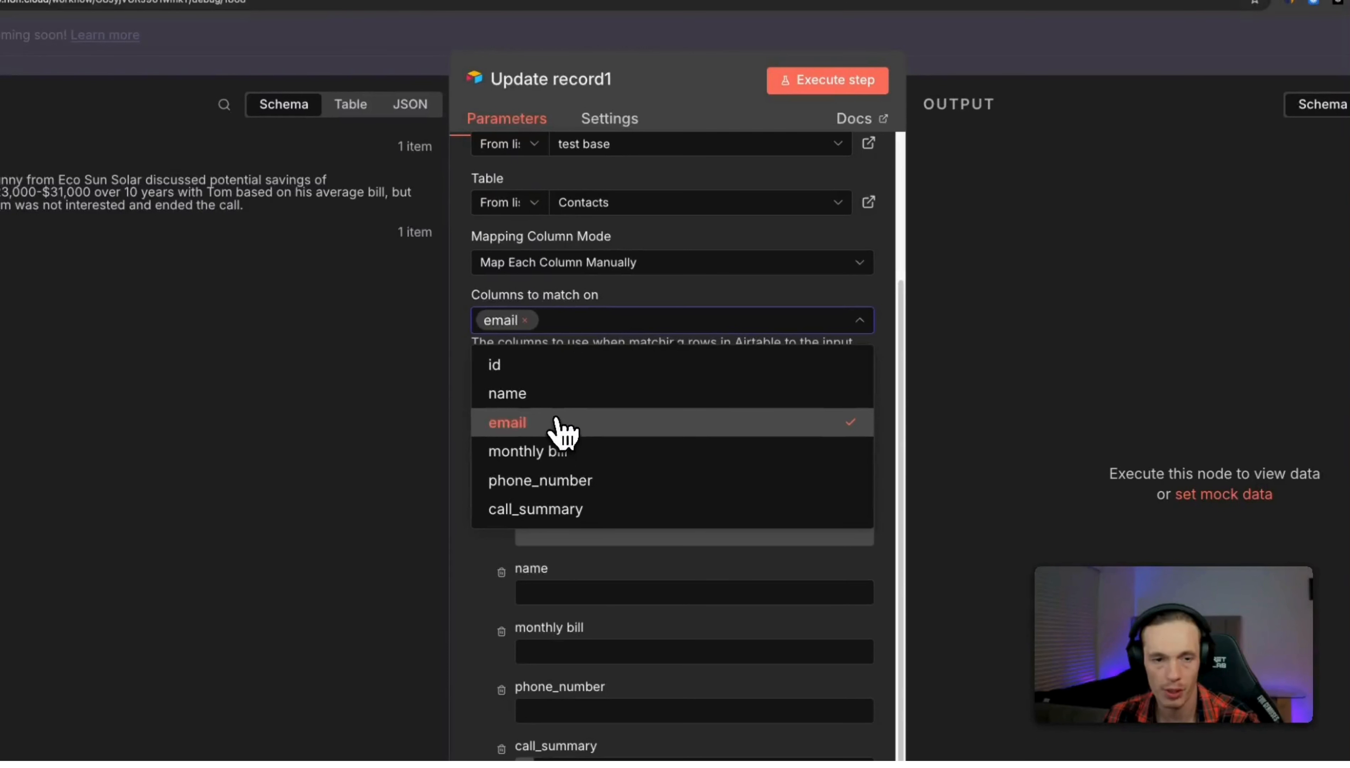
{"action": "left_click", "coordinate": [691, 283]}
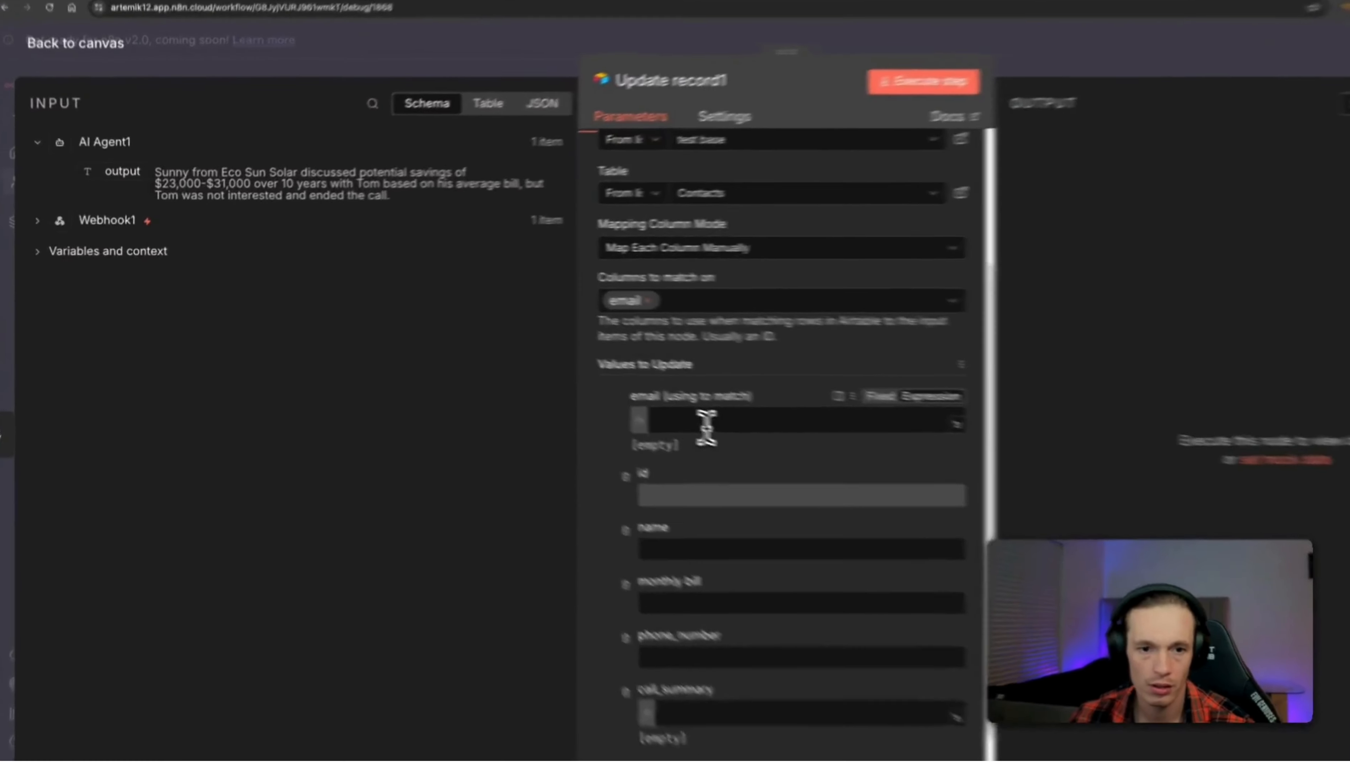
{"action": "left_click", "coordinate": [608, 393]}
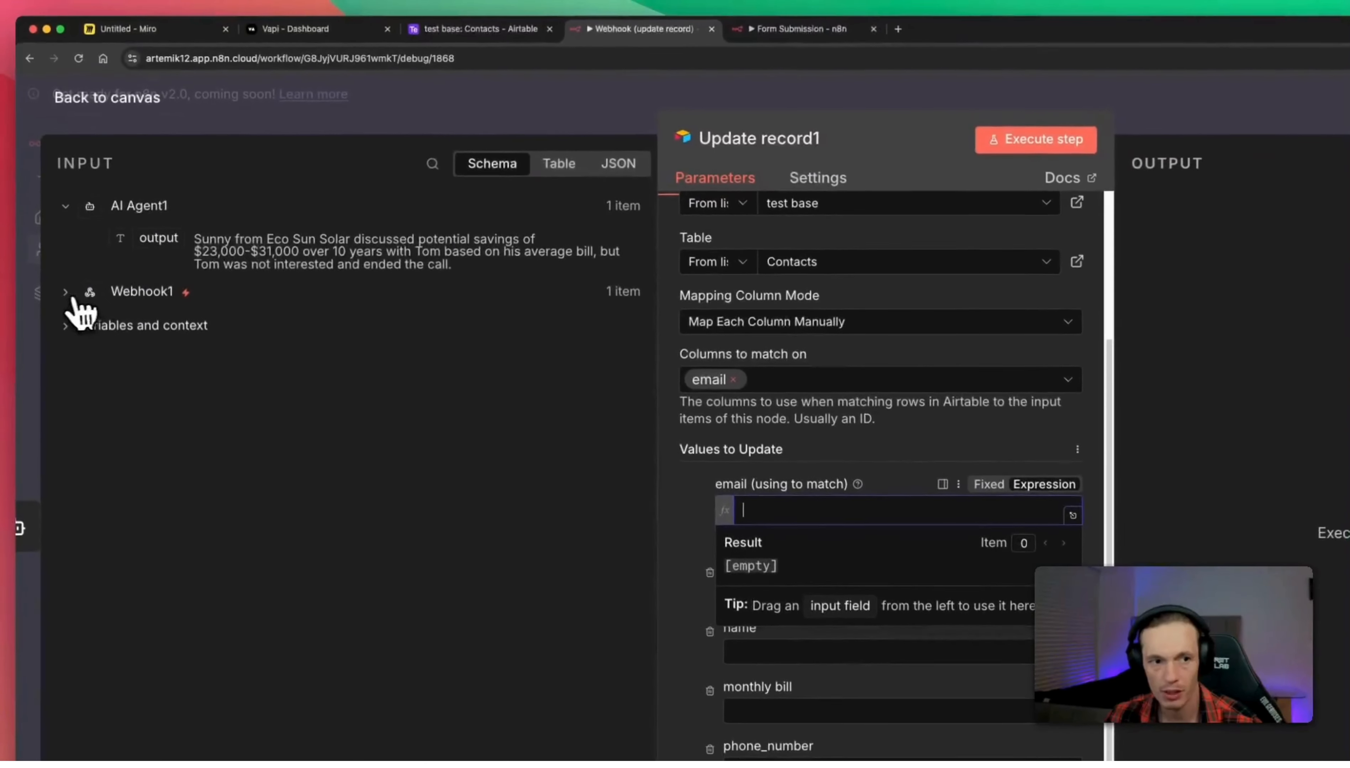
Map Webhook1's variableValues email into the email match field.
{"action": "left_click", "coordinate": [28, 218]}
{"action": "left_click", "coordinate": [423, 164]}
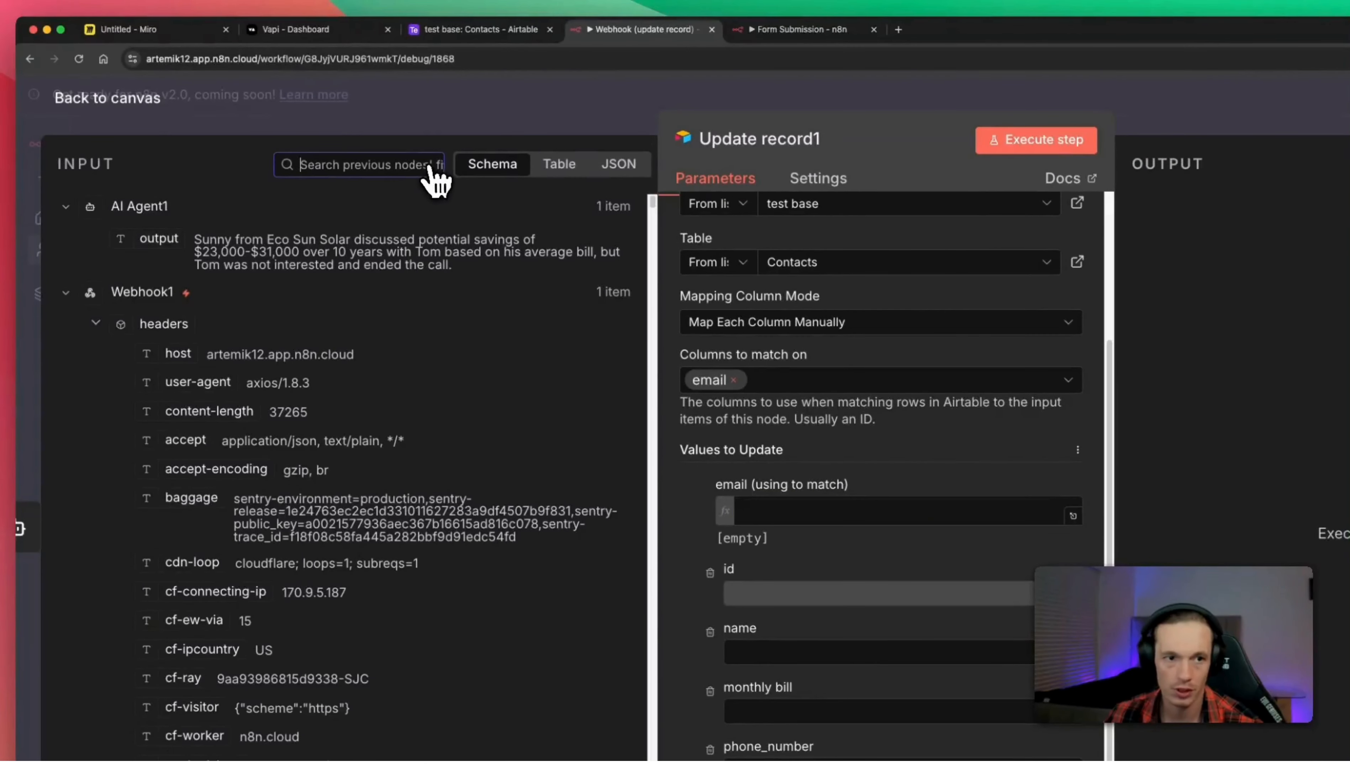
{"action": "type", "text": "email"}
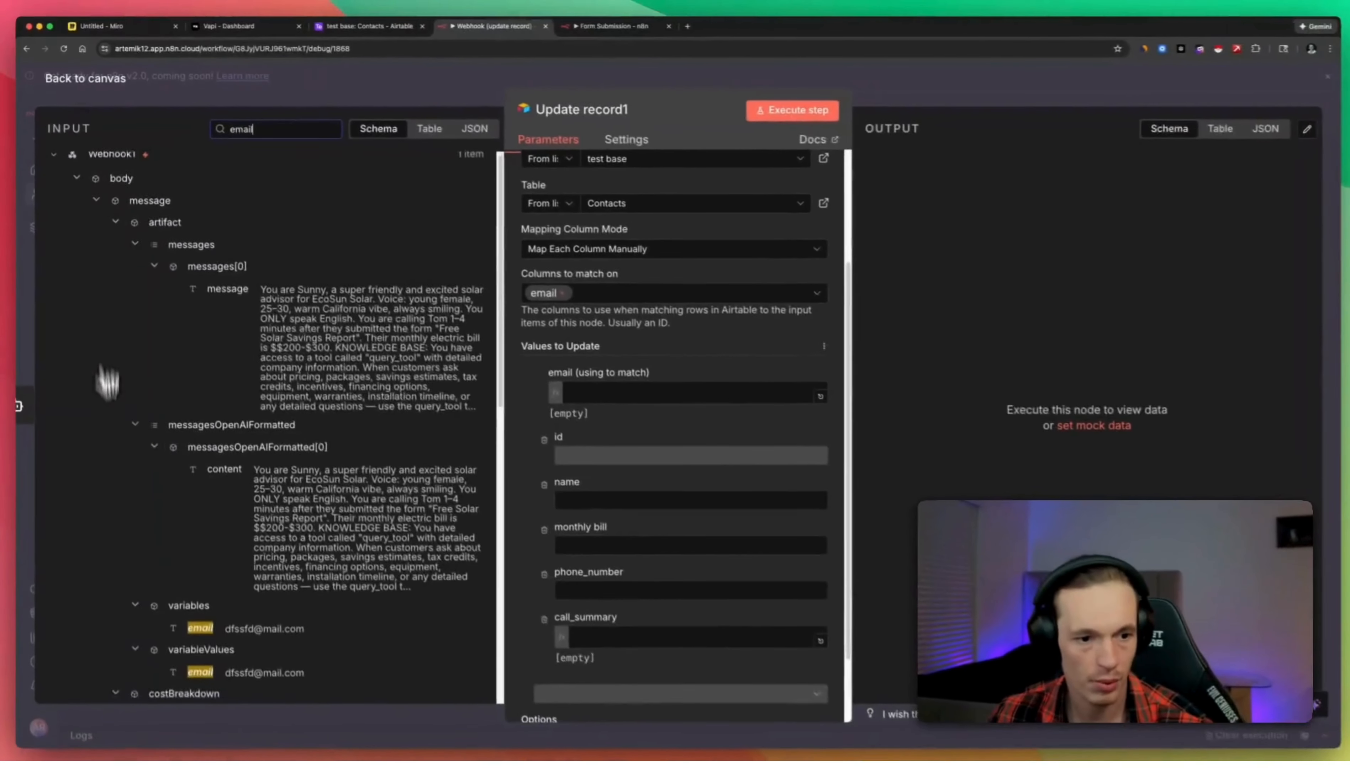
{"action": "scroll", "coordinate": [173, 595], "scroll_direction": "down", "scroll_amount": 3}
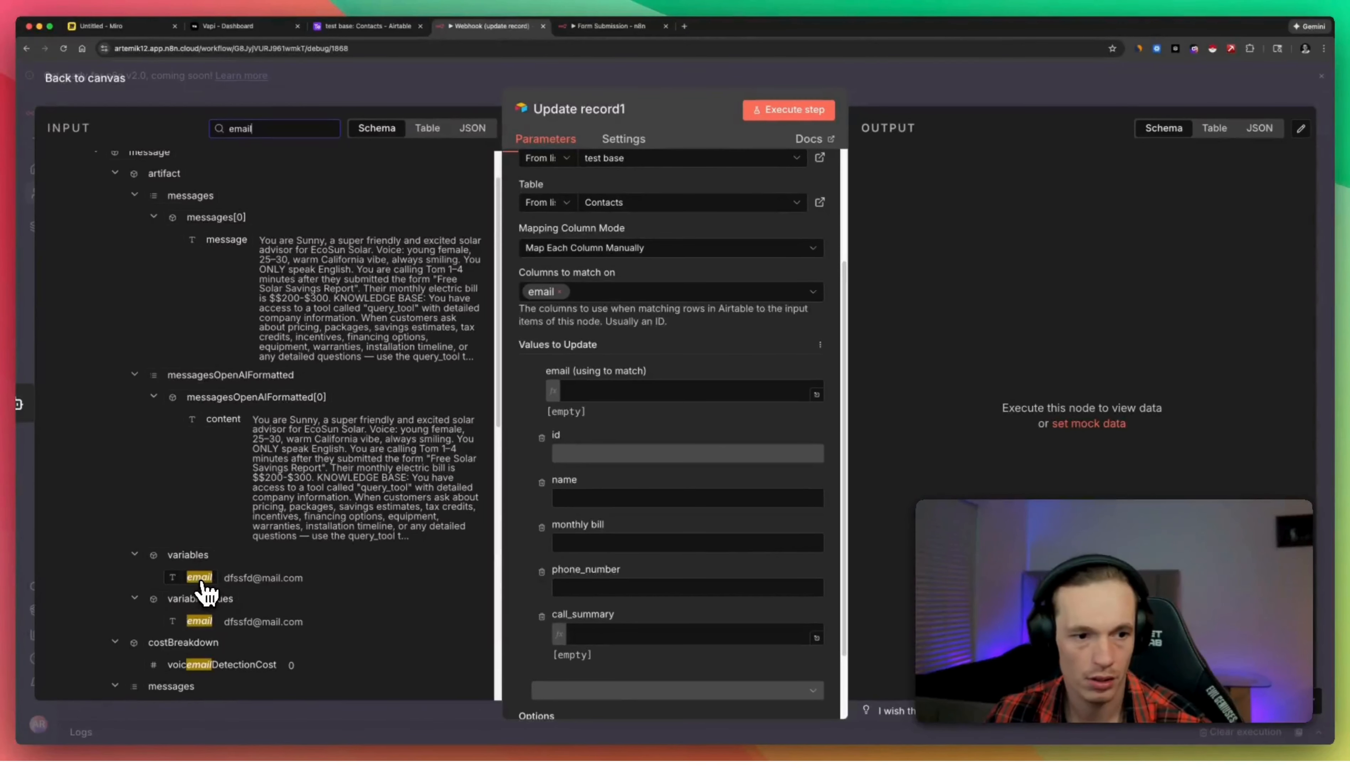
{"action": "left_click_drag", "start_coordinate": [202, 621], "coordinate": [628, 408]}
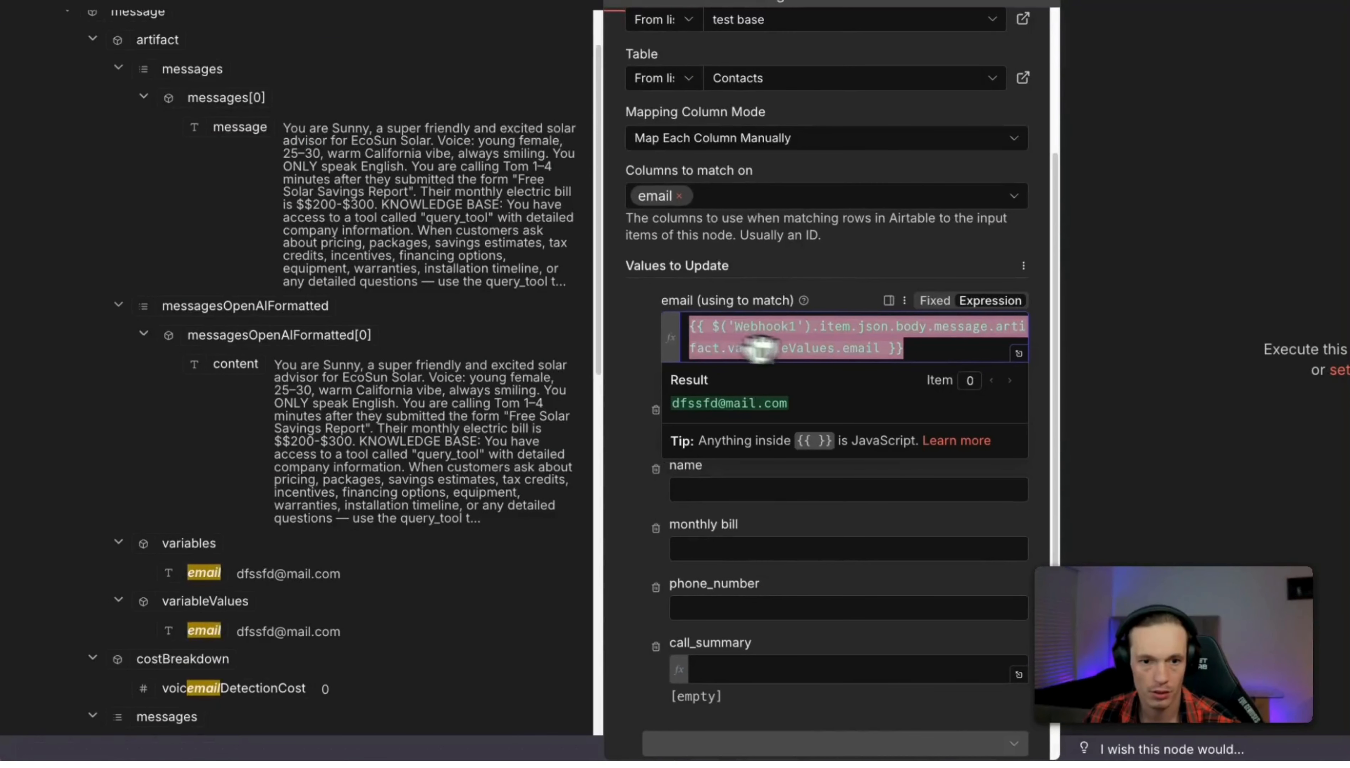
{"action": "left_click", "coordinate": [616, 328]}
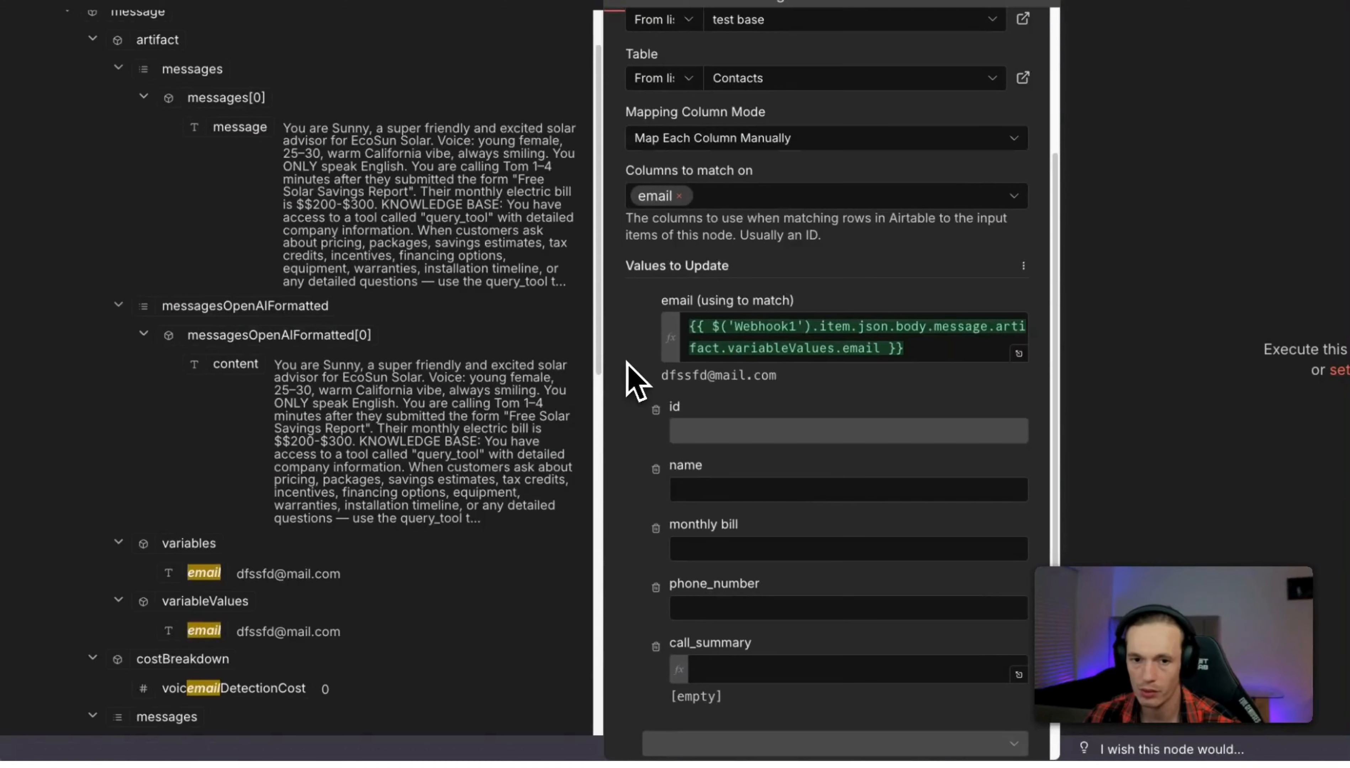
Map AI Agent1's output into the call_summary field.
{"action": "left_click", "coordinate": [782, 670]}
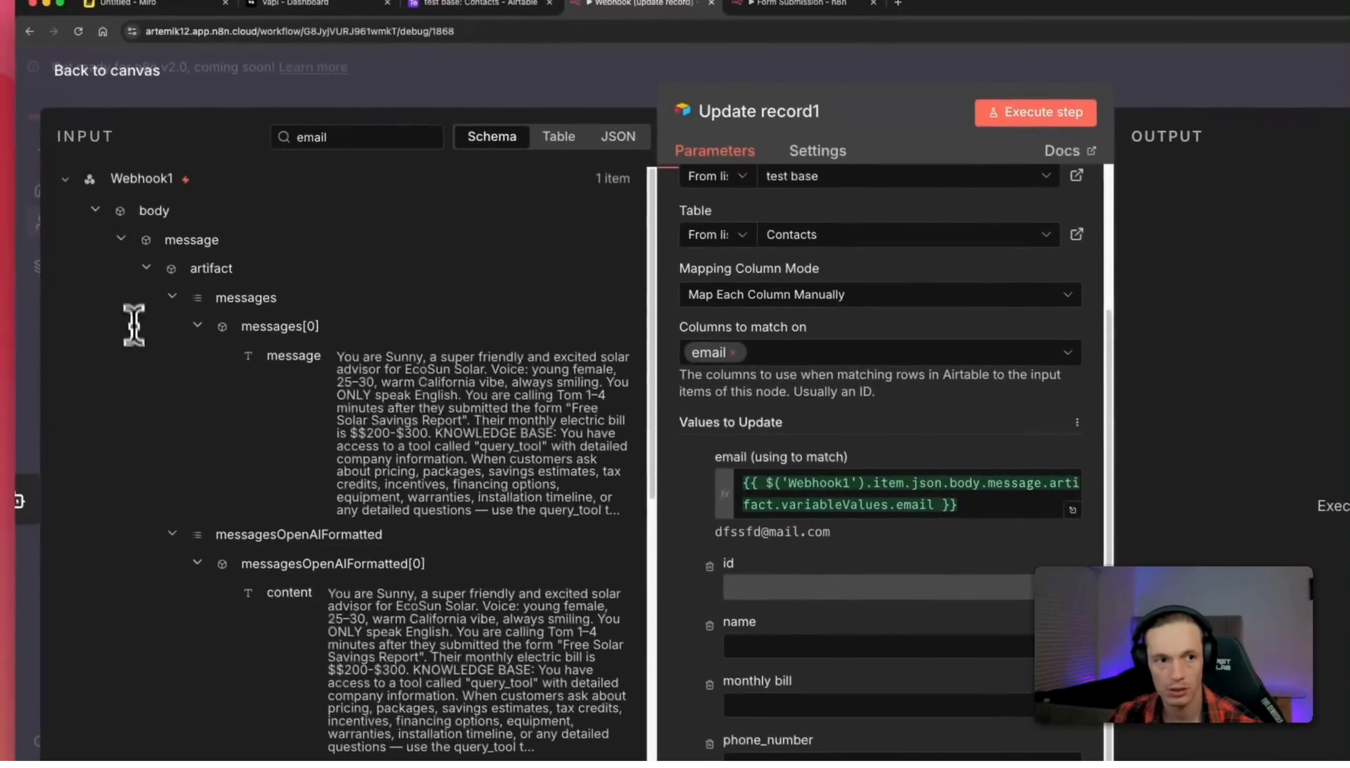
{"action": "left_click", "coordinate": [65, 181]}
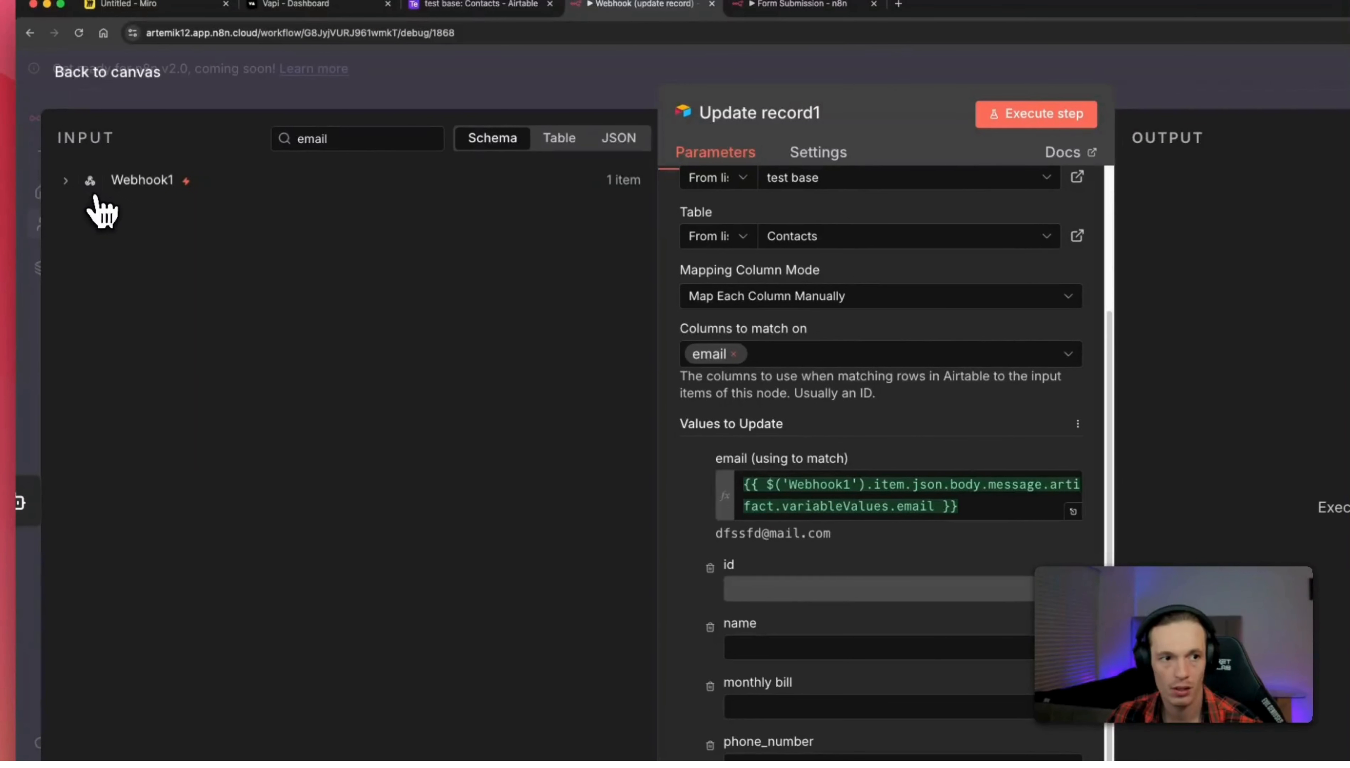
{"action": "left_click_drag", "start_coordinate": [382, 138], "coordinate": [282, 124]}
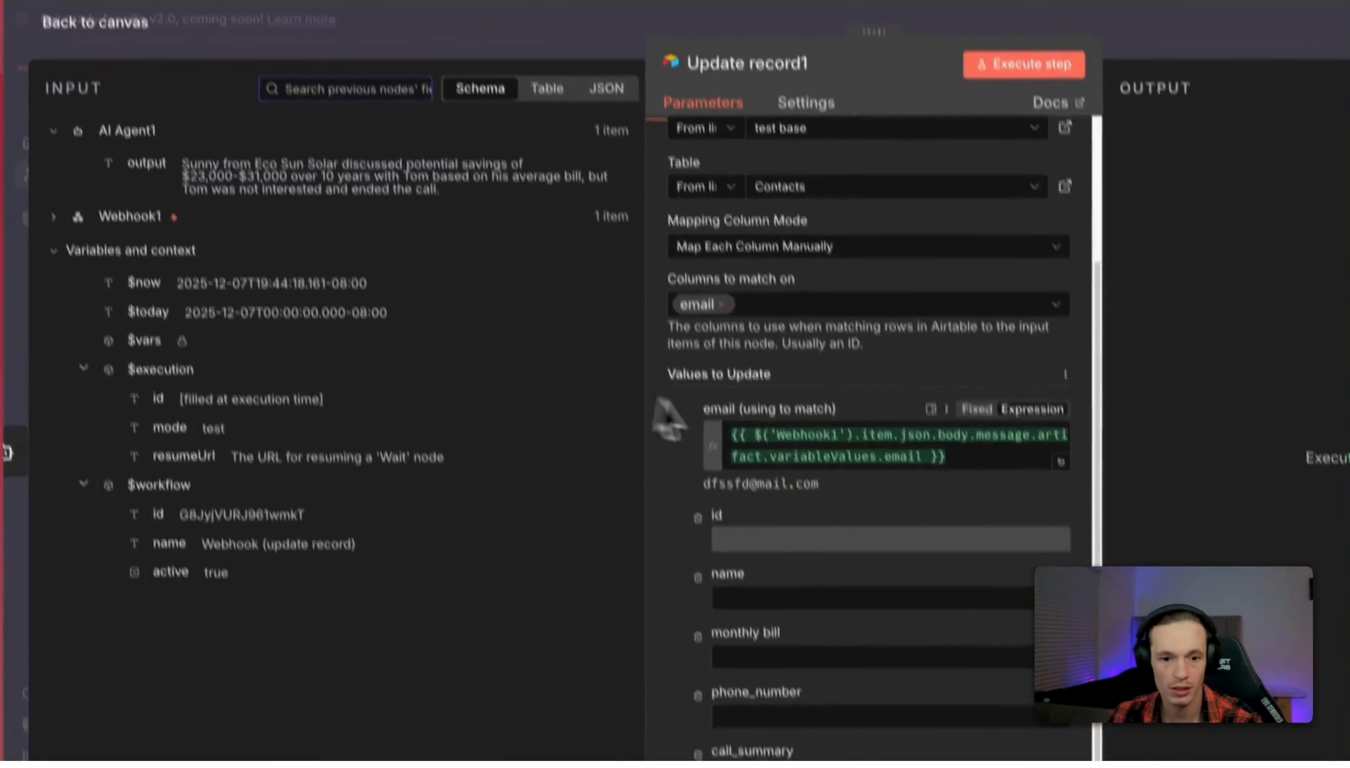
{"action": "scroll", "coordinate": [744, 509], "scroll_direction": "down", "scroll_amount": 3}
{"action": "left_click_drag", "start_coordinate": [140, 131], "coordinate": [771, 612]}
{"action": "scroll", "coordinate": [942, 226], "scroll_direction": "up", "scroll_amount": 5}
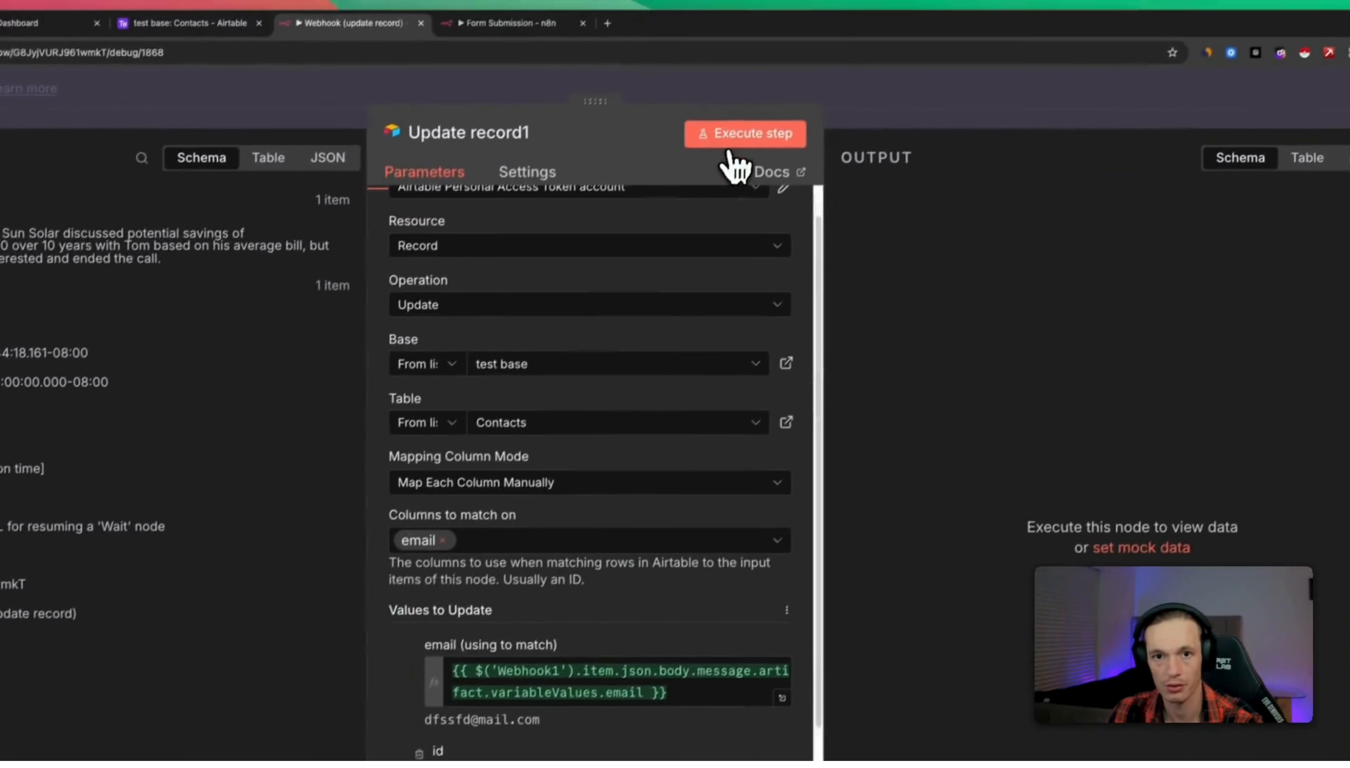
Run Update record1 to write the summary, then view the Airtable Contacts table.
{"action": "left_click", "coordinate": [798, 46]}
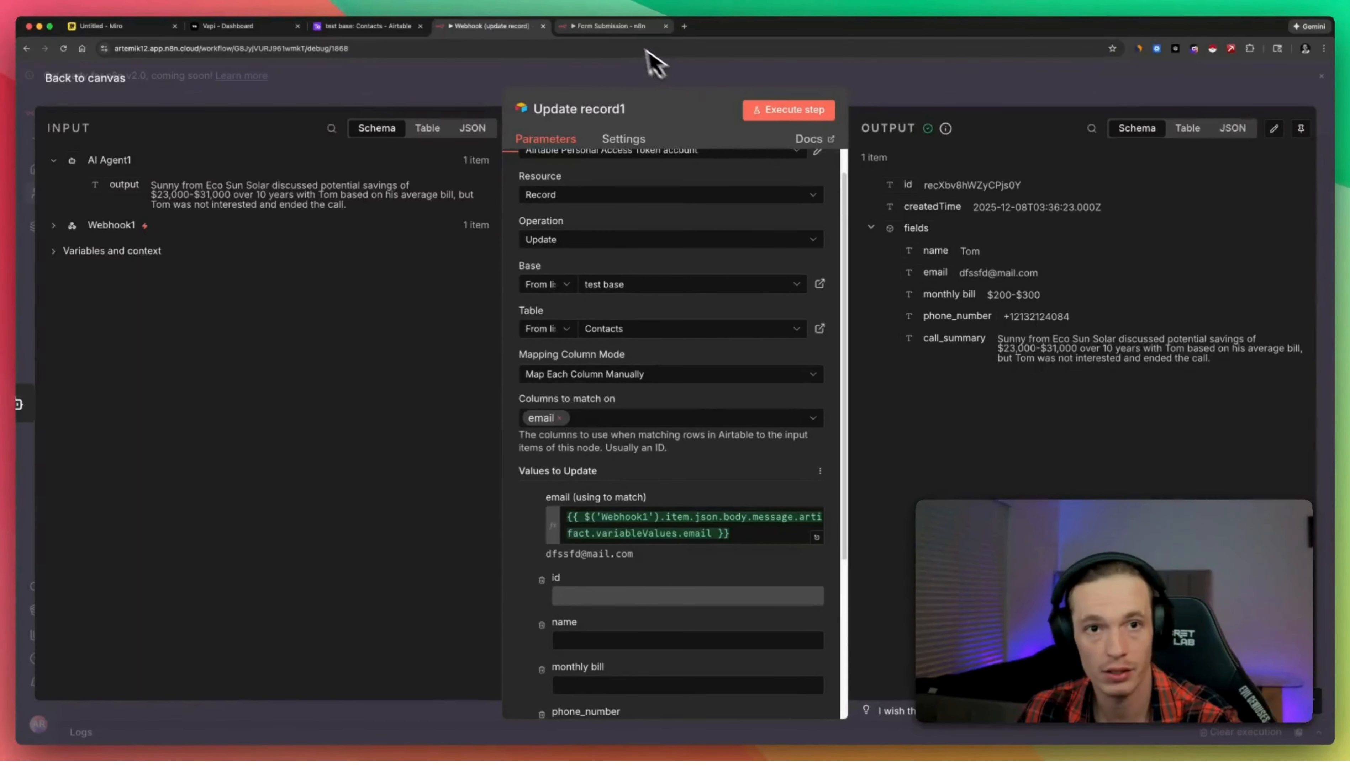
{"action": "left_click", "coordinate": [364, 26]}
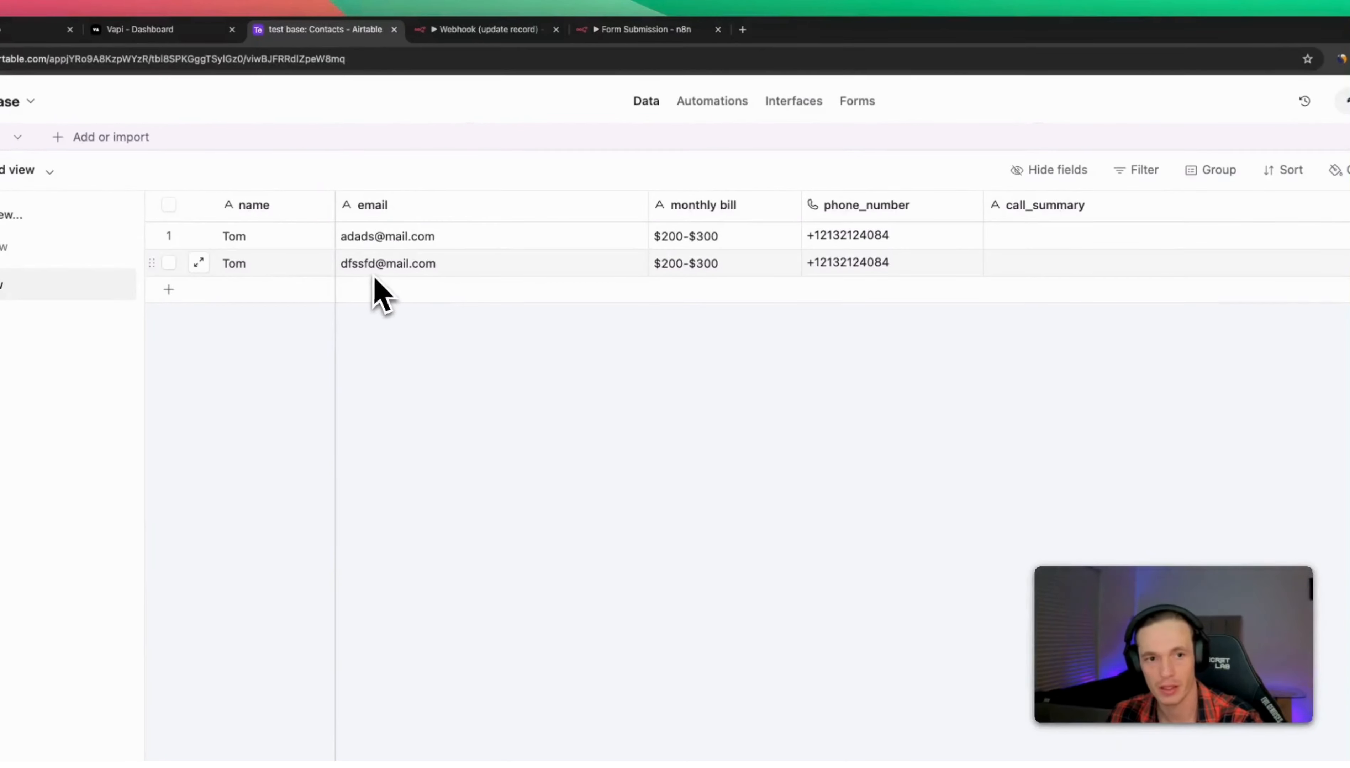
Reload Airtable to confirm the second contact's call_summary, then return to the Form Submission workflow.
{"action": "left_click", "coordinate": [1093, 268]}
{"action": "left_click", "coordinate": [1037, 444]}
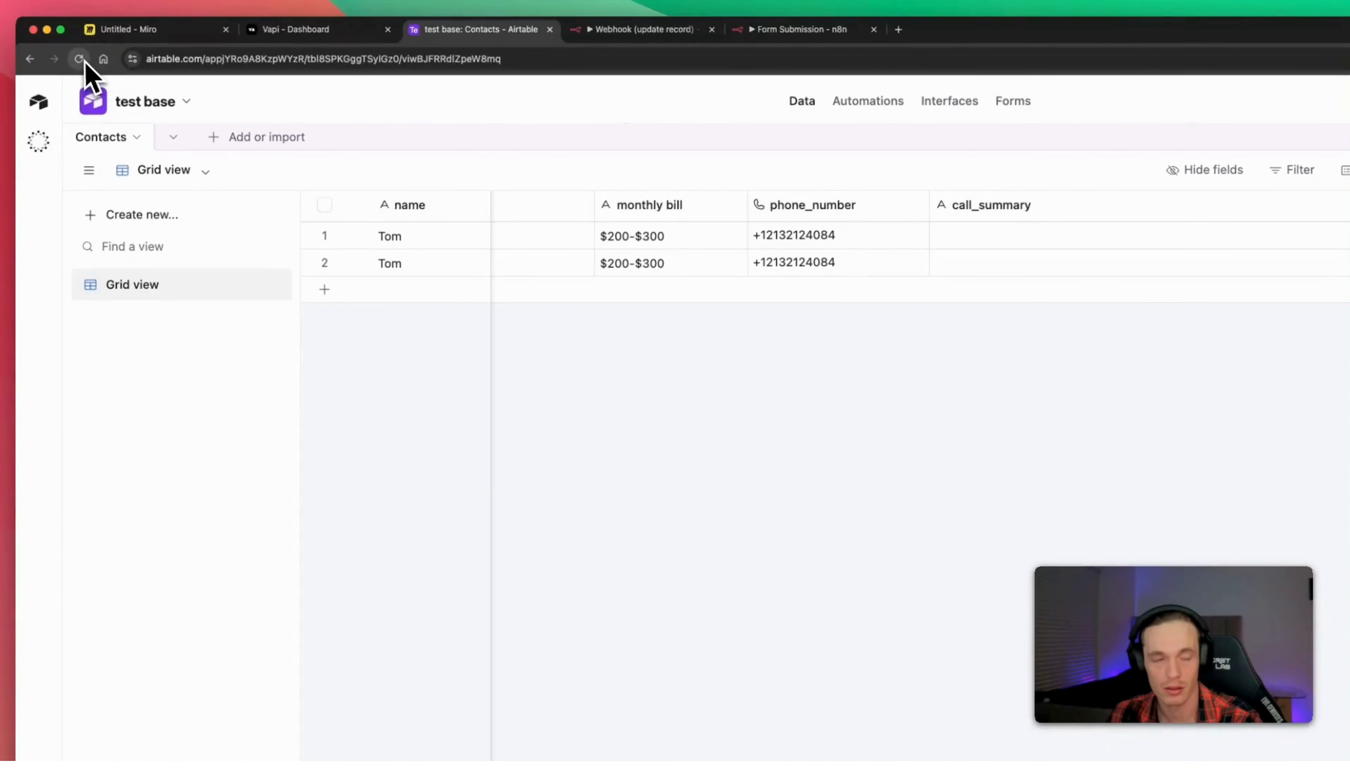
{"action": "left_click", "coordinate": [79, 59]}
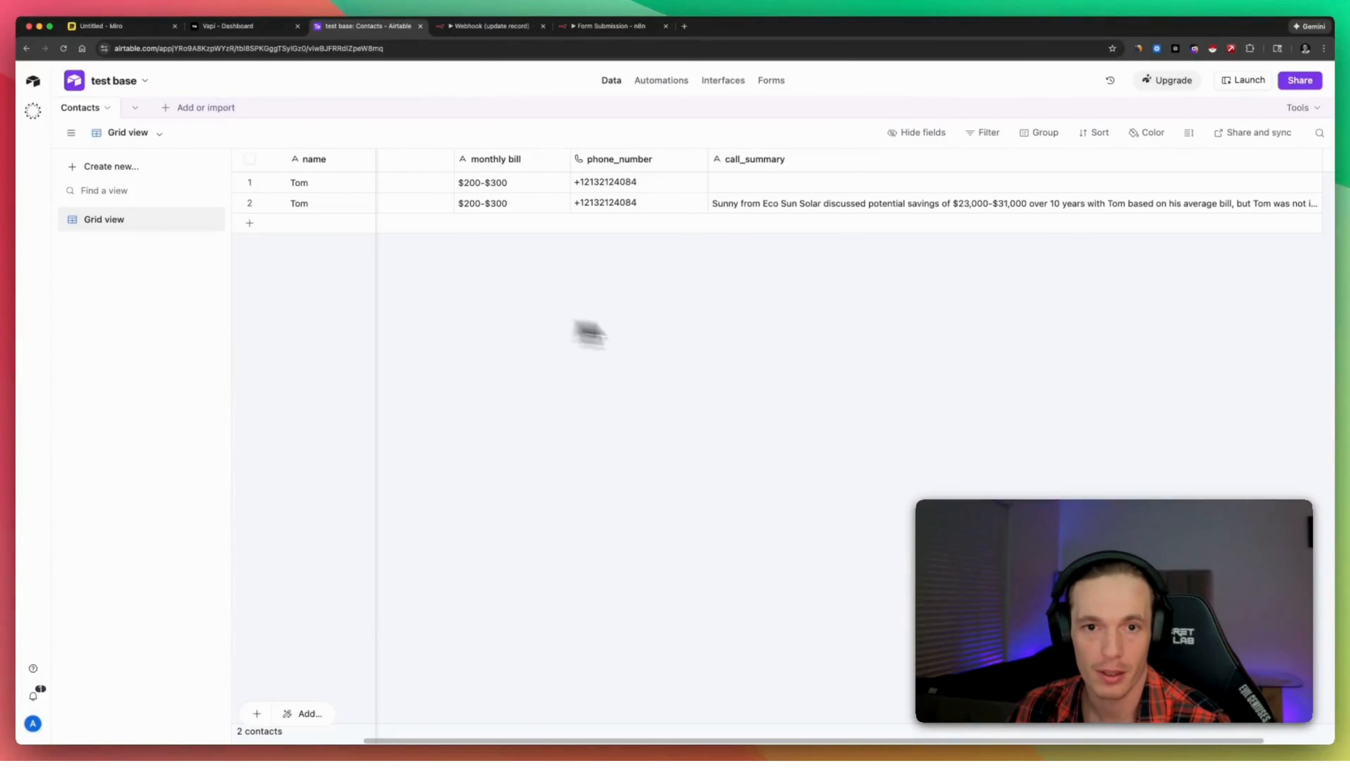
{"action": "key", "text": "super+5"}
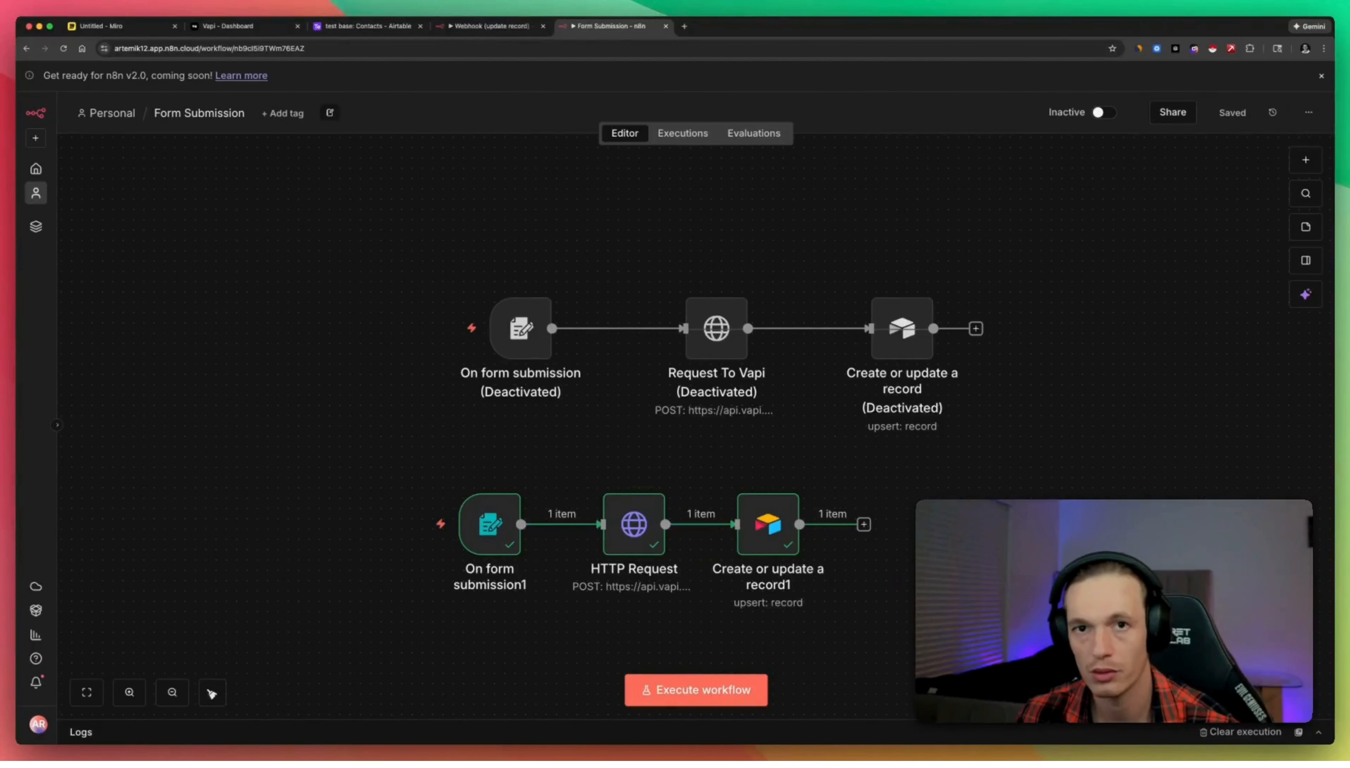